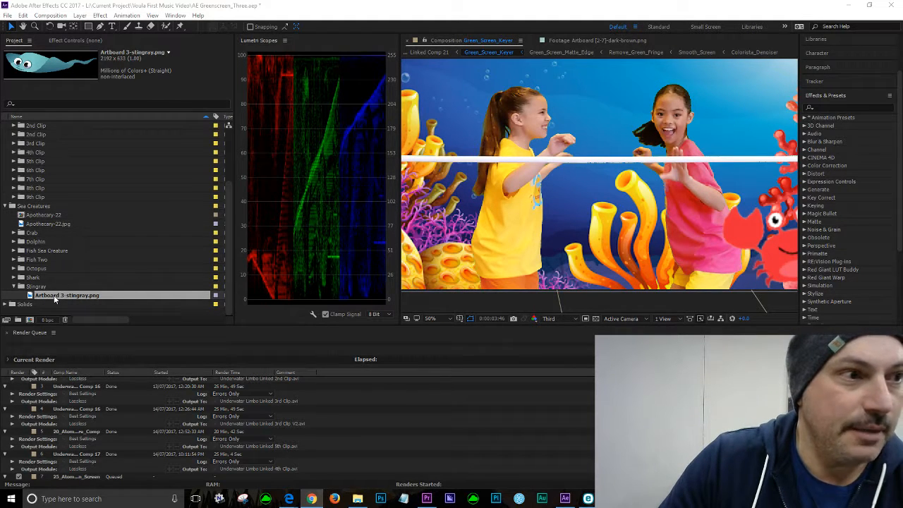
{"action": "left_click", "coordinate": [177, 89]}
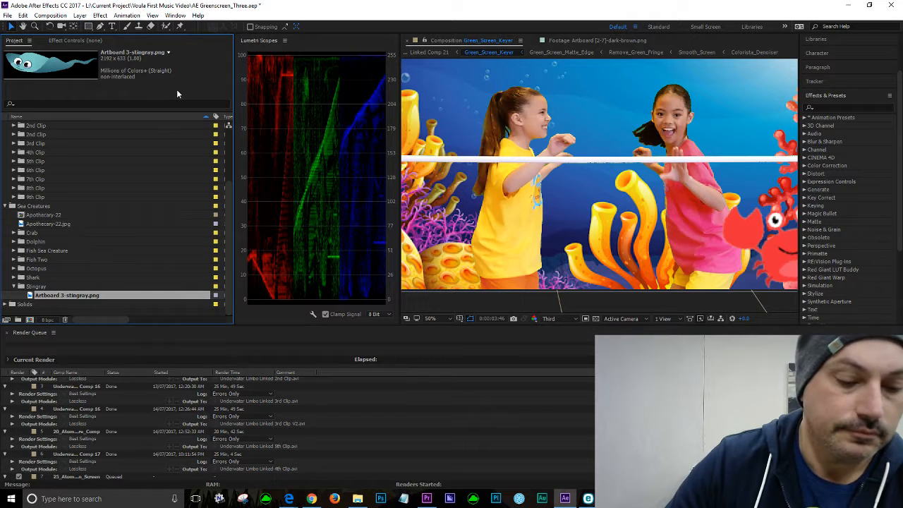
{"action": "key", "text": "grave"}
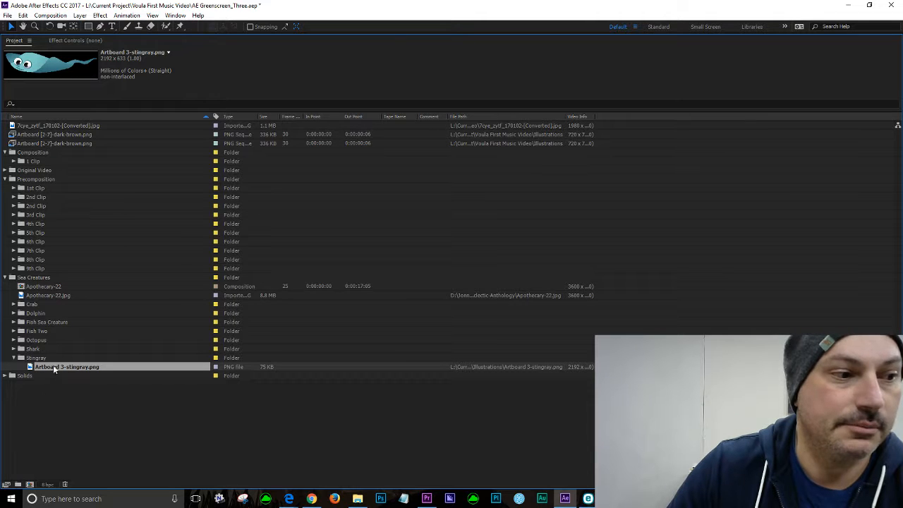
{"action": "key", "text": "grave"}
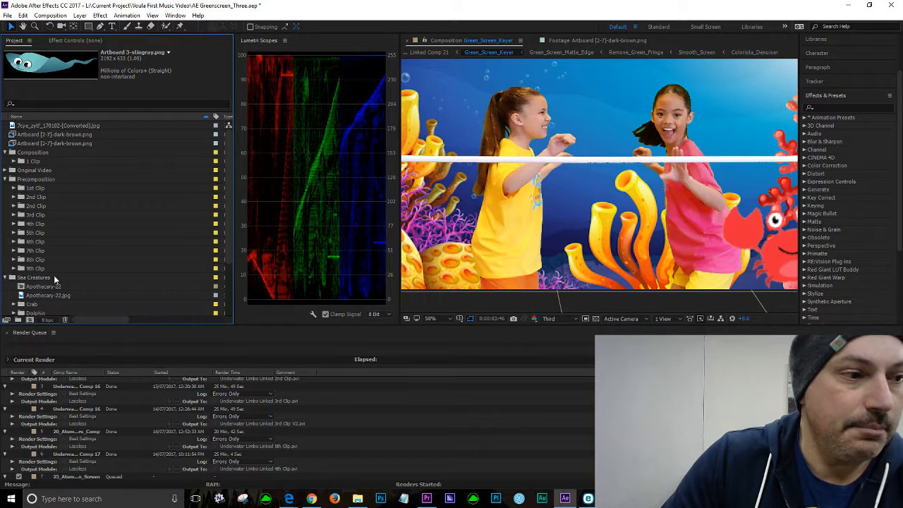
{"action": "scroll", "coordinate": [56, 277], "scroll_direction": "down", "scroll_amount": 3}
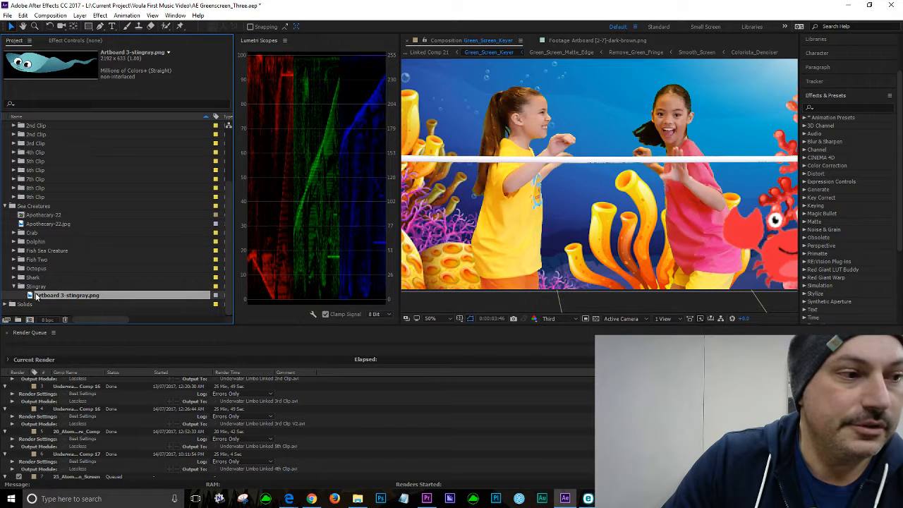
{"action": "left_click_drag", "start_coordinate": [28, 297], "coordinate": [30, 322]}
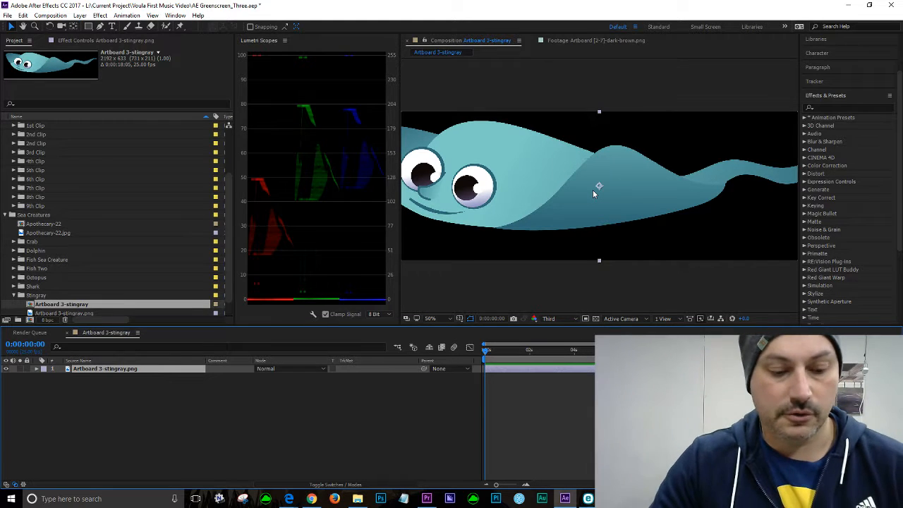
{"action": "key", "text": "ctrl+z"}
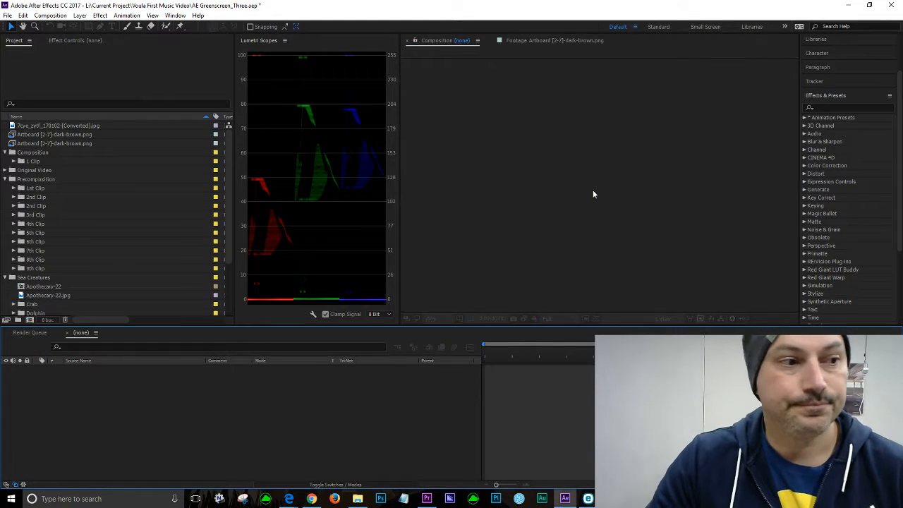
Step: Create a new composition named Stingray Main Comp inside the Stingray folder
{"action": "scroll", "coordinate": [67, 227], "scroll_direction": "down", "scroll_amount": 1}
{"action": "scroll", "coordinate": [70, 233], "scroll_direction": "down", "scroll_amount": 2}
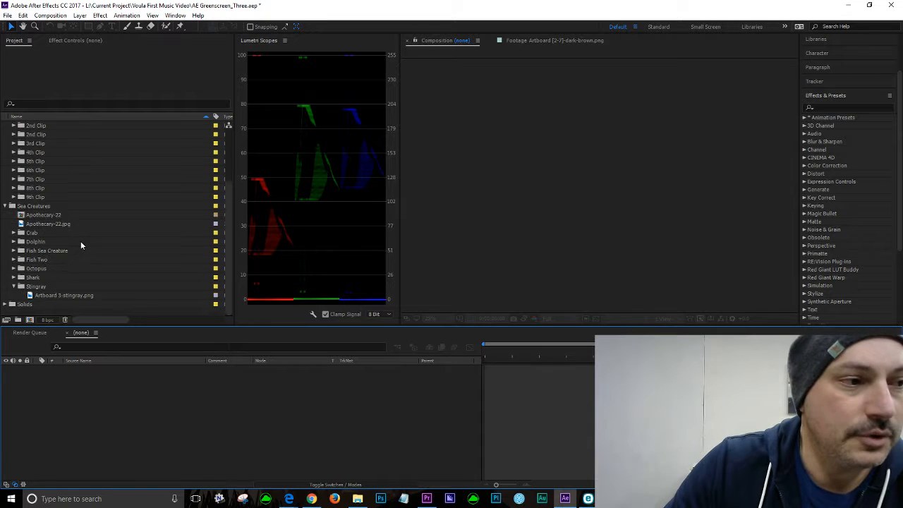
{"action": "left_click", "coordinate": [39, 287]}
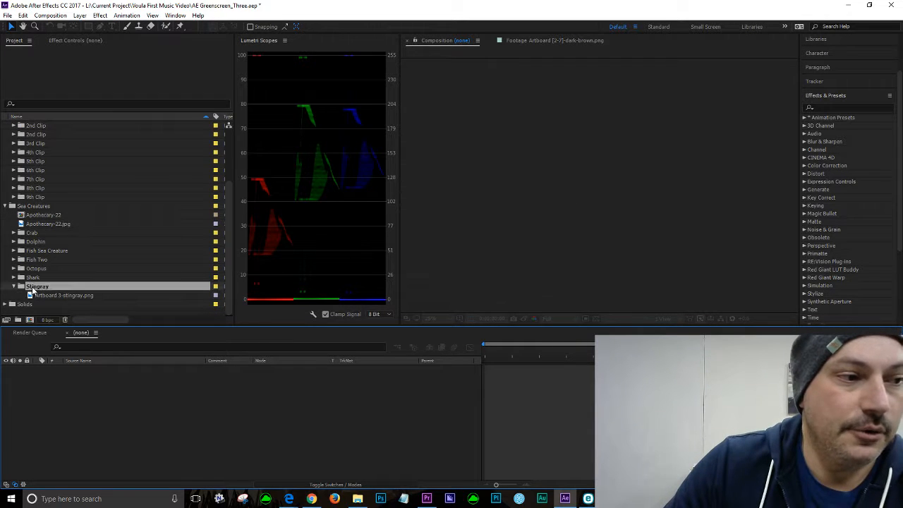
{"action": "left_click", "coordinate": [51, 15]}
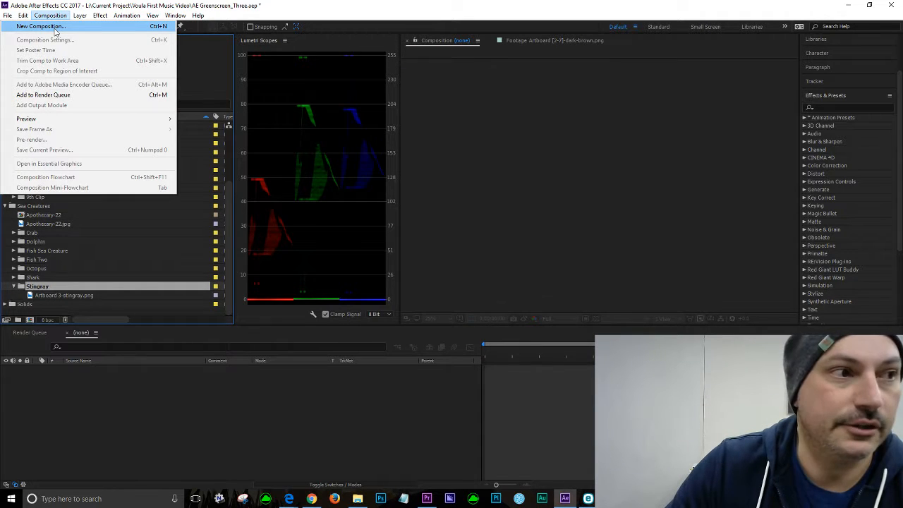
{"action": "left_click", "coordinate": [55, 27]}
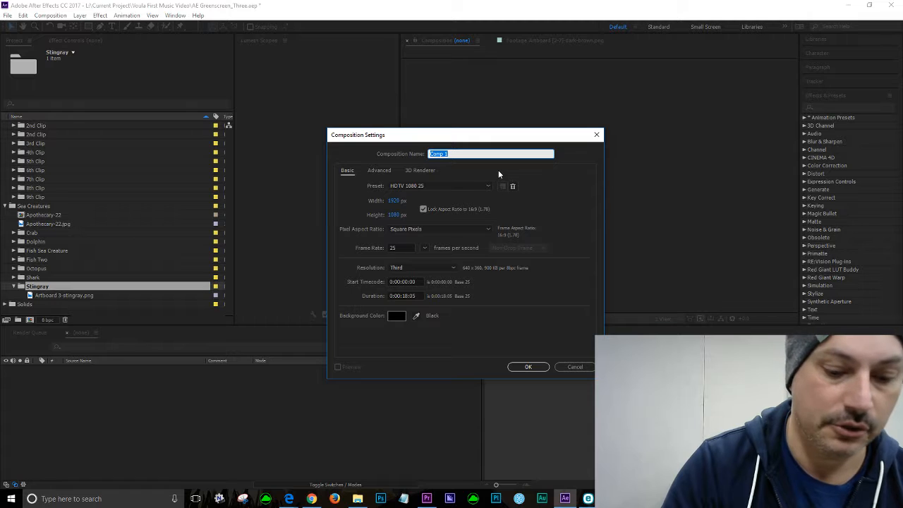
{"action": "type", "text": "Sting"}
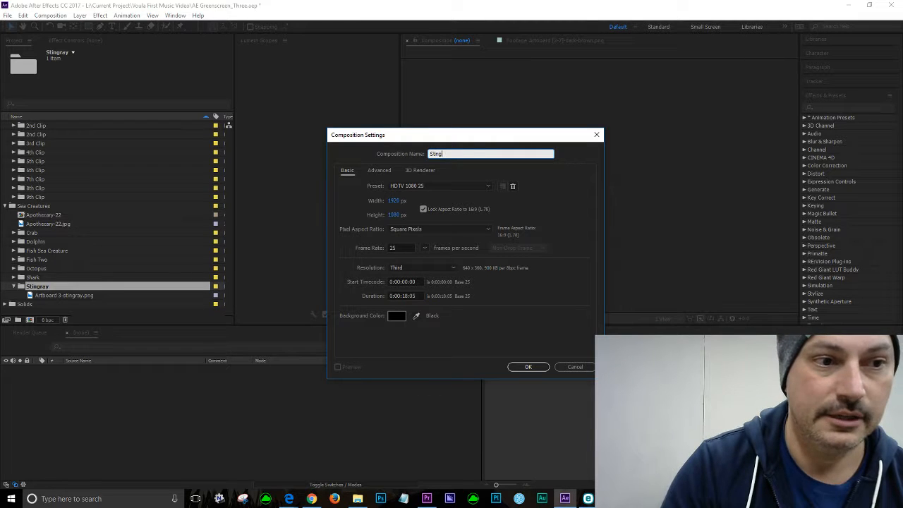
{"action": "type", "text": "ray 1st"}
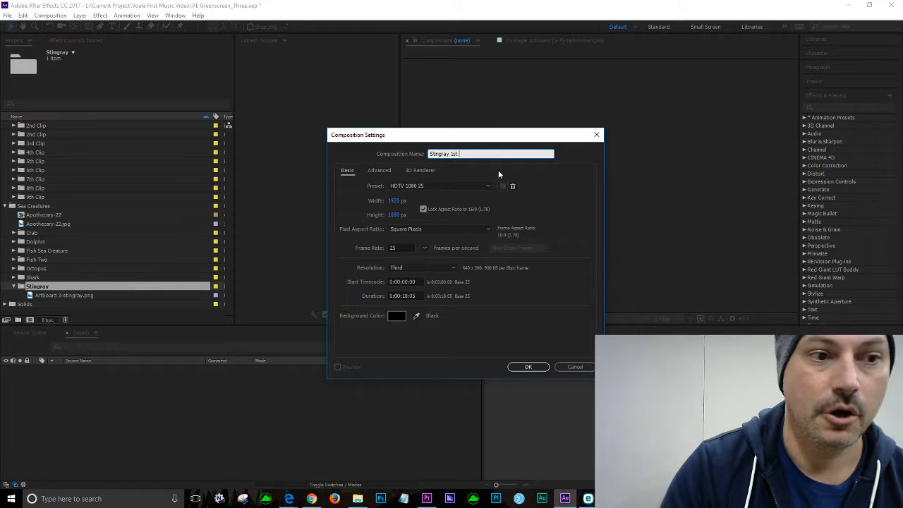
{"action": "type", "text": " Comp"}
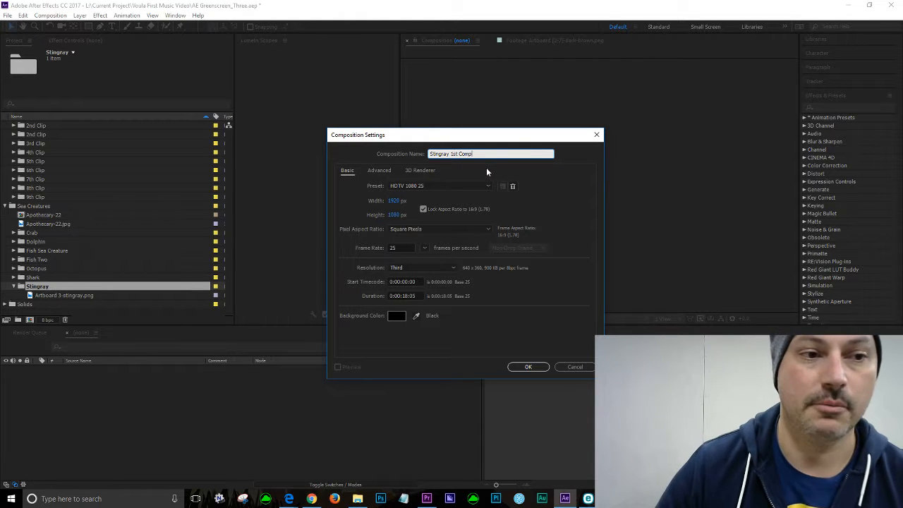
{"action": "left_click_drag", "start_coordinate": [450, 153], "coordinate": [460, 153]}
{"action": "key", "text": "BackSpace"}
{"action": "type", "text": "Main"}
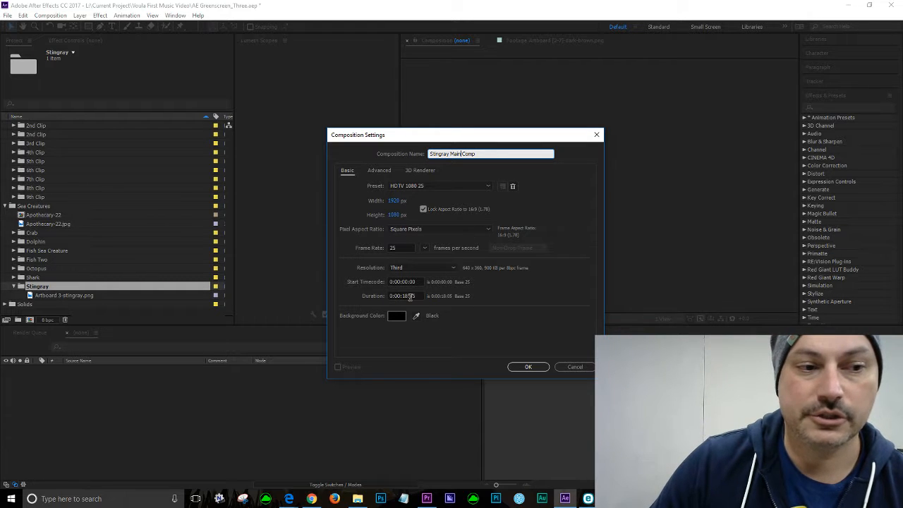
{"action": "left_click", "coordinate": [529, 367]}
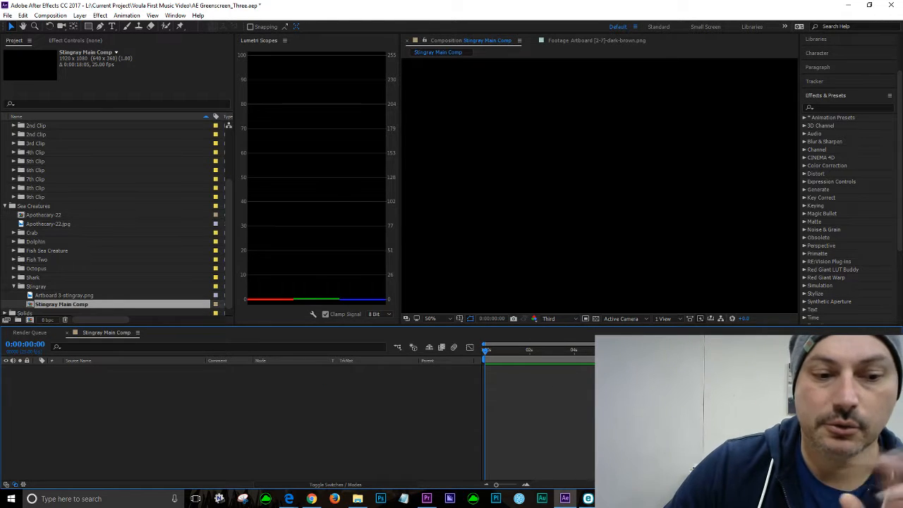
Step: Switch to Premiere Pro to view the green screen sequence, then return to After Effects
{"action": "mouse_move", "coordinate": [566, 498]}
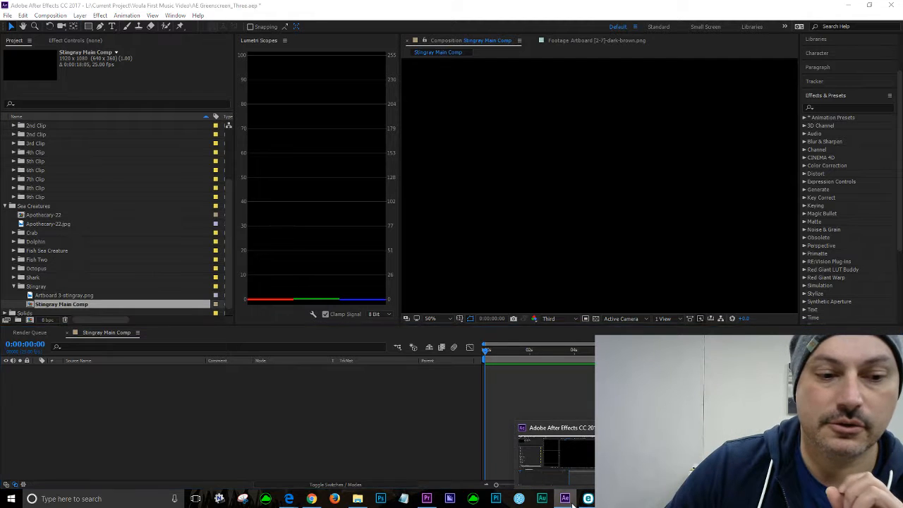
{"action": "left_click", "coordinate": [587, 496]}
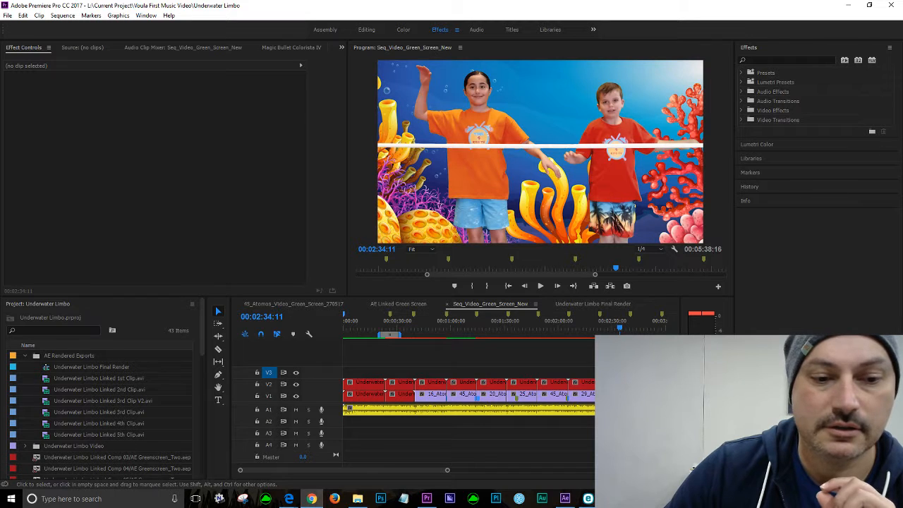
{"action": "left_click", "coordinate": [565, 499]}
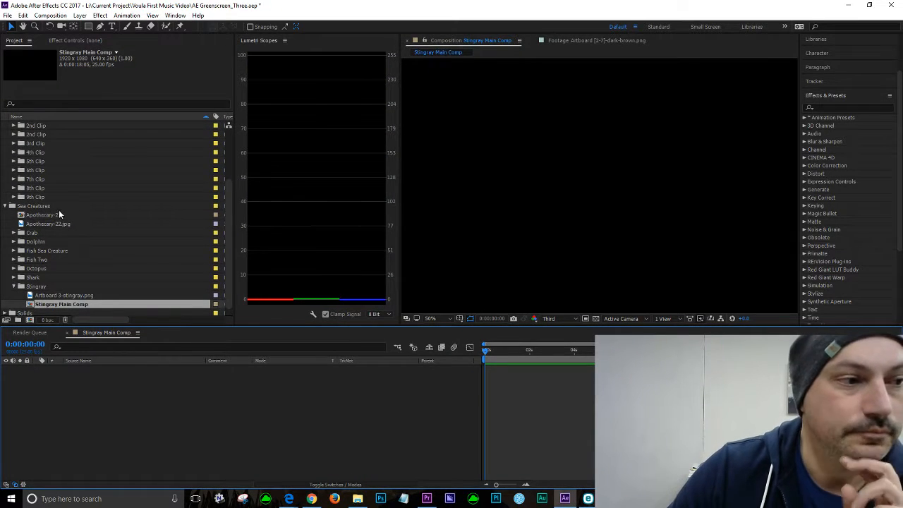
Step: Add the Artboard 3-stingray.png image as a layer in Stingray Main Comp
{"action": "scroll", "coordinate": [99, 209], "scroll_direction": "down", "scroll_amount": 1}
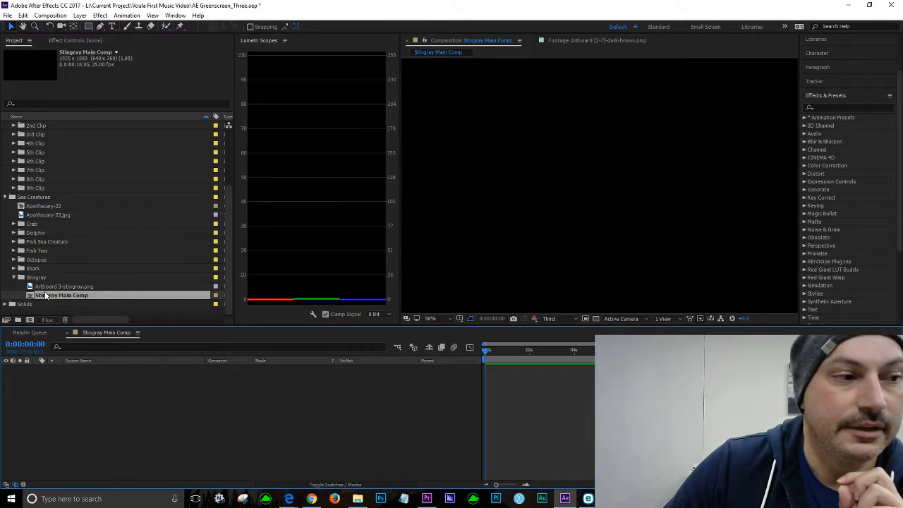
{"action": "left_click_drag", "start_coordinate": [31, 288], "coordinate": [128, 372]}
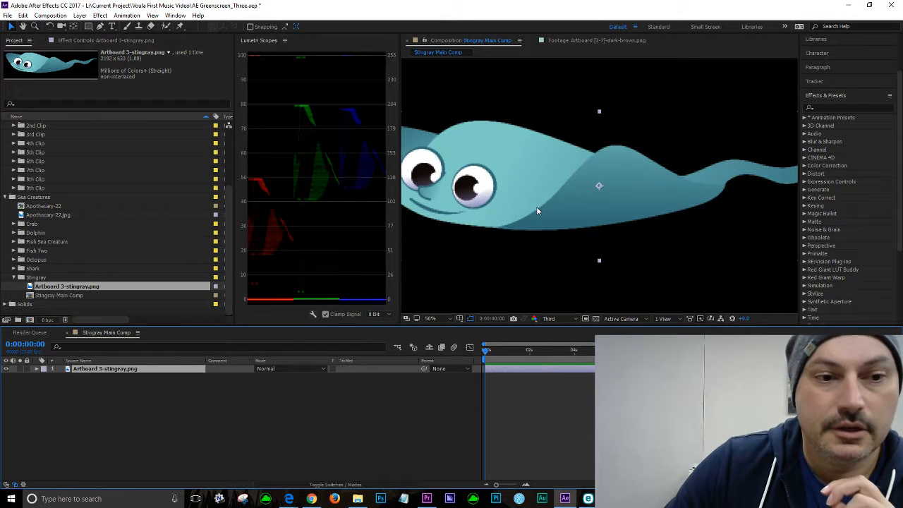
{"action": "key", "text": "comma"}
{"action": "key", "text": "comma"}
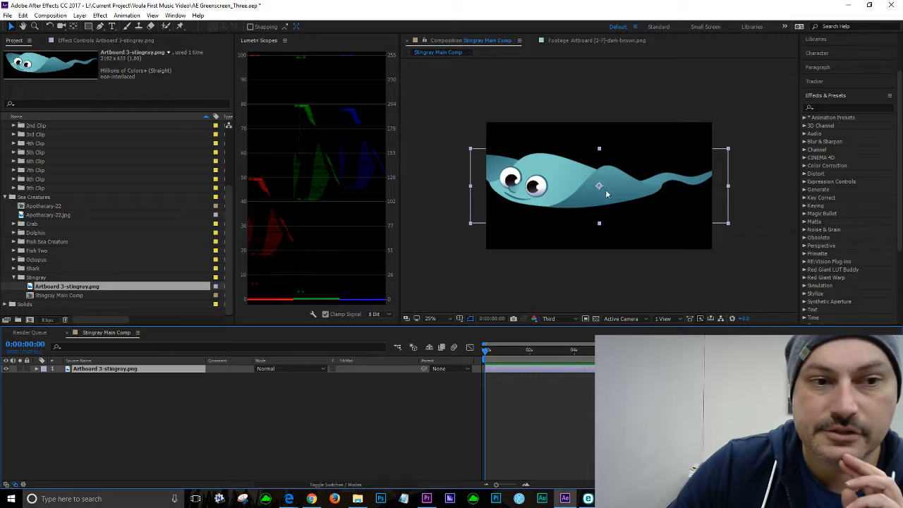
Step: Scale the stingray layer down and position it right of centre in the composition frame
{"action": "left_click_drag", "start_coordinate": [473, 153], "coordinate": [526, 165]}
{"action": "mouse_move", "coordinate": [588, 181]}
{"action": "left_mouse_down"}
{"action": "mouse_move", "coordinate": [623, 204]}
{"action": "mouse_move", "coordinate": [591, 162]}
{"action": "mouse_move", "coordinate": [596, 178]}
{"action": "left_mouse_up"}
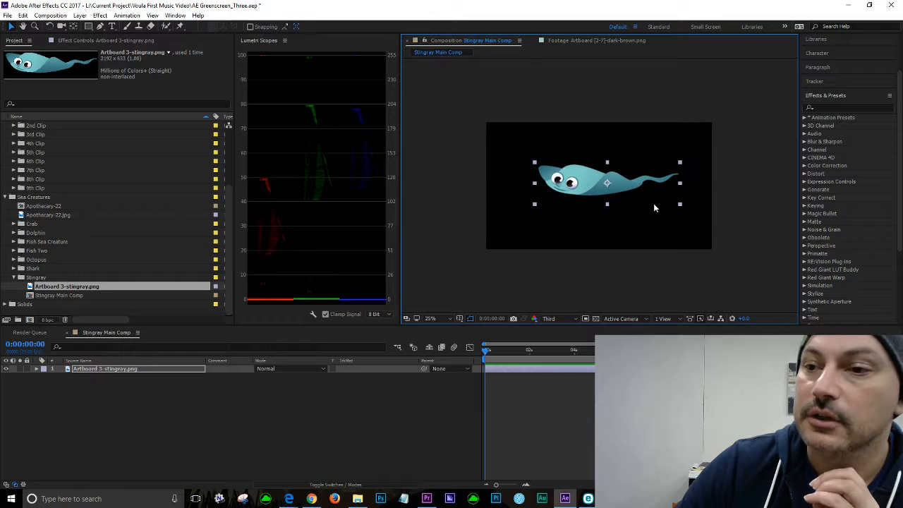
{"action": "left_click_drag", "start_coordinate": [628, 185], "coordinate": [608, 179]}
{"action": "left_click_drag", "start_coordinate": [618, 197], "coordinate": [637, 207]}
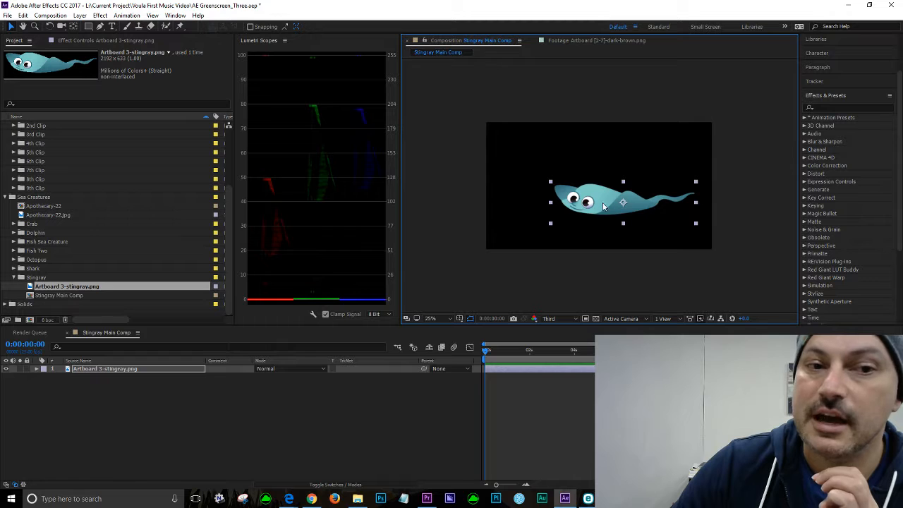
{"action": "left_click_drag", "start_coordinate": [649, 208], "coordinate": [642, 196]}
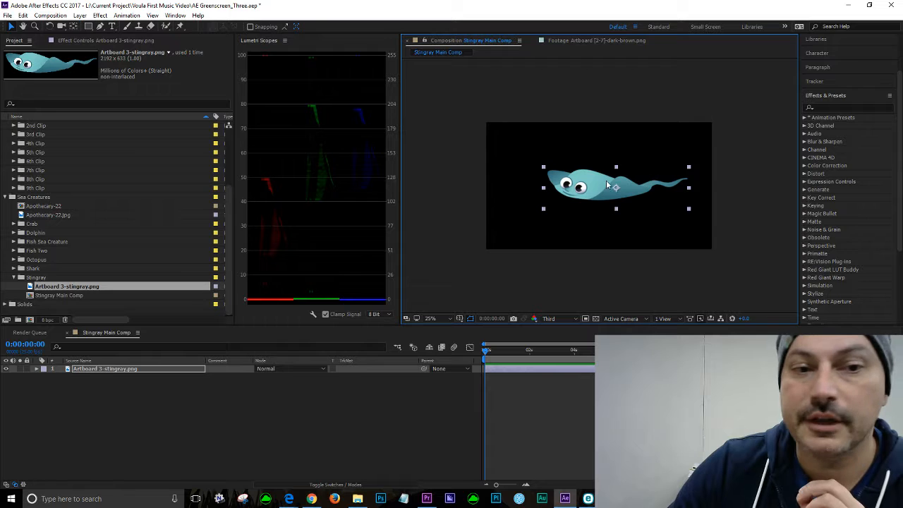
{"action": "left_click_drag", "start_coordinate": [640, 192], "coordinate": [655, 212]}
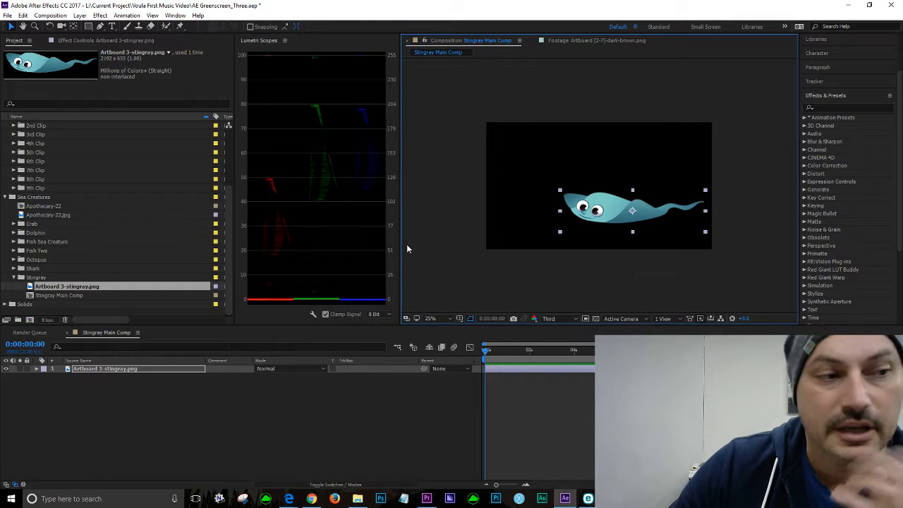
{"action": "left_click", "coordinate": [50, 297]}
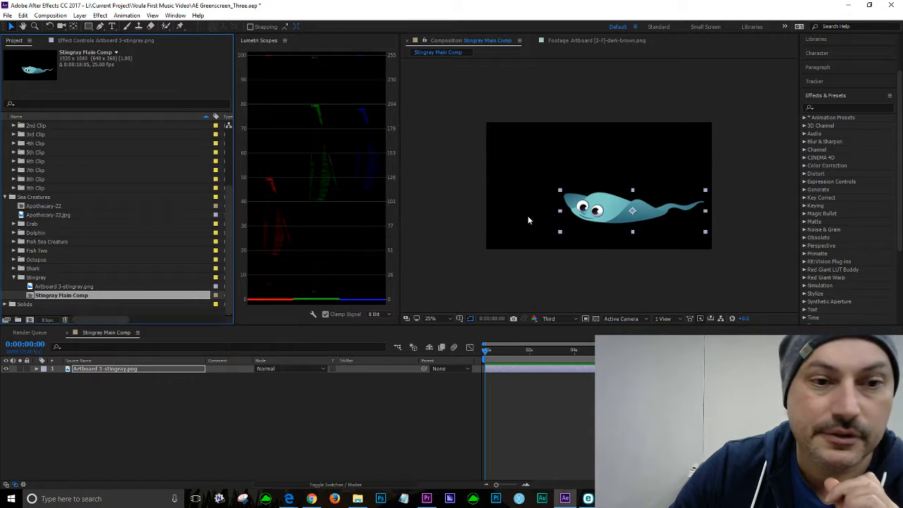
{"action": "left_click", "coordinate": [168, 401]}
{"action": "left_click", "coordinate": [115, 369]}
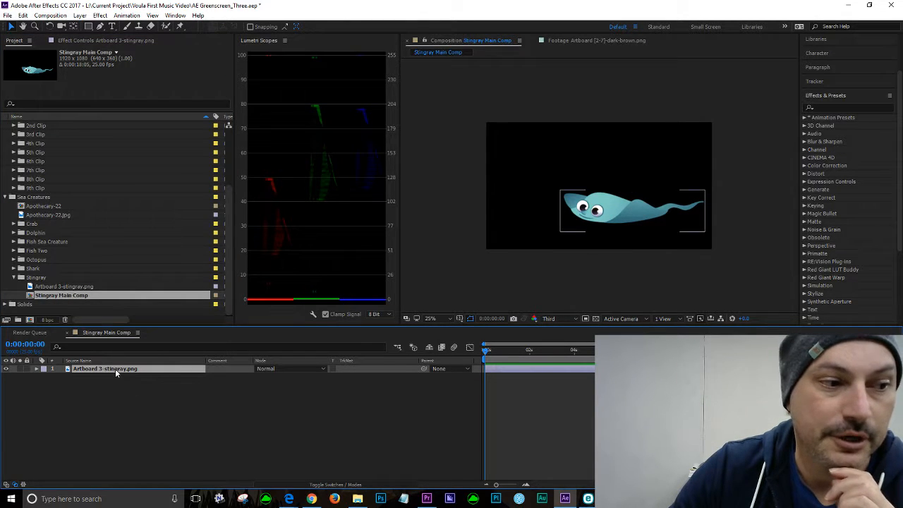
{"action": "left_click", "coordinate": [39, 278]}
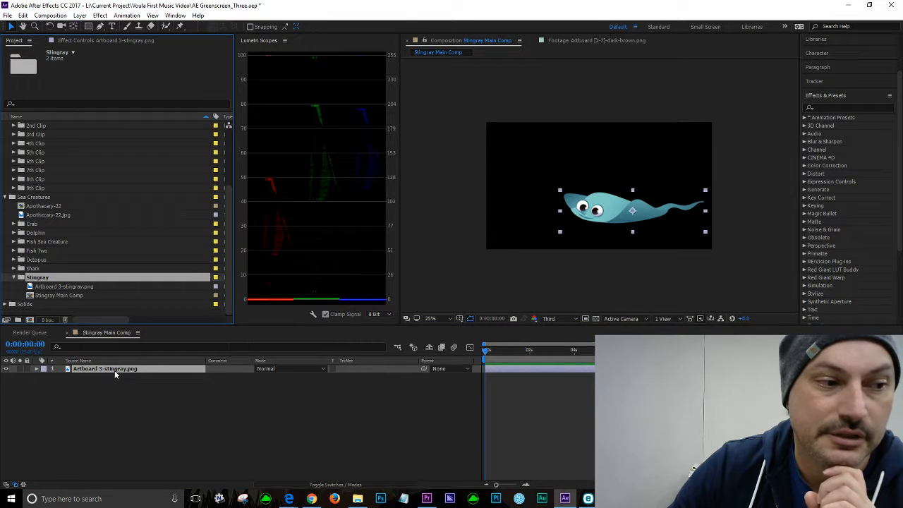
{"action": "left_click", "coordinate": [43, 296]}
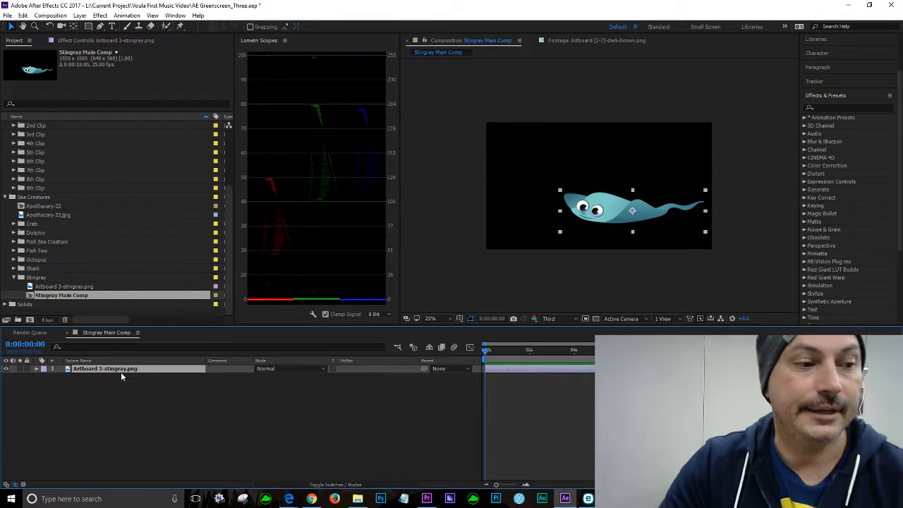
{"action": "left_click", "coordinate": [83, 16]}
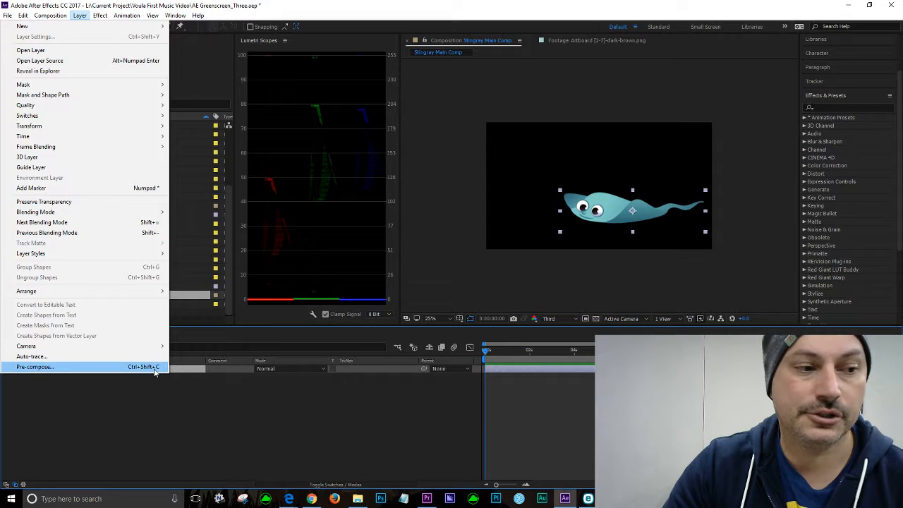
{"action": "left_click", "coordinate": [83, 383]}
{"action": "left_click", "coordinate": [83, 369]}
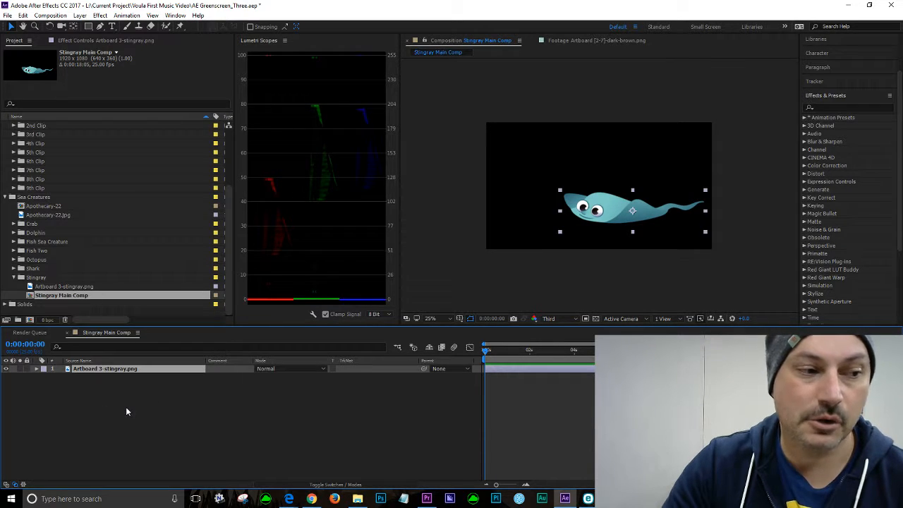
Step: Pre-compose the stingray layer into a new composition named Stingray Backgroun, moving all attributes into it
{"action": "left_click", "coordinate": [41, 278]}
{"action": "left_click", "coordinate": [127, 370]}
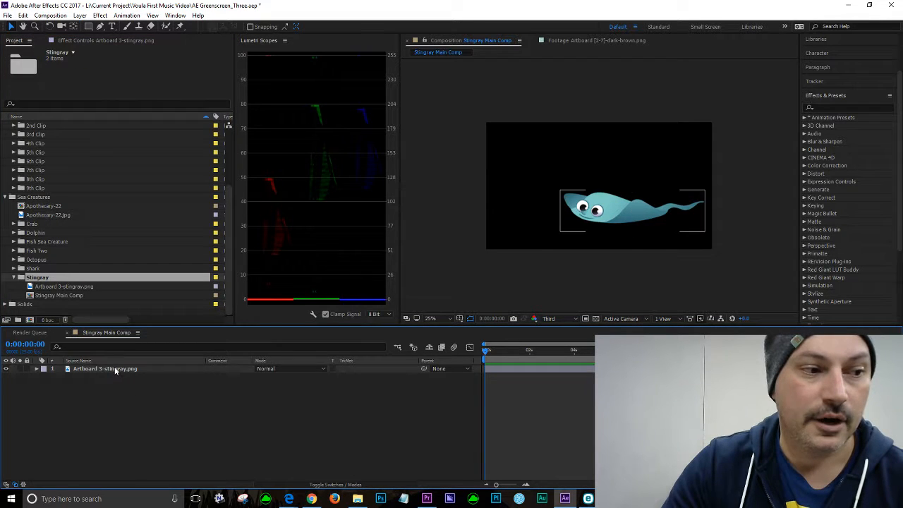
{"action": "left_click", "coordinate": [116, 370]}
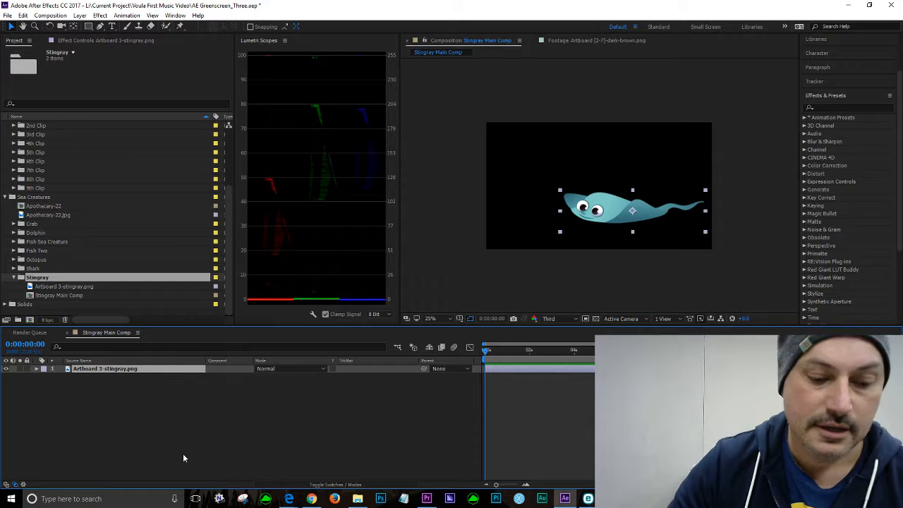
{"action": "key", "text": "ctrl+shift+c"}
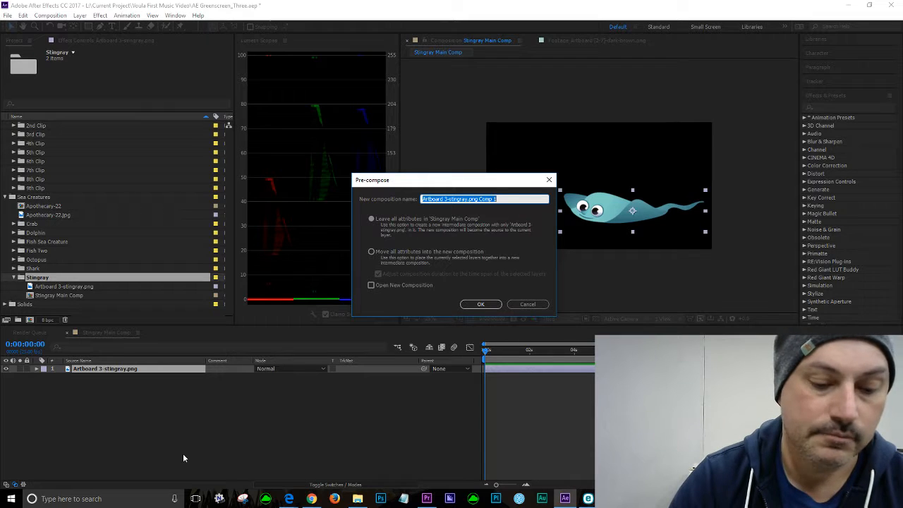
{"action": "type", "text": "Stingray"}
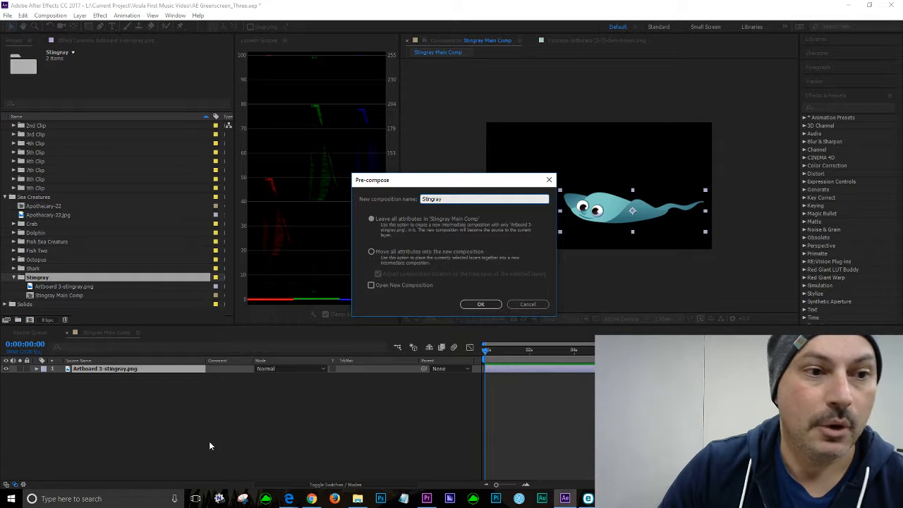
{"action": "type", "text": "M"}
{"action": "key", "text": "BackSpace"}
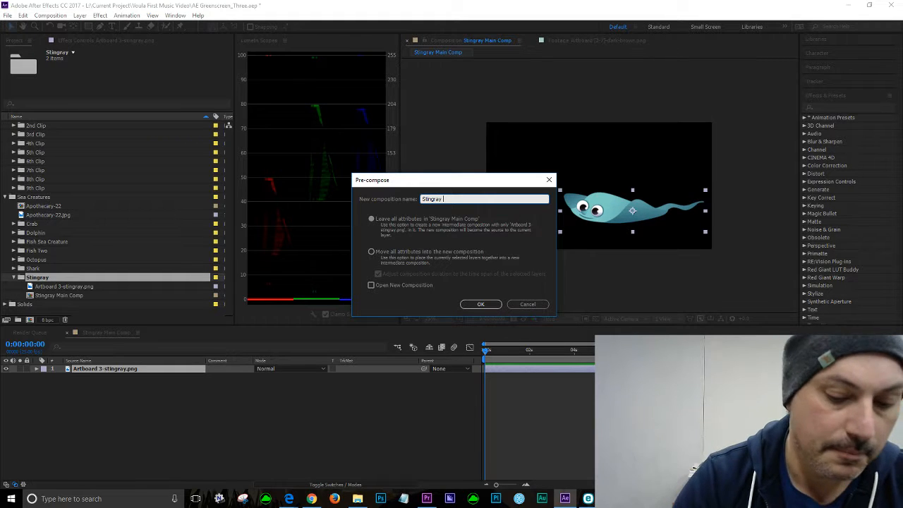
{"action": "type", "text": "Be"}
{"action": "type", "text": "ckgroun"}
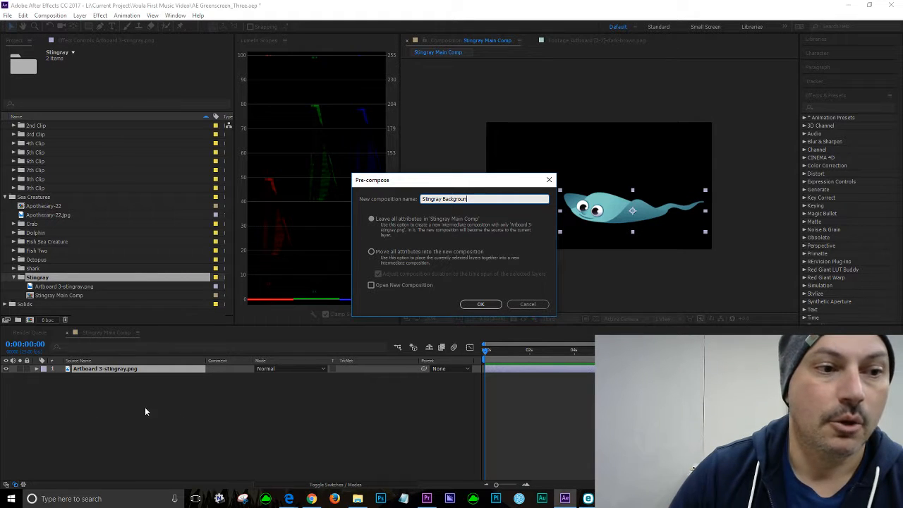
{"action": "left_click", "coordinate": [372, 252]}
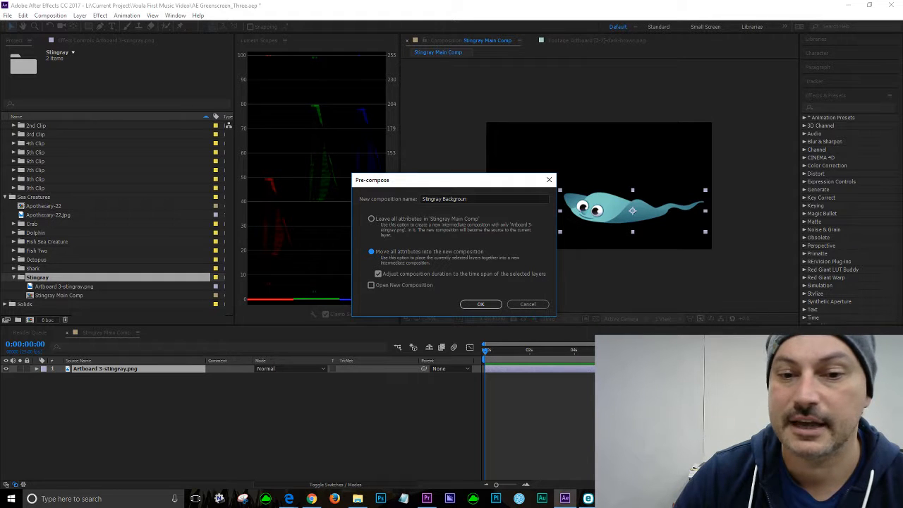
{"action": "left_click", "coordinate": [491, 304]}
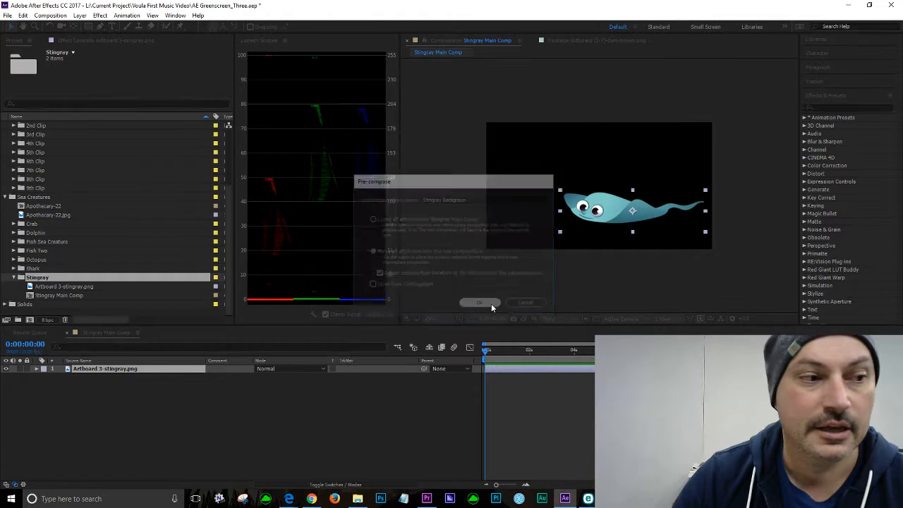
Step: Rename the new pre-composition in the Stingray folder to Stingray Background
{"action": "scroll", "coordinate": [80, 249], "scroll_direction": "down", "scroll_amount": 2}
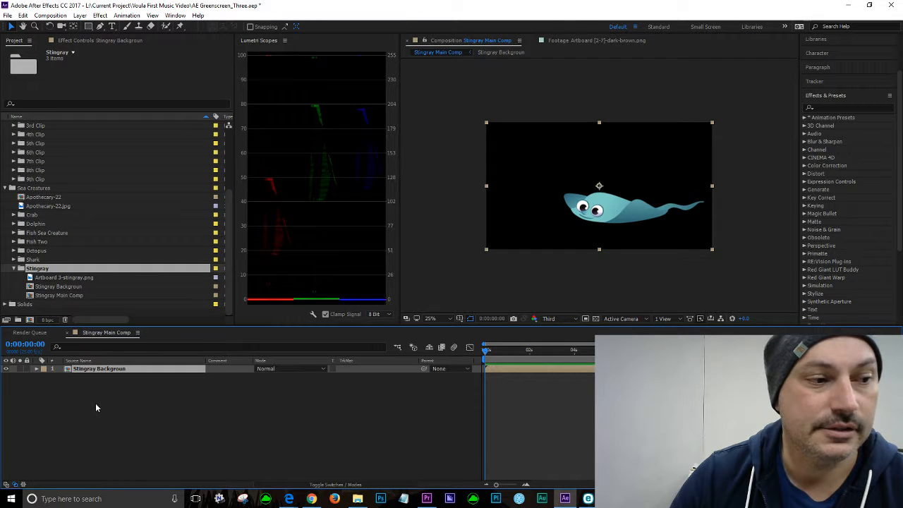
{"action": "left_click", "coordinate": [59, 288]}
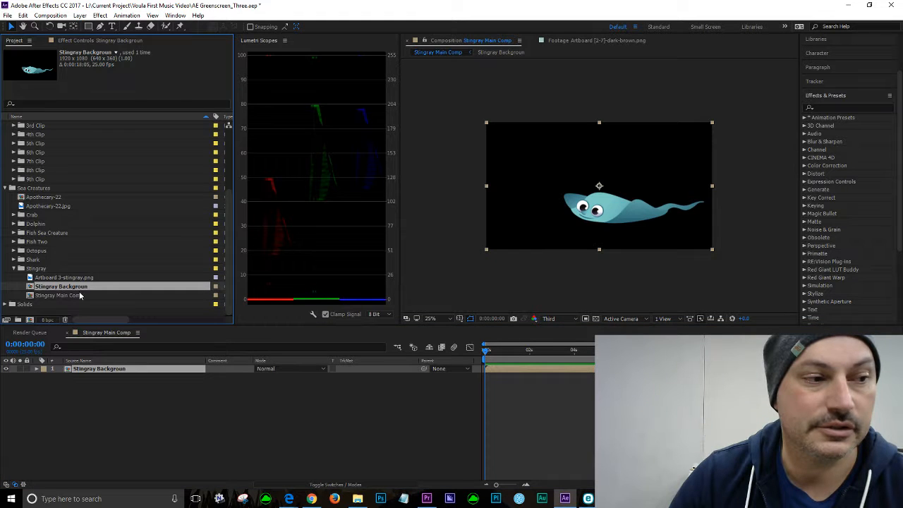
{"action": "right_click", "coordinate": [70, 289]}
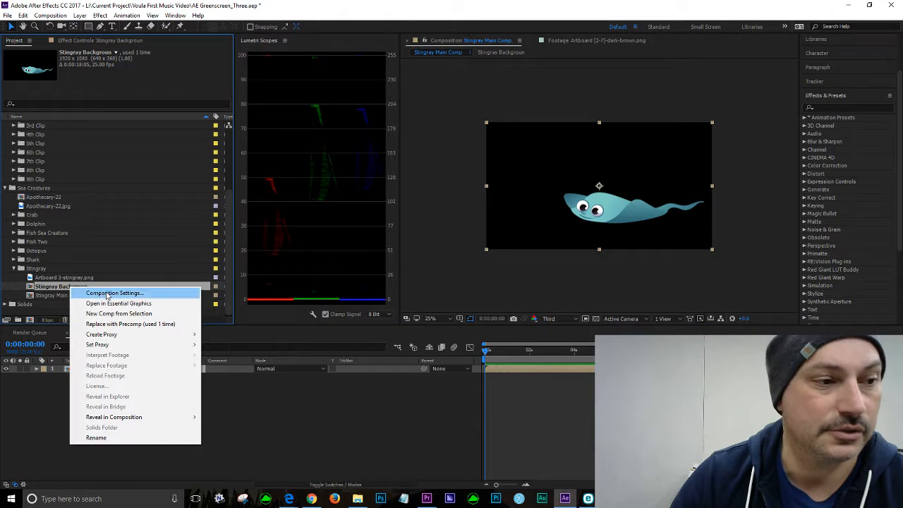
{"action": "left_click", "coordinate": [89, 286]}
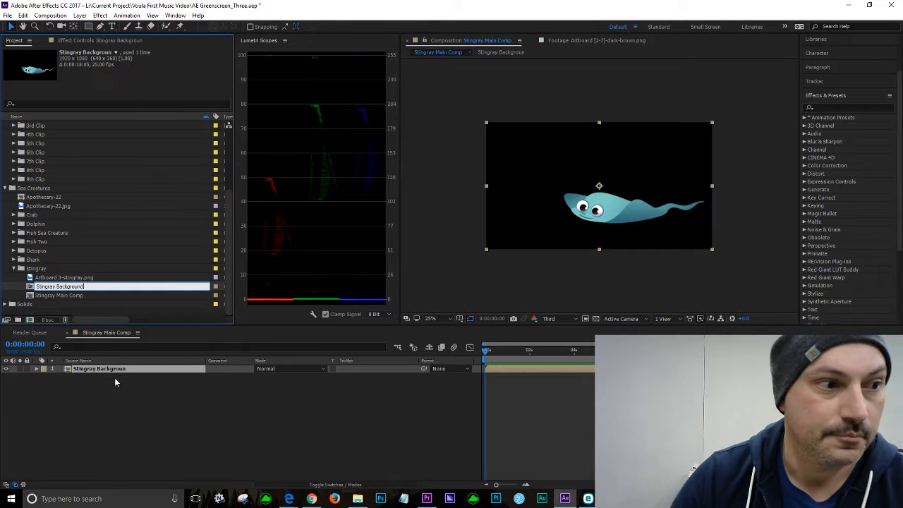
{"action": "left_click", "coordinate": [107, 420]}
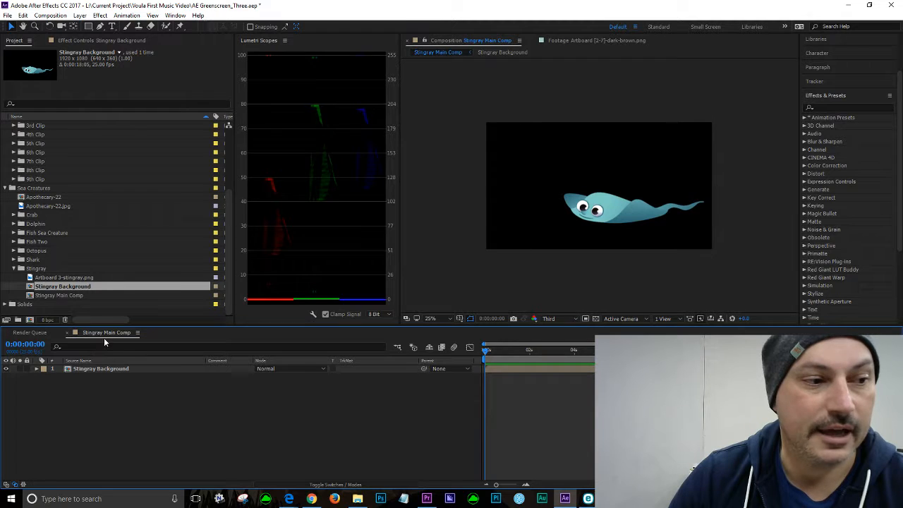
Step: Inspect the Stingray Background layer's properties inside Stingray Main Comp
{"action": "left_click", "coordinate": [47, 295]}
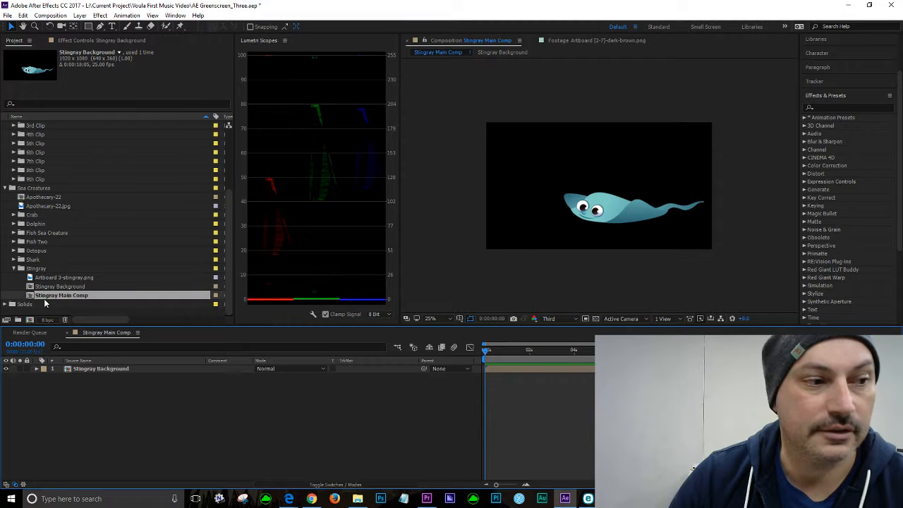
{"action": "left_click", "coordinate": [37, 369]}
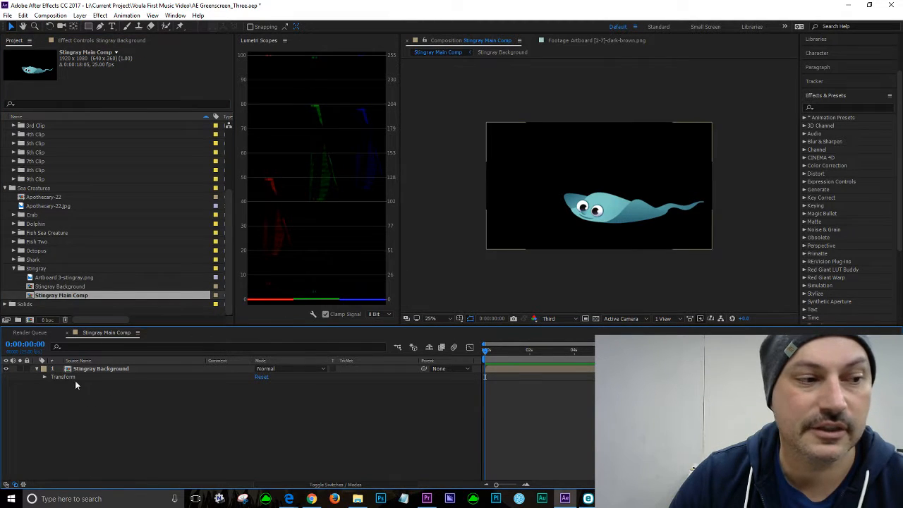
{"action": "left_click", "coordinate": [54, 287]}
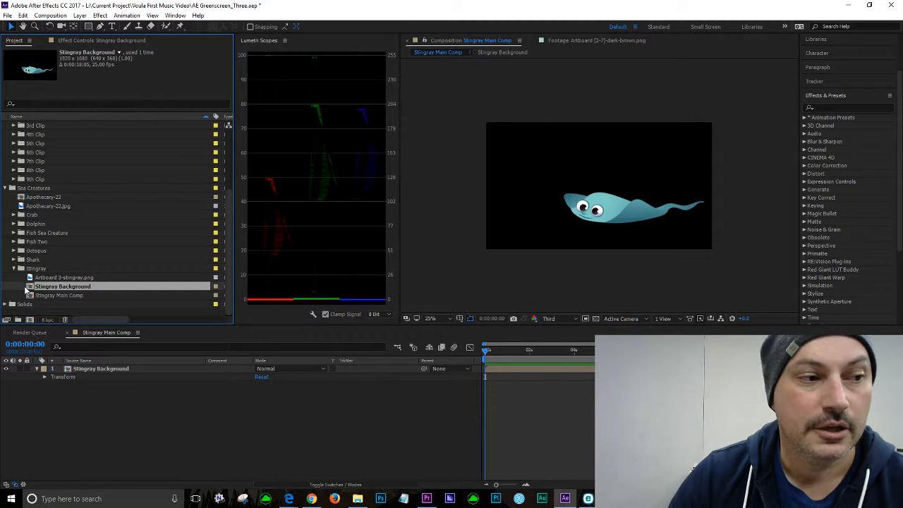
{"action": "left_click", "coordinate": [26, 288]}
{"action": "double_click", "coordinate": [26, 289]}
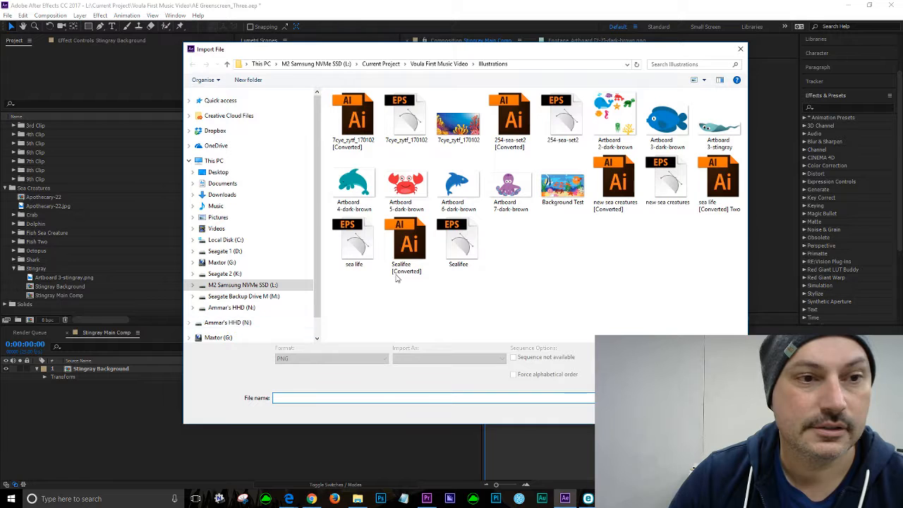
{"action": "key", "text": "Escape"}
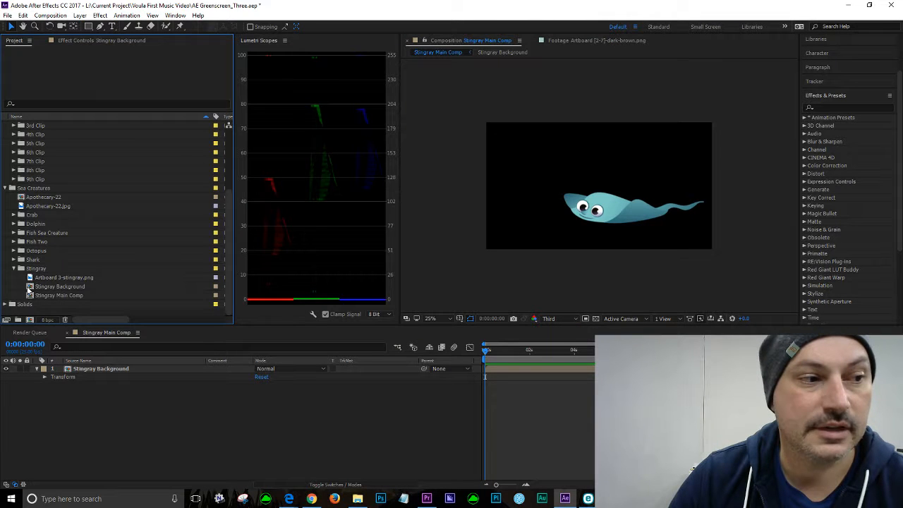
Step: Open the Stingray Background composition and compare its contents with Stingray Main Comp
{"action": "left_click", "coordinate": [28, 288]}
{"action": "double_click", "coordinate": [29, 289]}
{"action": "left_click", "coordinate": [91, 371]}
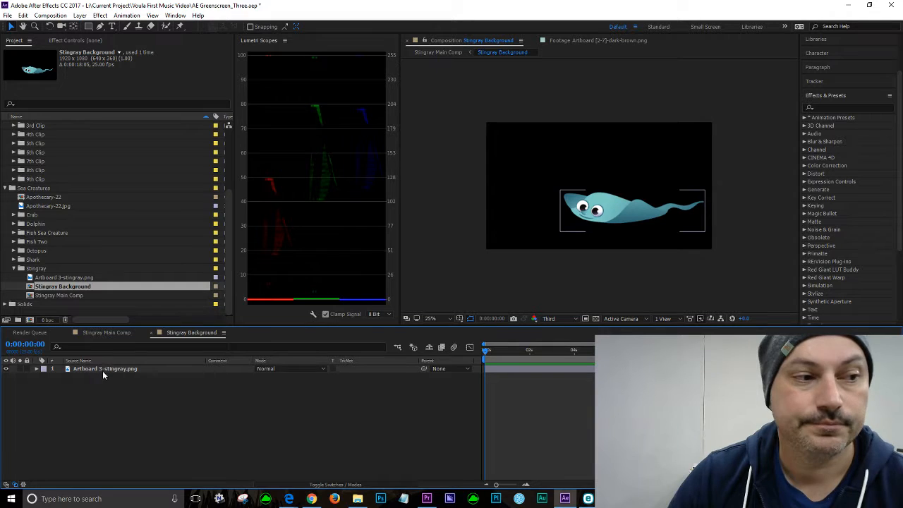
{"action": "left_click", "coordinate": [124, 405]}
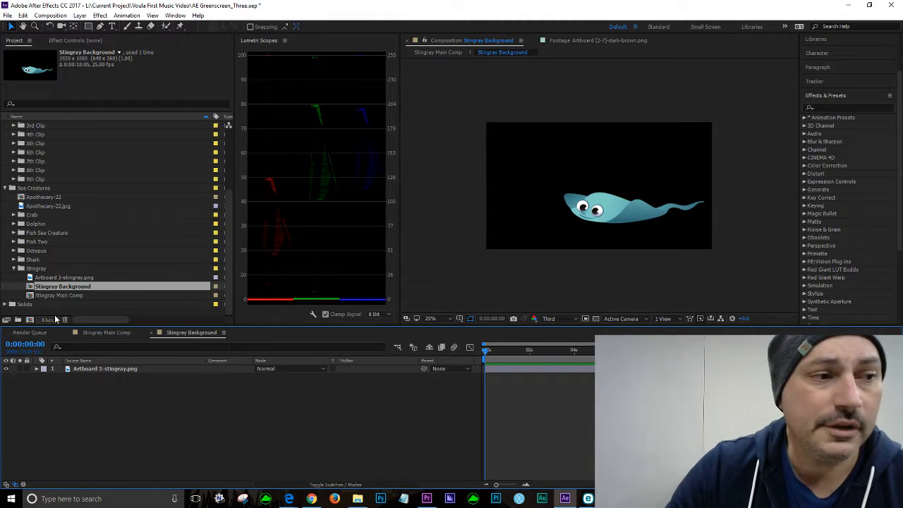
{"action": "left_click", "coordinate": [48, 296]}
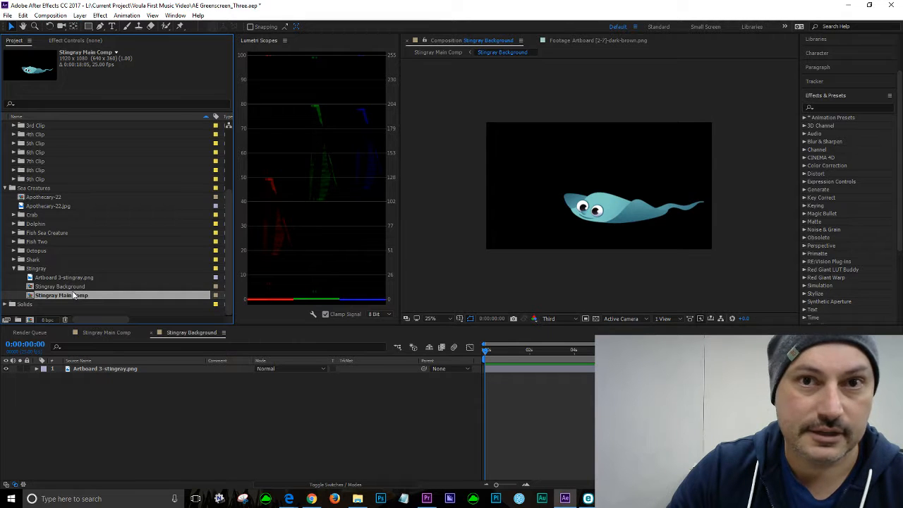
{"action": "left_click", "coordinate": [65, 287]}
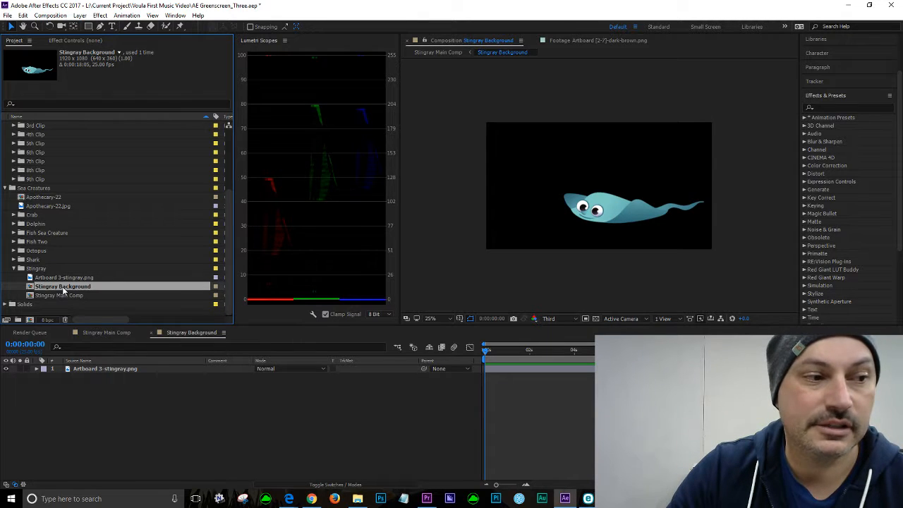
{"action": "left_click", "coordinate": [97, 370]}
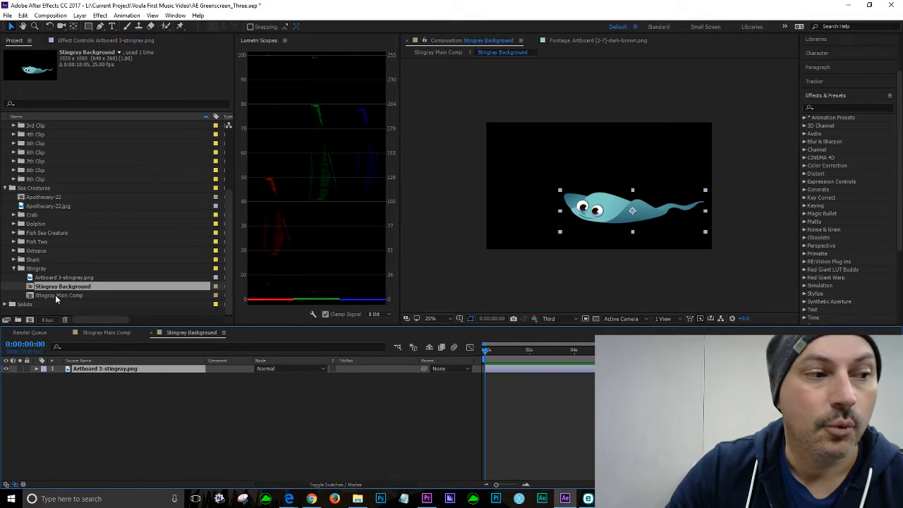
{"action": "left_click", "coordinate": [55, 295]}
{"action": "left_click", "coordinate": [96, 335]}
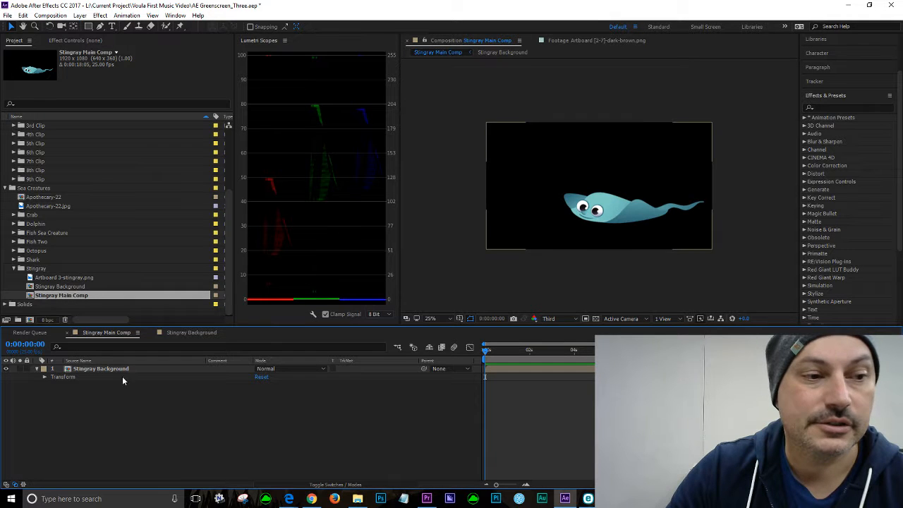
{"action": "left_click", "coordinate": [57, 289]}
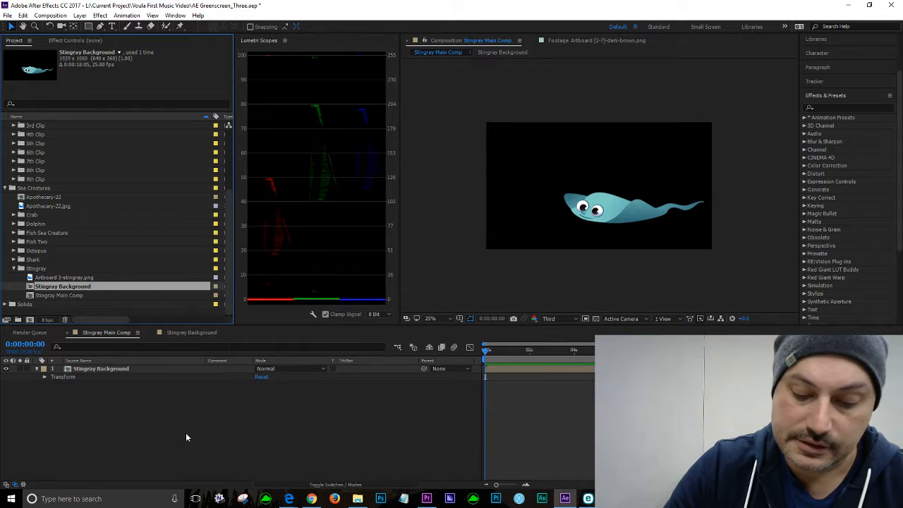
Step: Preview the Apothecary-22.jpg texture and select the Apothecary-22 composition in the Sea Creatures folder
{"action": "left_click", "coordinate": [45, 206]}
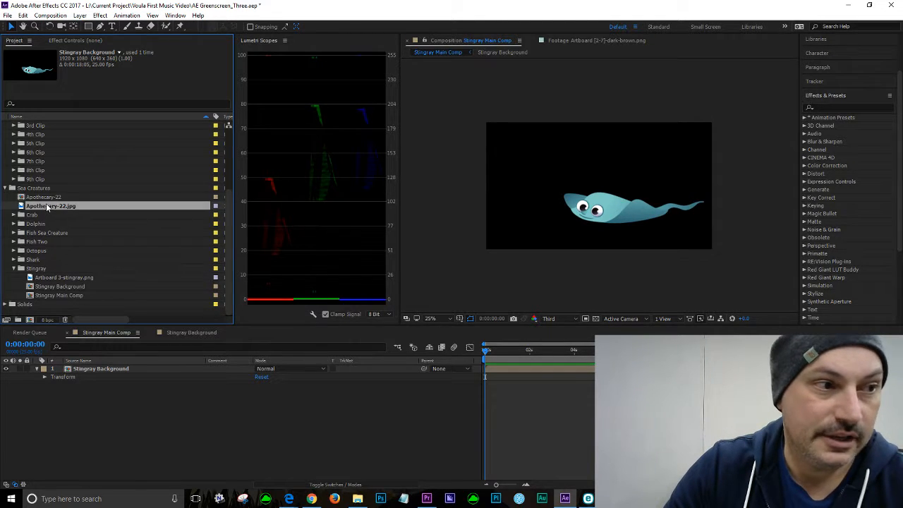
{"action": "double_click", "coordinate": [45, 206]}
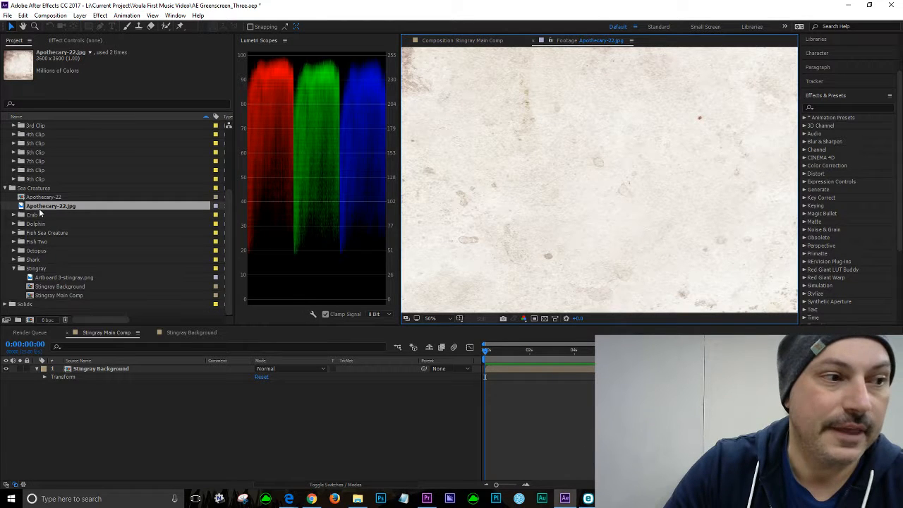
{"action": "mouse_move", "coordinate": [20, 206]}
{"action": "left_mouse_down"}
{"action": "mouse_move", "coordinate": [109, 263]}
{"action": "mouse_move", "coordinate": [14, 286]}
{"action": "mouse_move", "coordinate": [26, 322]}
{"action": "mouse_move", "coordinate": [45, 200]}
{"action": "mouse_move", "coordinate": [42, 297]}
{"action": "mouse_move", "coordinate": [31, 321]}
{"action": "mouse_move", "coordinate": [44, 295]}
{"action": "mouse_move", "coordinate": [38, 205]}
{"action": "left_mouse_up"}
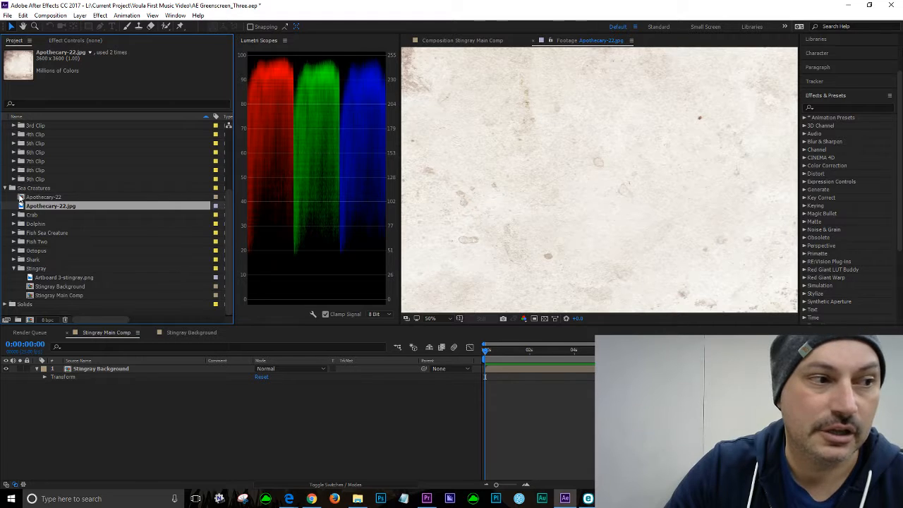
{"action": "mouse_move", "coordinate": [28, 198]}
{"action": "left_mouse_down"}
{"action": "mouse_move", "coordinate": [99, 216]}
{"action": "mouse_move", "coordinate": [137, 317]}
{"action": "mouse_move", "coordinate": [127, 388]}
{"action": "mouse_move", "coordinate": [107, 404]}
{"action": "mouse_move", "coordinate": [126, 378]}
{"action": "mouse_move", "coordinate": [39, 198]}
{"action": "left_mouse_up"}
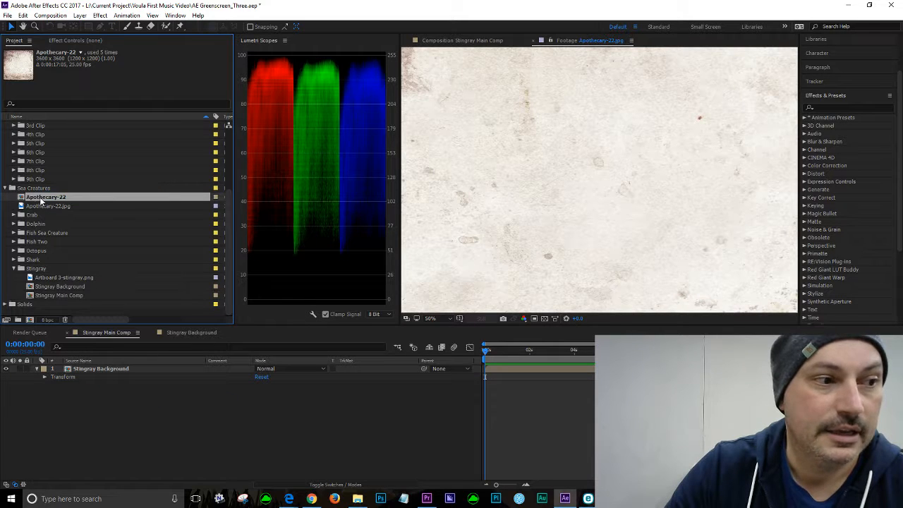
Step: Add Apothecary-22 as a layer below the stingray artwork in the Stingray Background composition
{"action": "left_click", "coordinate": [193, 332]}
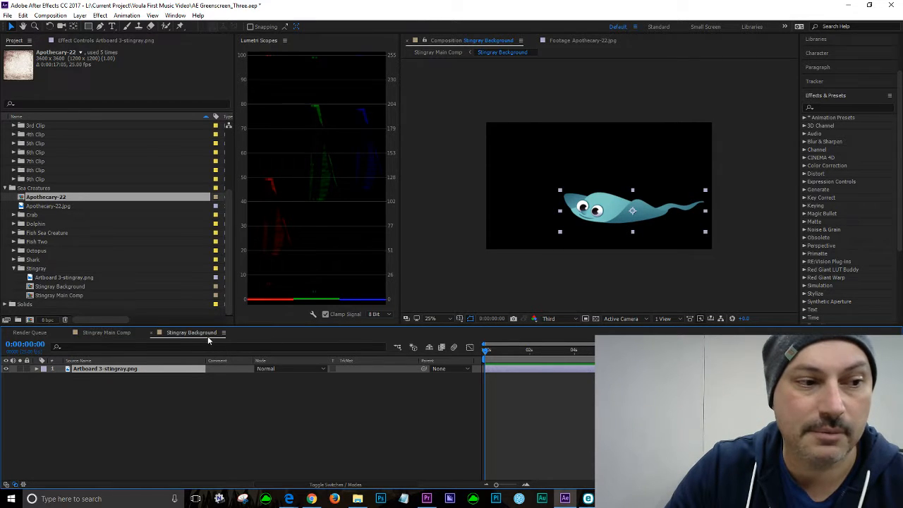
{"action": "left_click_drag", "start_coordinate": [21, 198], "coordinate": [120, 417]}
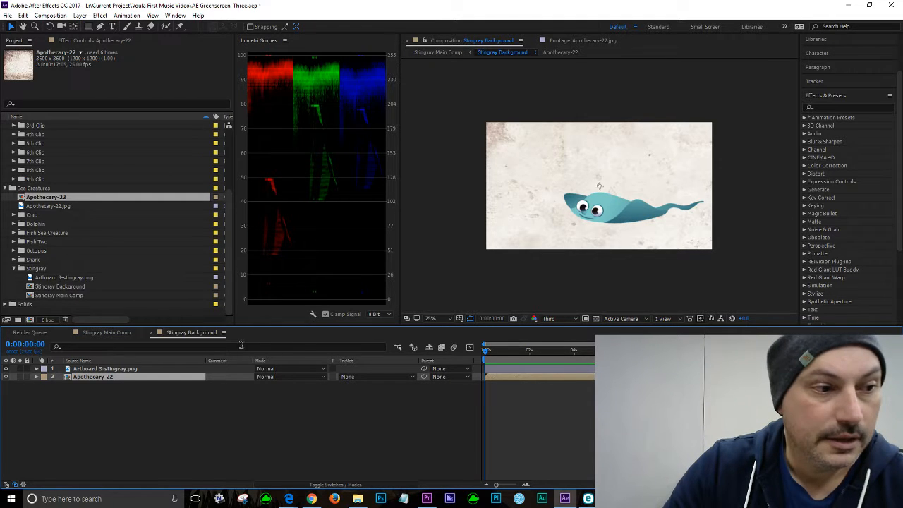
Step: Set the Apothecary-22 layer's track matte to Alpha Matte using Artboard 3-stingray.png
{"action": "left_click", "coordinate": [322, 377]}
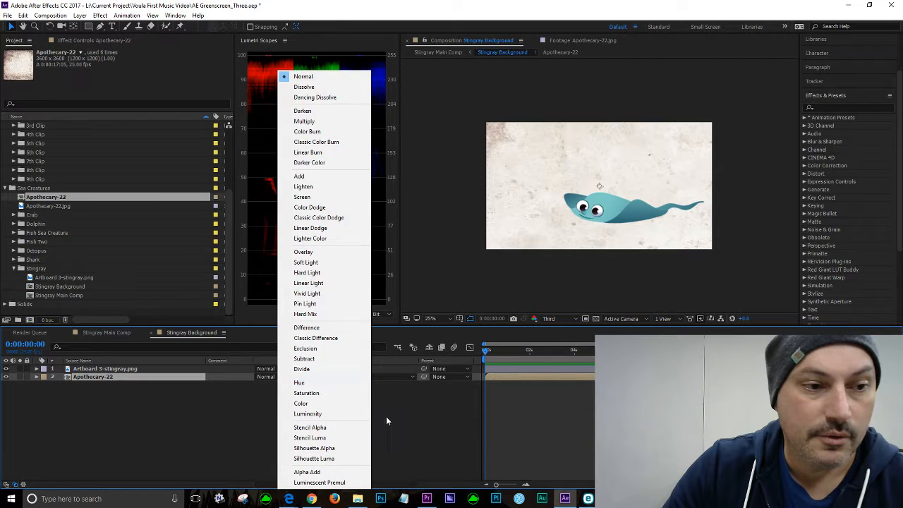
{"action": "left_click", "coordinate": [386, 421]}
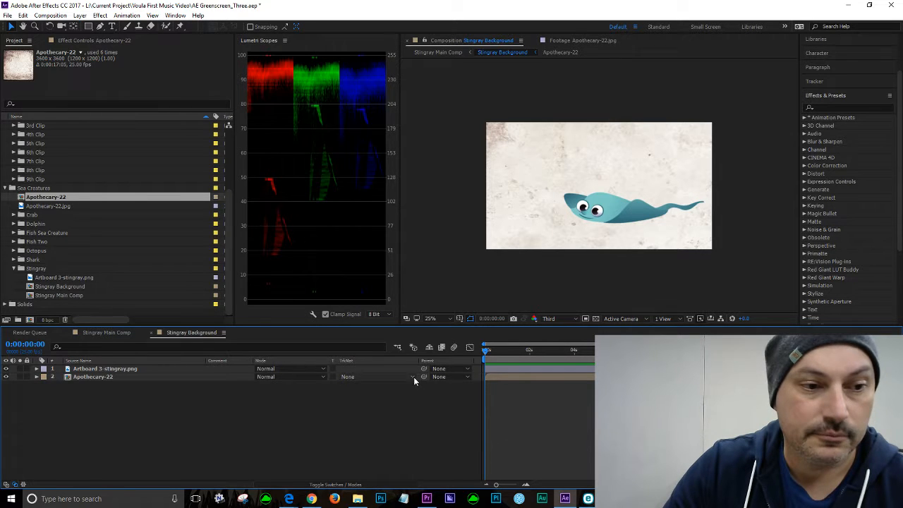
{"action": "left_click", "coordinate": [413, 376]}
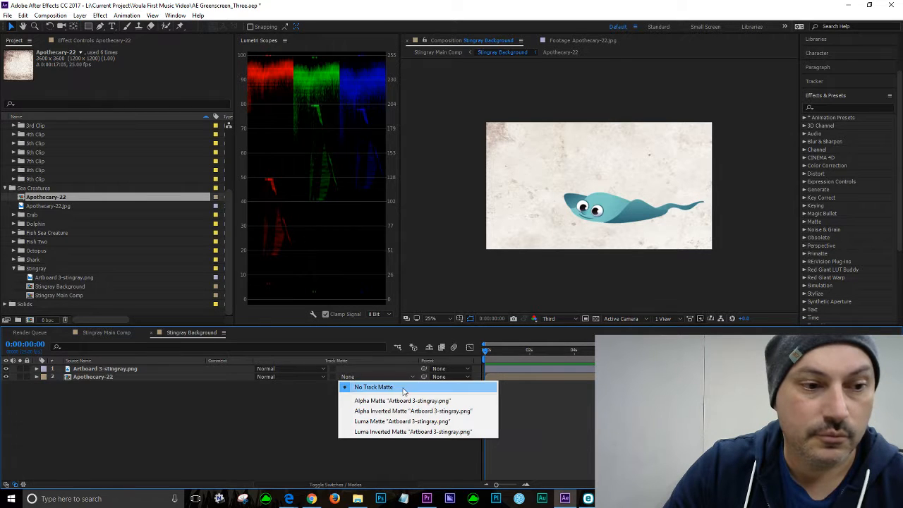
{"action": "left_click", "coordinate": [445, 402]}
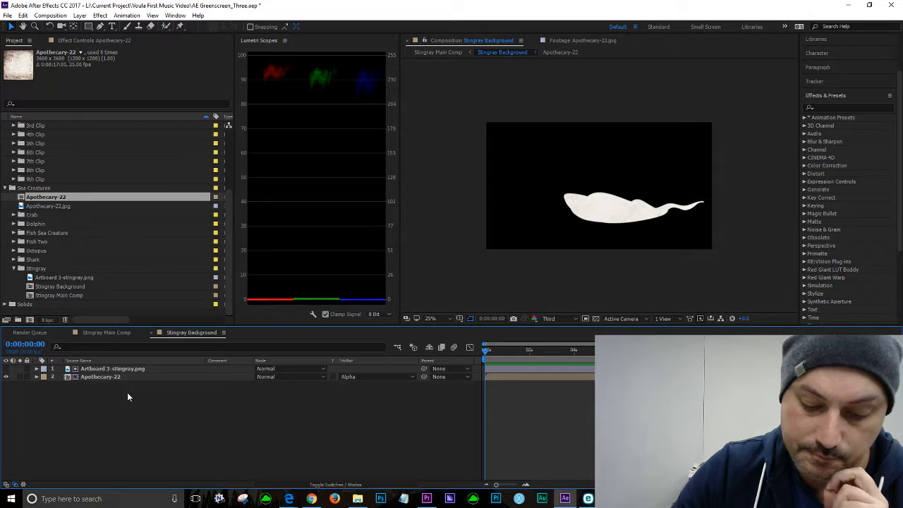
Step: Add a new adjustment layer above the stingray artwork in the Stingray Background composition
{"action": "left_click", "coordinate": [105, 368]}
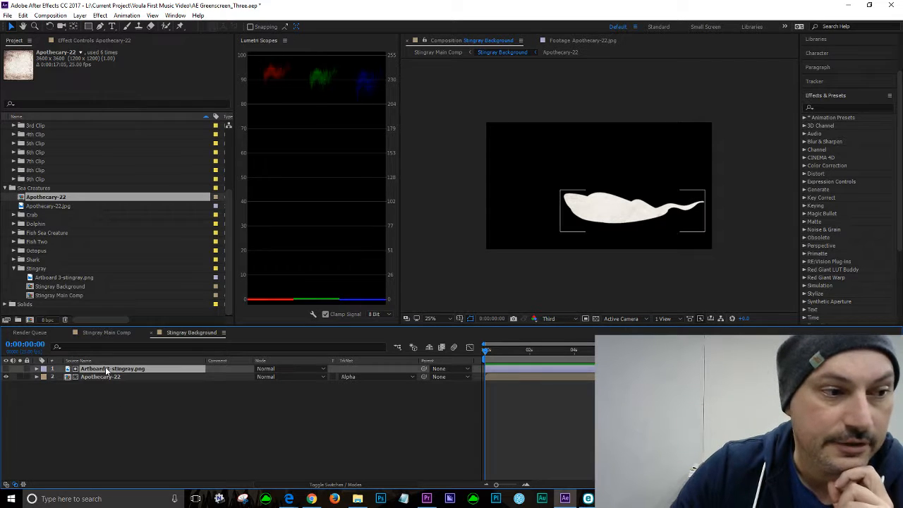
{"action": "left_click", "coordinate": [80, 15]}
{"action": "mouse_move", "coordinate": [65, 30]}
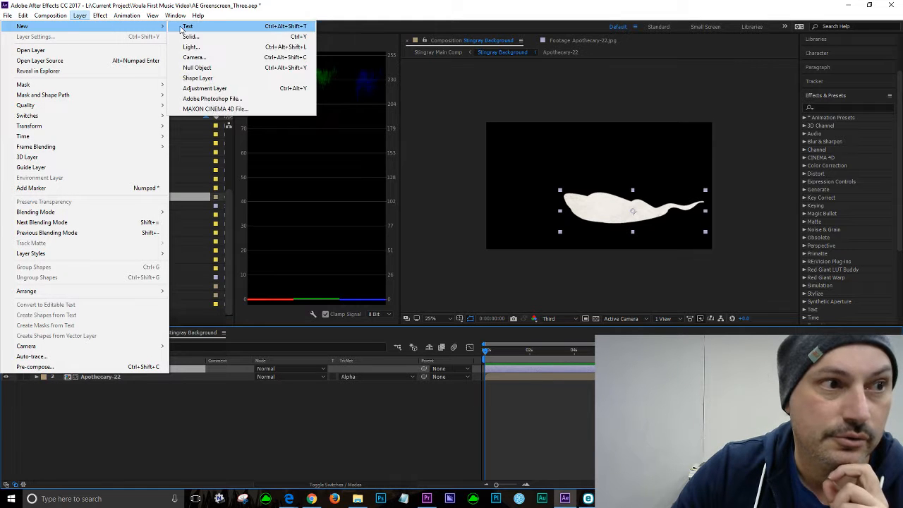
{"action": "left_click", "coordinate": [297, 90]}
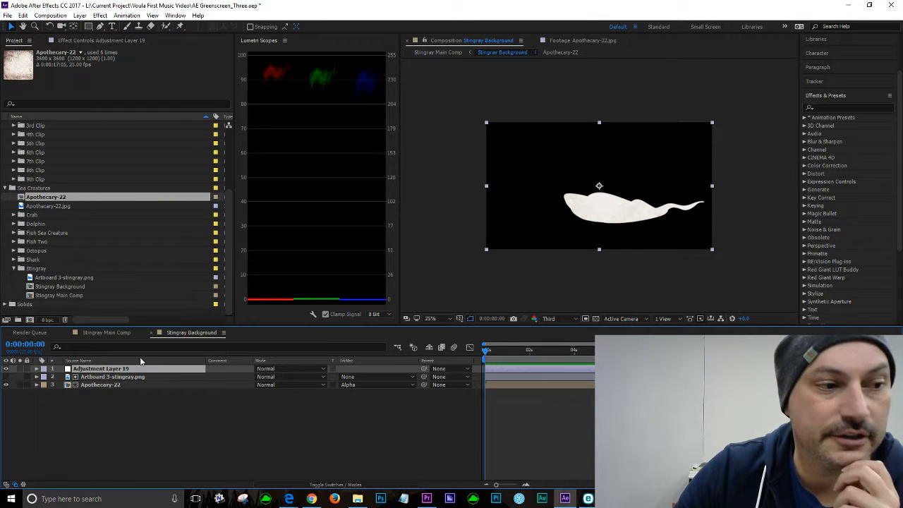
Step: Rename the new adjustment layer to Displacement Map
{"action": "right_click", "coordinate": [110, 372]}
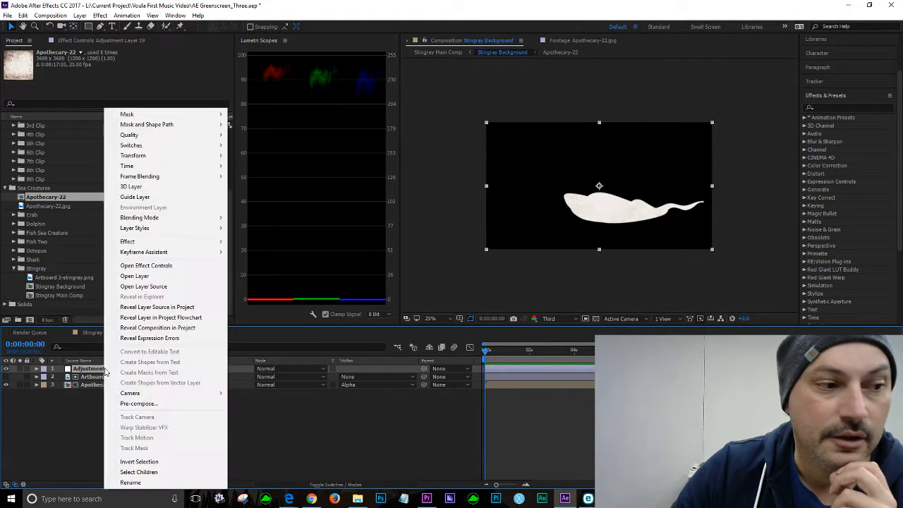
{"action": "left_click", "coordinate": [141, 483]}
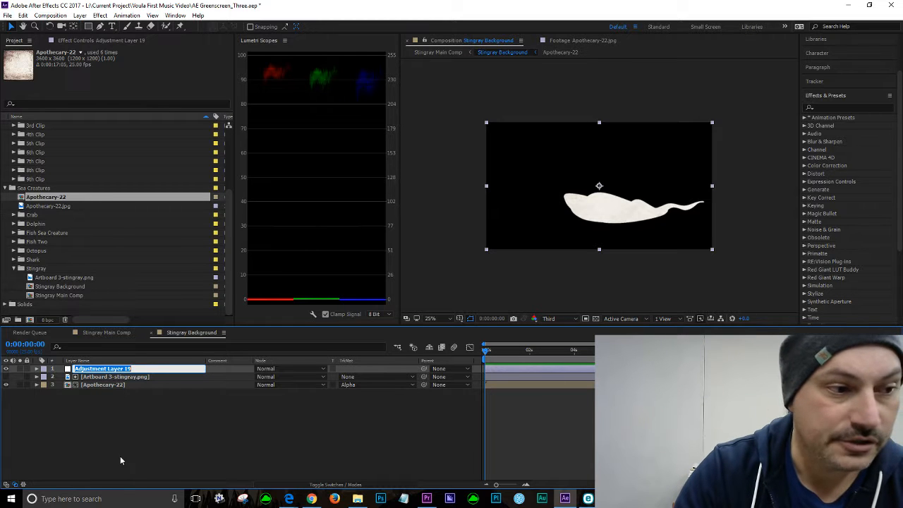
{"action": "type", "text": "Displacement Map"}
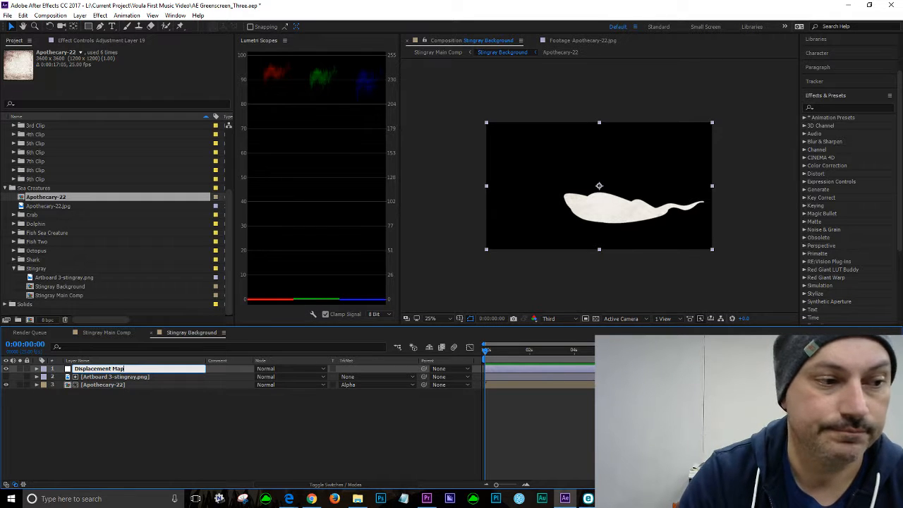
{"action": "left_click", "coordinate": [51, 442]}
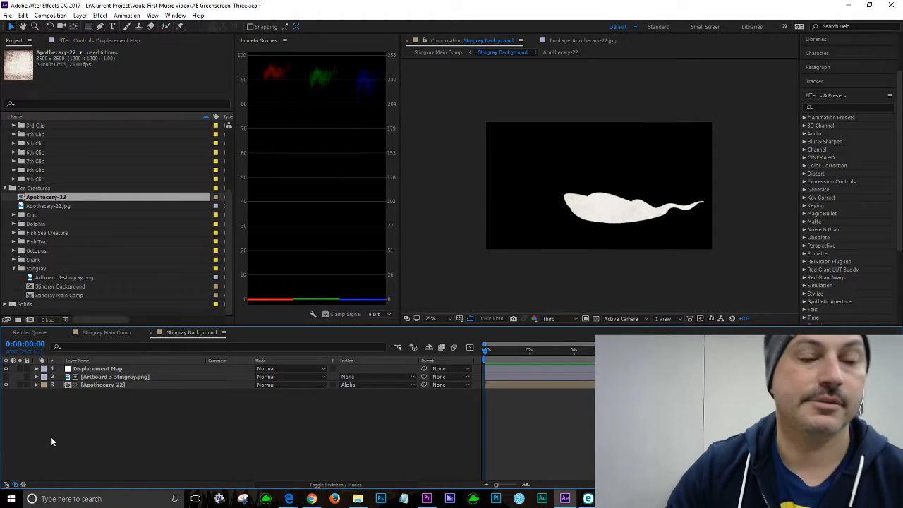
Step: Apply the Distort > Displacement Map effect to the Displacement Map layer
{"action": "left_click", "coordinate": [117, 368]}
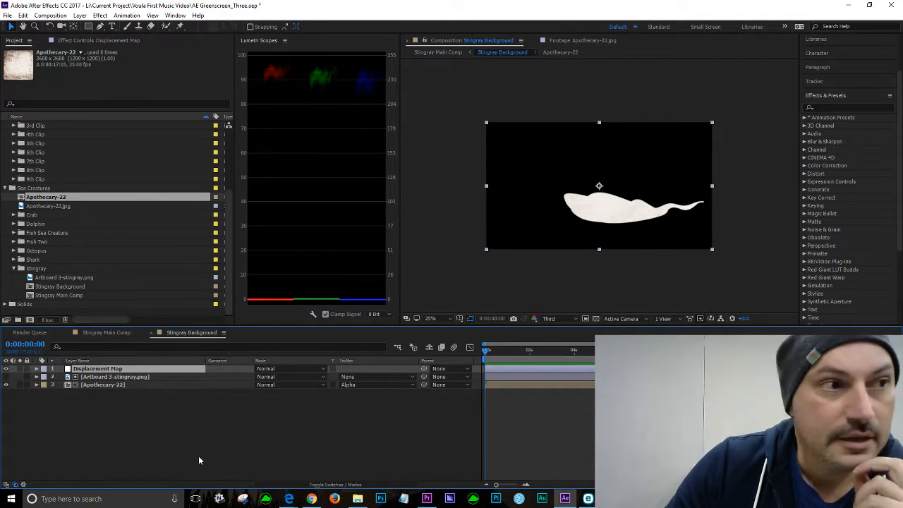
{"action": "left_click", "coordinate": [109, 18]}
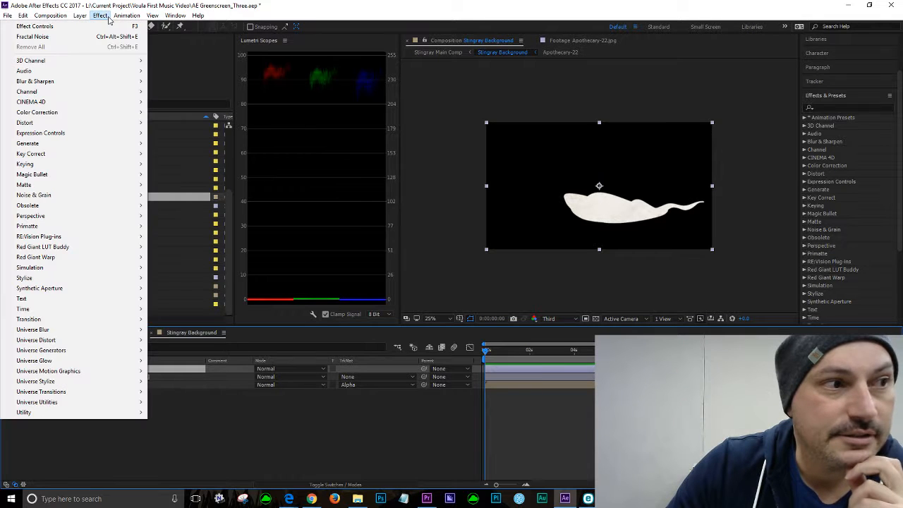
{"action": "mouse_move", "coordinate": [42, 124]}
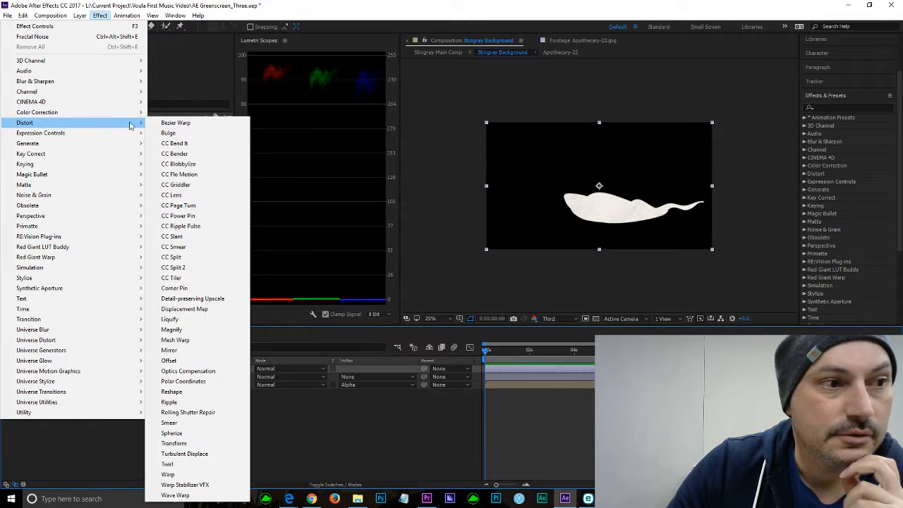
{"action": "left_click", "coordinate": [185, 309]}
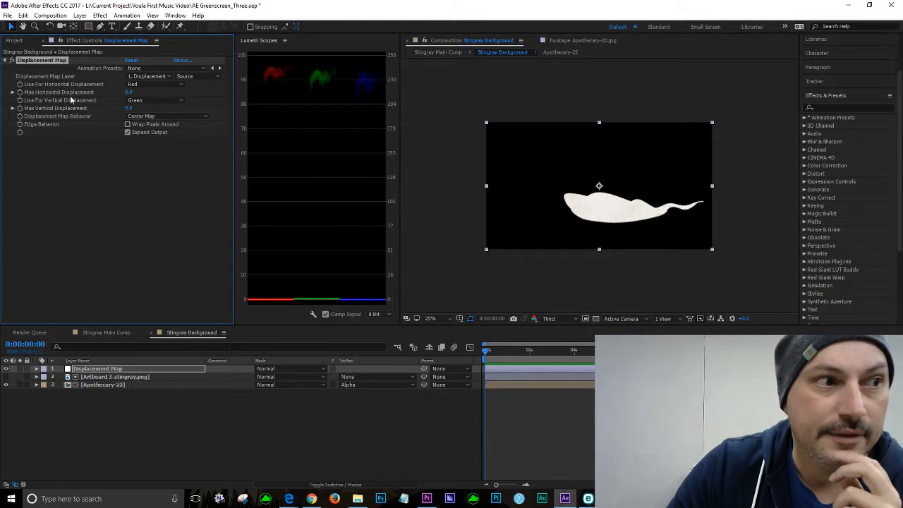
Step: Set both horizontal and vertical displacement channels of the Displacement Map effect to Luminance
{"action": "left_click", "coordinate": [161, 85]}
{"action": "left_click", "coordinate": [159, 136]}
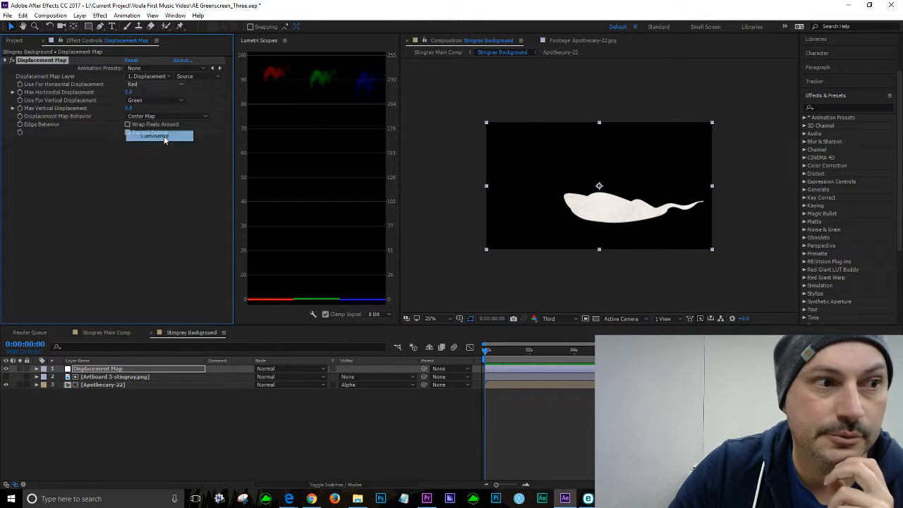
{"action": "left_click", "coordinate": [177, 100]}
{"action": "left_click", "coordinate": [163, 153]}
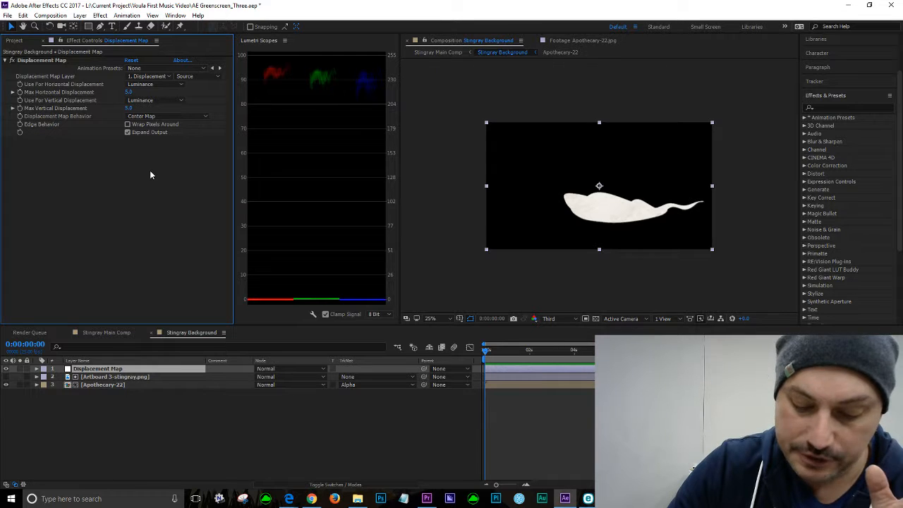
{"action": "left_click", "coordinate": [116, 406]}
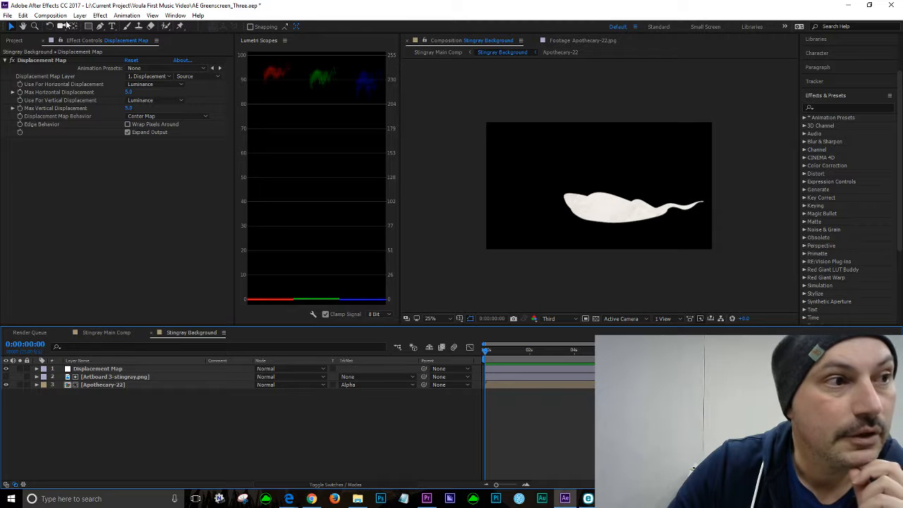
Step: Create a new solid layer named Fractal Noise in the Stingray Background composition
{"action": "left_click", "coordinate": [79, 16]}
{"action": "mouse_move", "coordinate": [28, 26]}
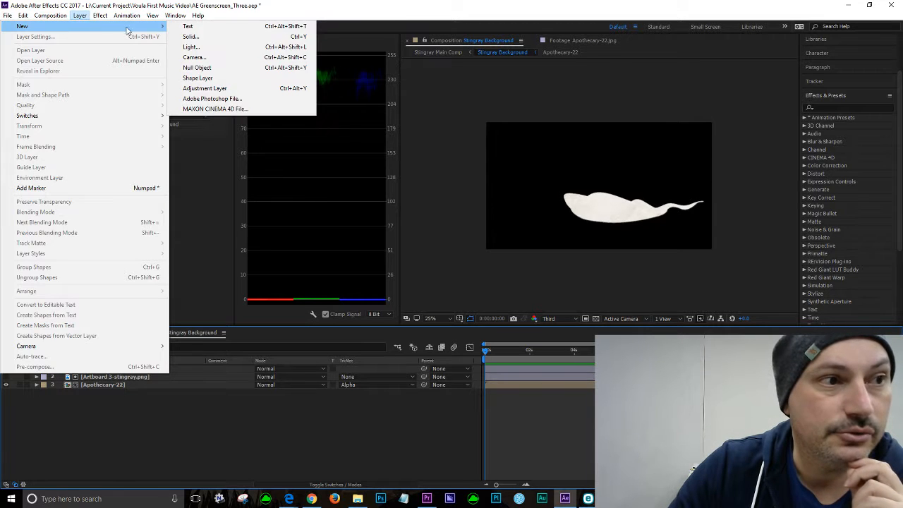
{"action": "left_click", "coordinate": [192, 37]}
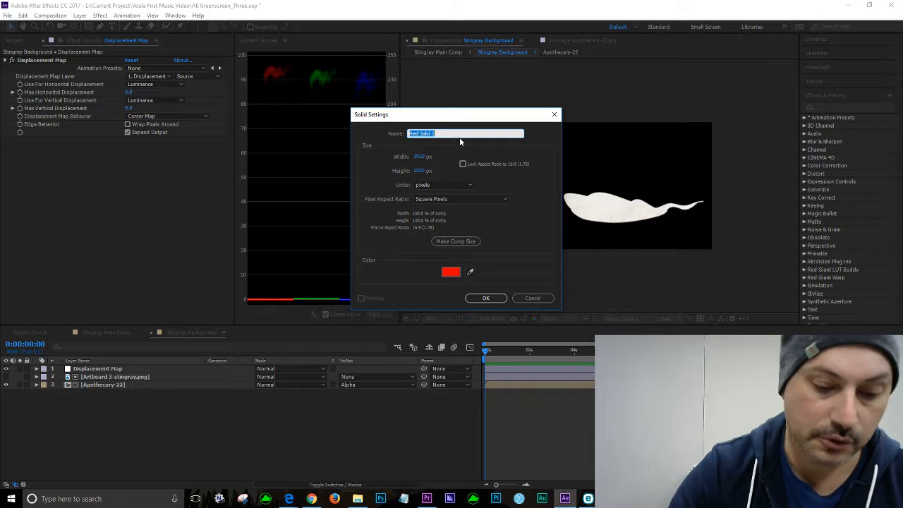
{"action": "type", "text": "Fractal Noise"}
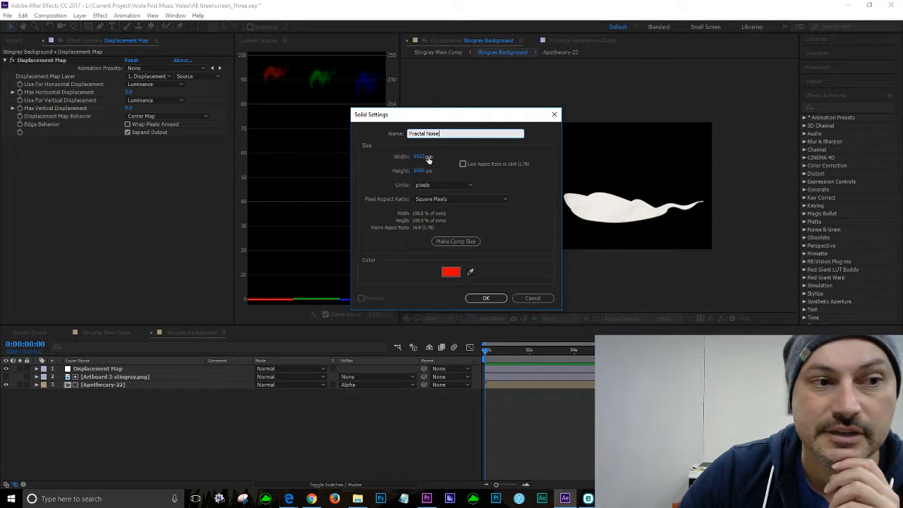
{"action": "left_click", "coordinate": [486, 298]}
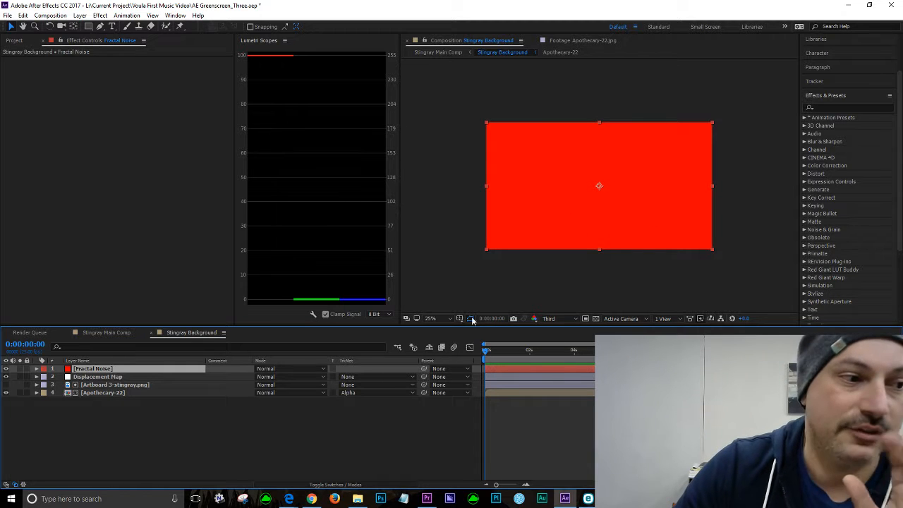
Step: Pre-compose the Fractal Noise solid into a new composition named Fractal Noise inside the Stingray folder
{"action": "left_click", "coordinate": [154, 457]}
{"action": "left_click", "coordinate": [119, 370]}
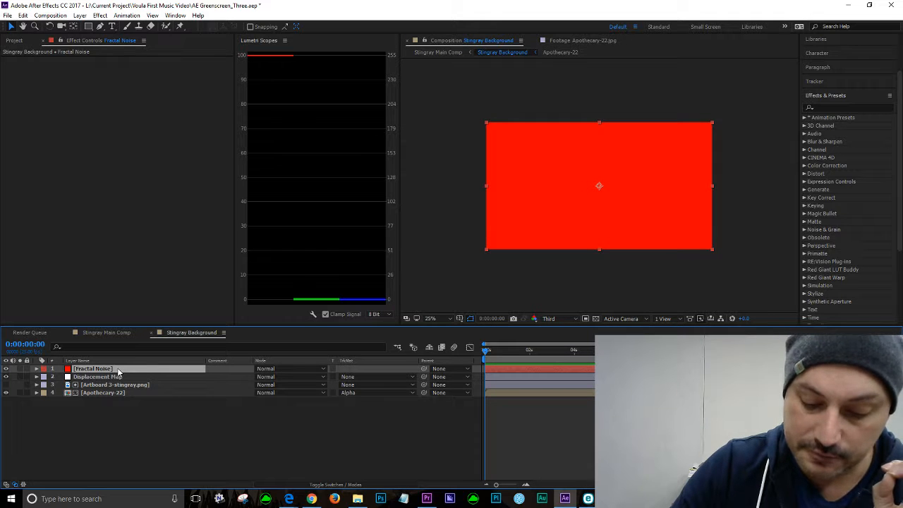
{"action": "left_click", "coordinate": [117, 448]}
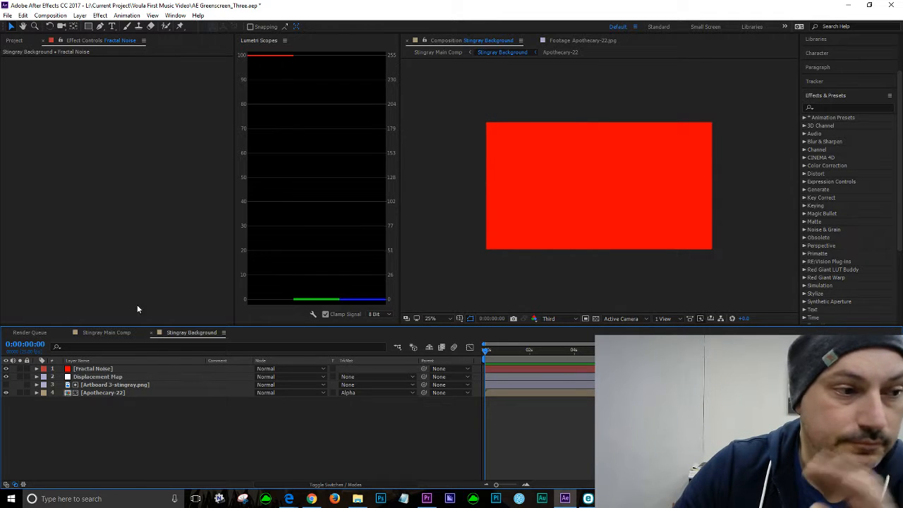
{"action": "left_click", "coordinate": [102, 373]}
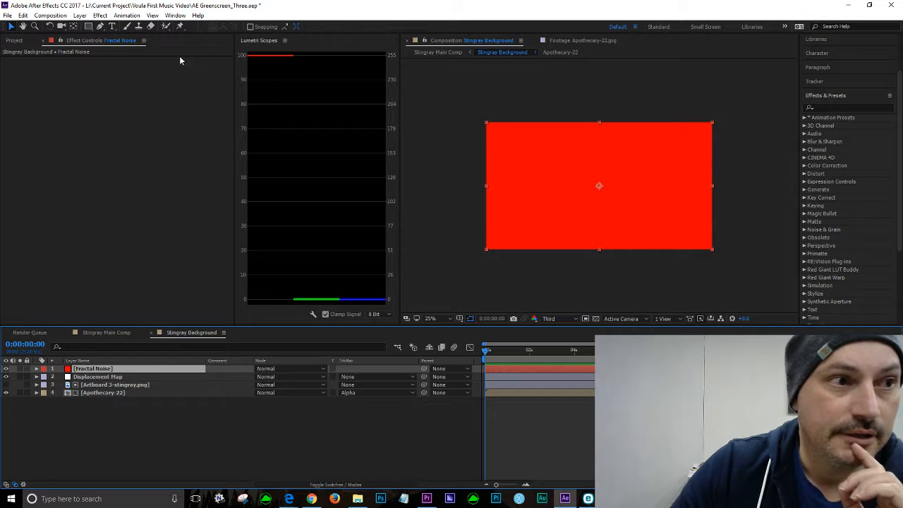
{"action": "left_click", "coordinate": [13, 40]}
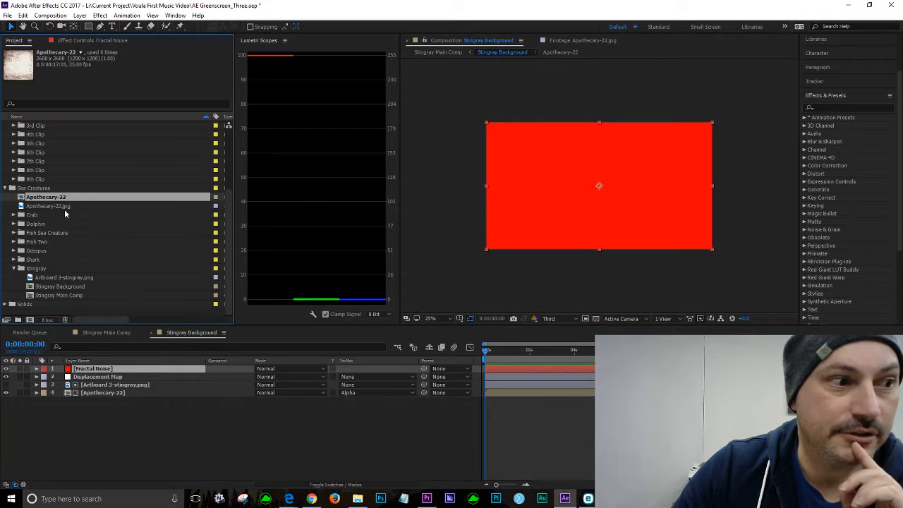
{"action": "left_click", "coordinate": [29, 269]}
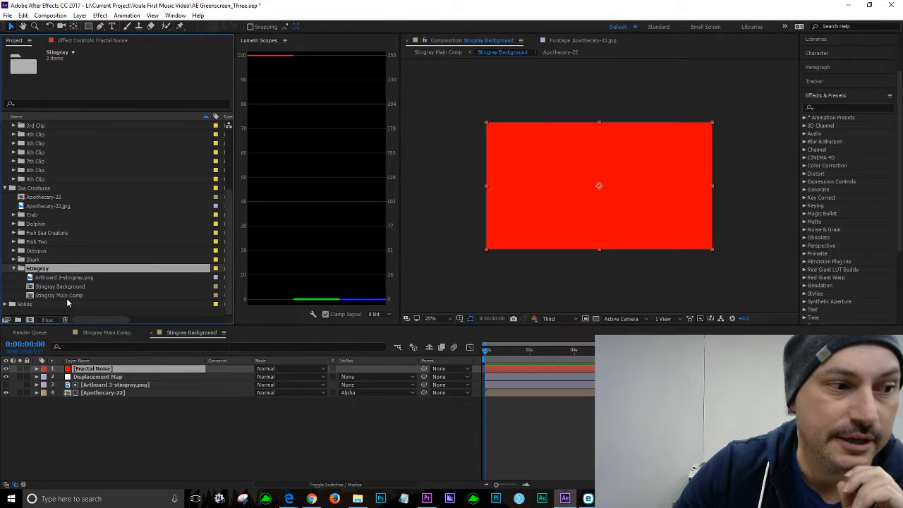
{"action": "left_click", "coordinate": [127, 459]}
{"action": "left_click", "coordinate": [95, 370]}
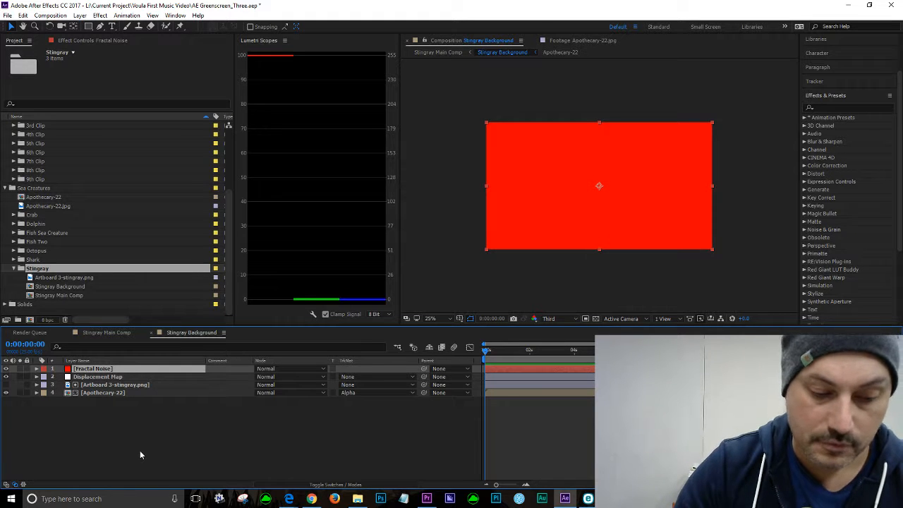
{"action": "key", "text": "ctrl+shift+c"}
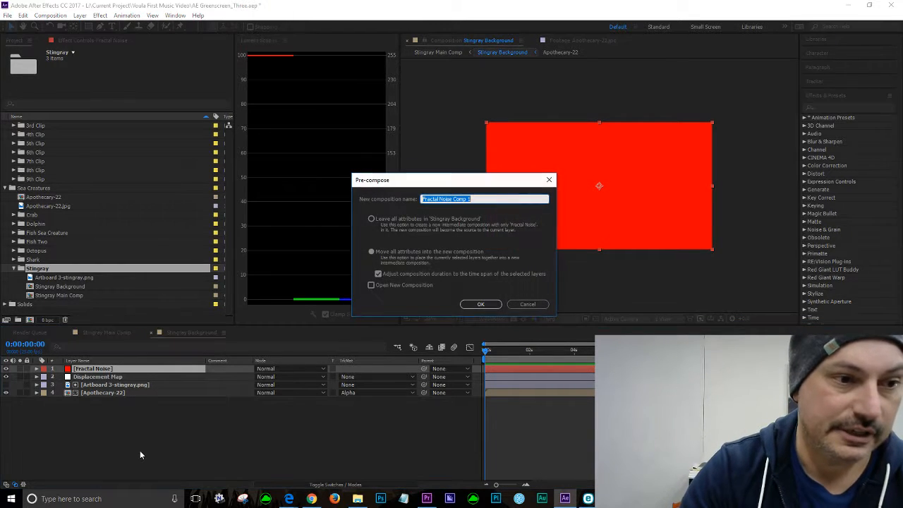
{"action": "left_click", "coordinate": [477, 199]}
{"action": "left_click_drag", "start_coordinate": [454, 199], "coordinate": [500, 203]}
{"action": "key", "text": "BackSpace"}
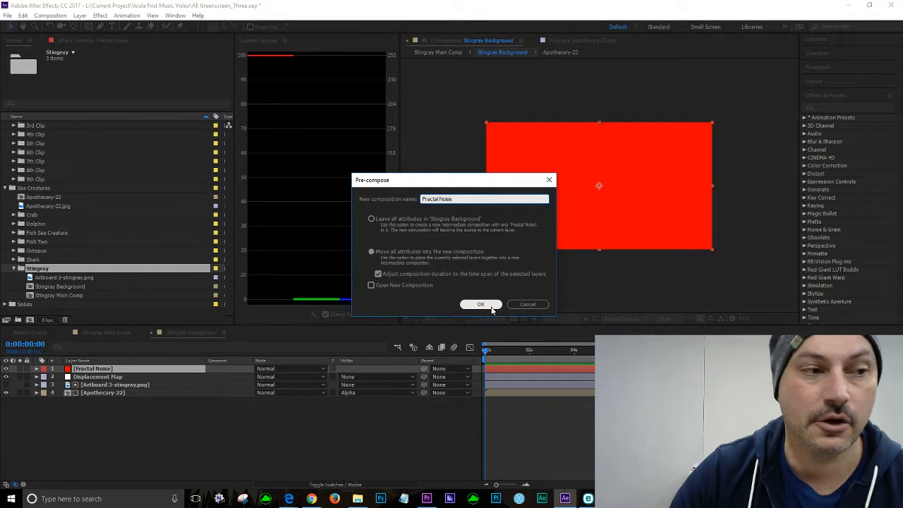
{"action": "left_click", "coordinate": [493, 309]}
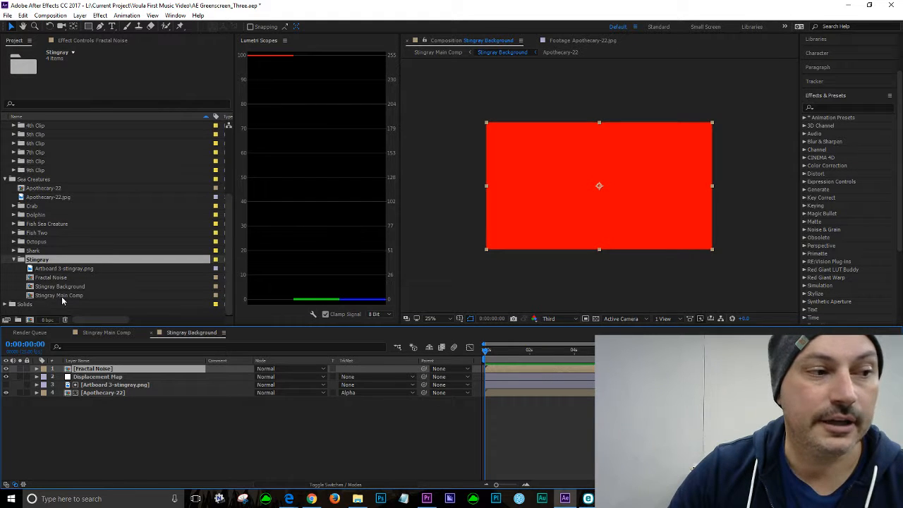
Step: Open the Fractal Noise composition from the Stingray project folder
{"action": "left_click", "coordinate": [60, 279]}
{"action": "left_click", "coordinate": [90, 420]}
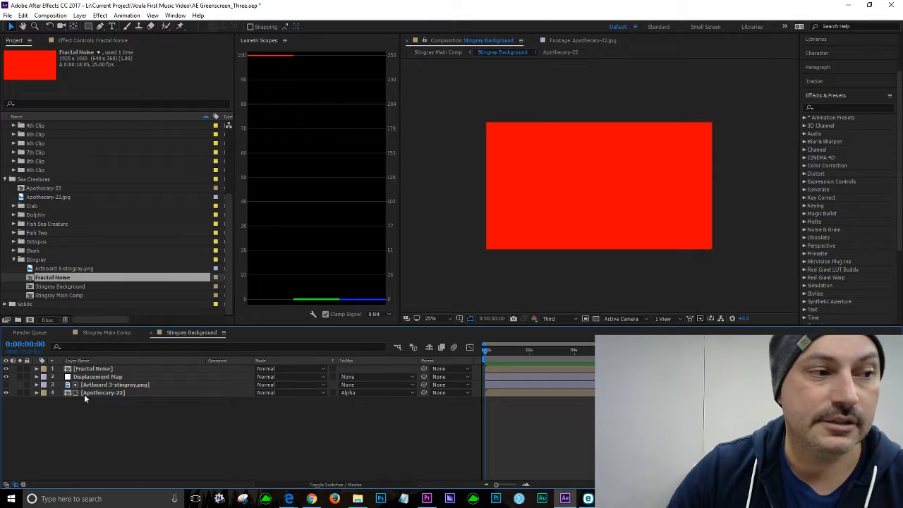
{"action": "left_click", "coordinate": [34, 262]}
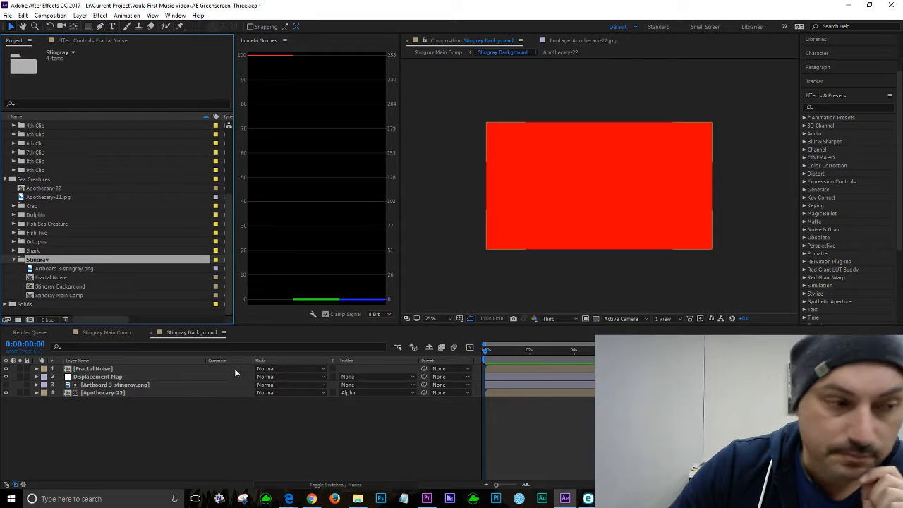
{"action": "left_click", "coordinate": [32, 279]}
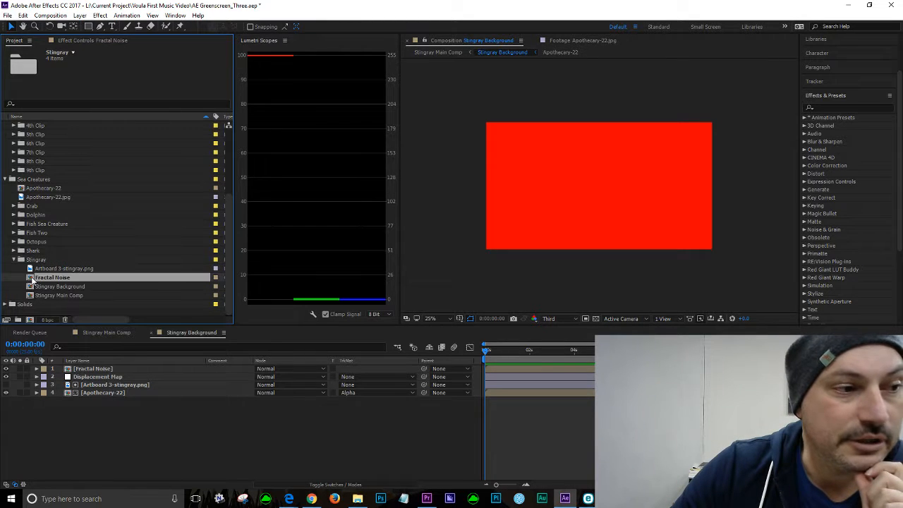
{"action": "double_click", "coordinate": [31, 278]}
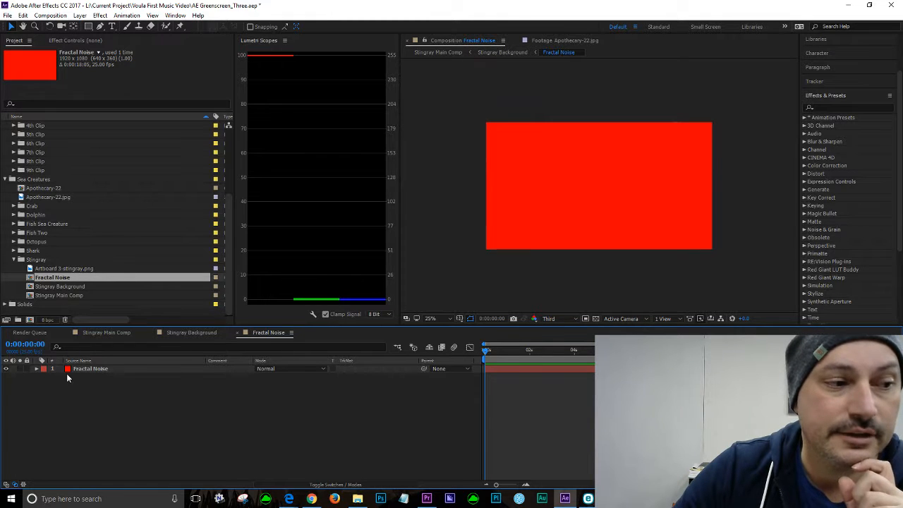
Step: Apply the Fractal Noise effect to the Fractal Noise solid layer
{"action": "left_click", "coordinate": [110, 370]}
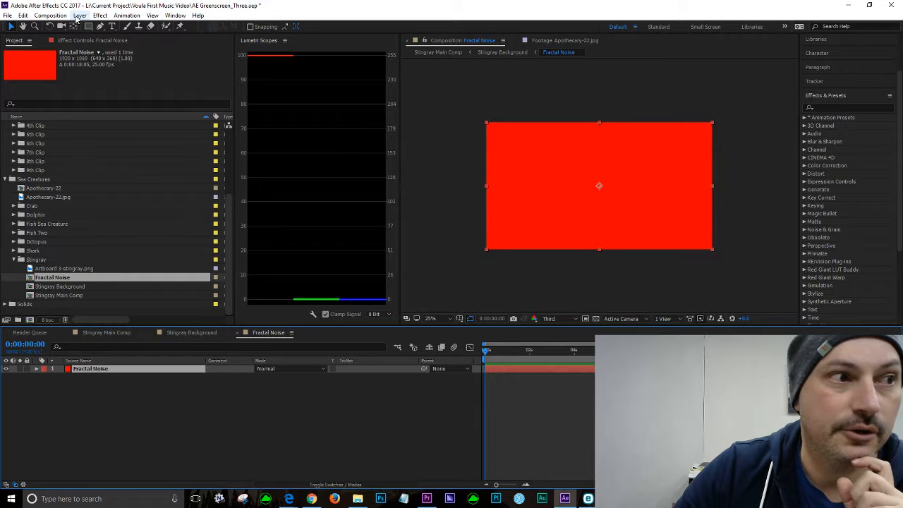
{"action": "left_click", "coordinate": [99, 17]}
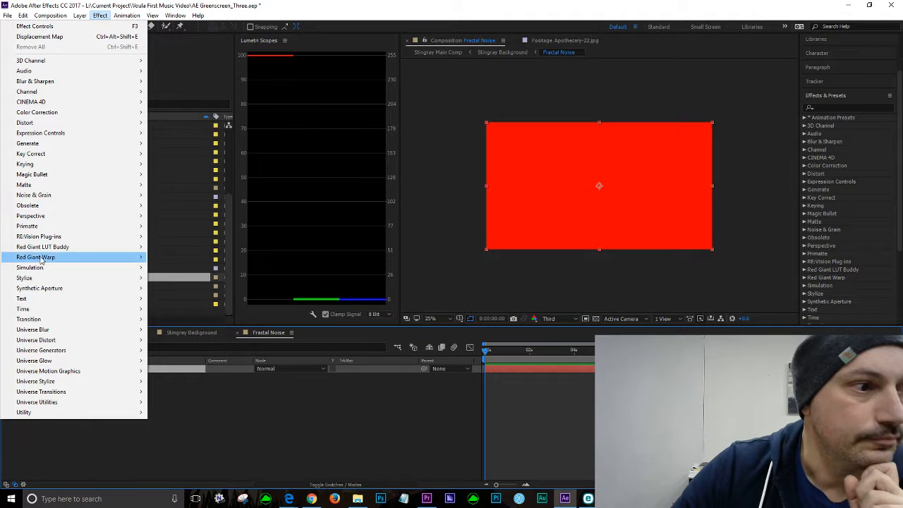
{"action": "mouse_move", "coordinate": [40, 278]}
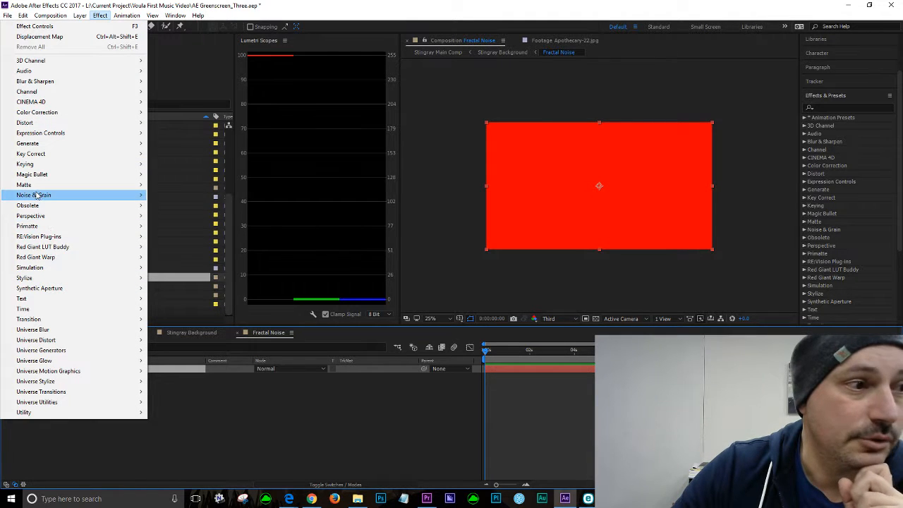
{"action": "mouse_move", "coordinate": [39, 196]}
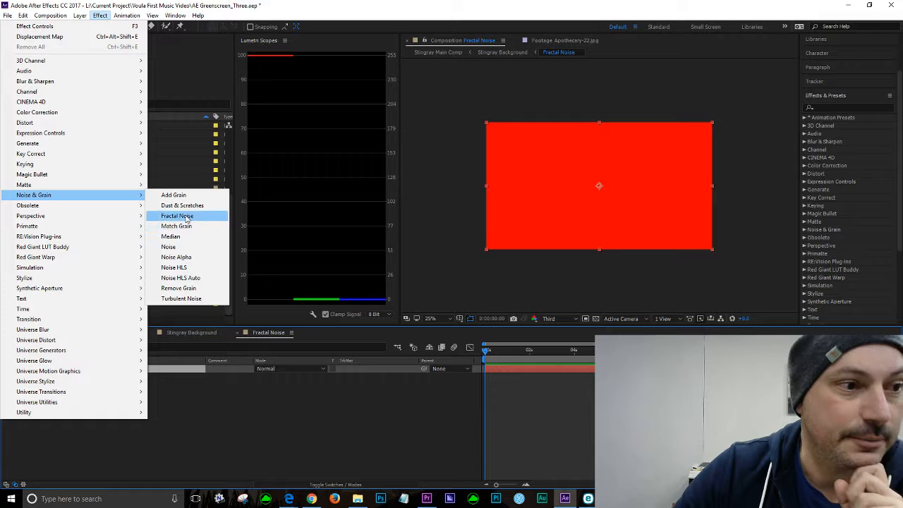
{"action": "left_click", "coordinate": [179, 216]}
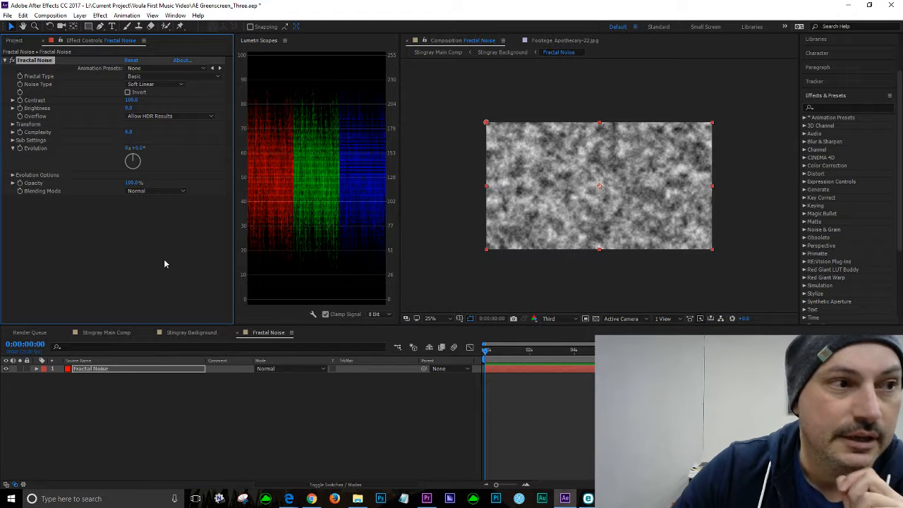
Step: Set the Fractal Noise effect's Fractal Type to Dynamic and its Noise Type to Spline
{"action": "left_click", "coordinate": [218, 78]}
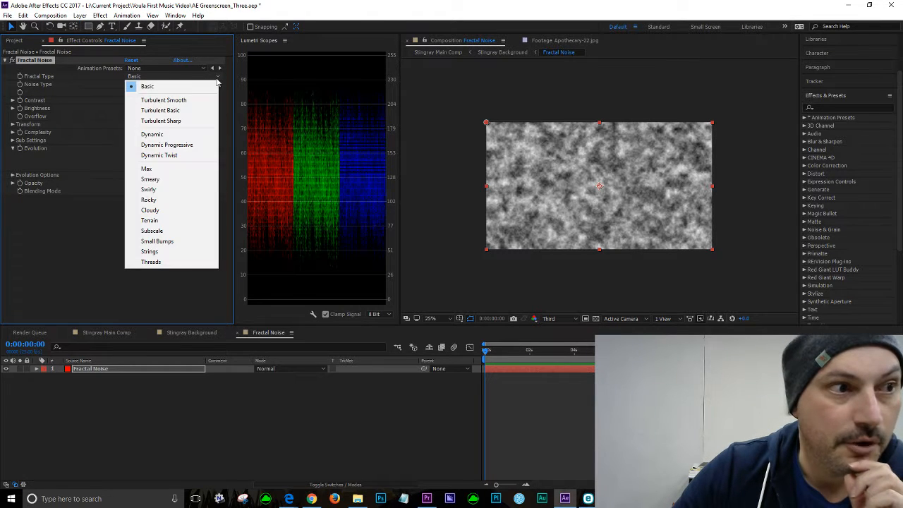
{"action": "left_click", "coordinate": [152, 134]}
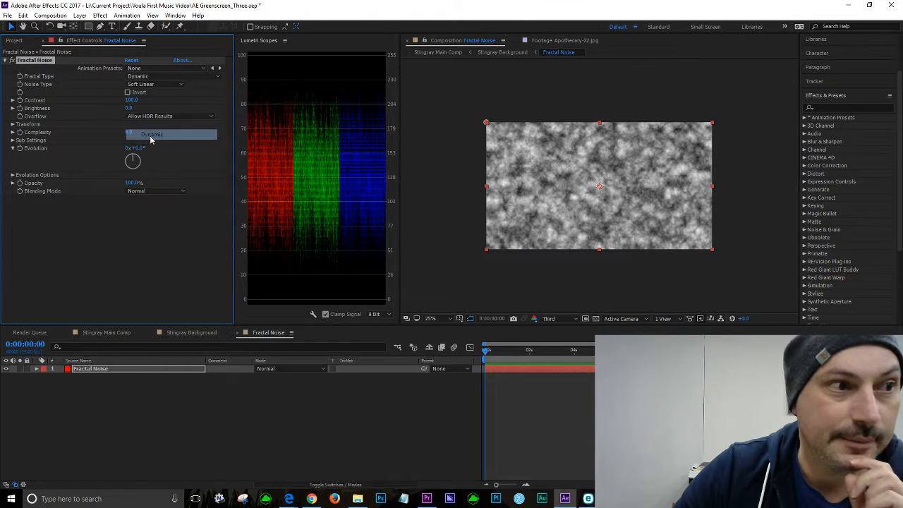
{"action": "left_click", "coordinate": [179, 85]}
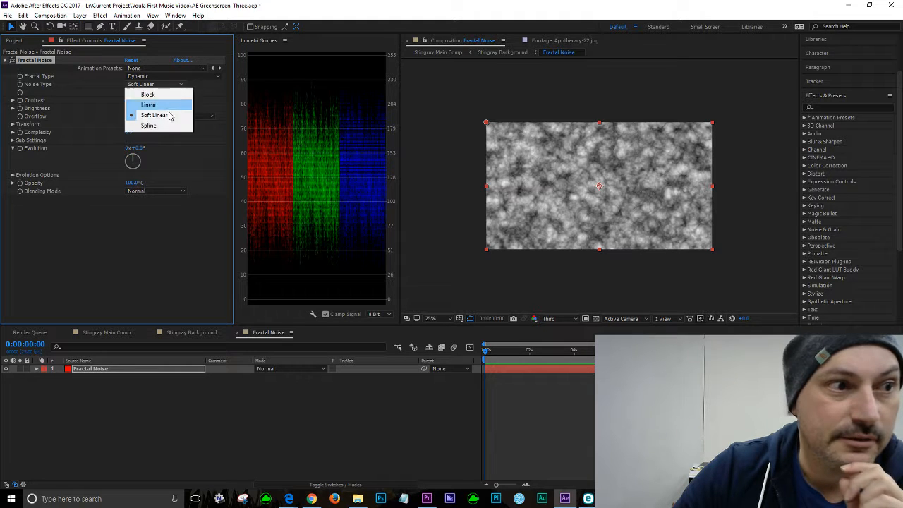
{"action": "left_click", "coordinate": [157, 127]}
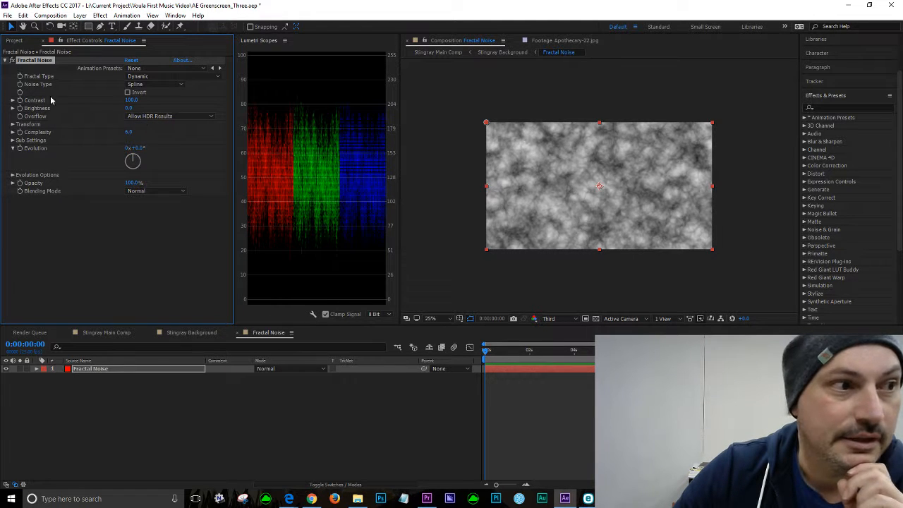
Step: Set the Fractal Noise Contrast to 132 and Brightness to 11
{"action": "left_click", "coordinate": [12, 101]}
{"action": "left_click", "coordinate": [132, 100]}
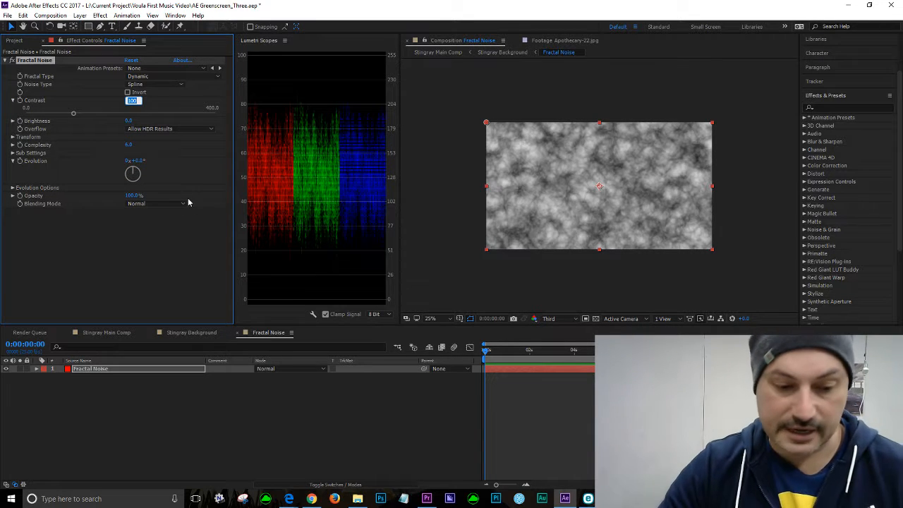
{"action": "type", "text": "15"}
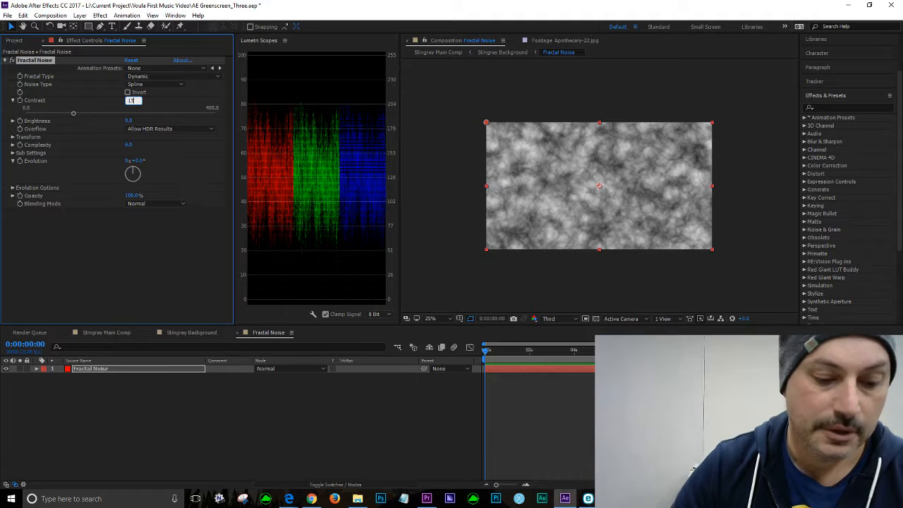
{"action": "left_click", "coordinate": [106, 259]}
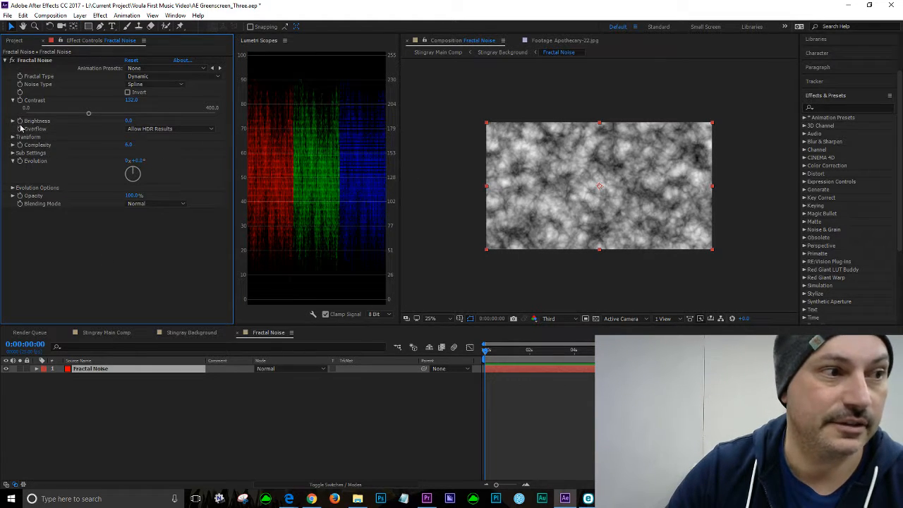
{"action": "left_click", "coordinate": [127, 121]}
{"action": "type", "text": "11"}
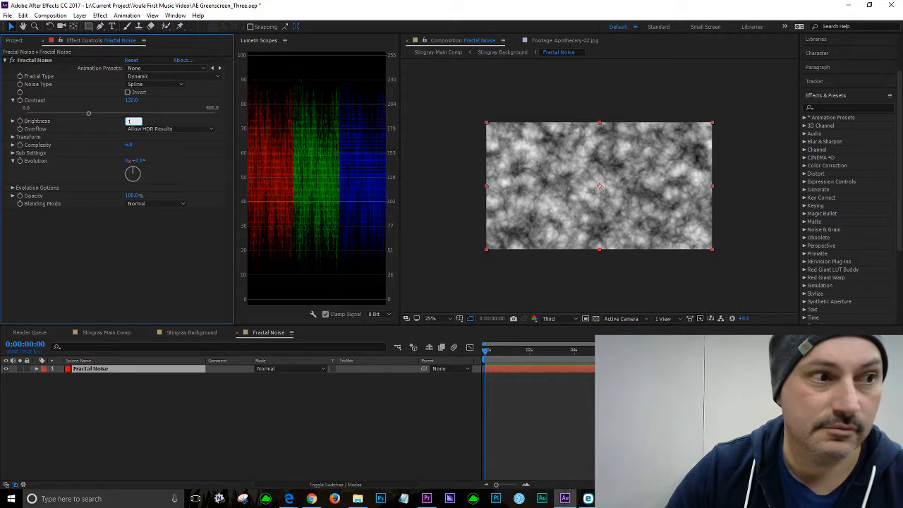
{"action": "left_click", "coordinate": [144, 264]}
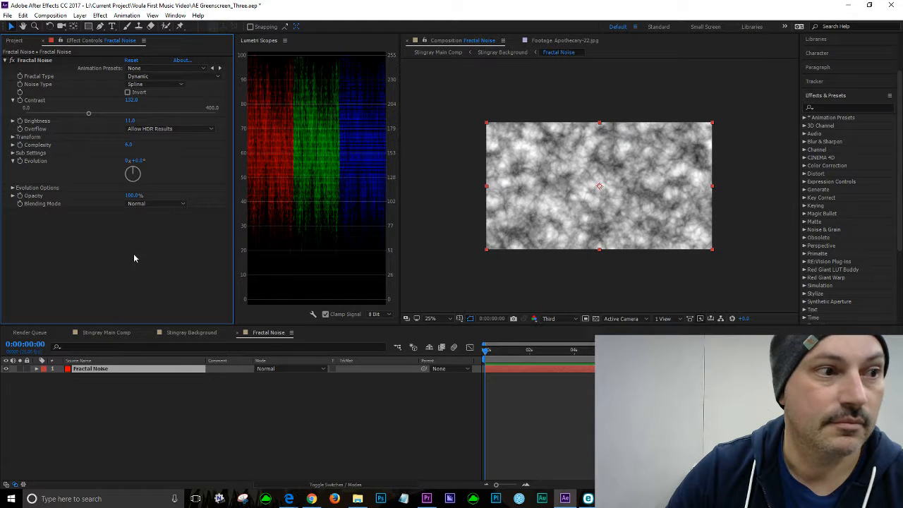
Step: Set the Fractal Noise Transform Scale to 80
{"action": "left_click", "coordinate": [11, 137]}
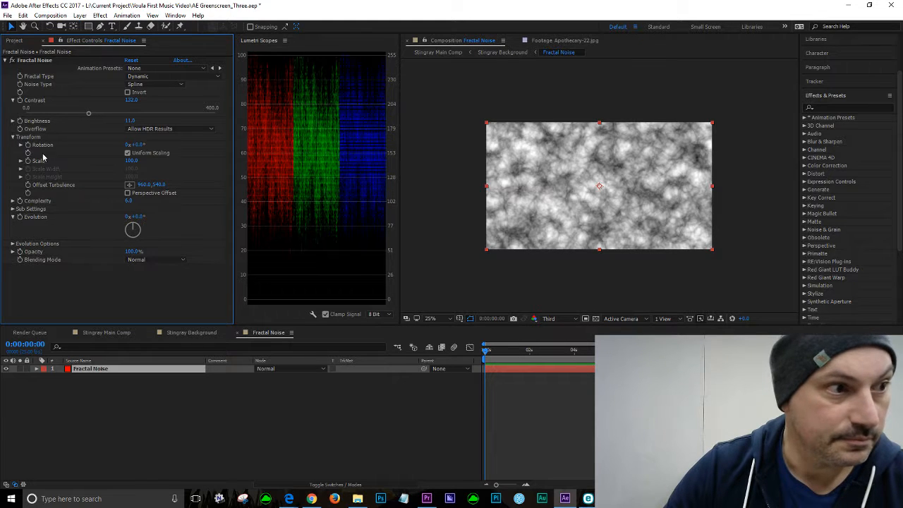
{"action": "left_click", "coordinate": [131, 161]}
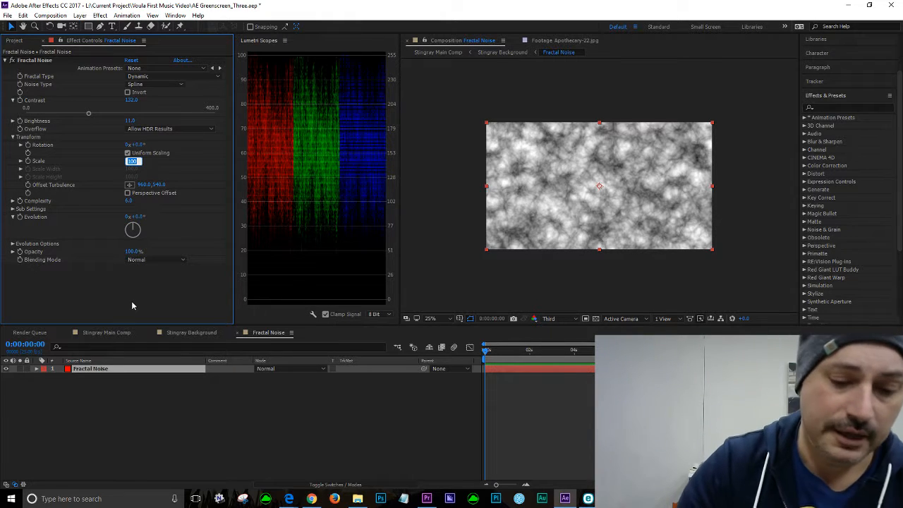
{"action": "type", "text": "80"}
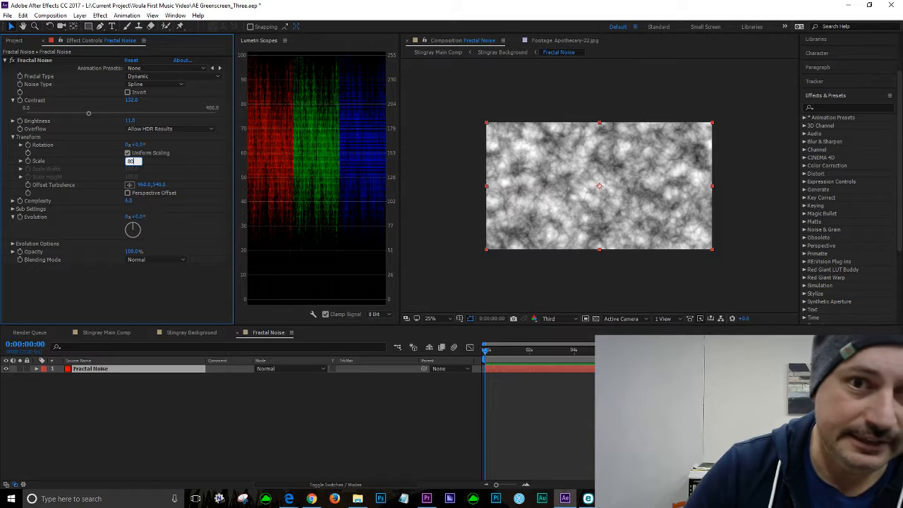
{"action": "key", "text": "Return"}
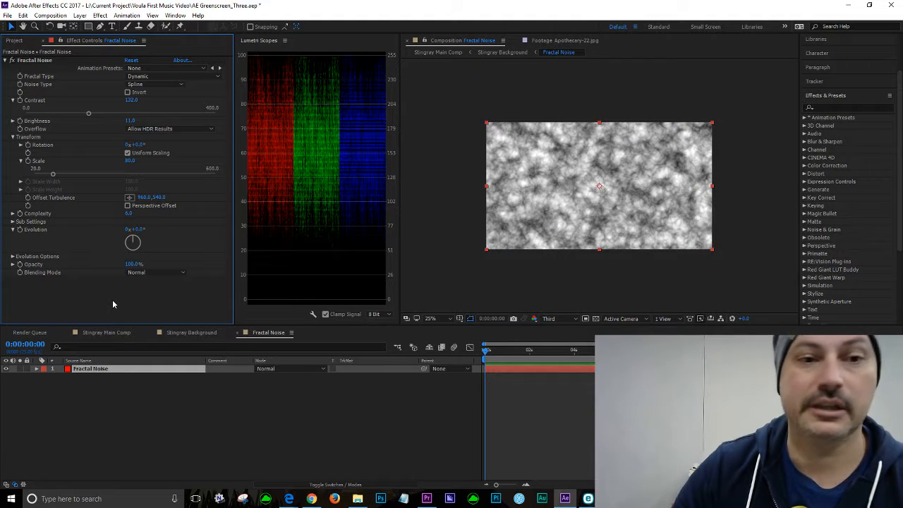
{"action": "left_click", "coordinate": [21, 162]}
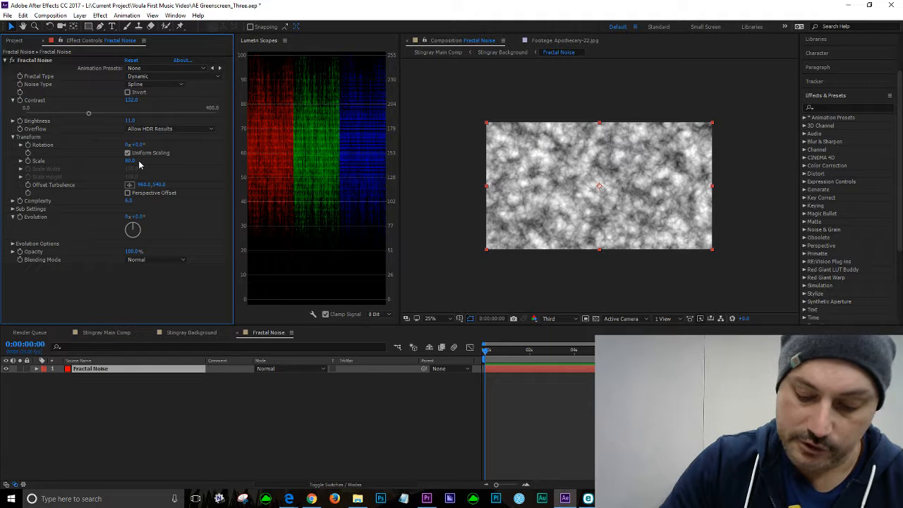
Step: Add the expression time*24 to the Random Seed property under Evolution Options
{"action": "left_click", "coordinate": [12, 244]}
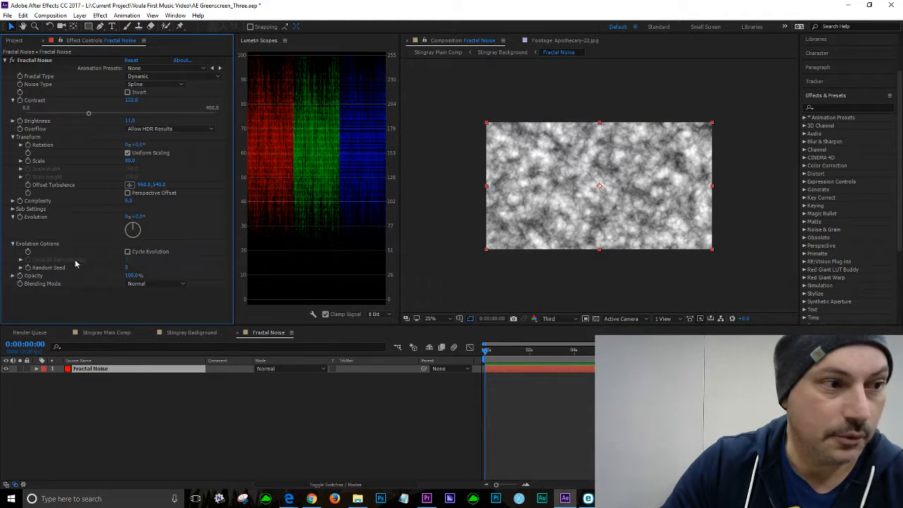
{"action": "left_click", "coordinate": [28, 269], "text": "alt"}
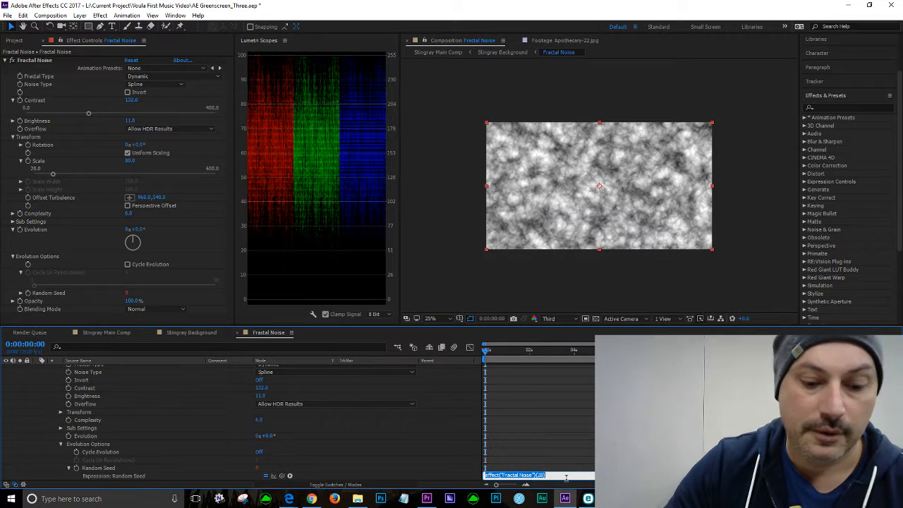
{"action": "type", "text": "time*"}
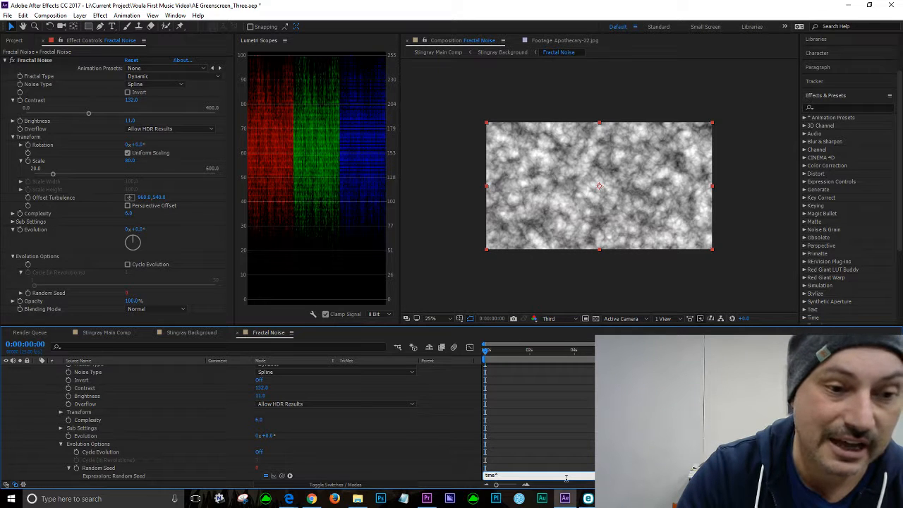
{"action": "type", "text": "24"}
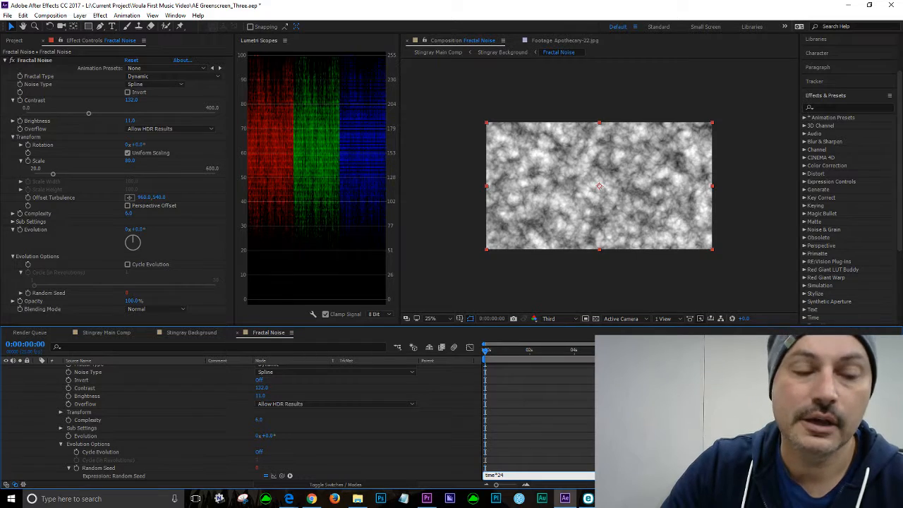
Step: Scrub the timeline to preview the animated fractal noise
{"action": "left_click", "coordinate": [497, 351]}
{"action": "mouse_move", "coordinate": [498, 352]}
{"action": "left_mouse_down"}
{"action": "mouse_move", "coordinate": [523, 350]}
{"action": "mouse_move", "coordinate": [483, 346]}
{"action": "left_mouse_up"}
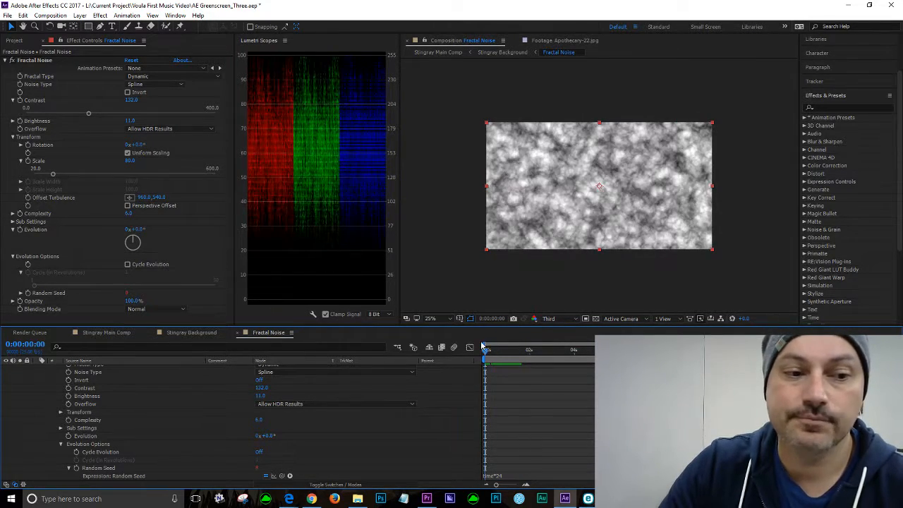
{"action": "left_click", "coordinate": [486, 353]}
{"action": "left_click_drag", "start_coordinate": [486, 357], "coordinate": [495, 355]}
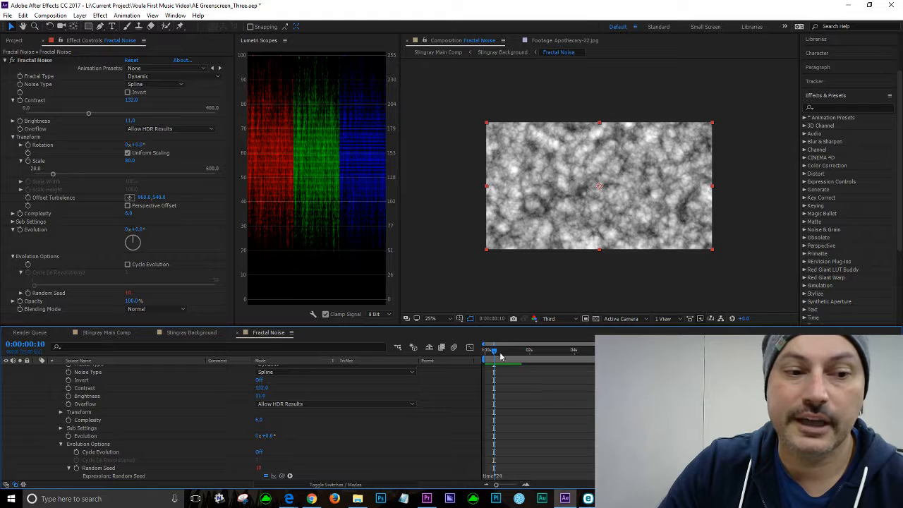
{"action": "left_click_drag", "start_coordinate": [501, 357], "coordinate": [564, 359]}
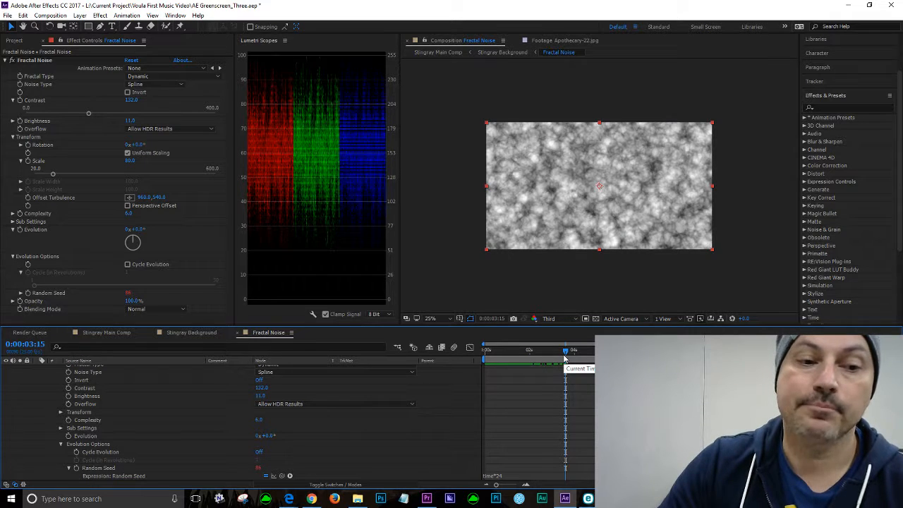
{"action": "left_click", "coordinate": [553, 351]}
{"action": "left_click_drag", "start_coordinate": [544, 351], "coordinate": [565, 355]}
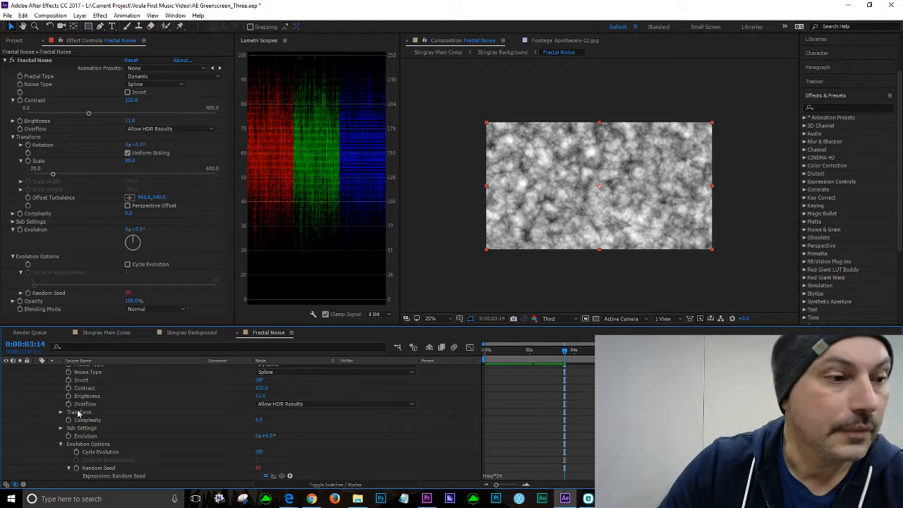
Step: Switch to the Stingray Background composition and hide the Fractal Noise layer
{"action": "left_click", "coordinate": [185, 336]}
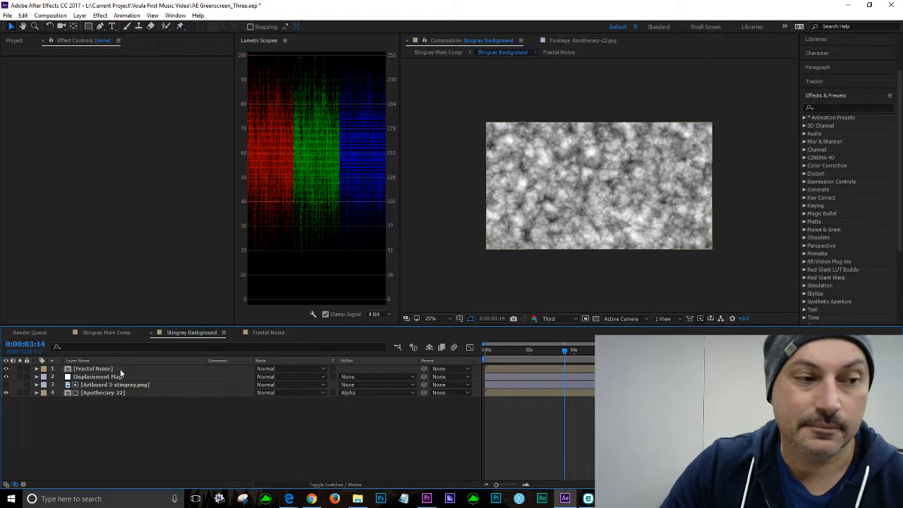
{"action": "left_click", "coordinate": [6, 369]}
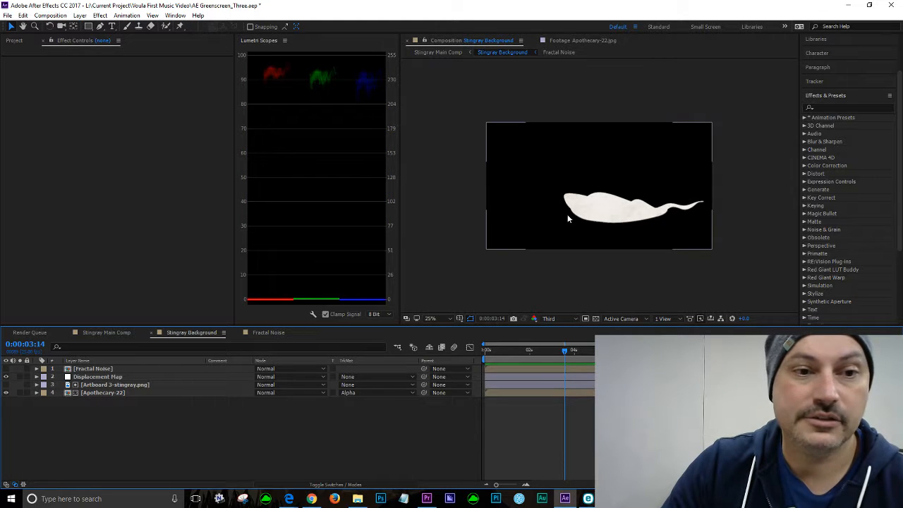
{"action": "left_click_drag", "start_coordinate": [561, 352], "coordinate": [596, 350]}
{"action": "scroll", "coordinate": [637, 178], "scroll_direction": "up", "scroll_amount": 2}
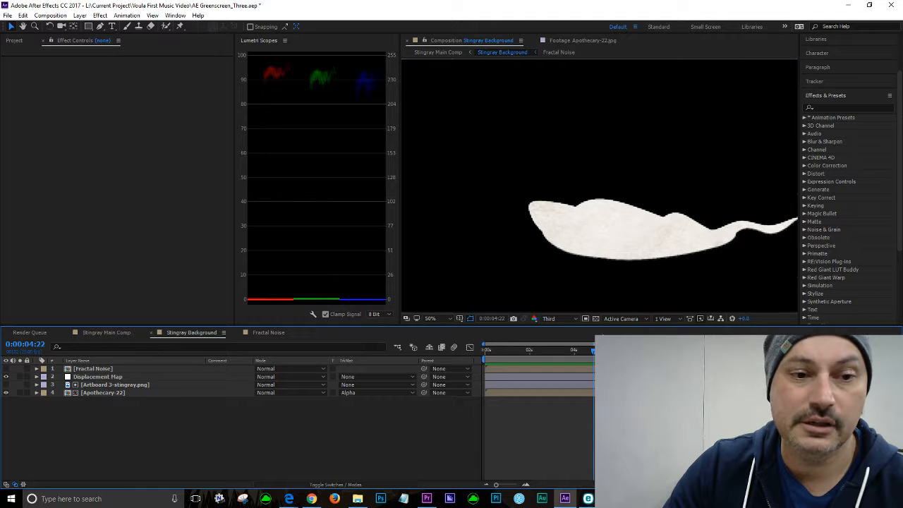
Step: Set the viewer resolution to Full and play back the composition preview
{"action": "left_click", "coordinate": [573, 320]}
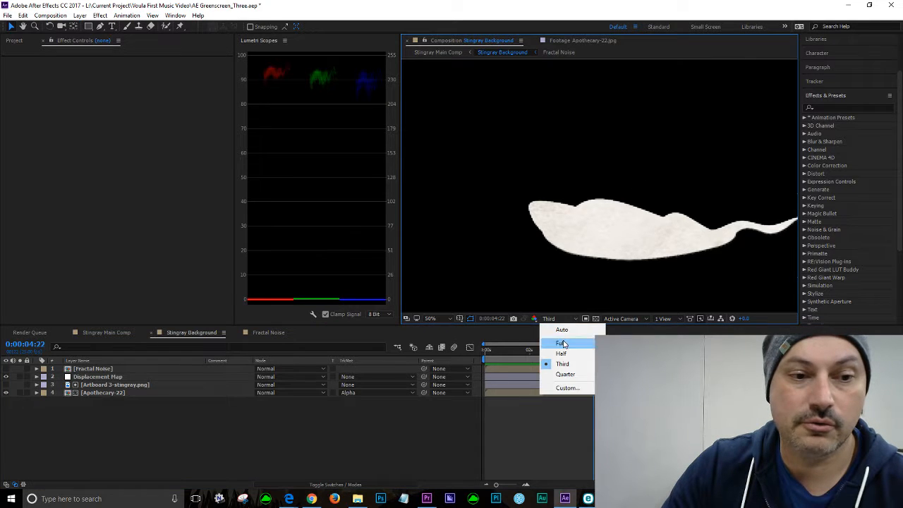
{"action": "left_click", "coordinate": [562, 343]}
{"action": "key", "text": "space"}
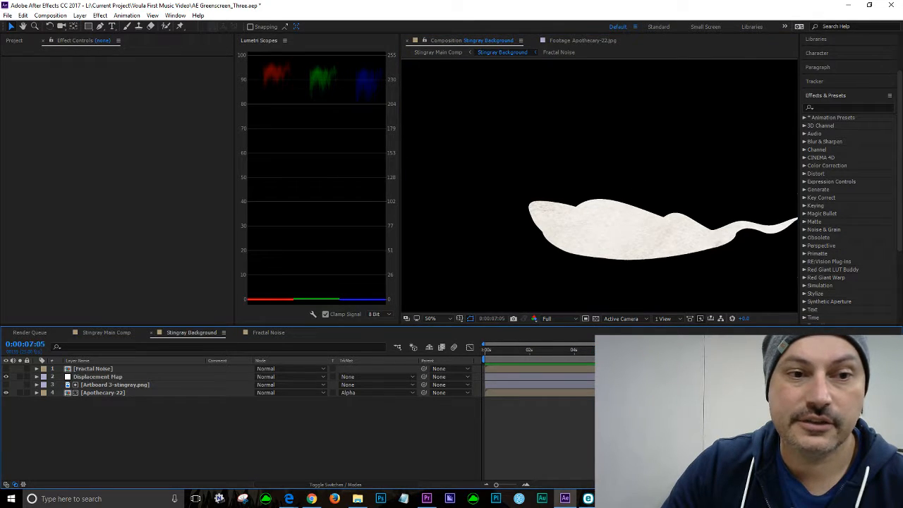
{"action": "key", "text": "space"}
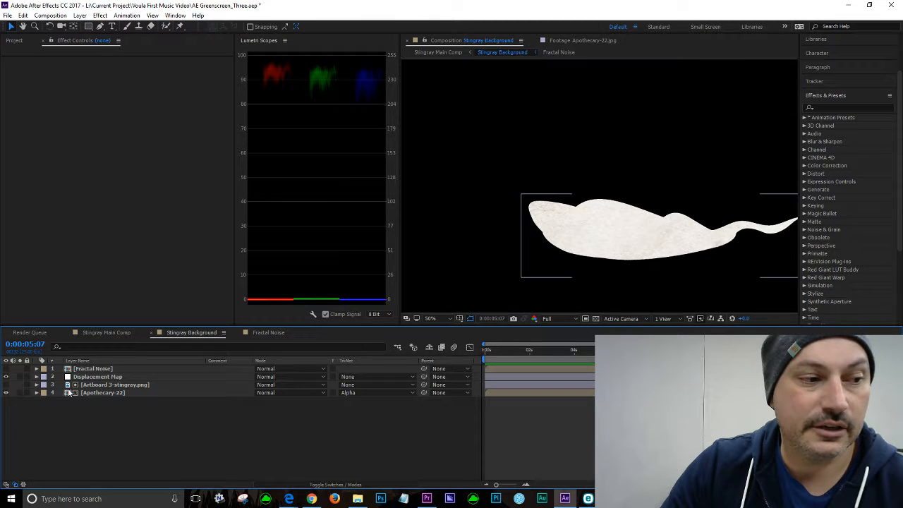
Step: Select the Displacement Map layer and make the Fractal Noise layer visible again
{"action": "left_click", "coordinate": [93, 379]}
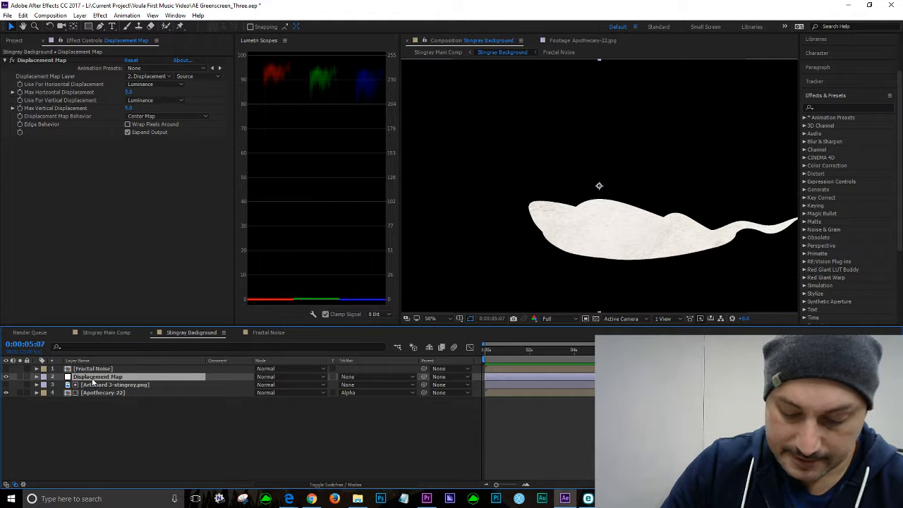
{"action": "left_click", "coordinate": [6, 368]}
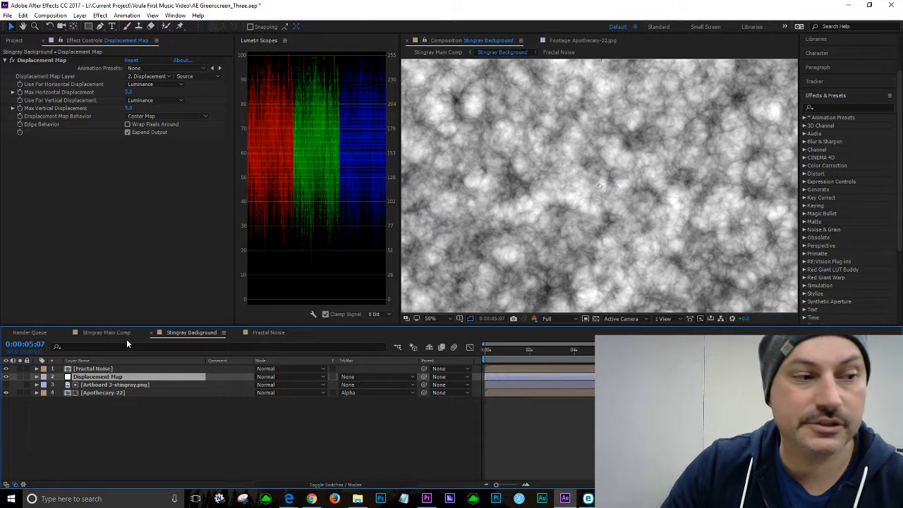
Step: Hide the Fractal Noise layer in the Stingray Background composition
{"action": "left_click", "coordinate": [6, 368]}
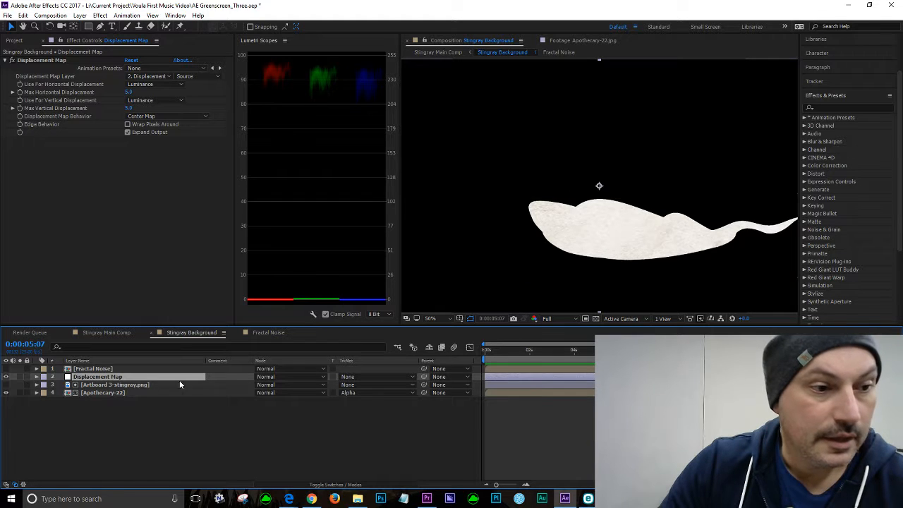
{"action": "left_click", "coordinate": [413, 379]}
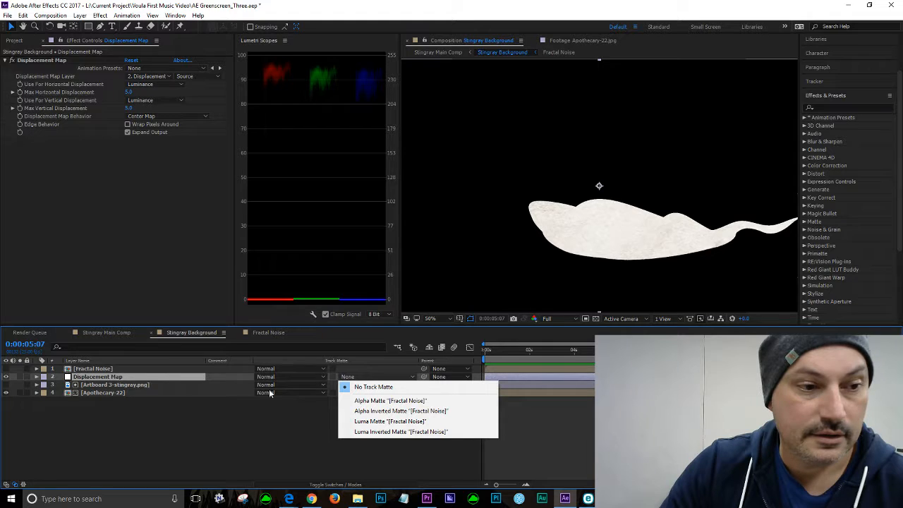
{"action": "left_click", "coordinate": [143, 423]}
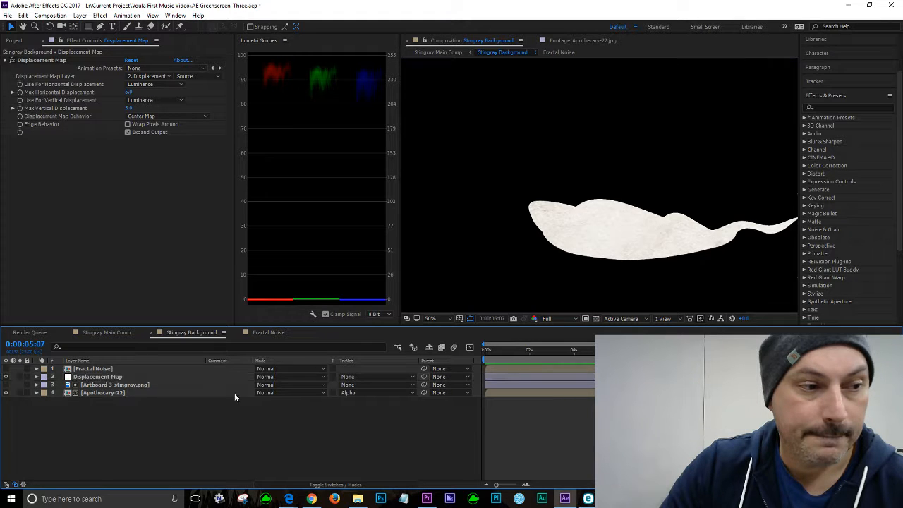
{"action": "left_click", "coordinate": [134, 378]}
{"action": "left_click", "coordinate": [319, 378]}
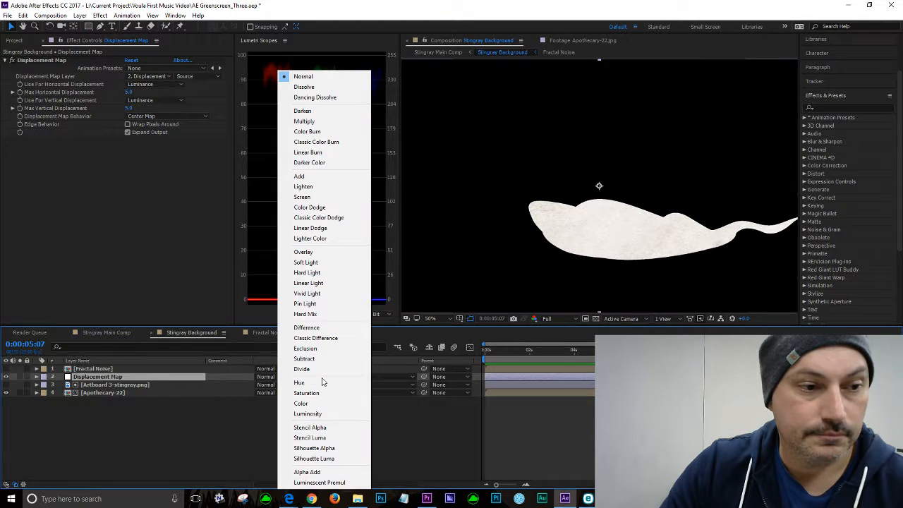
{"action": "left_click", "coordinate": [361, 408]}
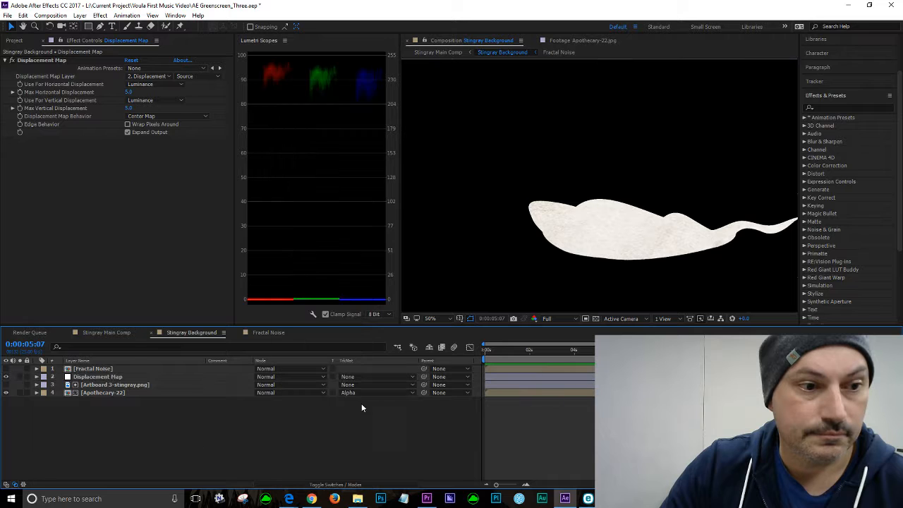
Step: Set the Displacement Map layer's track matte to Alpha Matte "Fractal Noise" and preview the result
{"action": "left_click", "coordinate": [413, 379]}
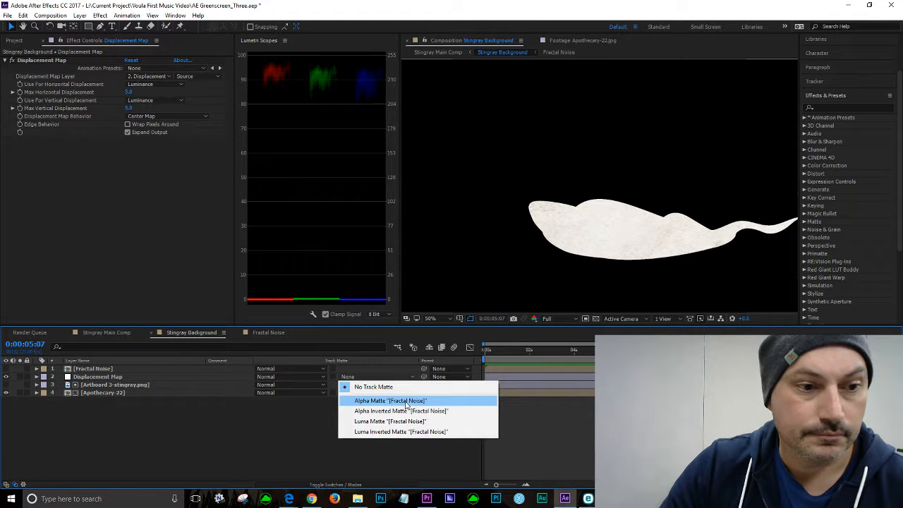
{"action": "left_click", "coordinate": [405, 402]}
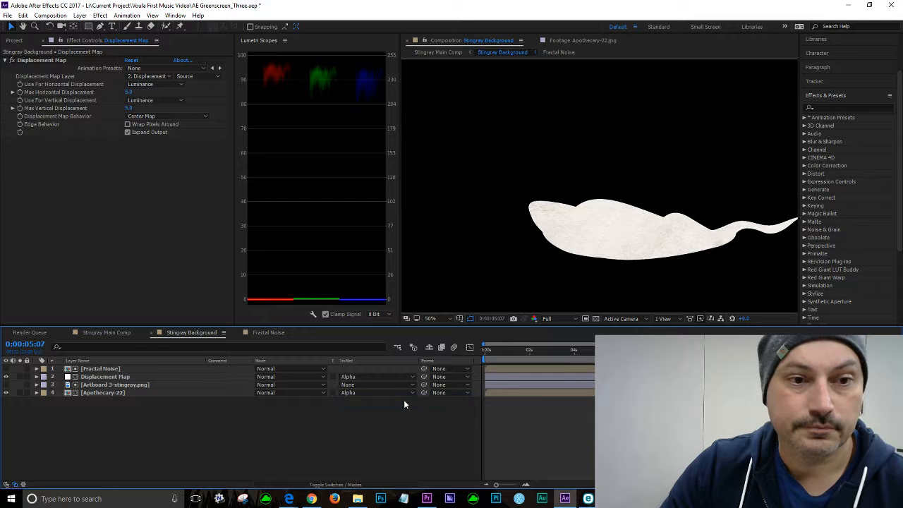
{"action": "left_click_drag", "start_coordinate": [602, 350], "coordinate": [539, 351]}
{"action": "key", "text": "space"}
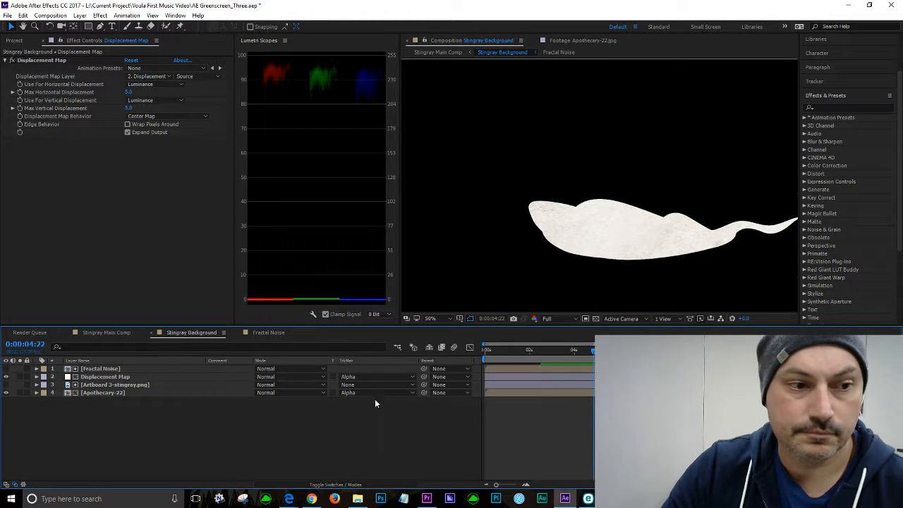
{"action": "left_click", "coordinate": [410, 378]}
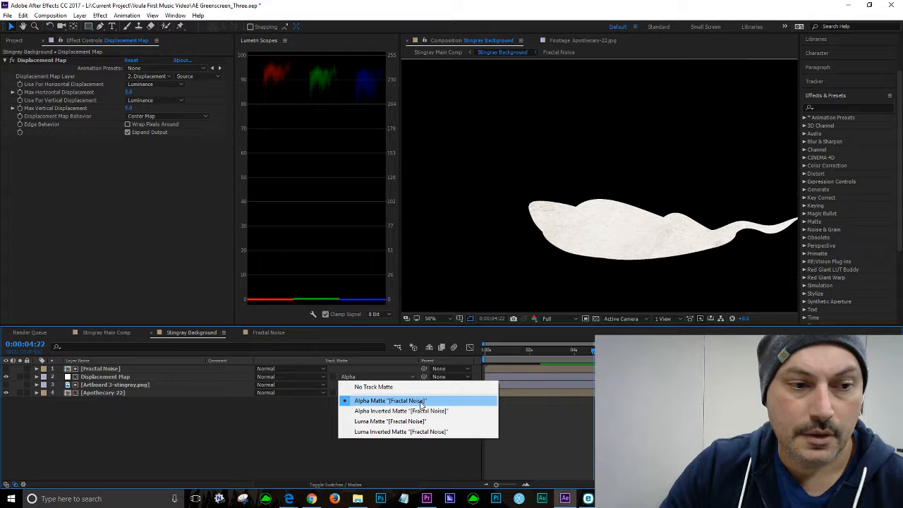
{"action": "left_click", "coordinate": [421, 401]}
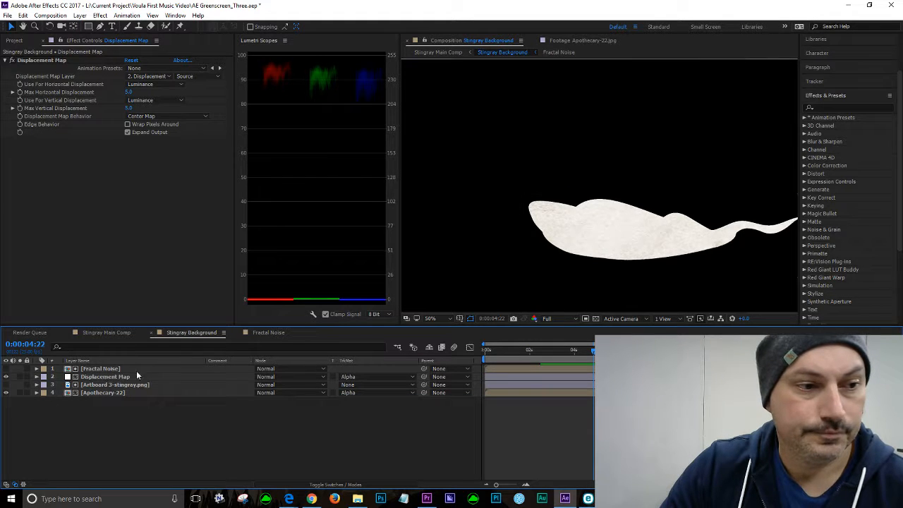
Step: Open the Fractal Noise composition and play back its animated noise
{"action": "left_click", "coordinate": [269, 332]}
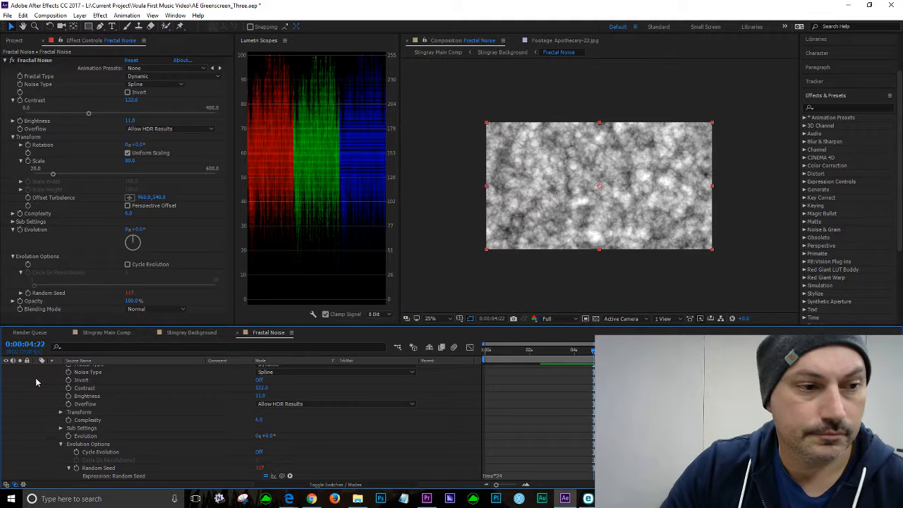
{"action": "key", "text": "space"}
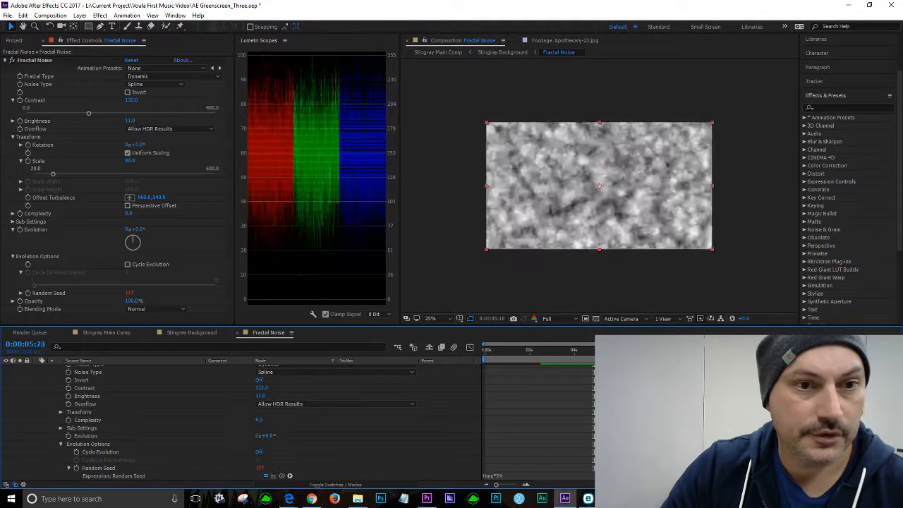
{"action": "scroll", "coordinate": [34, 401], "scroll_direction": "up", "scroll_amount": 2}
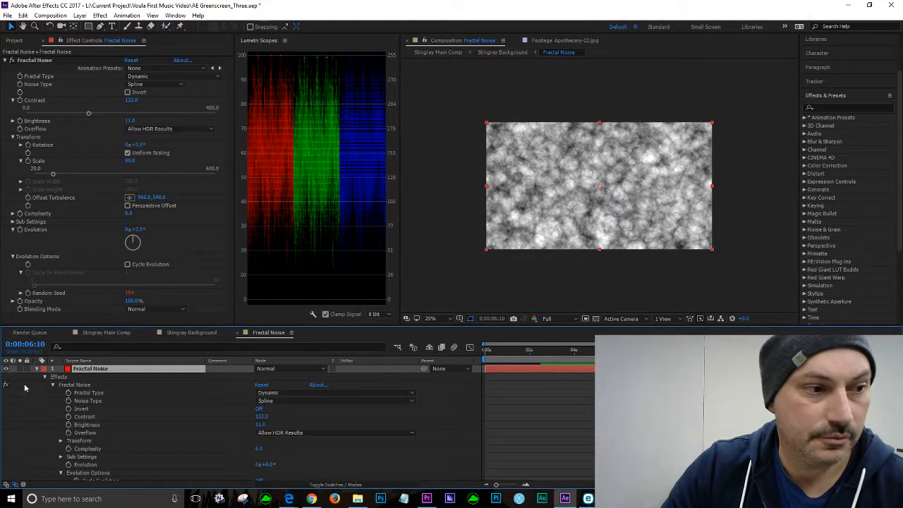
{"action": "left_click", "coordinate": [38, 369]}
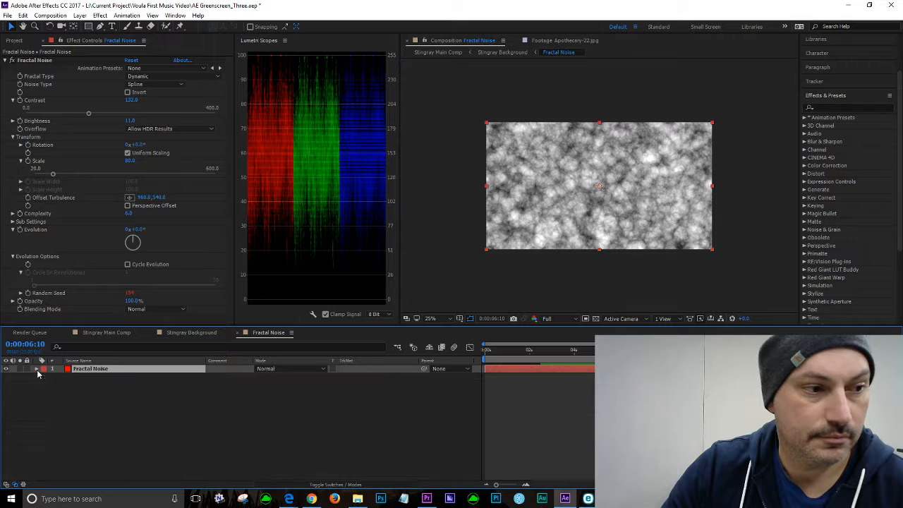
{"action": "left_click", "coordinate": [107, 399]}
Step: Switch to the Stingray Main Comp and zoom the viewer in to inspect the stingray
{"action": "left_click", "coordinate": [195, 338]}
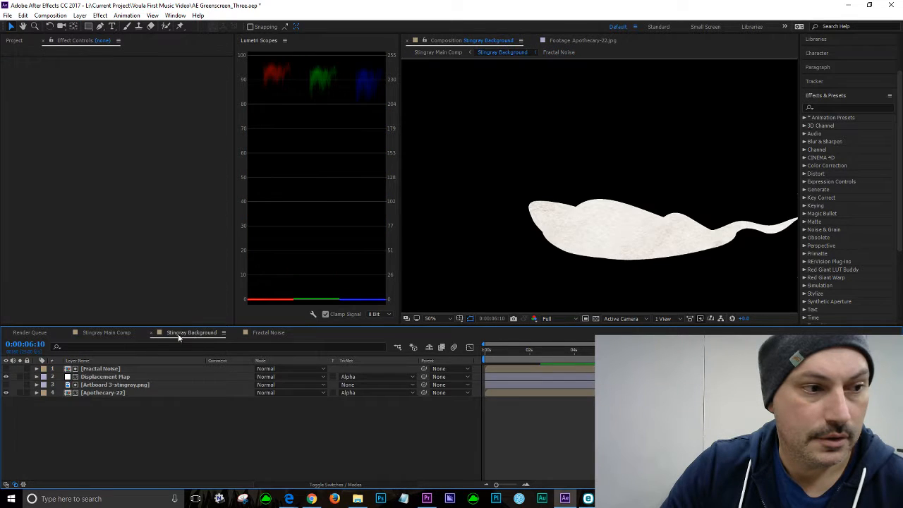
{"action": "left_click", "coordinate": [111, 334]}
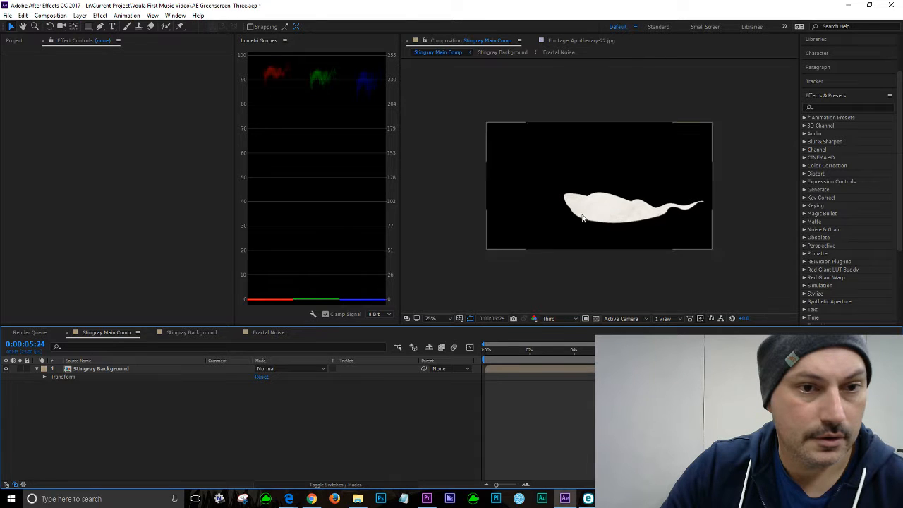
{"action": "scroll", "coordinate": [583, 216], "scroll_direction": "up", "scroll_amount": 4}
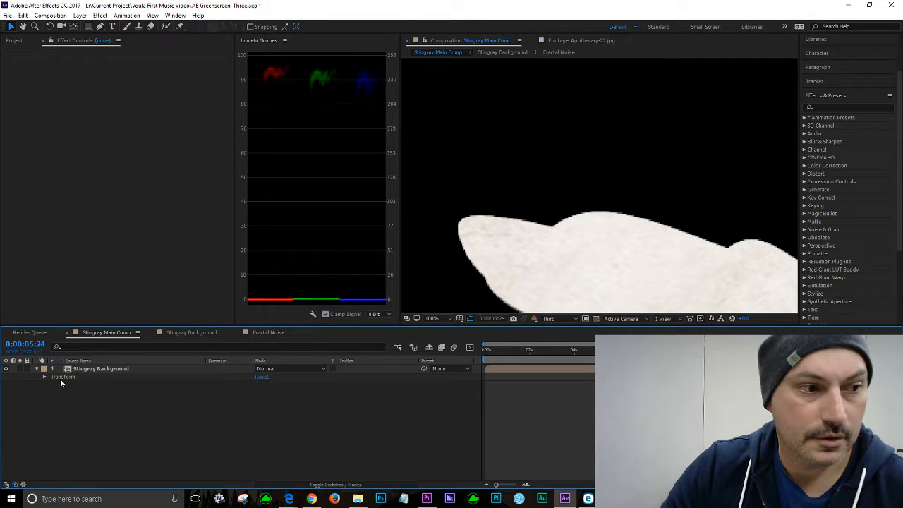
Step: Return to Stingray Background and set the Displacement Map layer's track matte back to No Track Matte
{"action": "left_click", "coordinate": [189, 335]}
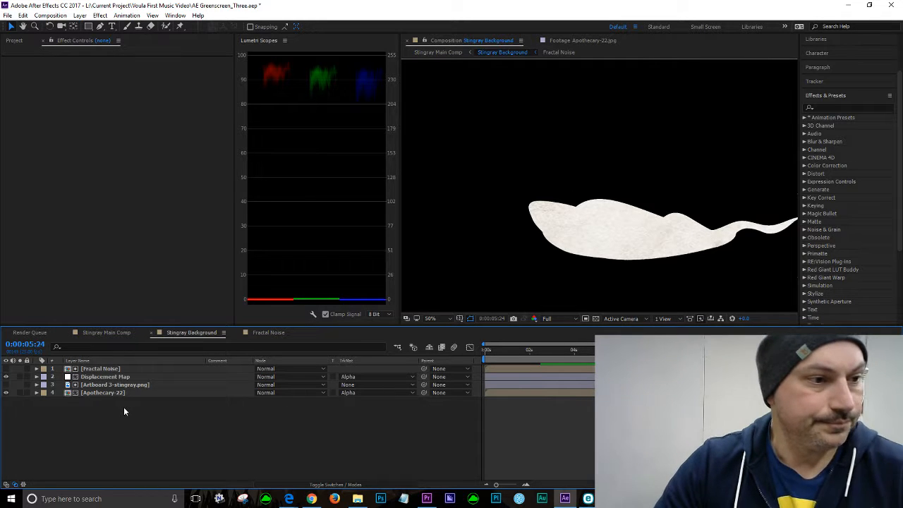
{"action": "left_click", "coordinate": [107, 385]}
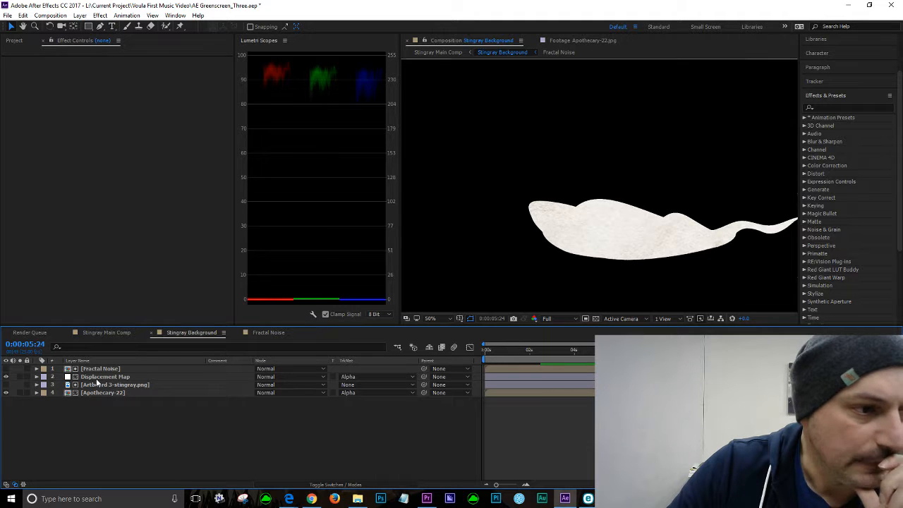
{"action": "left_click", "coordinate": [100, 377]}
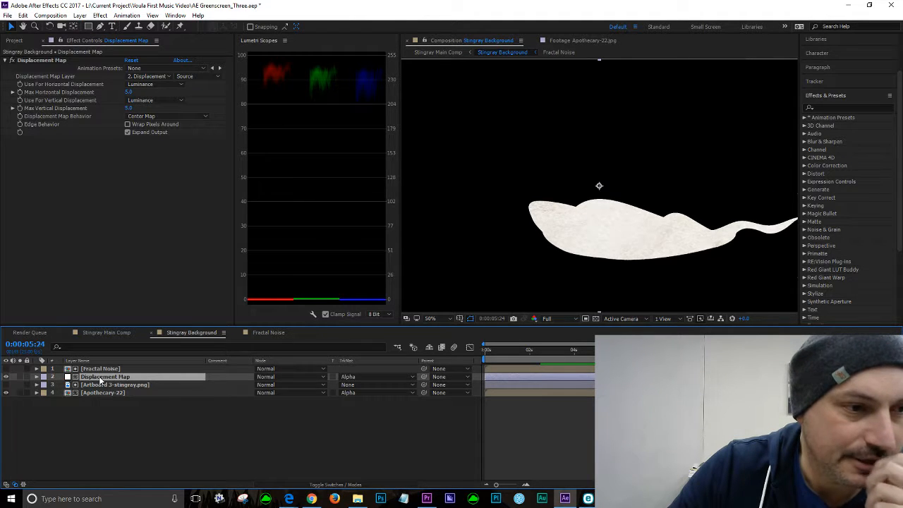
{"action": "left_click", "coordinate": [411, 376]}
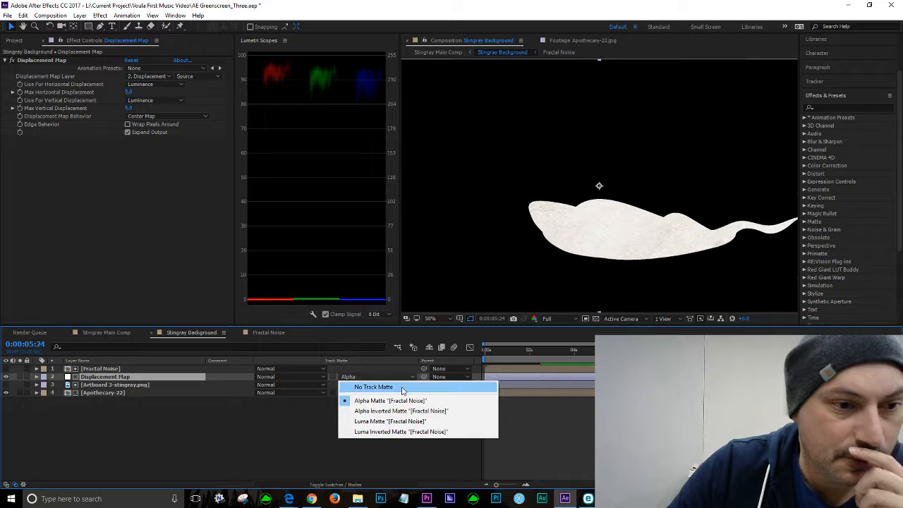
{"action": "left_click", "coordinate": [402, 388]}
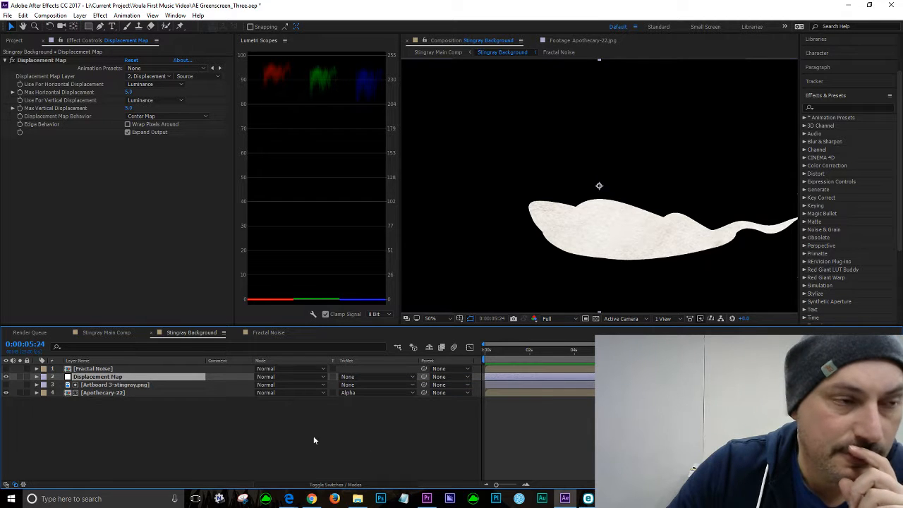
Step: Set the Displacement Map effect's Displacement Map Layer to 1. Fractal Noise
{"action": "left_click", "coordinate": [147, 449]}
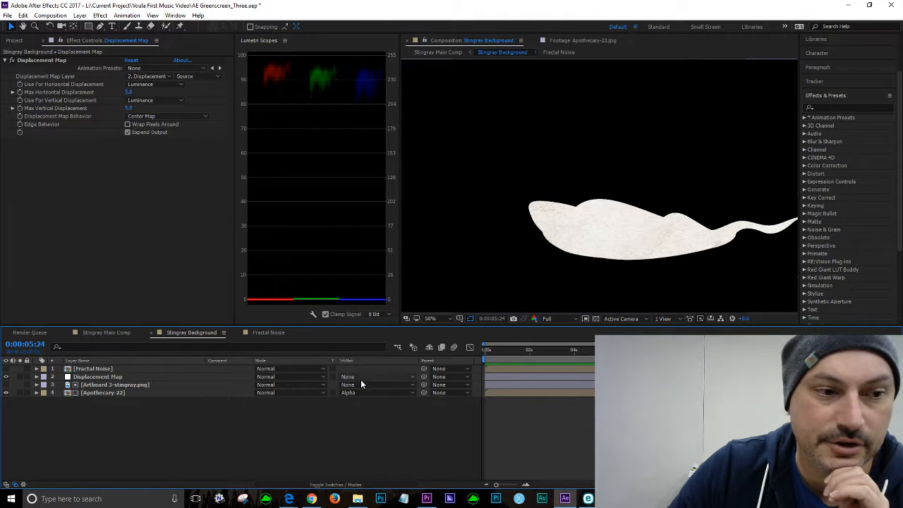
{"action": "left_click", "coordinate": [101, 380]}
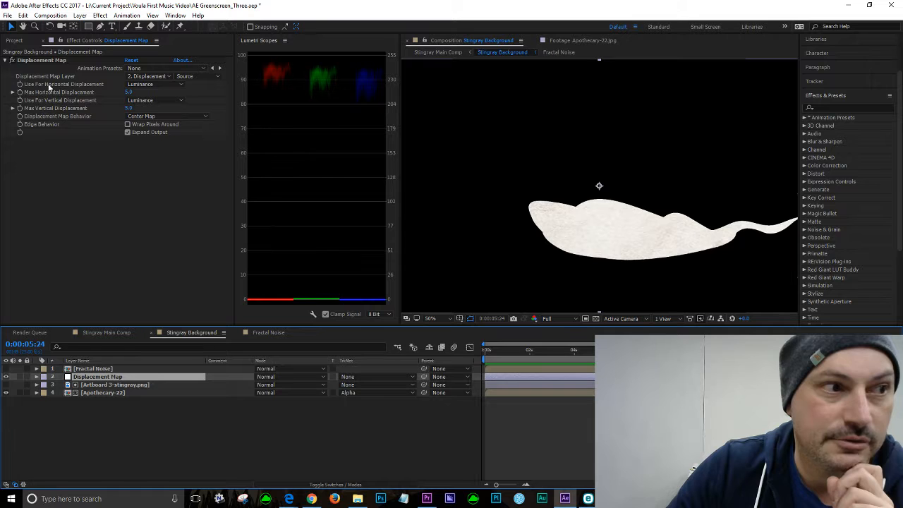
{"action": "left_click", "coordinate": [167, 78]}
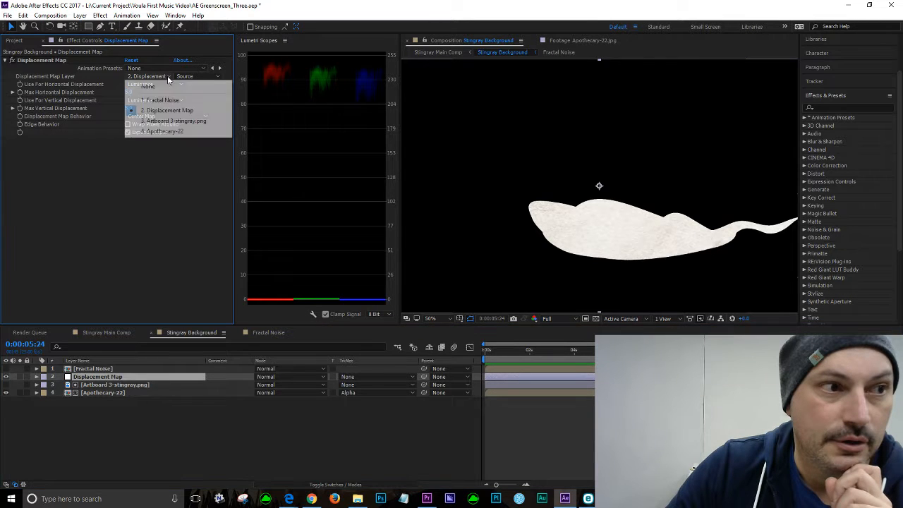
{"action": "left_click", "coordinate": [172, 101]}
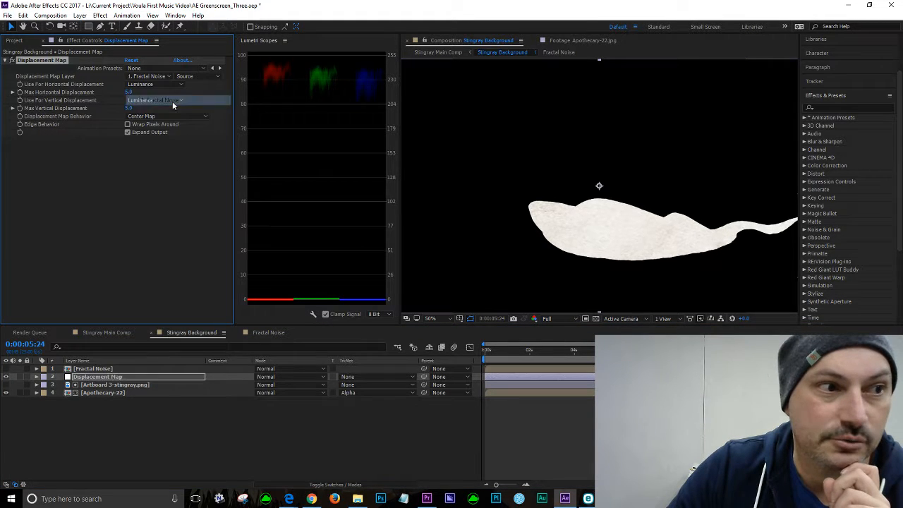
Step: Scrub and play back the Stingray Background composition at 100% zoom to preview the displacement
{"action": "left_click_drag", "start_coordinate": [618, 352], "coordinate": [539, 353]}
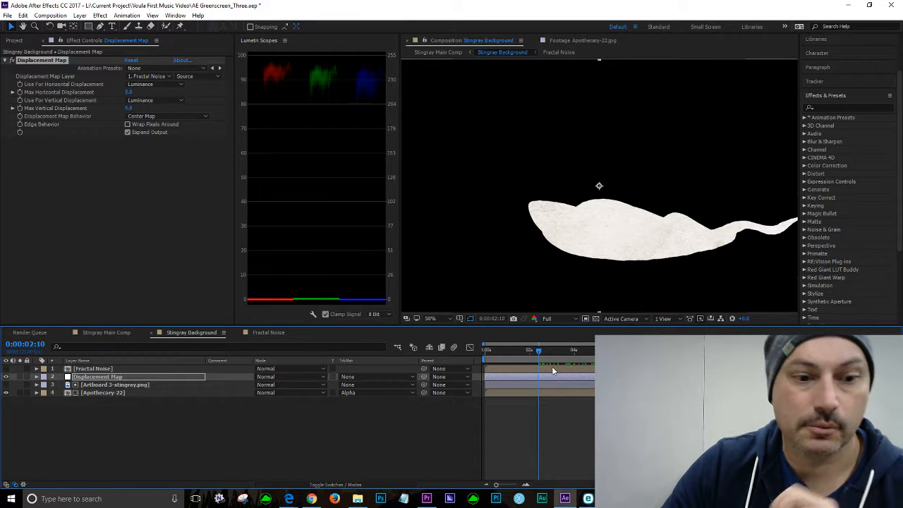
{"action": "key", "text": "space"}
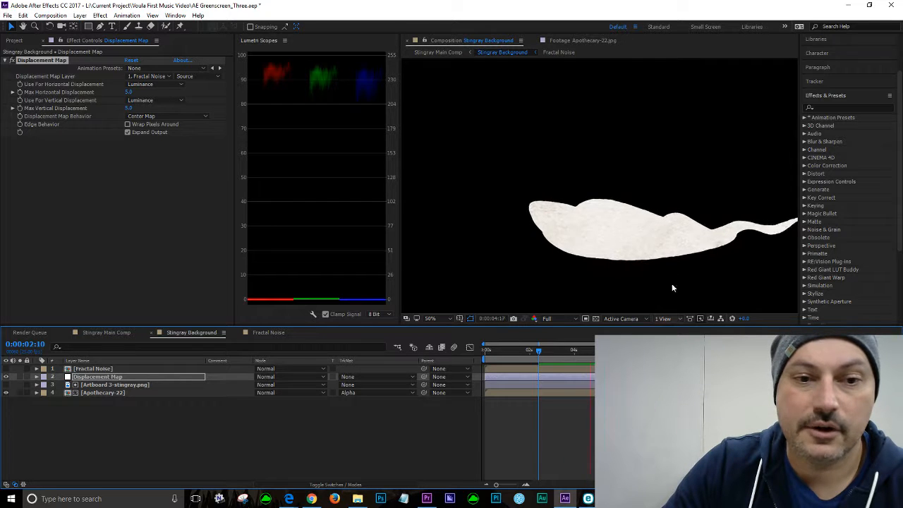
{"action": "key", "text": "period"}
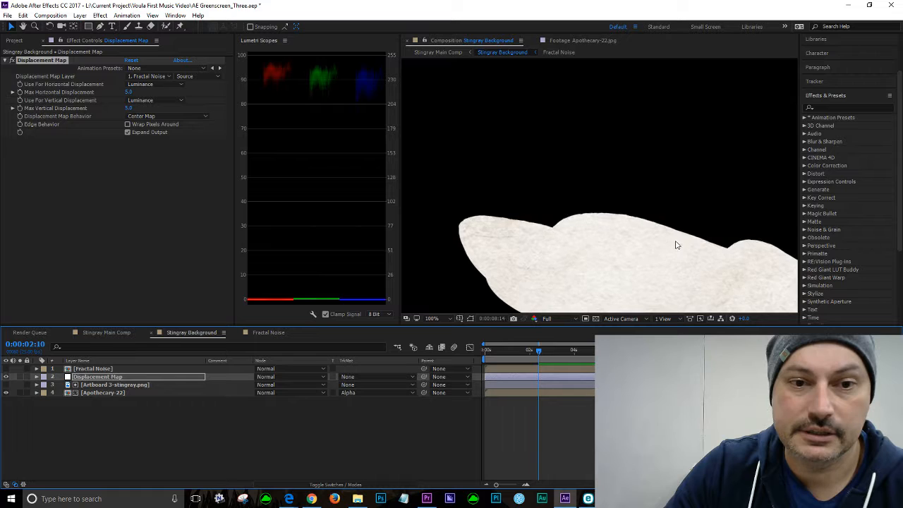
{"action": "key", "text": "space"}
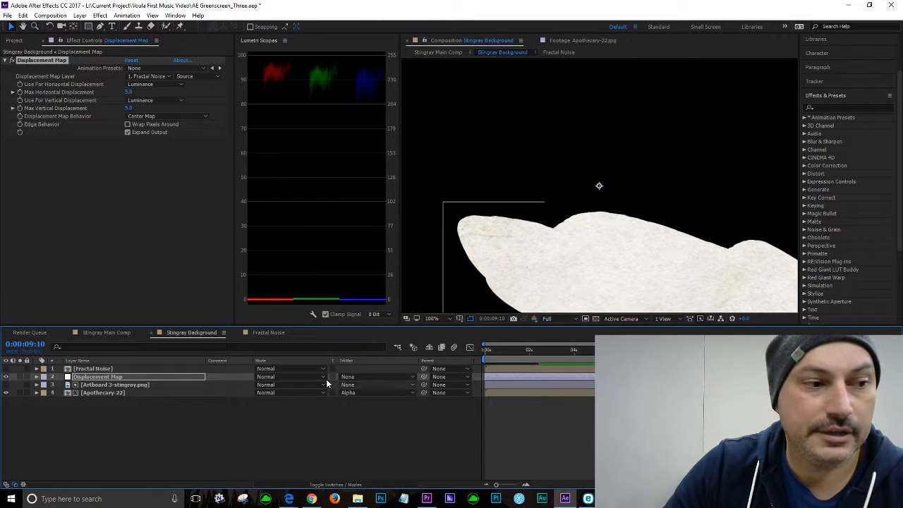
Step: Show the Artboard 3-stingray.png layer and play back the displaced stingray preview
{"action": "left_click", "coordinate": [6, 385]}
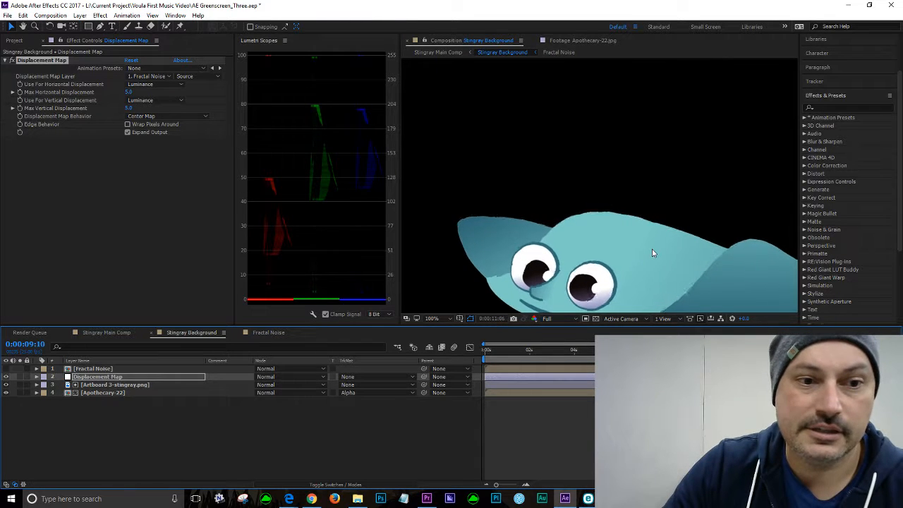
{"action": "key", "text": "space"}
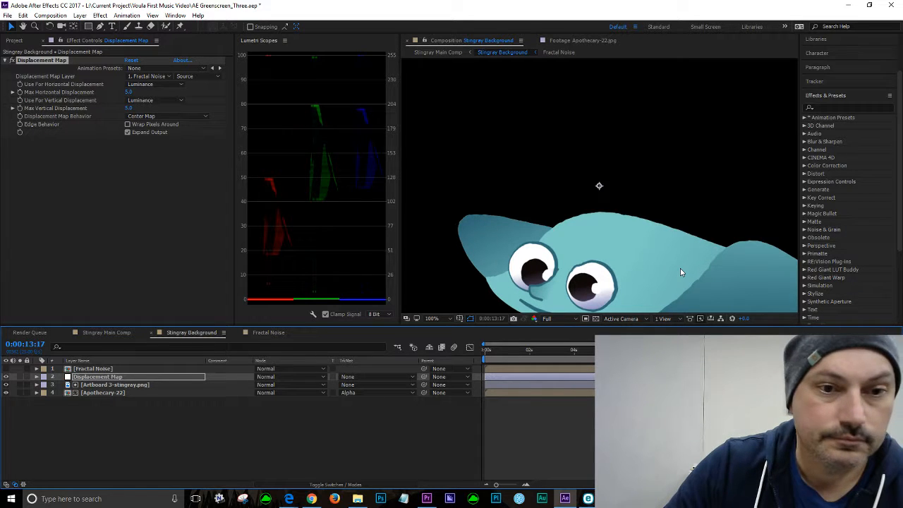
{"action": "left_click_drag", "start_coordinate": [681, 272], "coordinate": [641, 179]}
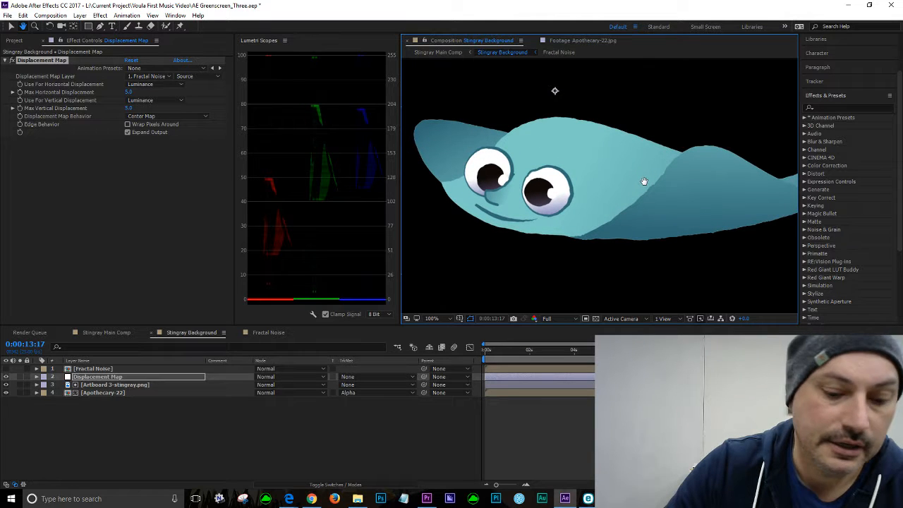
{"action": "key", "text": "space"}
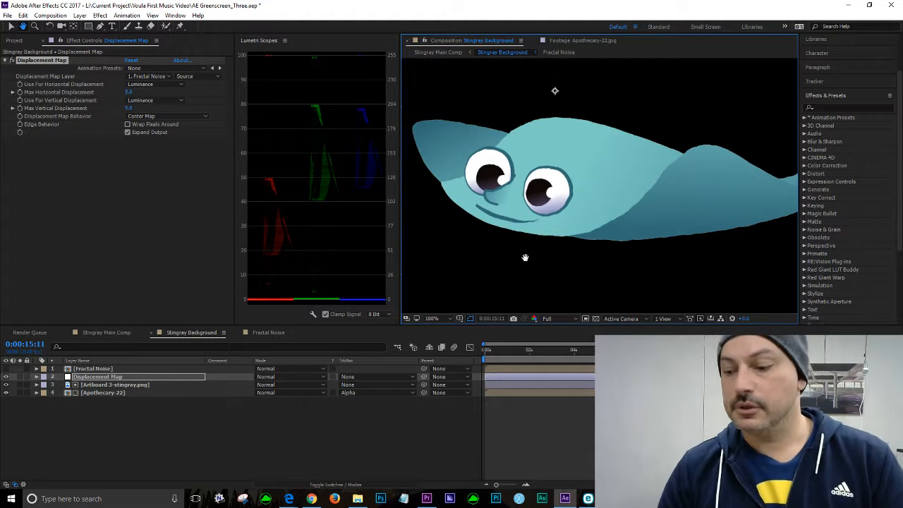
Step: Save the project
{"action": "left_click", "coordinate": [7, 15]}
{"action": "left_click", "coordinate": [33, 110]}
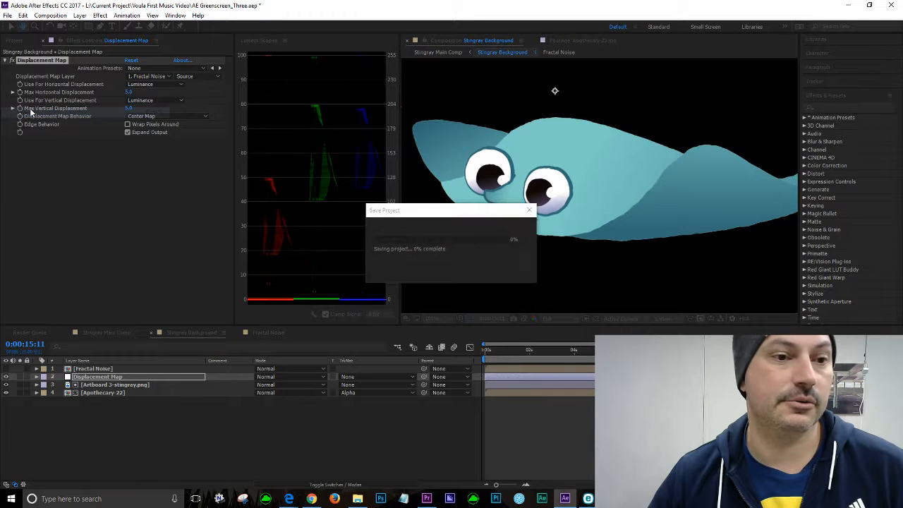
Step: Open the Fractal Noise composition, select its Fractal Noise layer and set the effect's Contrast to 152
{"action": "key", "text": "space"}
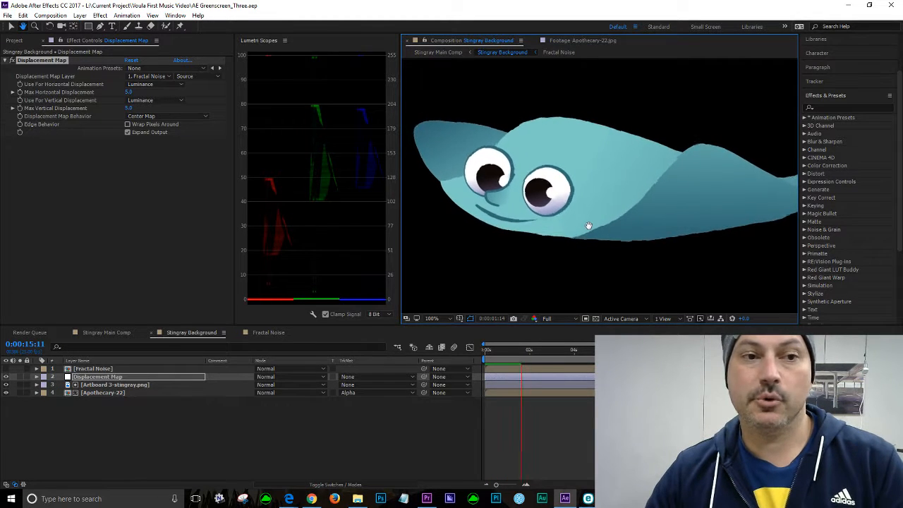
{"action": "left_click", "coordinate": [268, 335]}
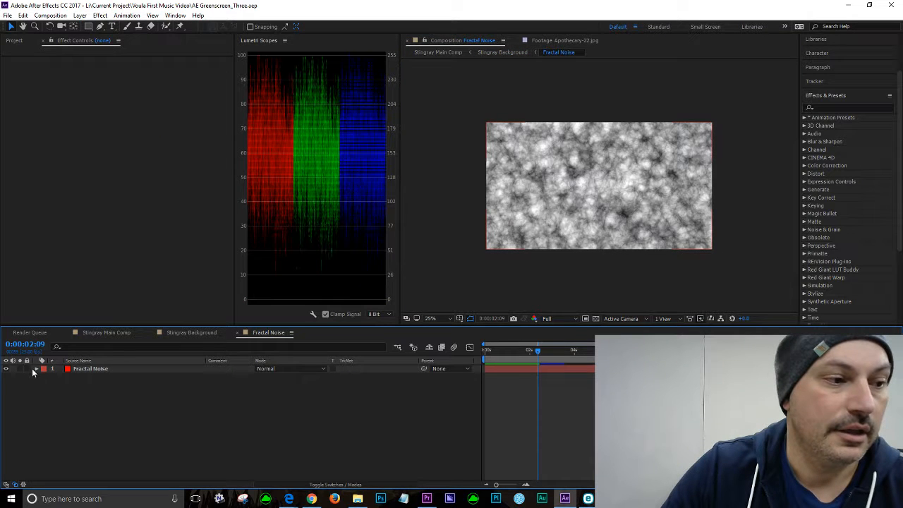
{"action": "left_click", "coordinate": [88, 368]}
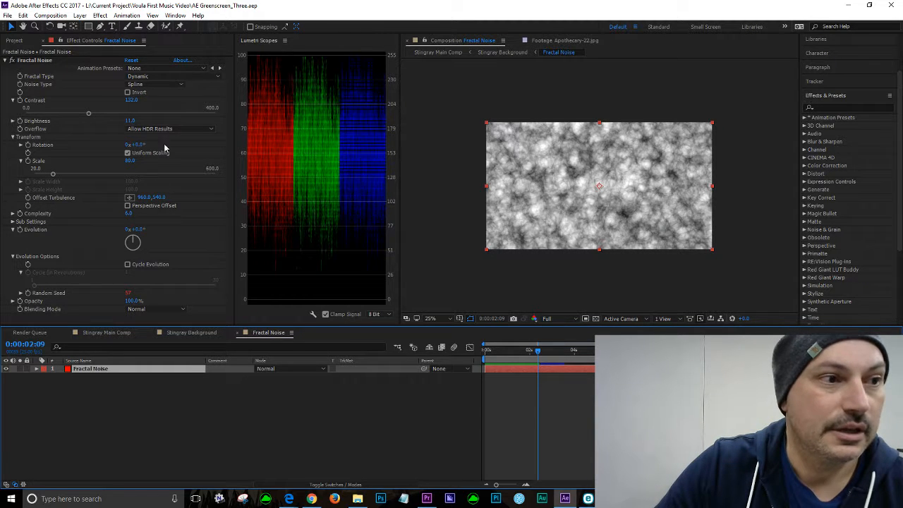
{"action": "left_click", "coordinate": [133, 103]}
{"action": "left_click", "coordinate": [133, 103]}
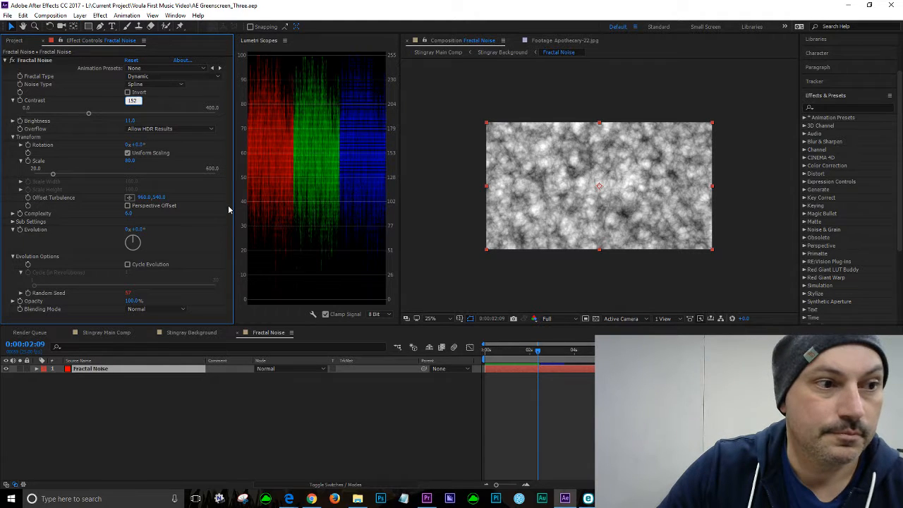
{"action": "type", "text": "152"}
{"action": "key", "text": "Return"}
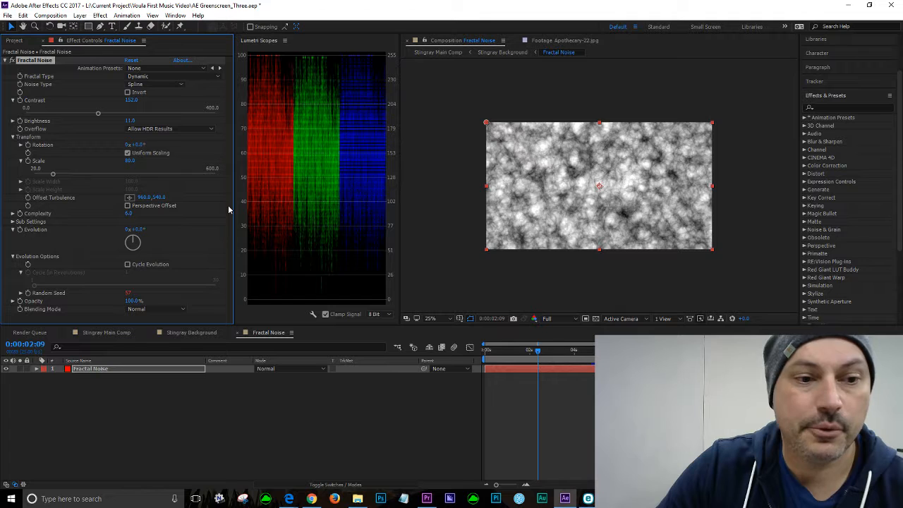
Step: Switch the Stingray Main Comp preview resolution to Full and play back the stingray animation
{"action": "left_click", "coordinate": [121, 334]}
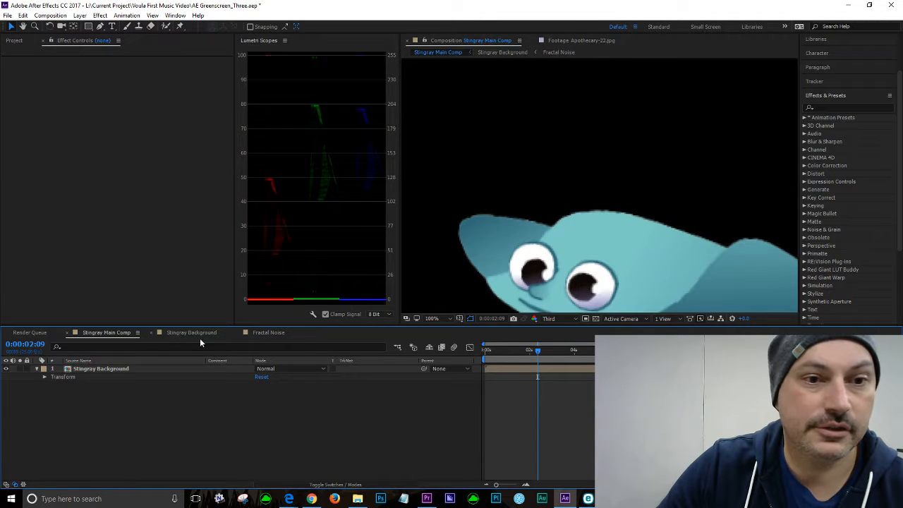
{"action": "left_click", "coordinate": [510, 351]}
{"action": "key", "text": "space"}
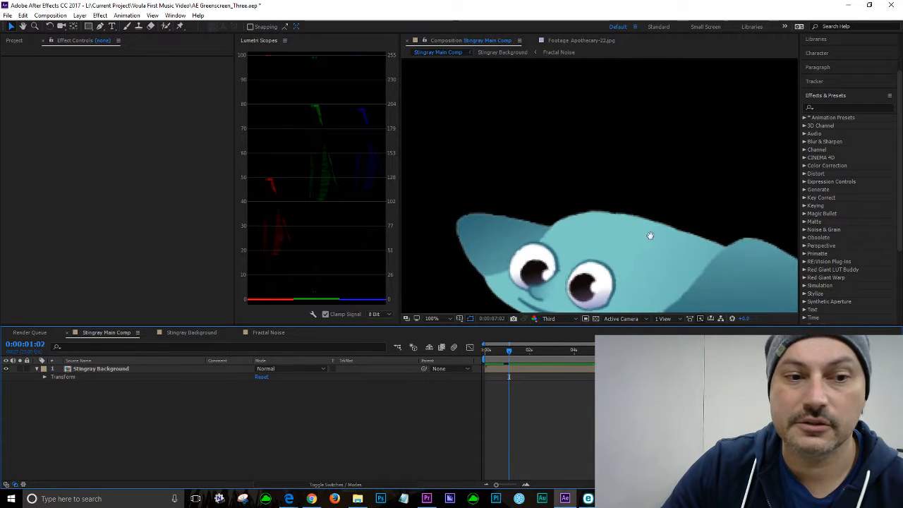
{"action": "left_click", "coordinate": [569, 319]}
{"action": "left_click", "coordinate": [561, 343]}
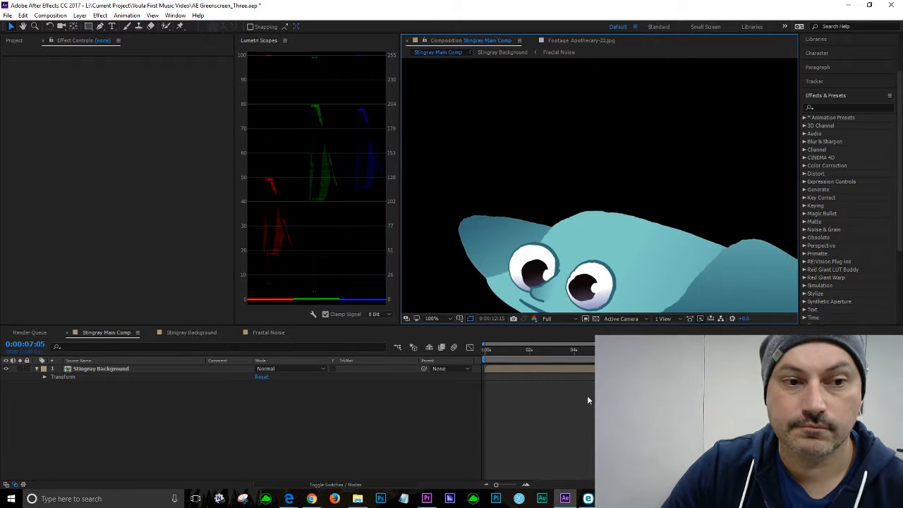
{"action": "left_click", "coordinate": [560, 350]}
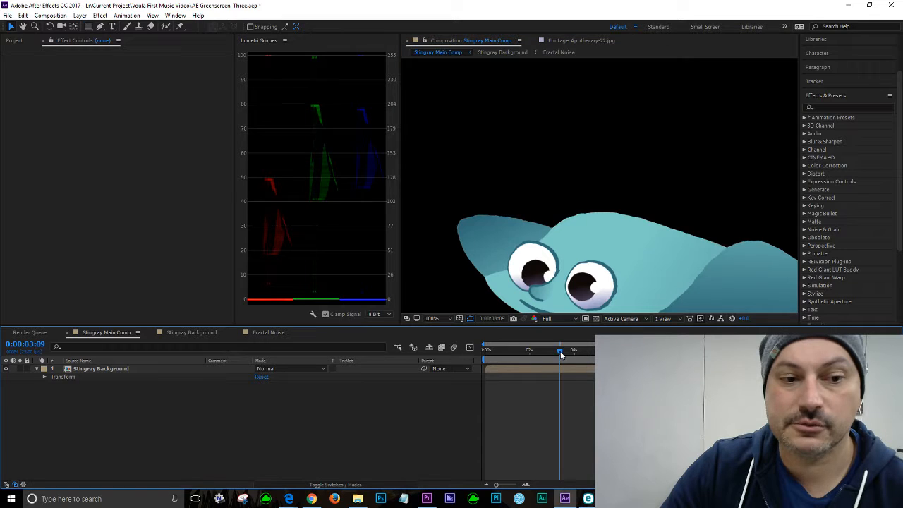
{"action": "key", "text": "space"}
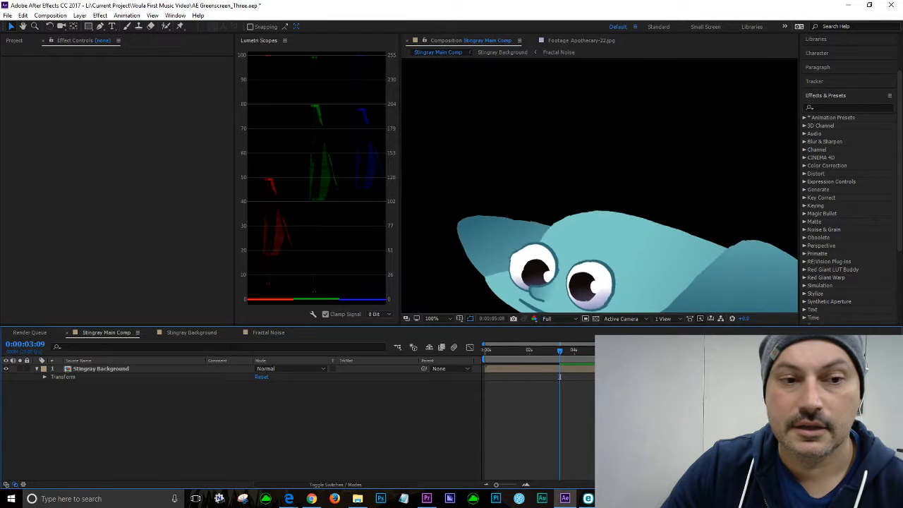
{"action": "key", "text": "space"}
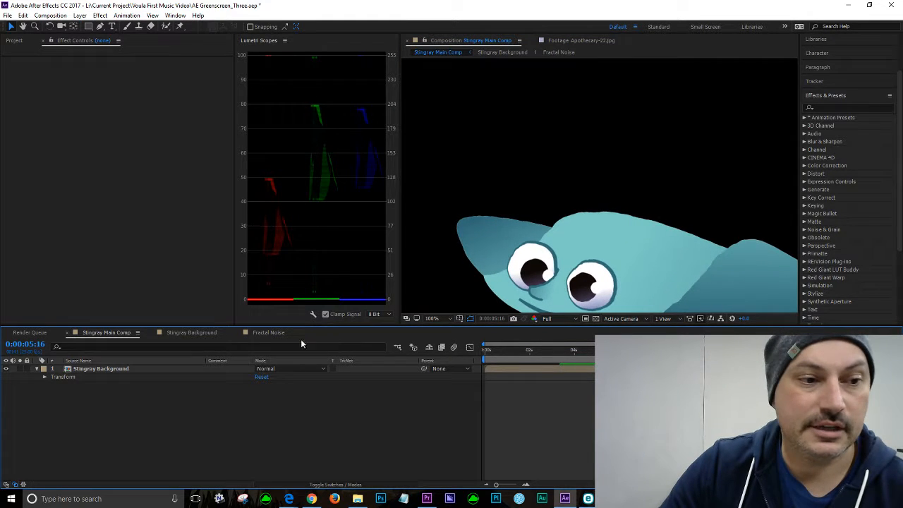
Step: Set the Fractal Noise Contrast to 100
{"action": "left_click", "coordinate": [267, 333]}
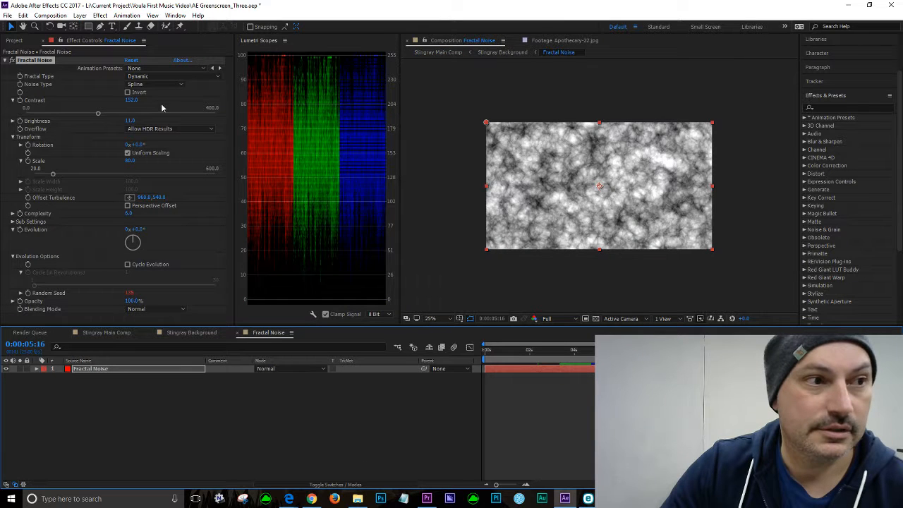
{"action": "left_click", "coordinate": [134, 102]}
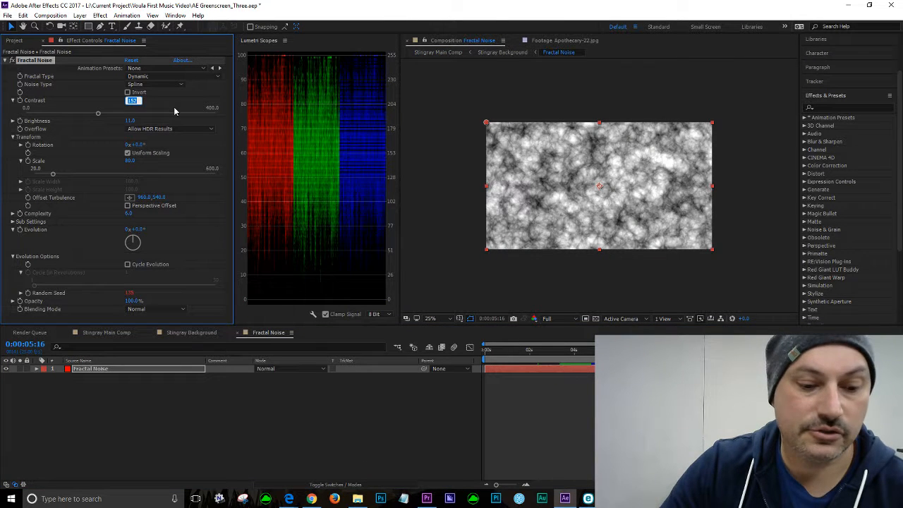
{"action": "type", "text": "100"}
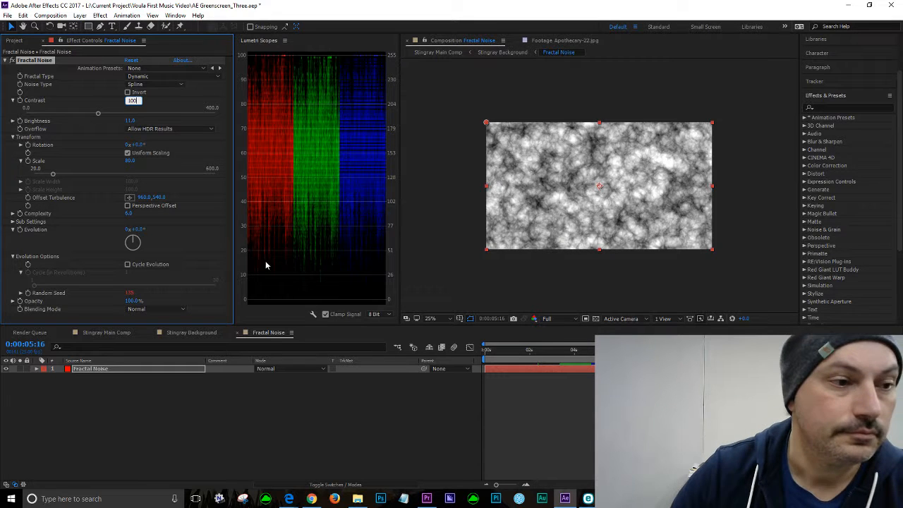
{"action": "key", "text": "Return"}
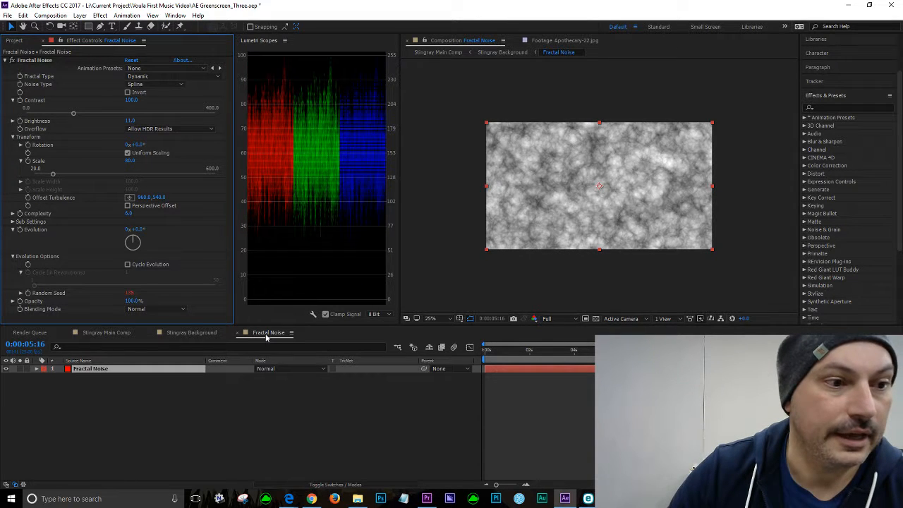
Step: Play back the Stingray Main Comp from about 2 seconds to check the distortion
{"action": "left_click", "coordinate": [107, 333]}
{"action": "left_click", "coordinate": [532, 351]}
{"action": "key", "text": "space"}
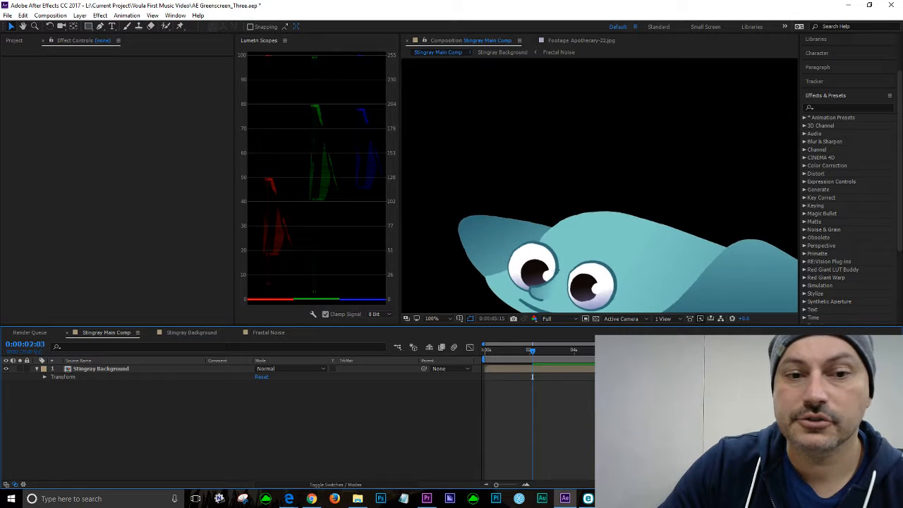
{"action": "key", "text": "space"}
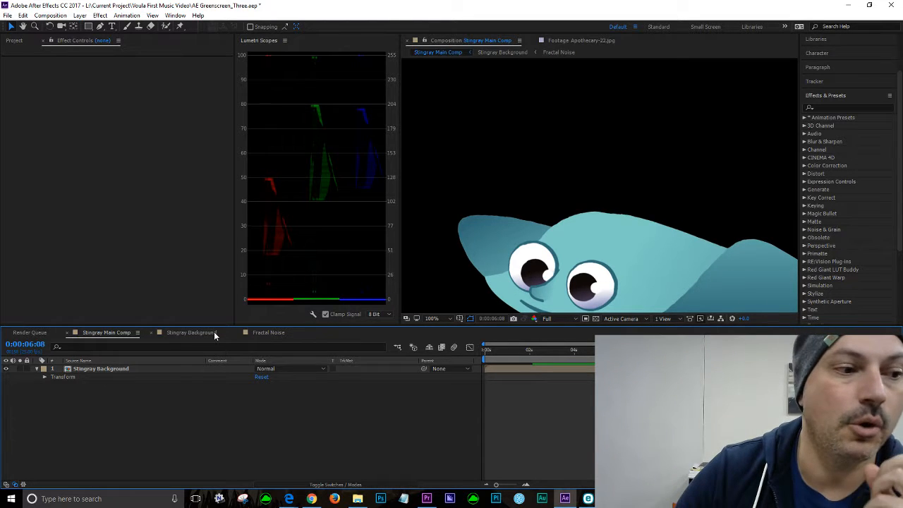
Step: Set the Fractal Noise Contrast to 142
{"action": "left_click", "coordinate": [264, 333]}
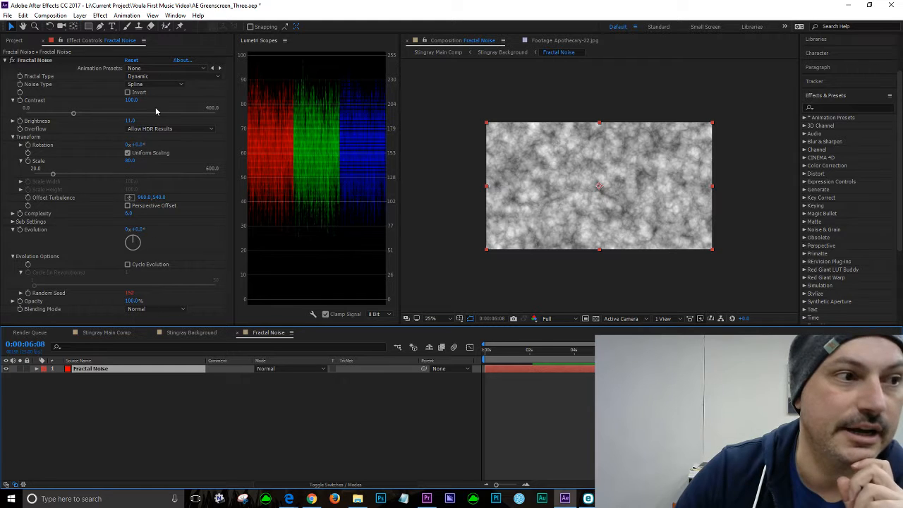
{"action": "left_click", "coordinate": [132, 100]}
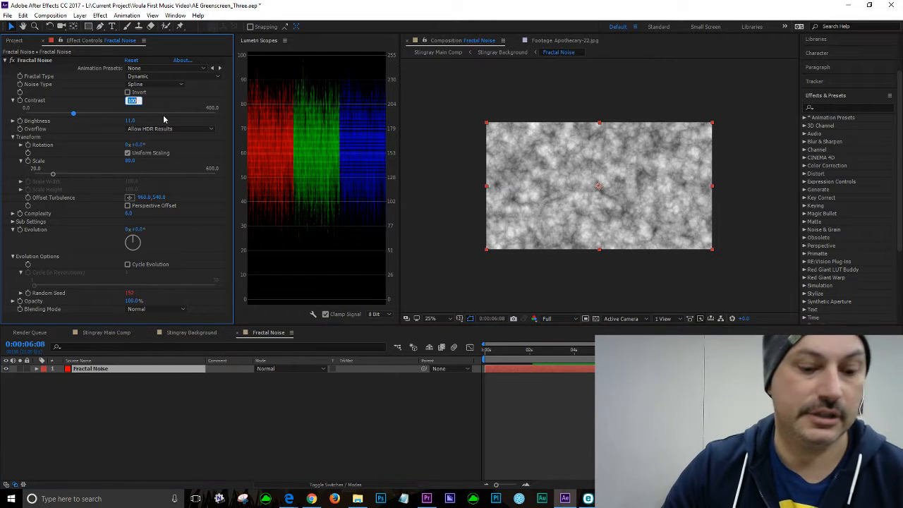
{"action": "type", "text": "140"}
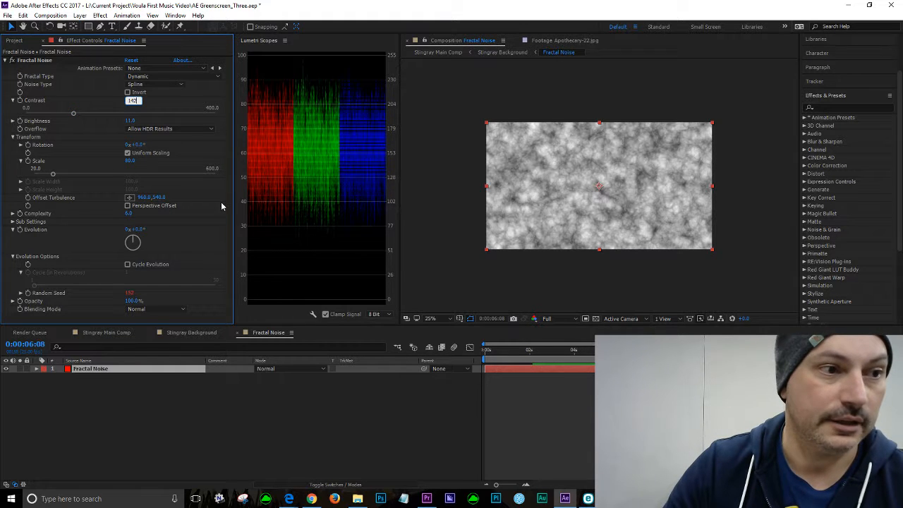
{"action": "key", "text": "Return"}
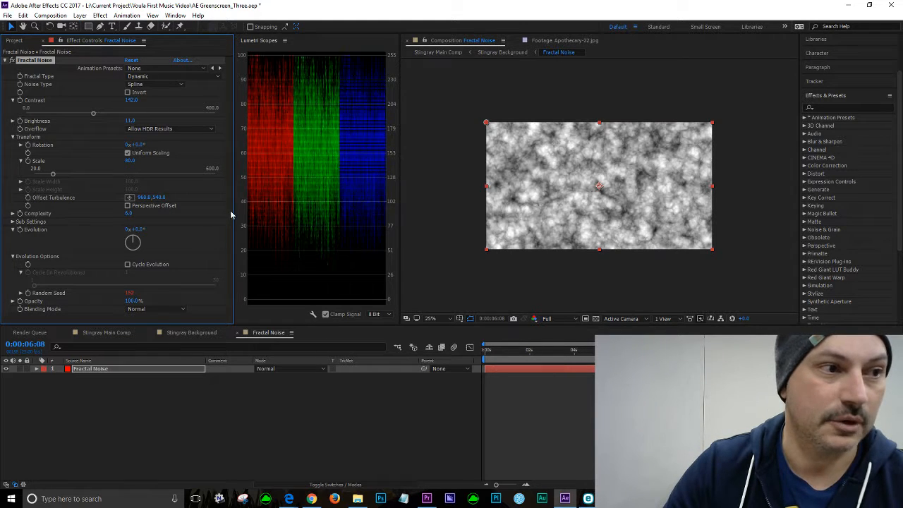
Step: Preview the Stingray Main Comp from about 3 seconds with the new contrast
{"action": "left_click", "coordinate": [101, 335]}
{"action": "left_click", "coordinate": [567, 351]}
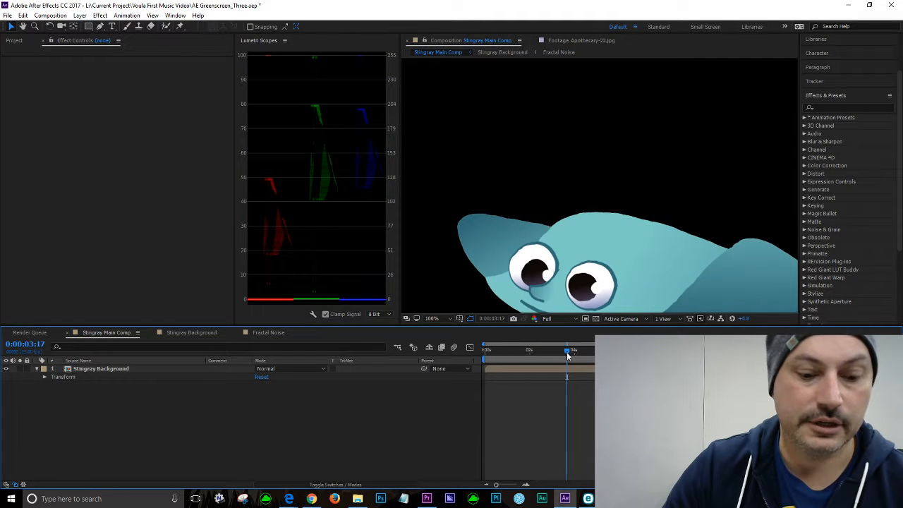
{"action": "key", "text": "space"}
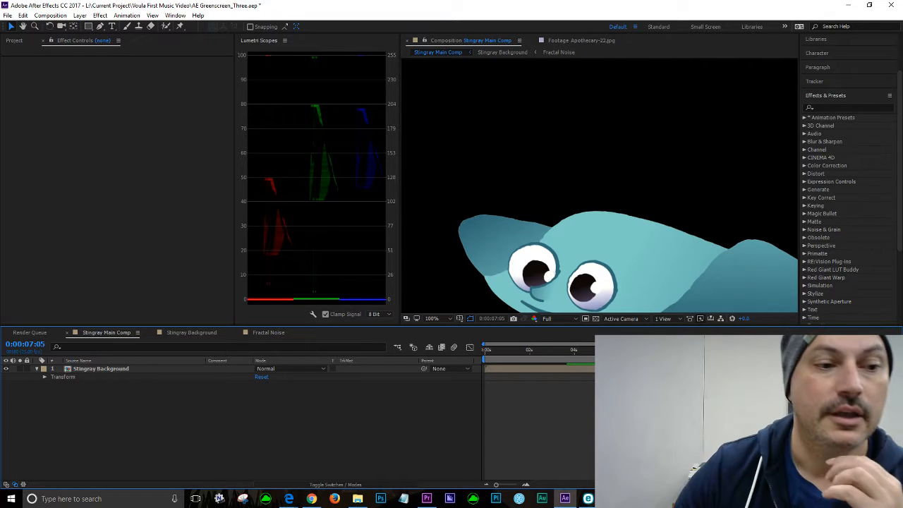
Step: Set the Fractal Noise Scale to 50
{"action": "left_click", "coordinate": [268, 333]}
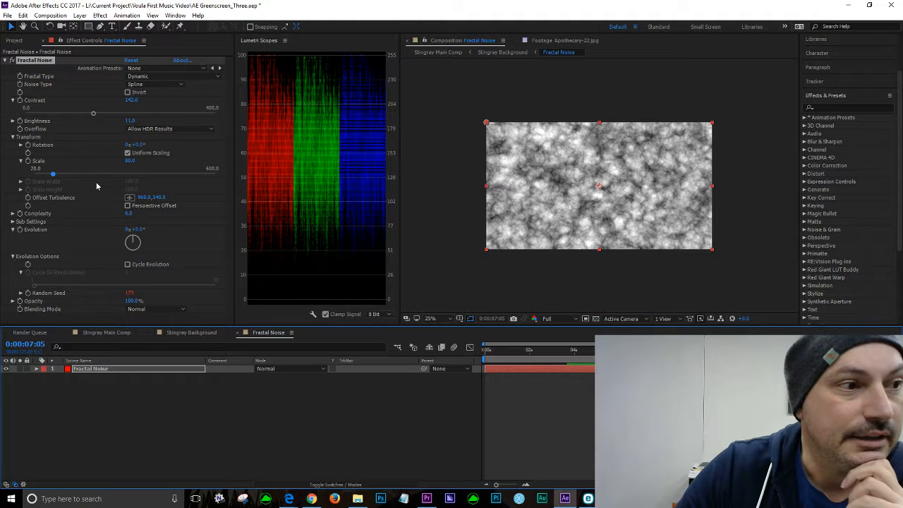
{"action": "left_click", "coordinate": [130, 161]}
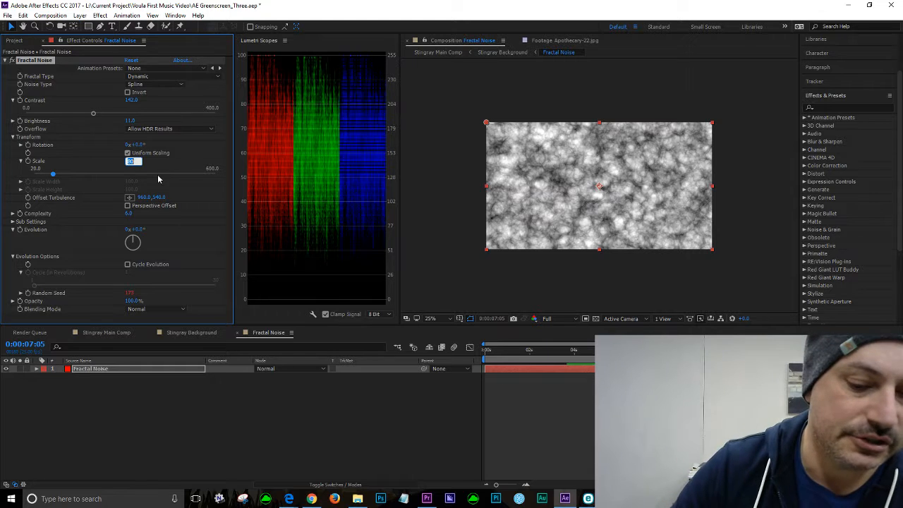
{"action": "type", "text": "50"}
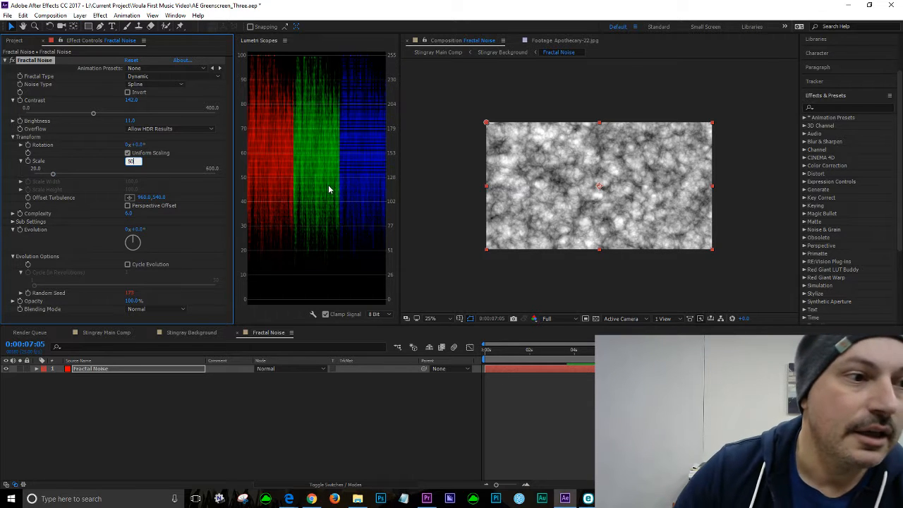
{"action": "key", "text": "Return"}
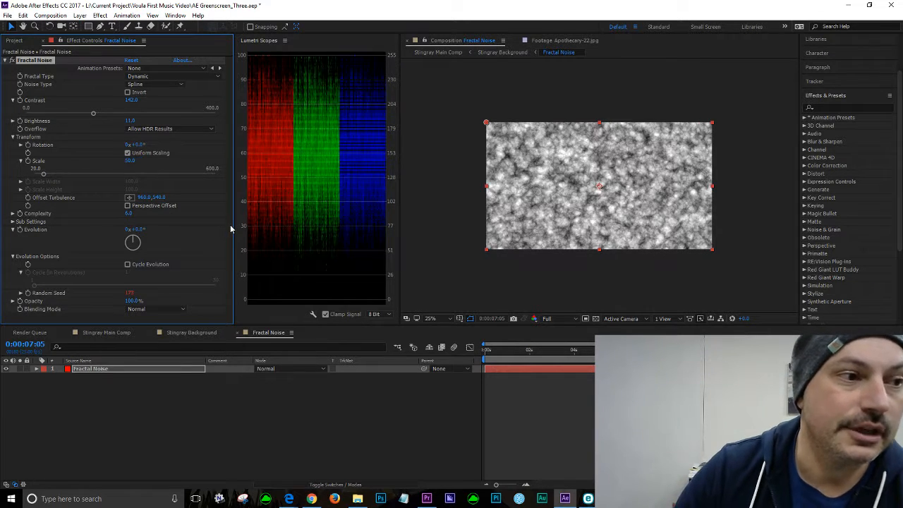
Step: Play back the Stingray Main Comp to review the smaller noise scale
{"action": "left_click", "coordinate": [105, 333]}
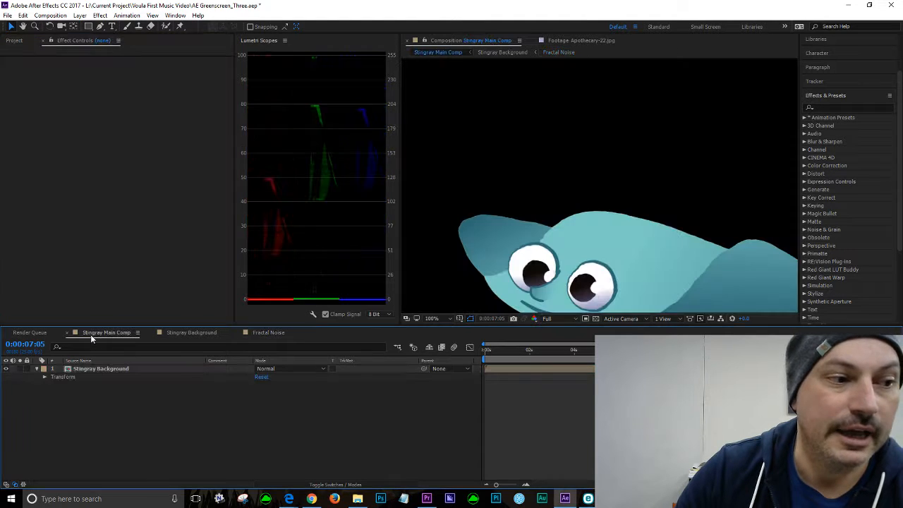
{"action": "left_click", "coordinate": [547, 351]}
{"action": "key", "text": "space"}
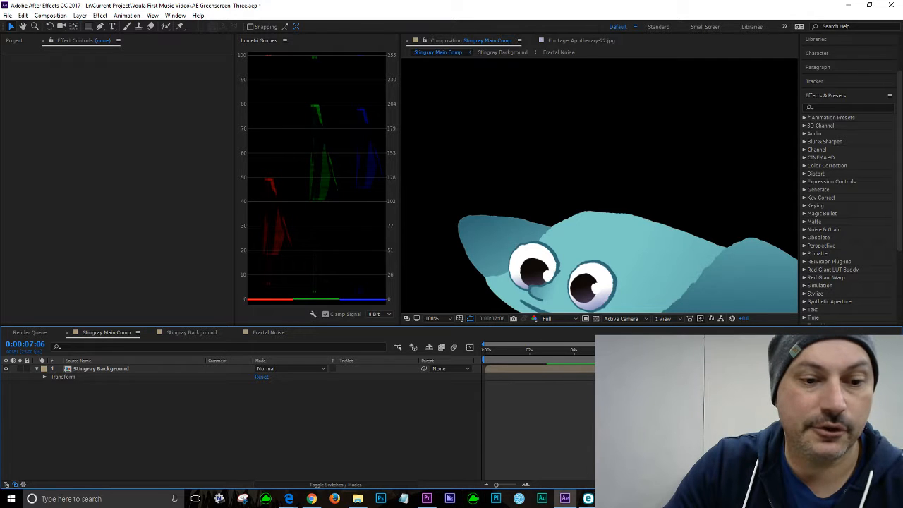
Step: Set the Fractal Noise Scale to 30
{"action": "left_click", "coordinate": [271, 333]}
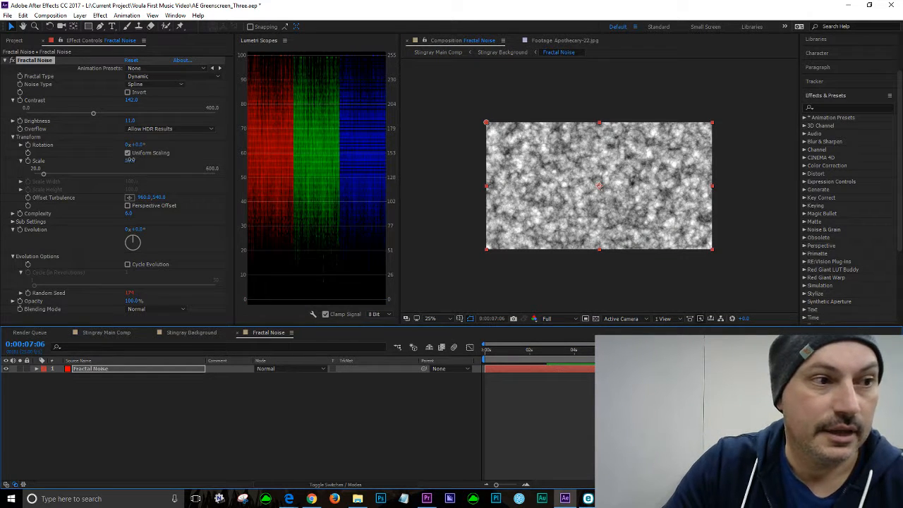
{"action": "left_click", "coordinate": [130, 160]}
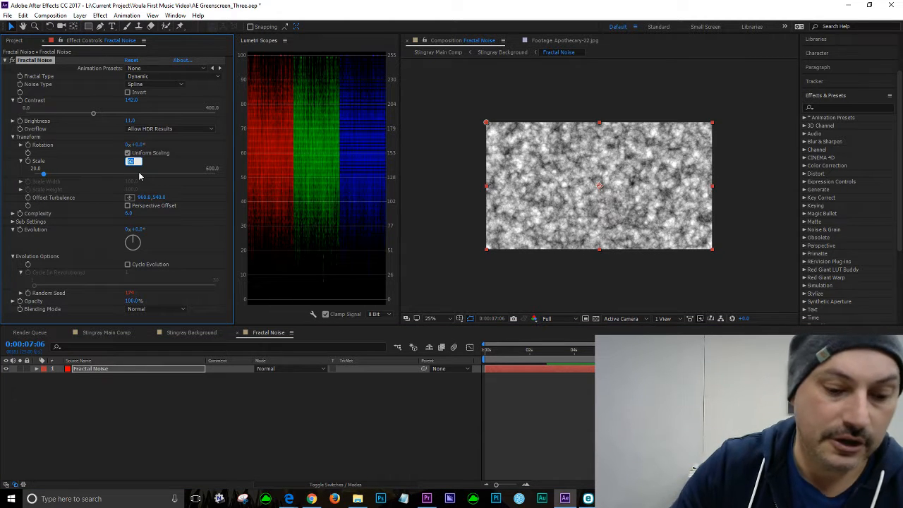
{"action": "type", "text": "30"}
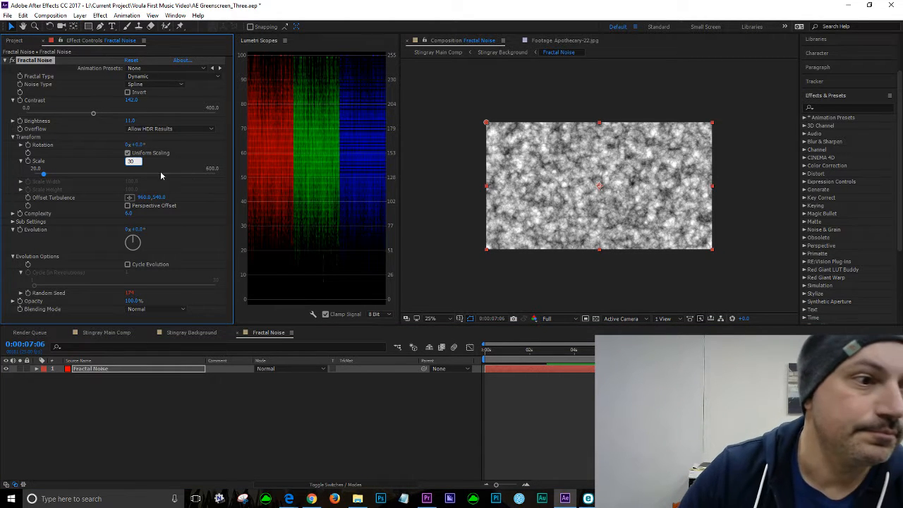
{"action": "key", "text": "Return"}
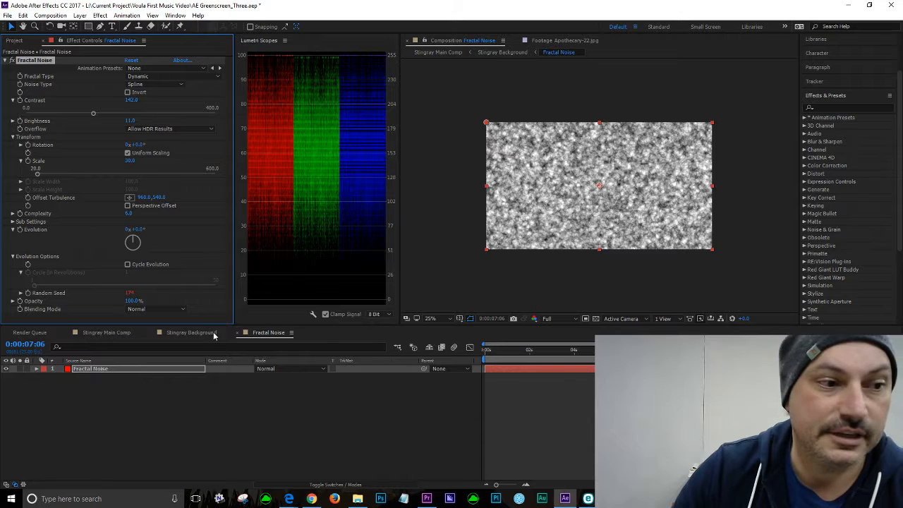
Step: Play back the Stingray Main Comp from about 2 seconds to review the final distortion
{"action": "left_click", "coordinate": [107, 332]}
{"action": "left_click", "coordinate": [532, 351]}
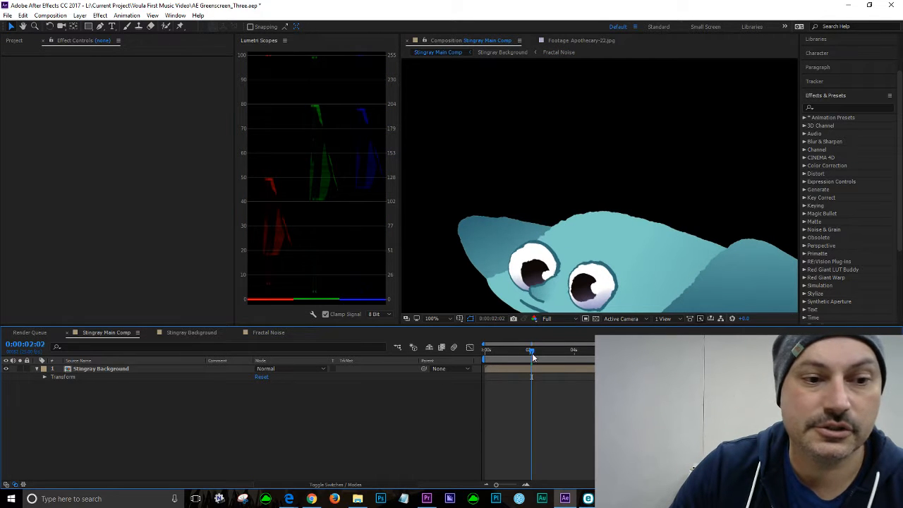
{"action": "key", "text": "space"}
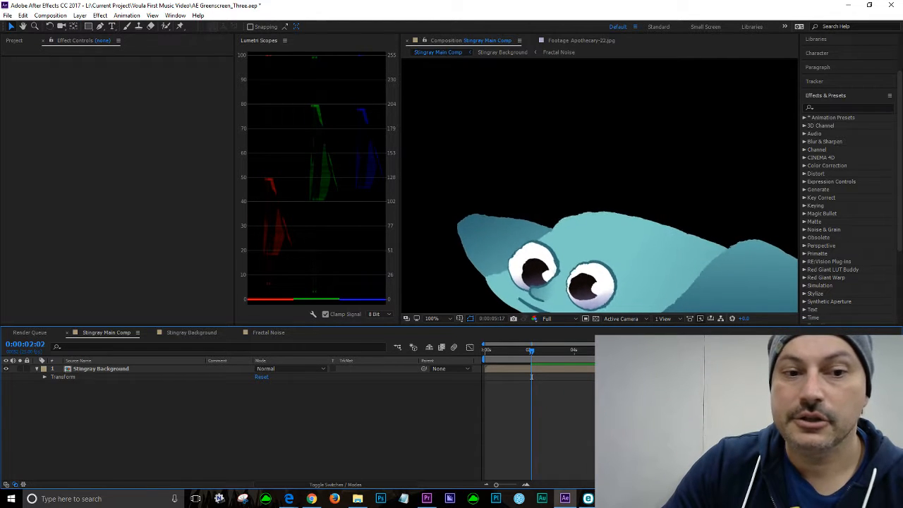
Step: Set the Fractal Noise Scale to 60
{"action": "key", "text": "space"}
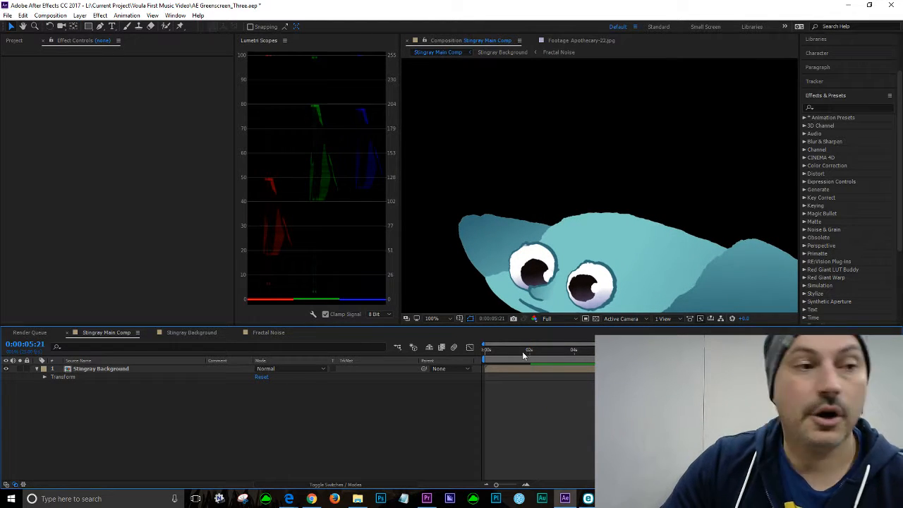
{"action": "left_click", "coordinate": [268, 333]}
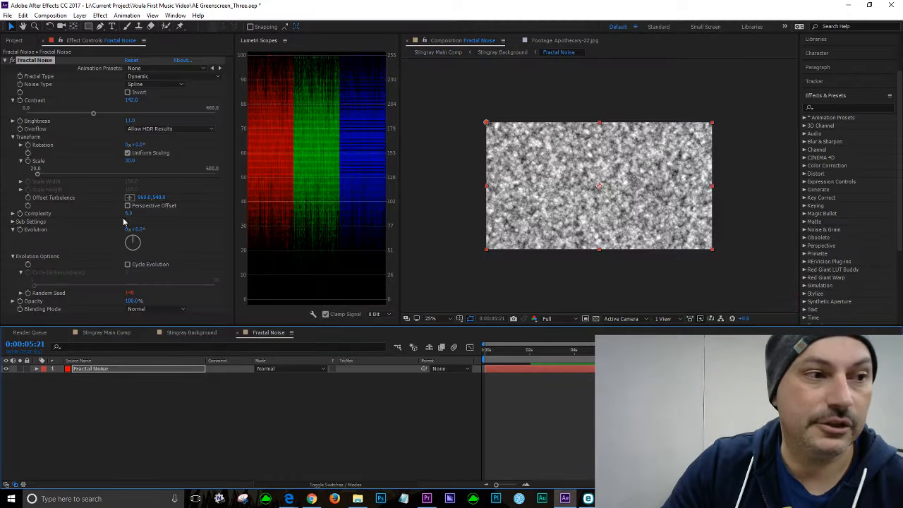
{"action": "left_click", "coordinate": [130, 161]}
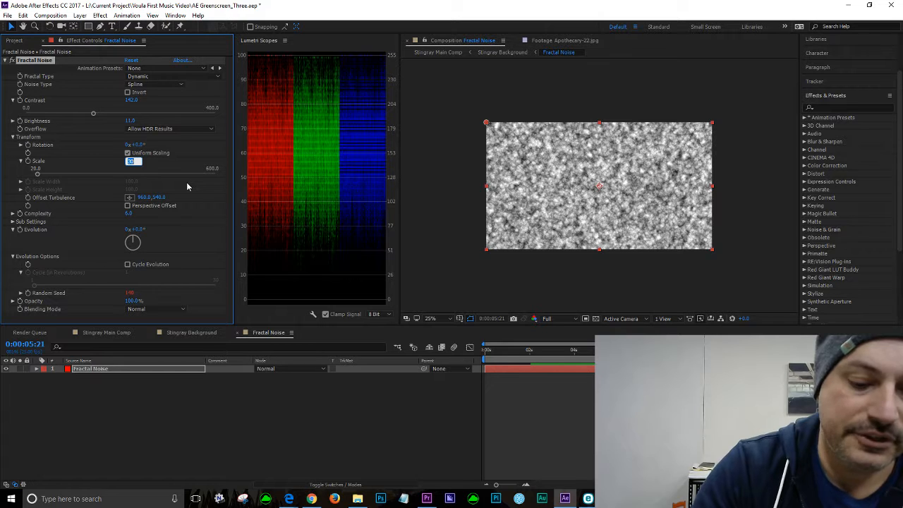
{"action": "type", "text": "60"}
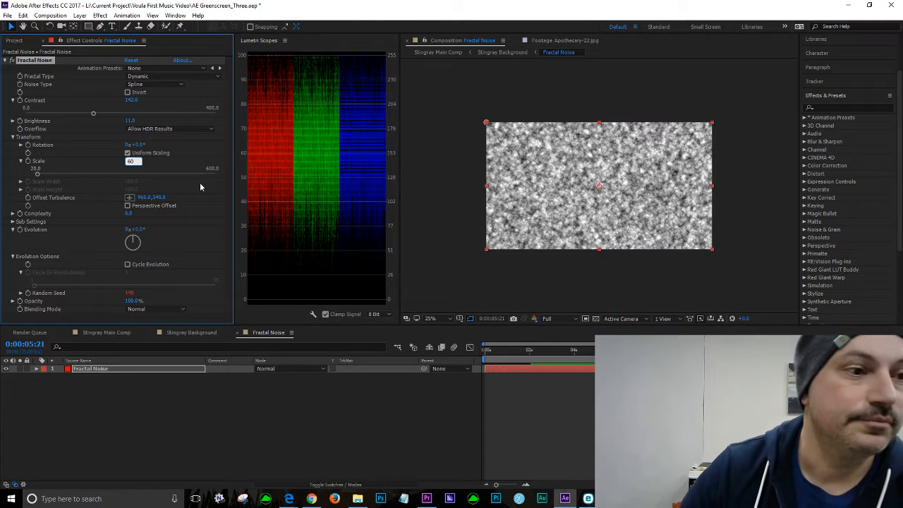
{"action": "key", "text": "Return"}
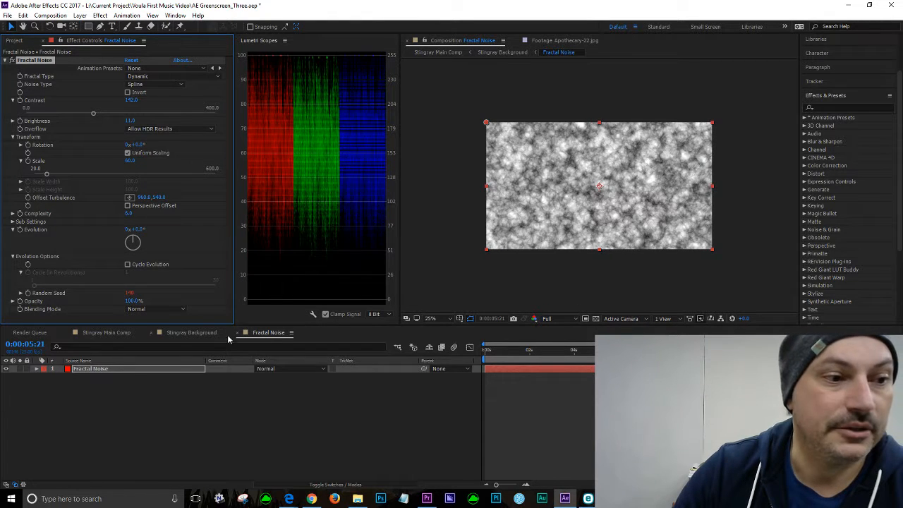
Step: Play back the Stingray Main Comp to review the distortion with the noise scale at 60
{"action": "left_click", "coordinate": [106, 333]}
{"action": "left_click", "coordinate": [521, 350]}
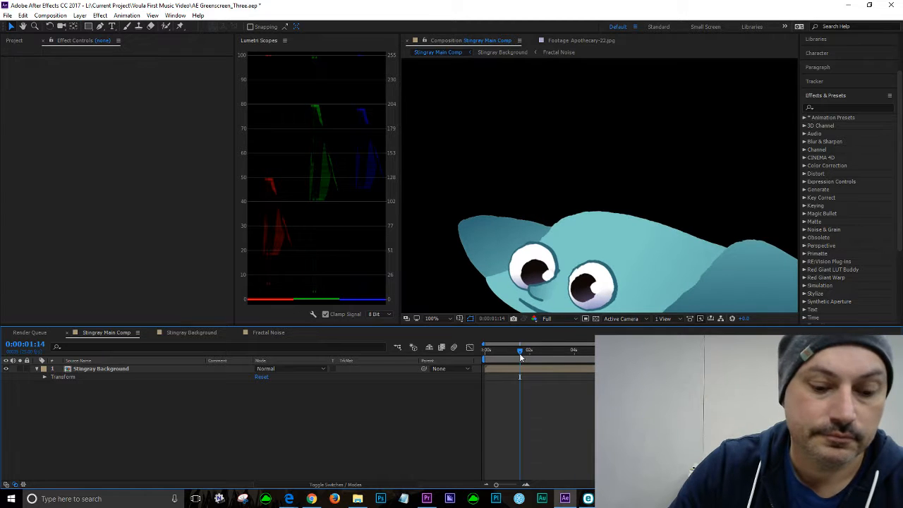
{"action": "key", "text": "space"}
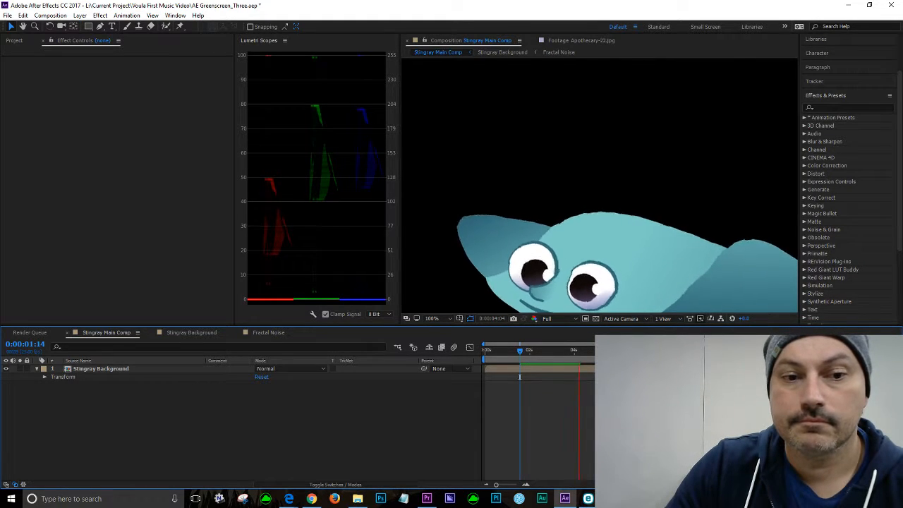
{"action": "key", "text": "space"}
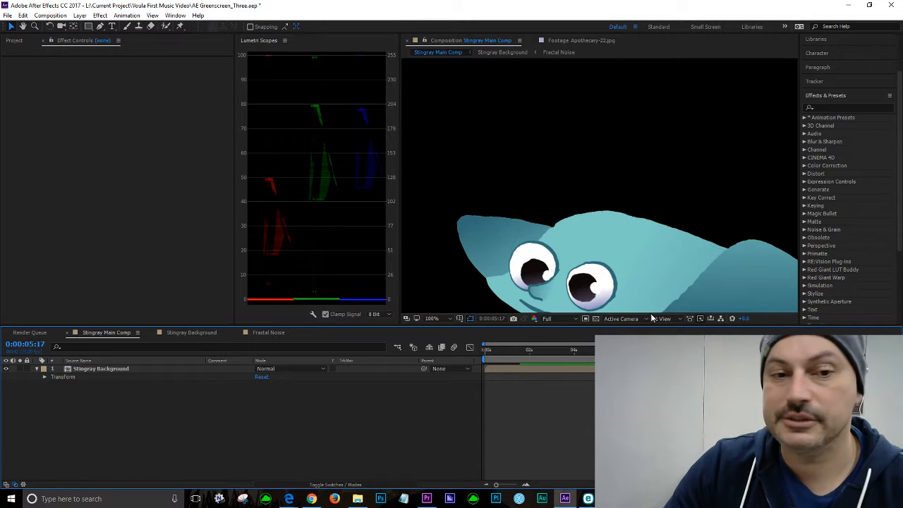
{"action": "key", "text": "h"}
{"action": "left_click_drag", "start_coordinate": [676, 275], "coordinate": [646, 209]}
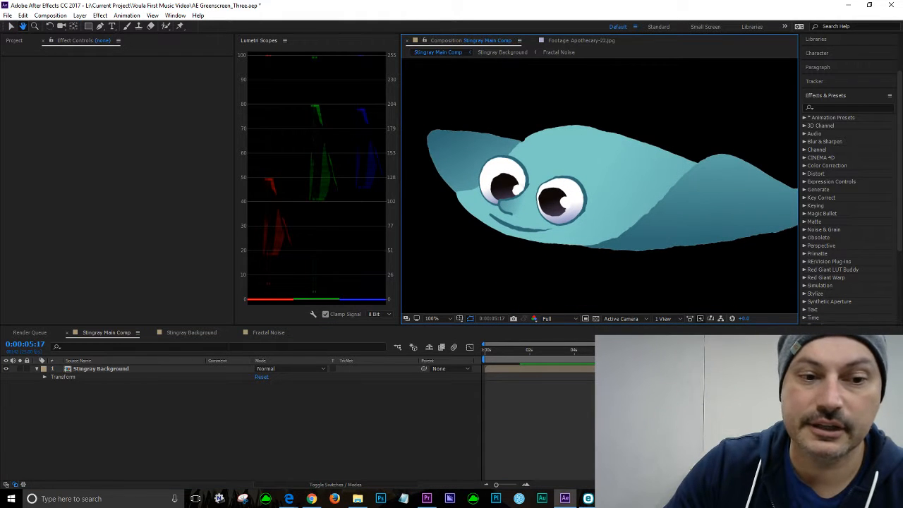
{"action": "key", "text": "space"}
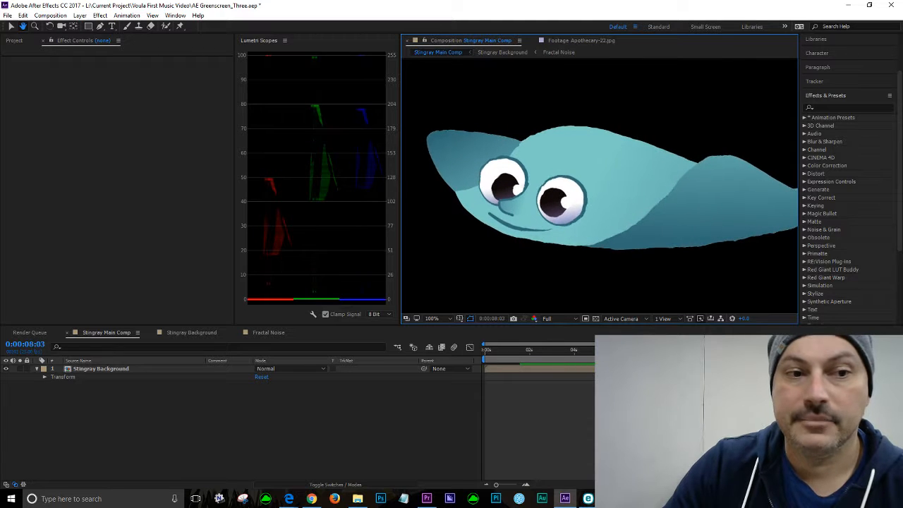
Step: Save the project
{"action": "left_click", "coordinate": [7, 15]}
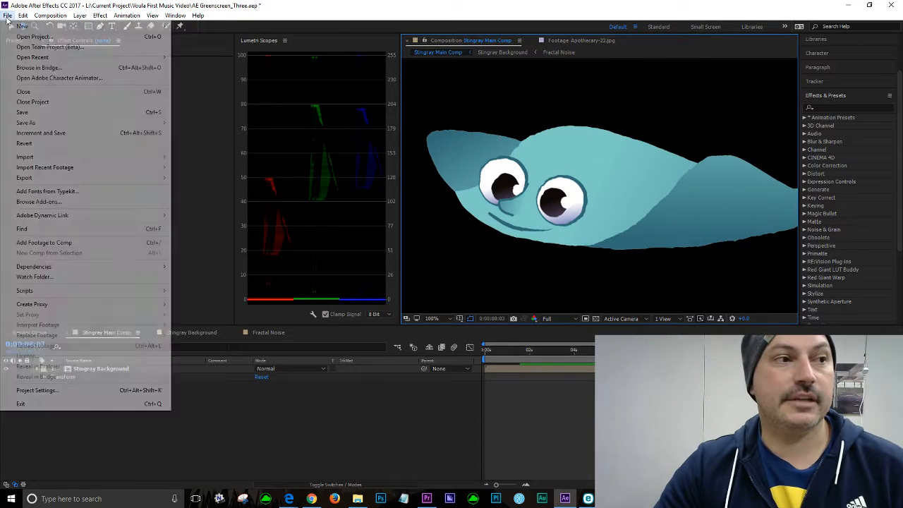
{"action": "left_click", "coordinate": [29, 112]}
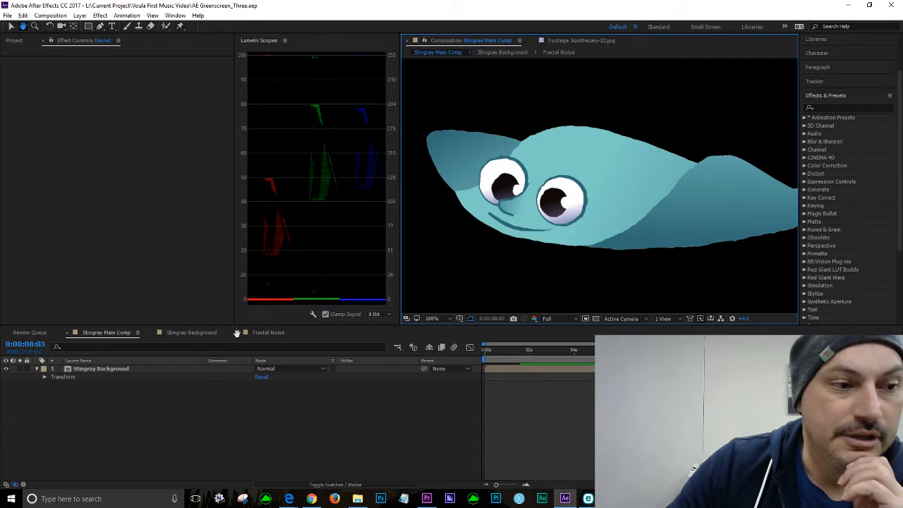
{"action": "key", "text": "v"}
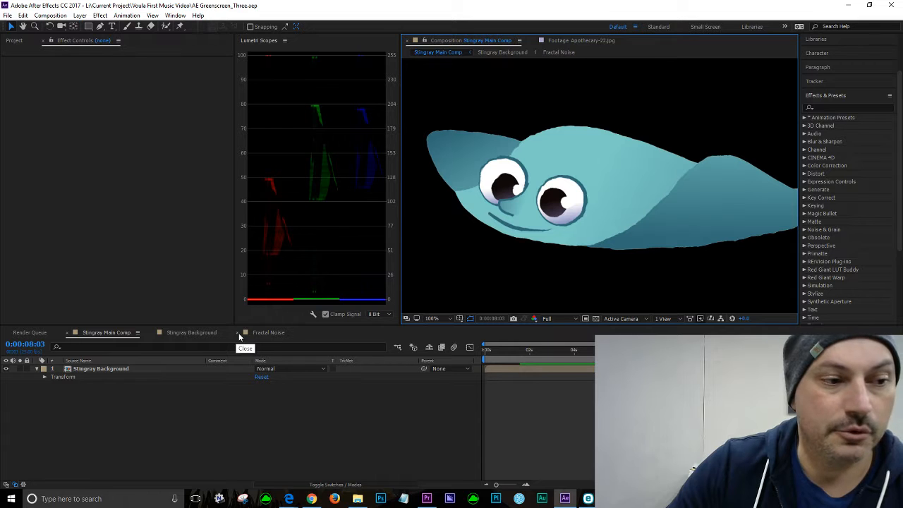
Step: Close the Fractal Noise and Stingray Background composition tabs
{"action": "left_click", "coordinate": [238, 333]}
{"action": "left_click", "coordinate": [150, 333]}
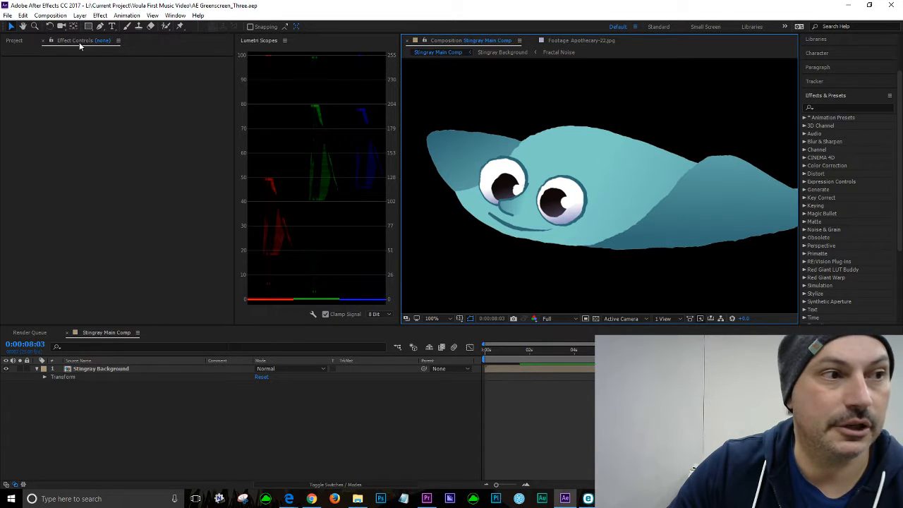
Step: Examine the Stingray folder items in the Project panel and play the Stingray Main Comp from 2 seconds
{"action": "left_click", "coordinate": [12, 40]}
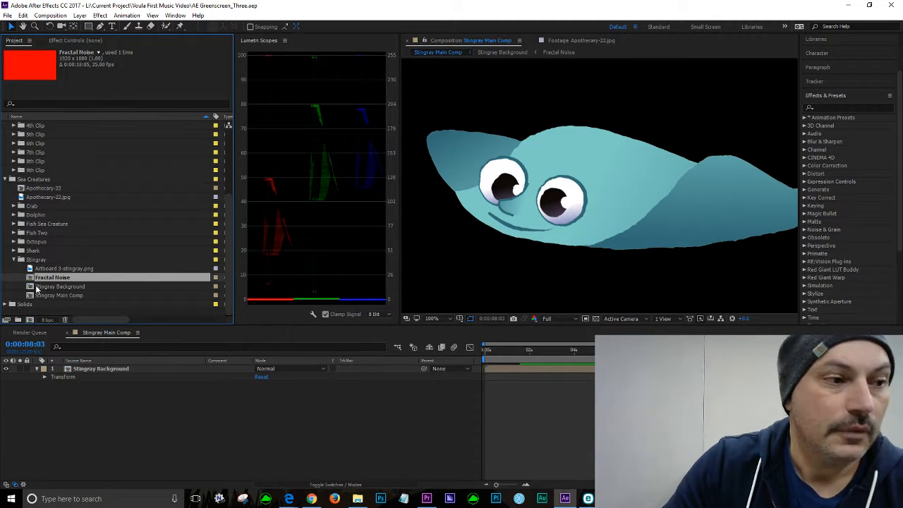
{"action": "left_click", "coordinate": [59, 295]}
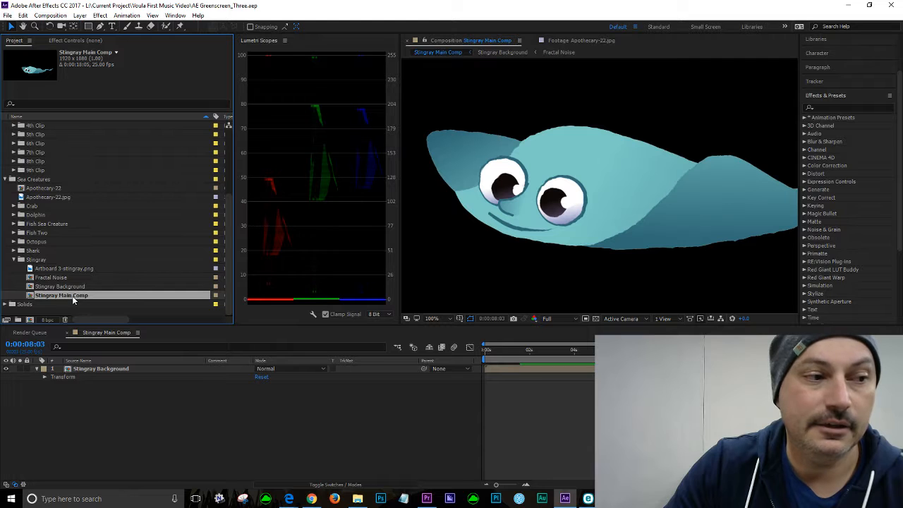
{"action": "left_click", "coordinate": [531, 351]}
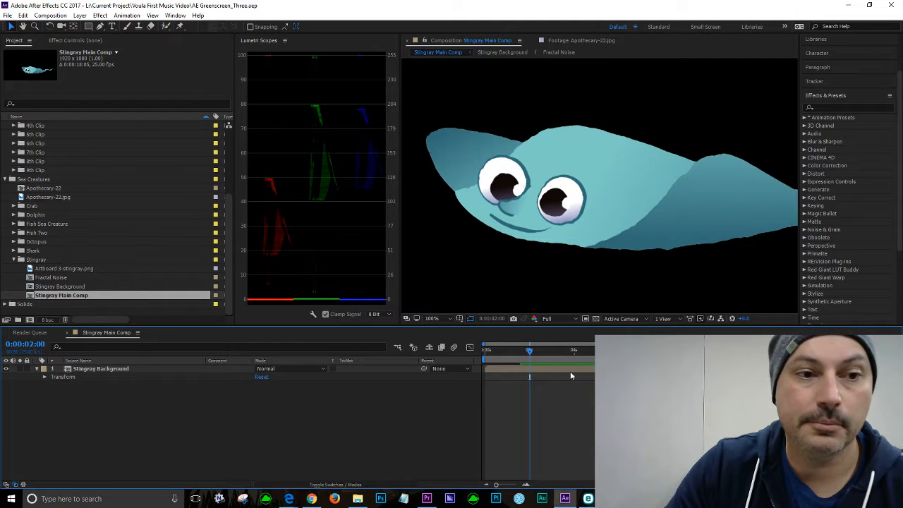
{"action": "key", "text": "space"}
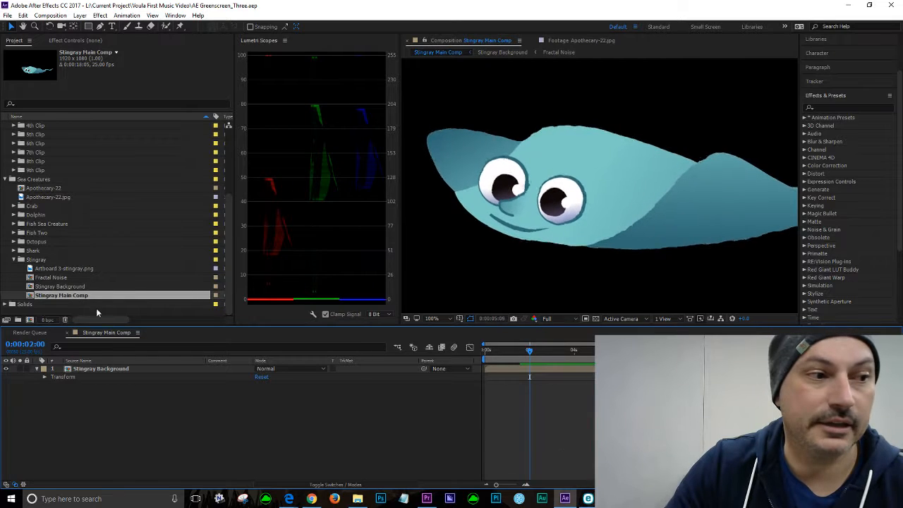
{"action": "left_click", "coordinate": [64, 269]}
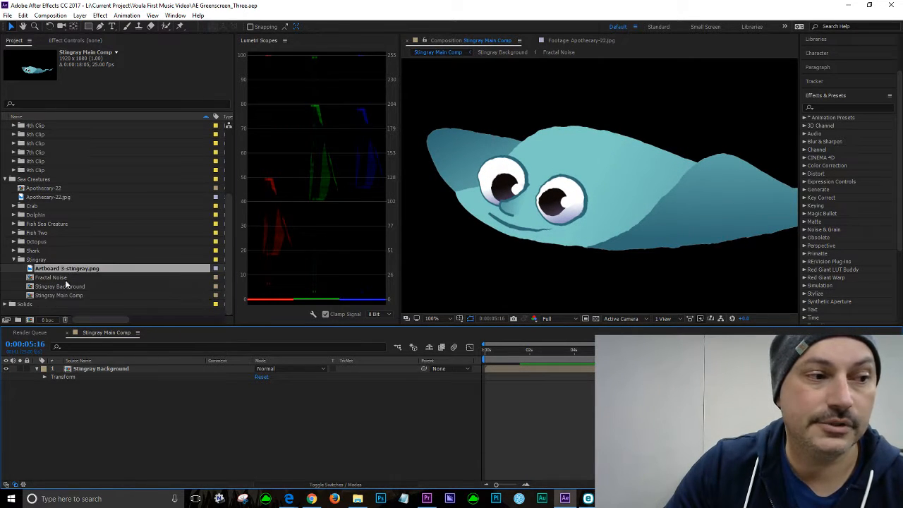
{"action": "left_click", "coordinate": [64, 286], "text": "shift"}
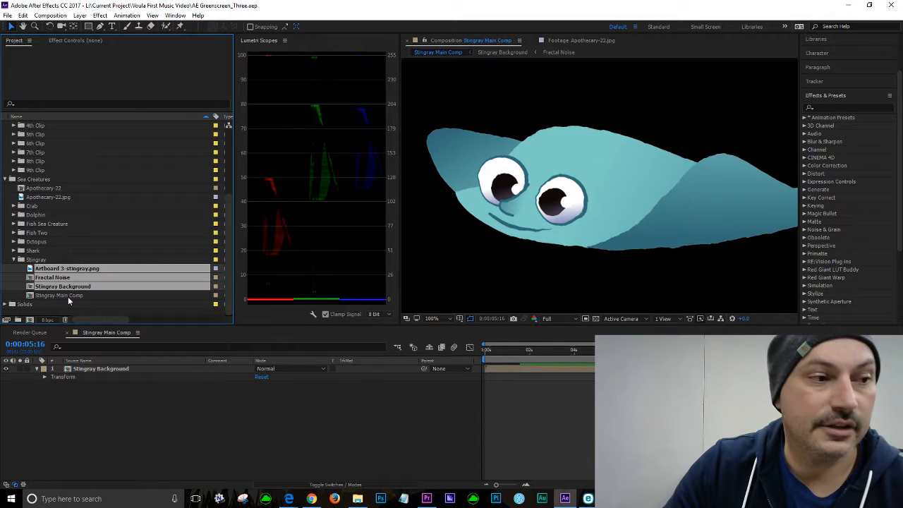
{"action": "left_click", "coordinate": [68, 296]}
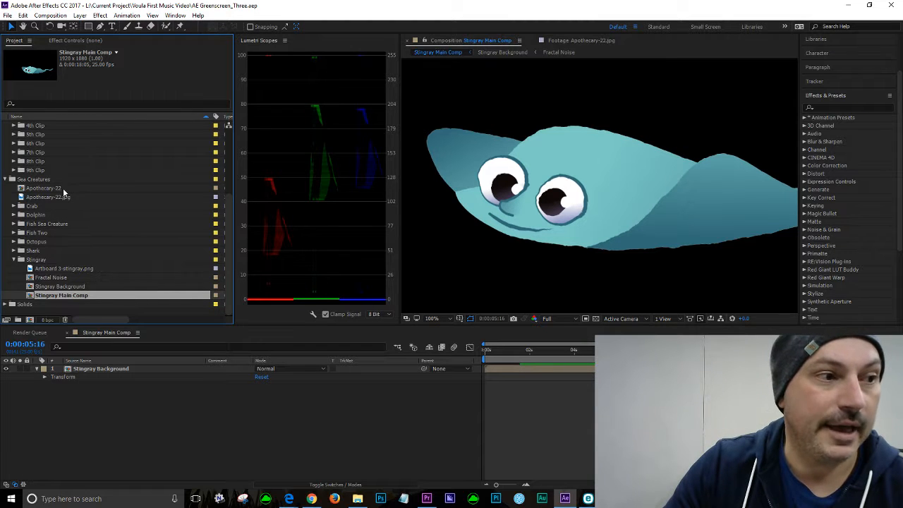
Step: Open the Underwater Limbo Linked Comp 22 composition from the 9th Clip folder
{"action": "left_click", "coordinate": [12, 171]}
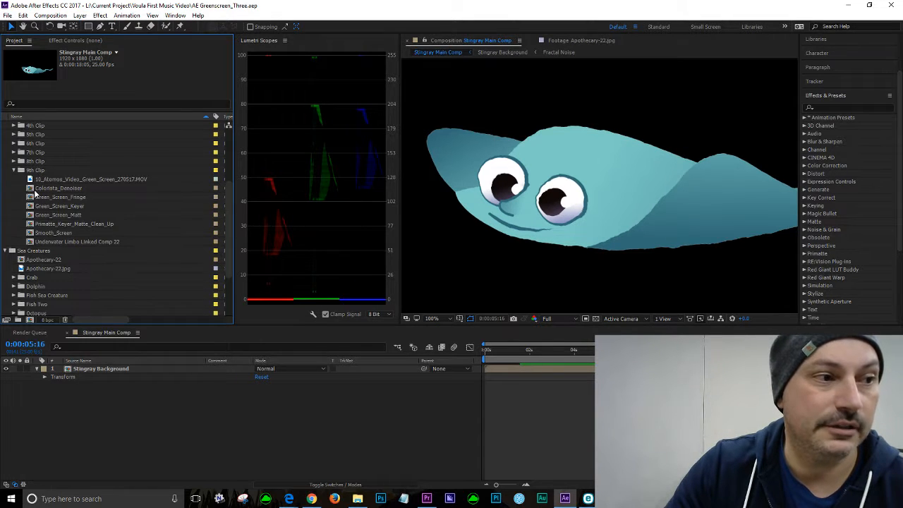
{"action": "left_click", "coordinate": [66, 242]}
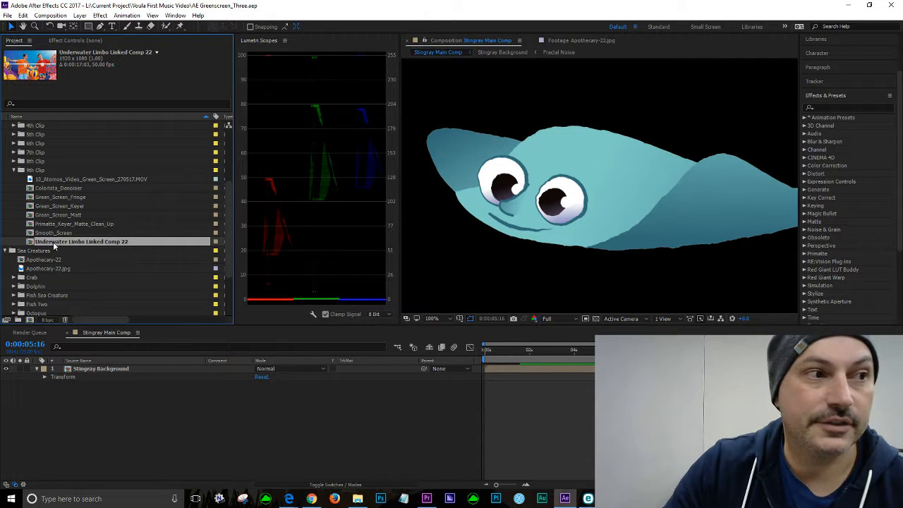
{"action": "left_click", "coordinate": [427, 499]}
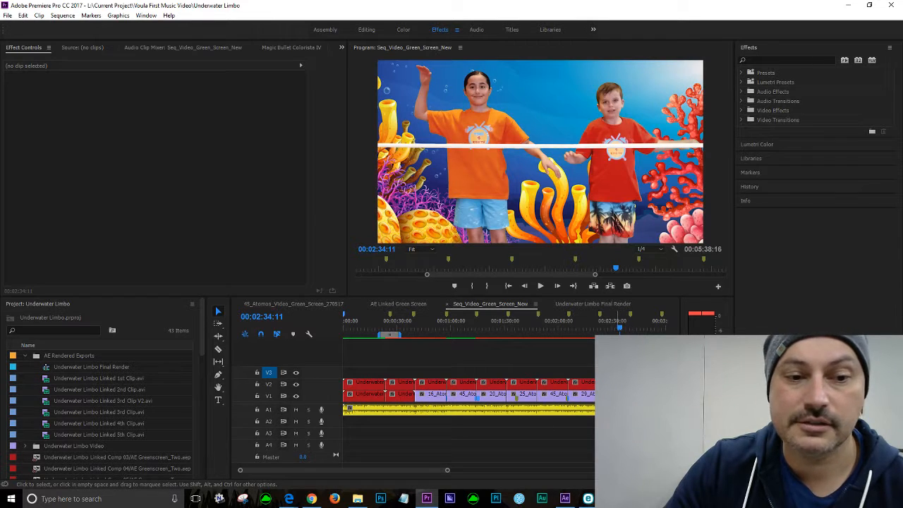
{"action": "left_click", "coordinate": [565, 499]}
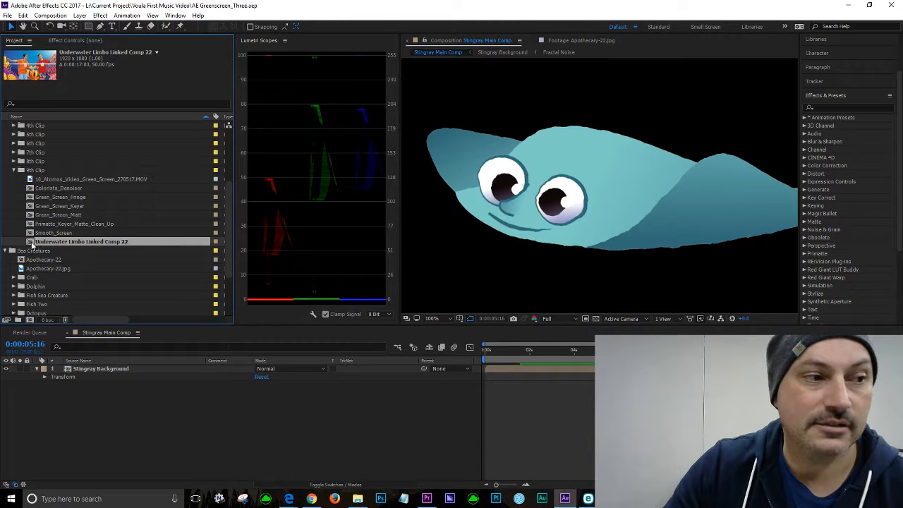
{"action": "double_click", "coordinate": [31, 243]}
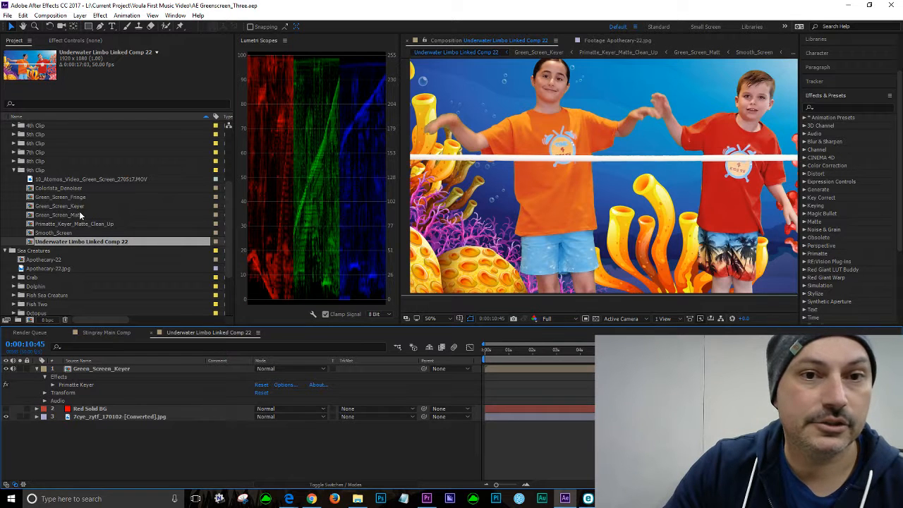
Step: Add the Stingray Main Comp as the top layer of Underwater Limbo Linked Comp 22
{"action": "scroll", "coordinate": [499, 245], "scroll_direction": "down", "scroll_amount": 2}
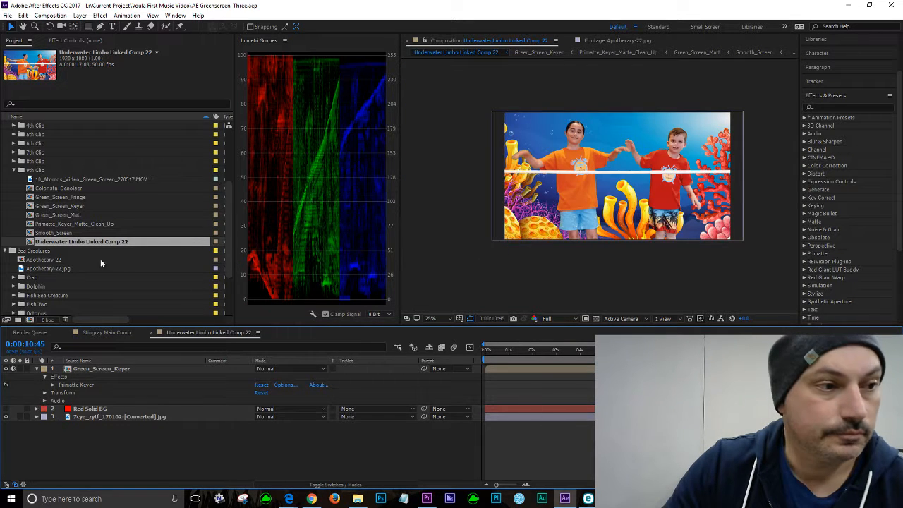
{"action": "scroll", "coordinate": [61, 268], "scroll_direction": "down", "scroll_amount": 3}
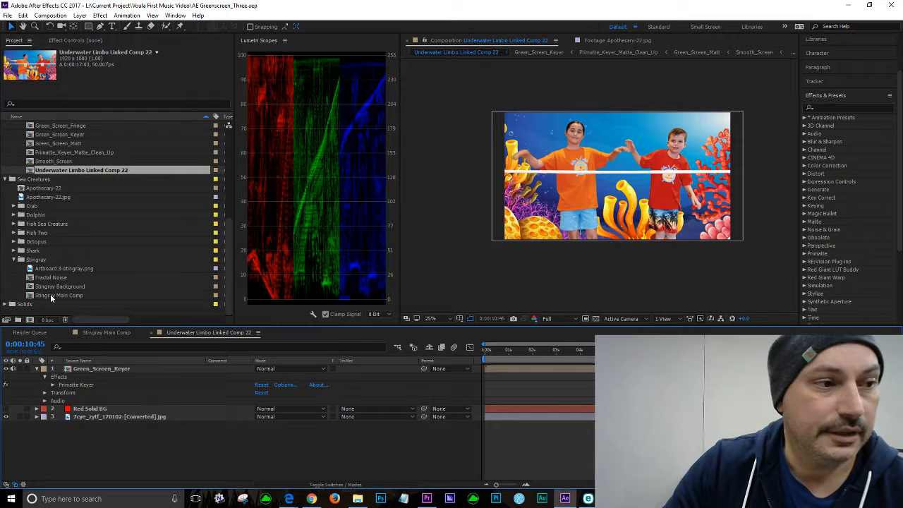
{"action": "left_click", "coordinate": [50, 295]}
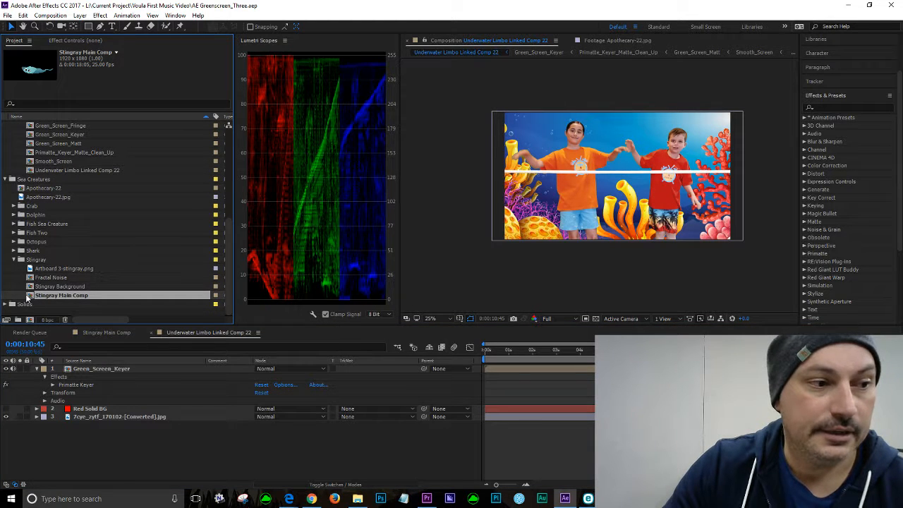
{"action": "left_click", "coordinate": [44, 377]}
{"action": "left_click", "coordinate": [38, 370]}
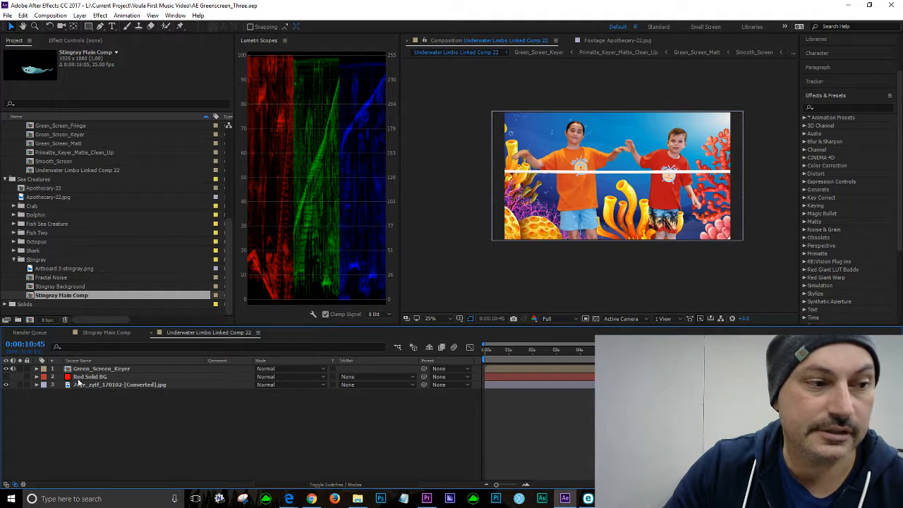
{"action": "left_click_drag", "start_coordinate": [29, 299], "coordinate": [120, 368]}
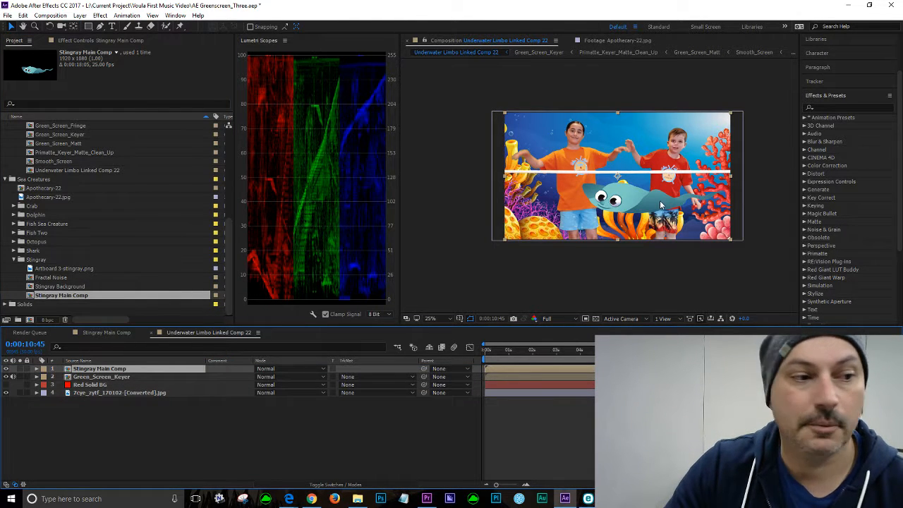
{"action": "left_click_drag", "start_coordinate": [71, 377], "coordinate": [80, 382]}
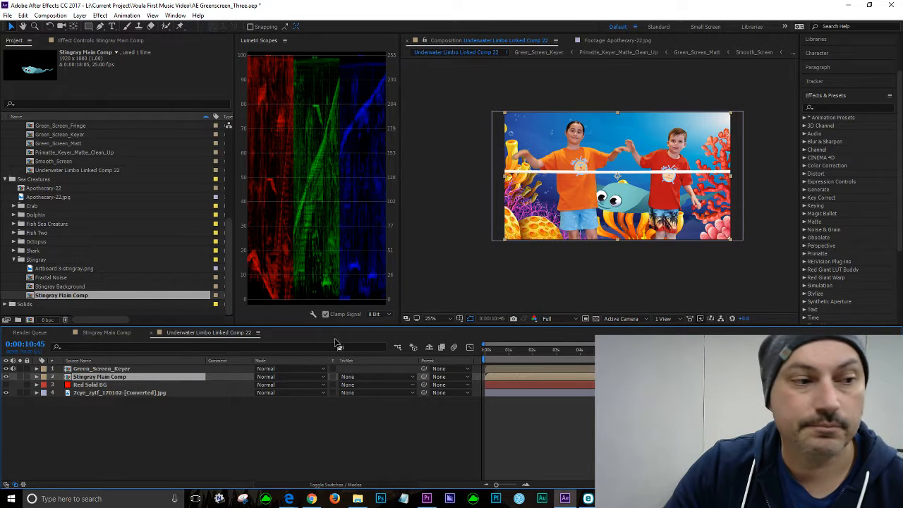
{"action": "mouse_move", "coordinate": [70, 377]}
{"action": "left_mouse_down"}
{"action": "mouse_move", "coordinate": [73, 358]}
{"action": "mouse_move", "coordinate": [72, 369]}
{"action": "left_mouse_up"}
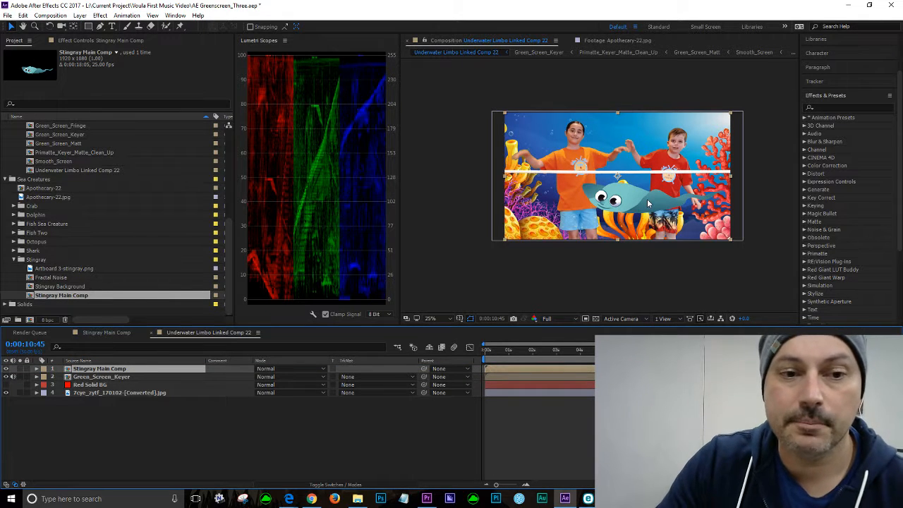
Step: Play back Underwater Limbo Linked Comp 22 to preview the stingray over the scene
{"action": "scroll", "coordinate": [630, 168], "scroll_direction": "up", "scroll_amount": 2}
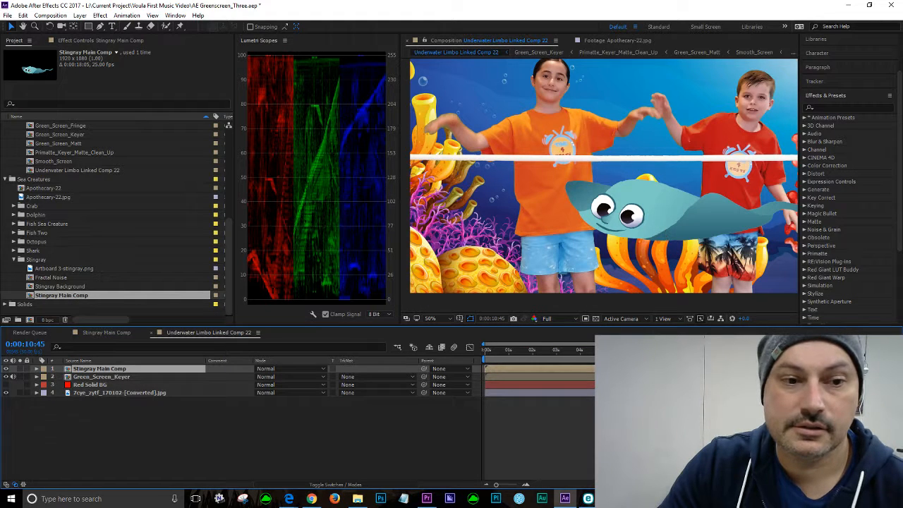
{"action": "key", "text": "space"}
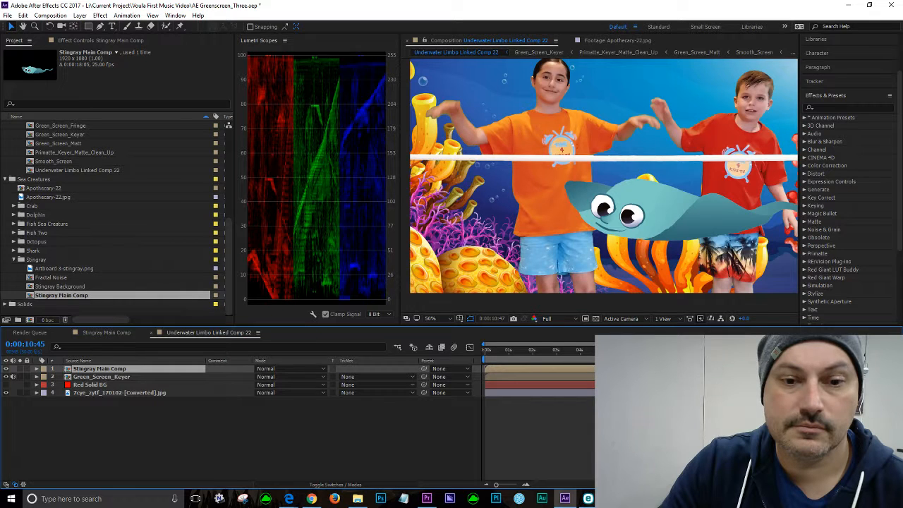
Step: Stop playback and set the composition preview resolution to Quarter
{"action": "key", "text": "space"}
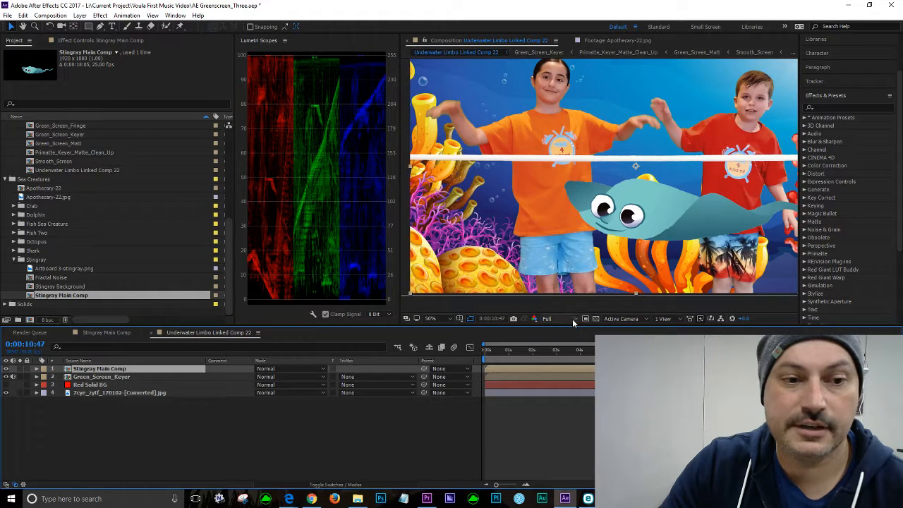
{"action": "left_click", "coordinate": [573, 322]}
{"action": "left_click", "coordinate": [568, 375]}
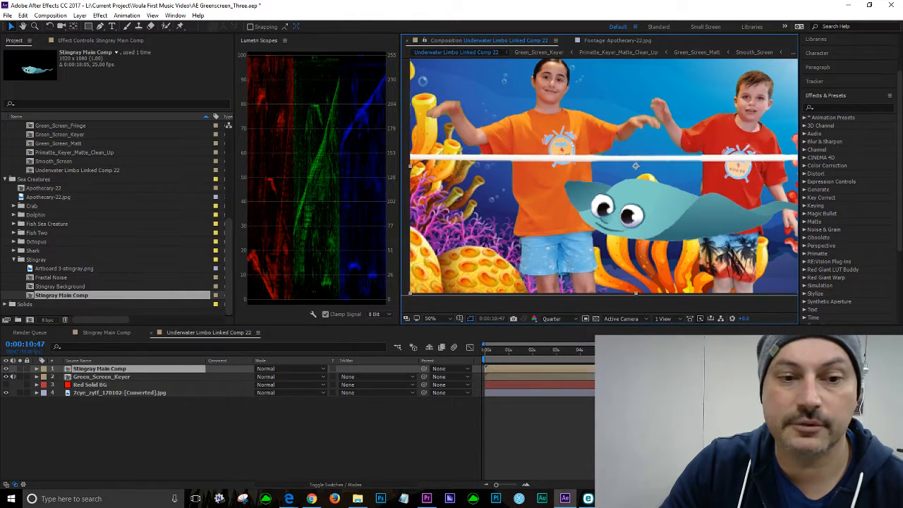
Step: Jump to 0:00:05:43 and play the composition from there to preview the stingray
{"action": "key", "text": "alt+shift+j"}
{"action": "type", "text": "543"}
{"action": "key", "text": "Return"}
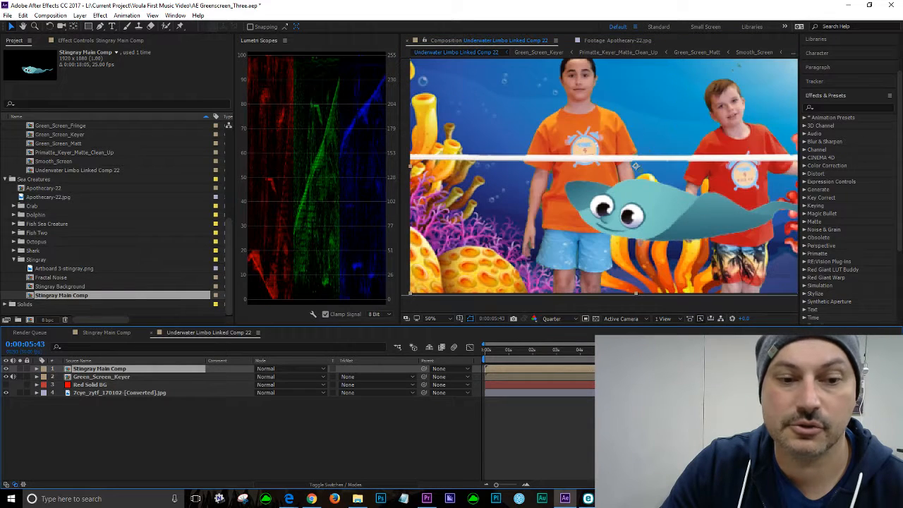
{"action": "key", "text": "space"}
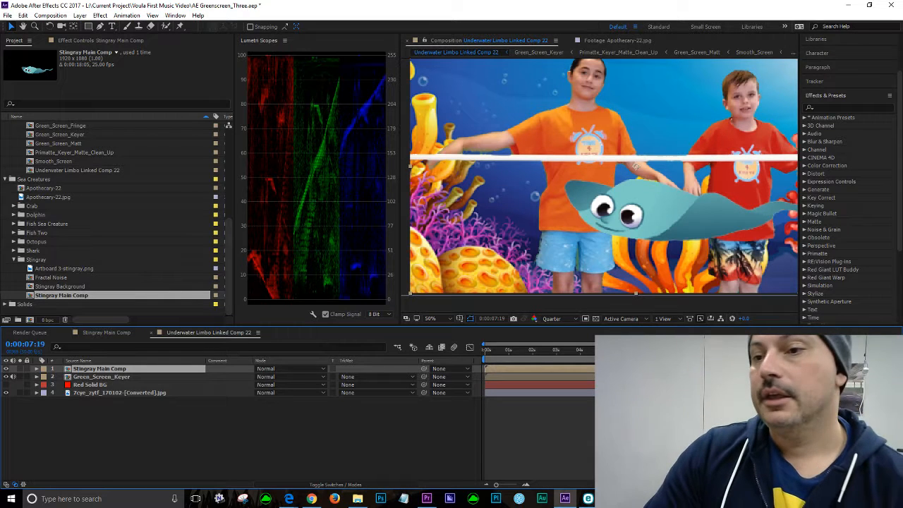
Step: Move the Stingray Main Comp layer slightly up and to the right within the underwater scene
{"action": "scroll", "coordinate": [635, 251], "scroll_direction": "down", "scroll_amount": 2}
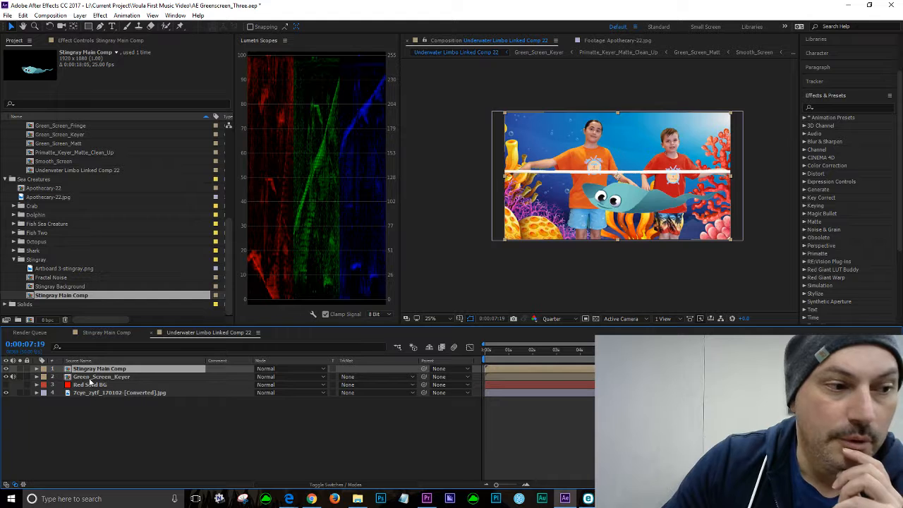
{"action": "left_click", "coordinate": [111, 429]}
{"action": "left_click", "coordinate": [90, 370]}
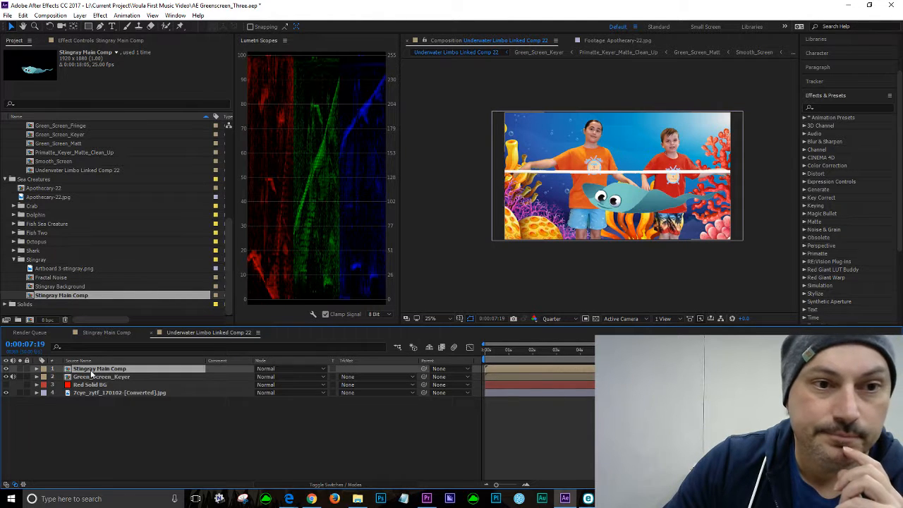
{"action": "left_click_drag", "start_coordinate": [616, 211], "coordinate": [584, 228]}
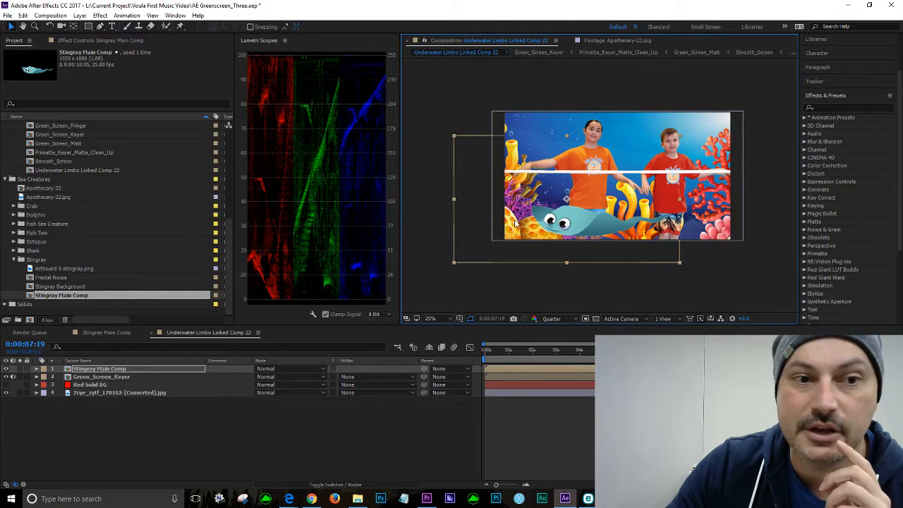
{"action": "left_click_drag", "start_coordinate": [585, 228], "coordinate": [632, 201]}
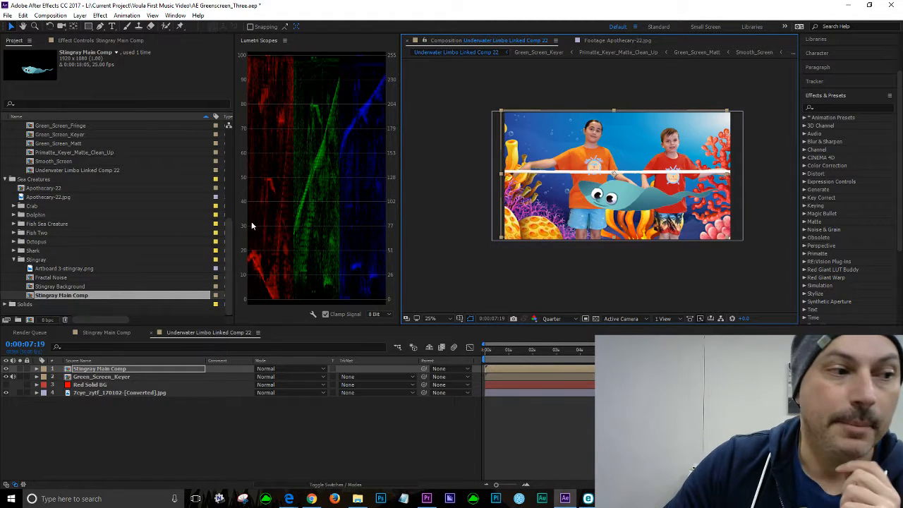
Step: Create a new composition from the Artboard 3-stingray.png footage in the Stingray folder
{"action": "left_click", "coordinate": [66, 269]}
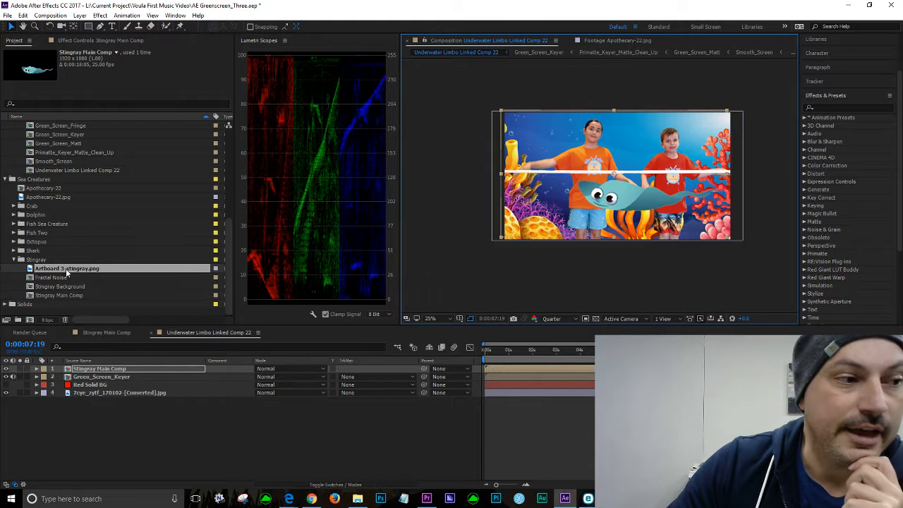
{"action": "left_click_drag", "start_coordinate": [31, 271], "coordinate": [30, 321]}
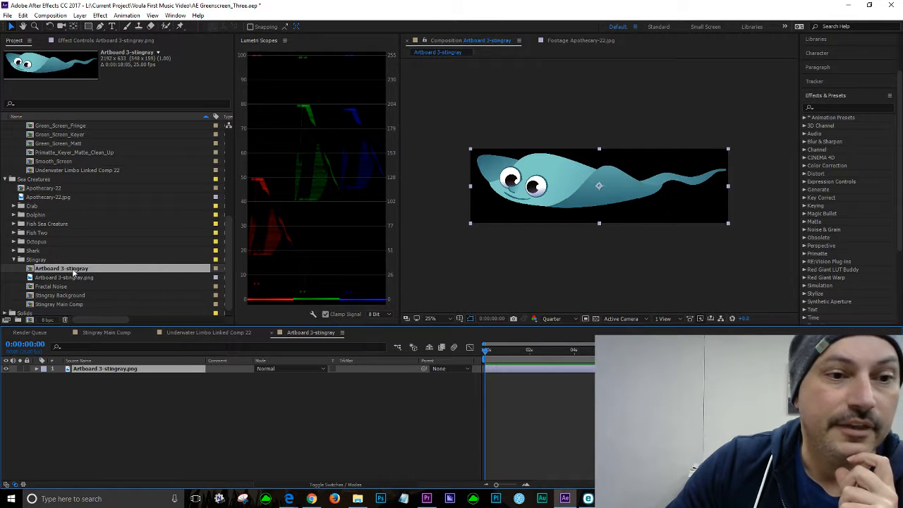
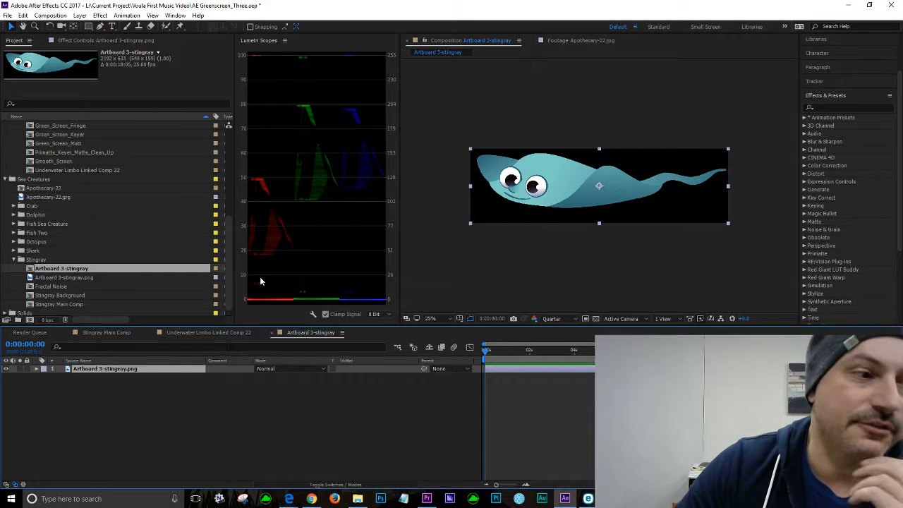
Step: Switch to the Underwater Limbo Linked Comp 22 composition and move the Stingray Main Comp layer right, out of the frame
{"action": "scroll", "coordinate": [79, 244], "scroll_direction": "down", "scroll_amount": 1}
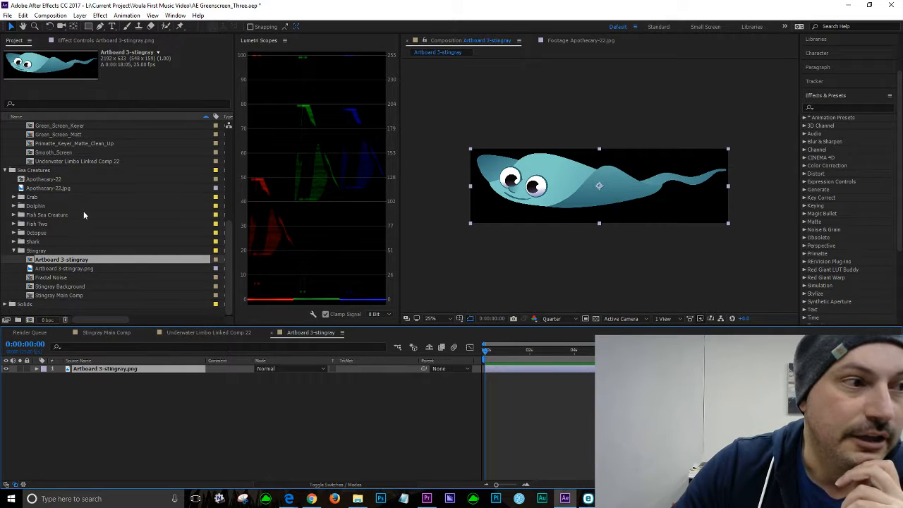
{"action": "scroll", "coordinate": [81, 220], "scroll_direction": "up", "scroll_amount": 3}
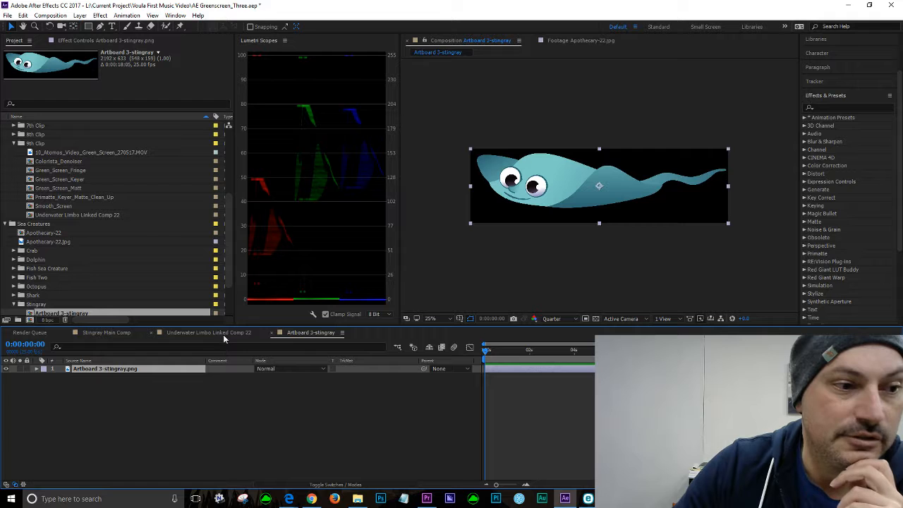
{"action": "left_click", "coordinate": [271, 333]}
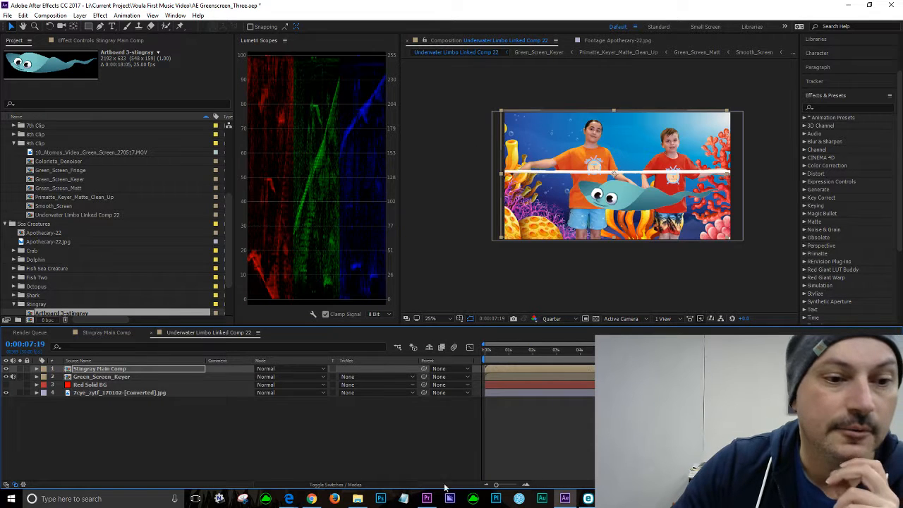
{"action": "left_click_drag", "start_coordinate": [634, 196], "coordinate": [776, 224]}
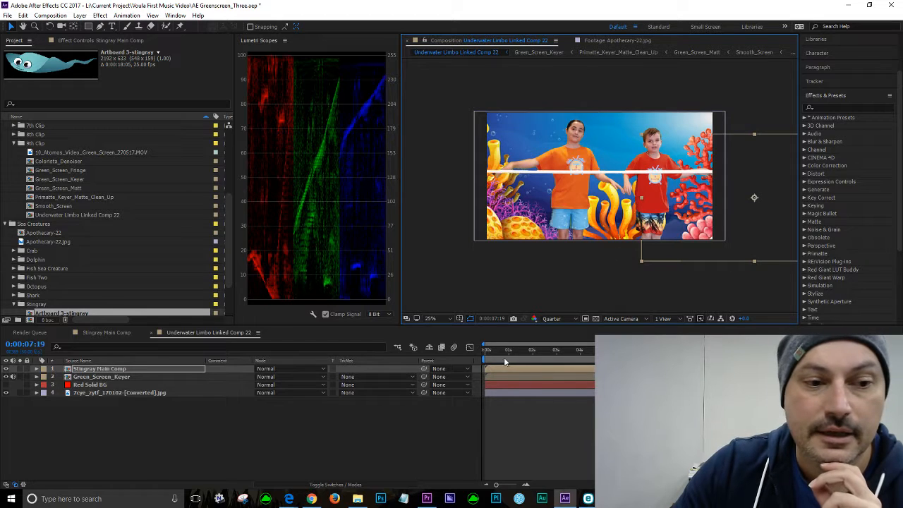
Step: At the start of the timeline, nudge the stingray layer slightly down so it sits just outside the frame's right edge
{"action": "key", "text": "Home"}
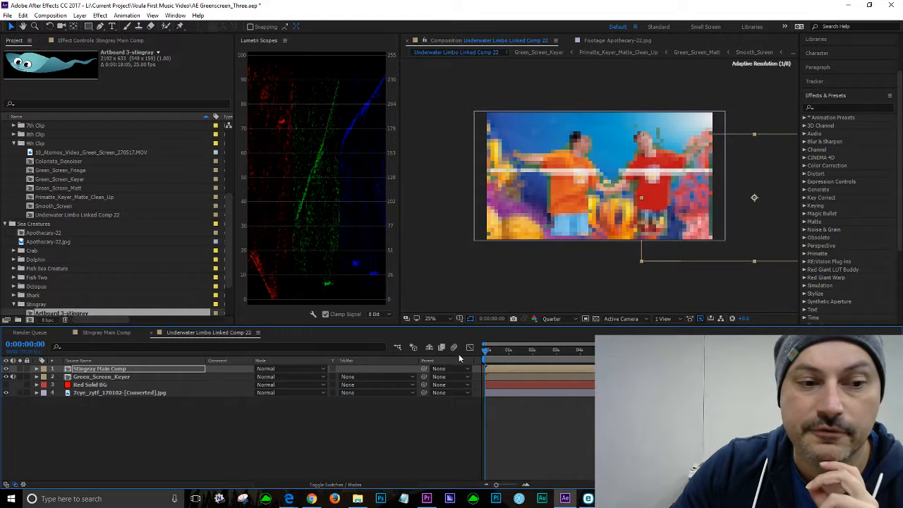
{"action": "left_click_drag", "start_coordinate": [486, 357], "coordinate": [486, 359]}
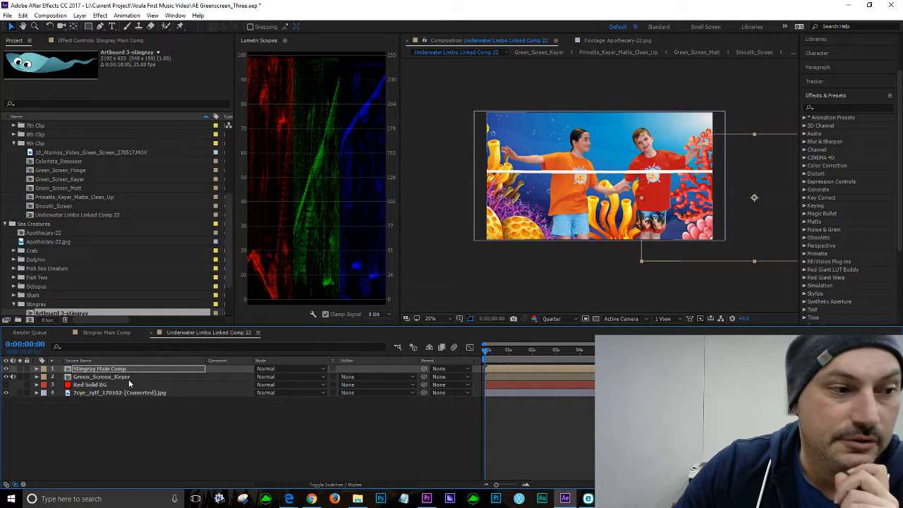
{"action": "left_click", "coordinate": [36, 370]}
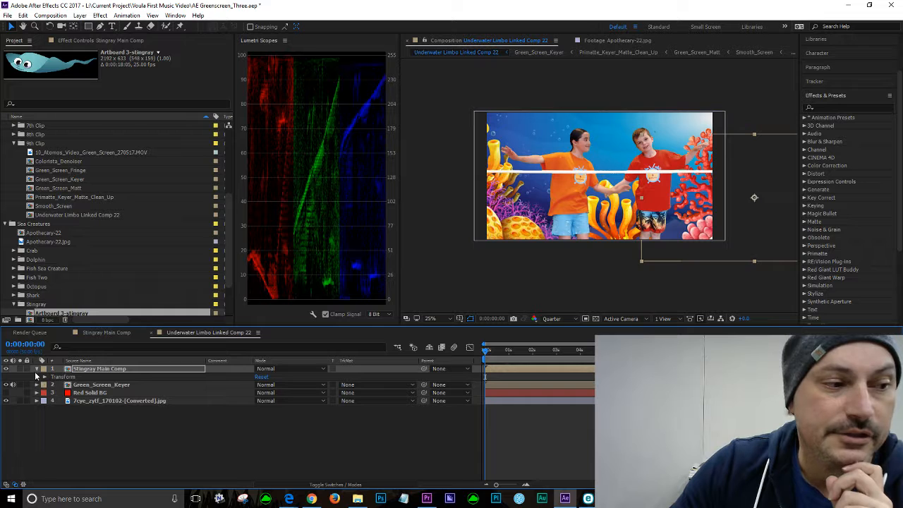
{"action": "left_click", "coordinate": [37, 369]}
{"action": "left_click", "coordinate": [88, 421]}
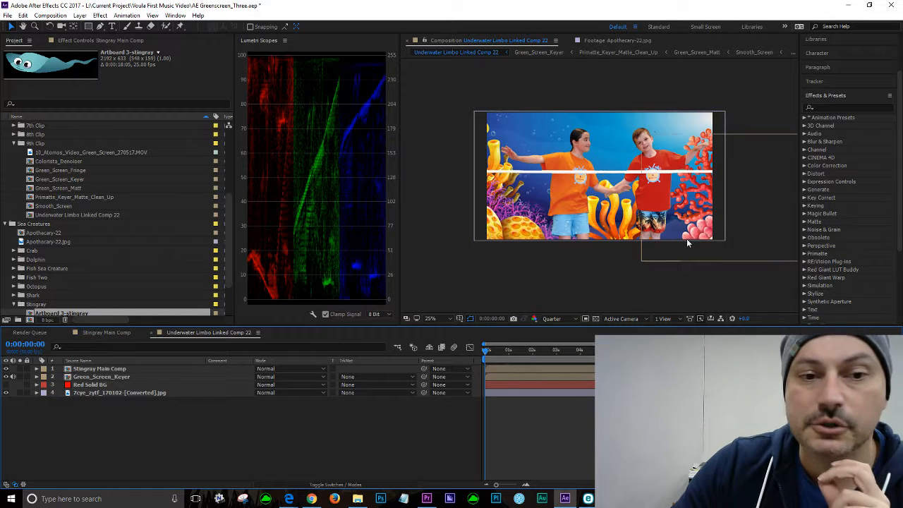
{"action": "mouse_move", "coordinate": [754, 211]}
{"action": "left_mouse_down"}
{"action": "mouse_move", "coordinate": [494, 205]}
{"action": "mouse_move", "coordinate": [713, 132]}
{"action": "mouse_move", "coordinate": [607, 190]}
{"action": "mouse_move", "coordinate": [563, 190]}
{"action": "mouse_move", "coordinate": [683, 194]}
{"action": "mouse_move", "coordinate": [751, 223]}
{"action": "left_mouse_up"}
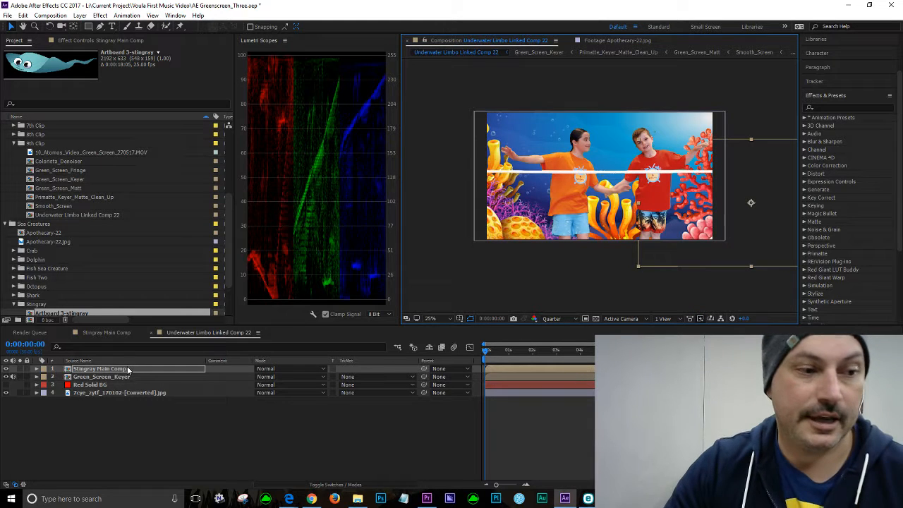
Step: Duplicate the Stingray Main Comp layer and expand the duplicate's Transform properties
{"action": "key", "text": "ctrl+d"}
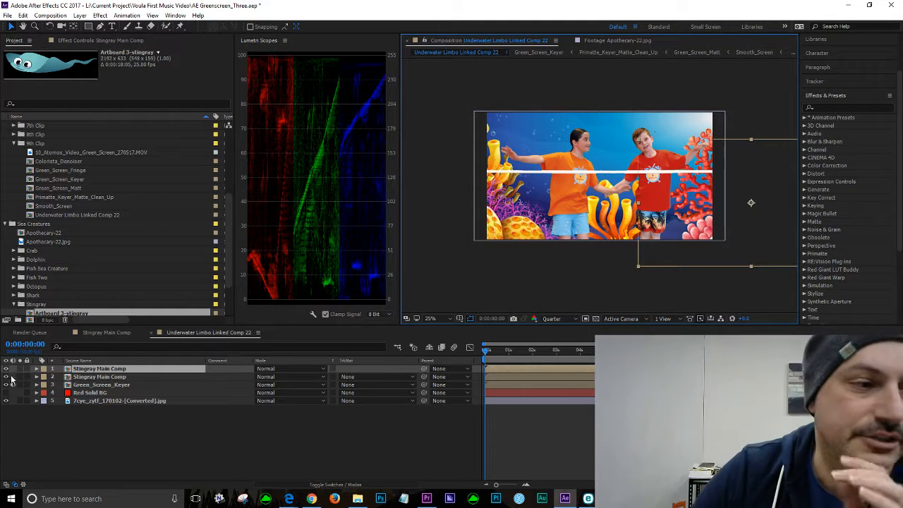
{"action": "left_click", "coordinate": [106, 377]}
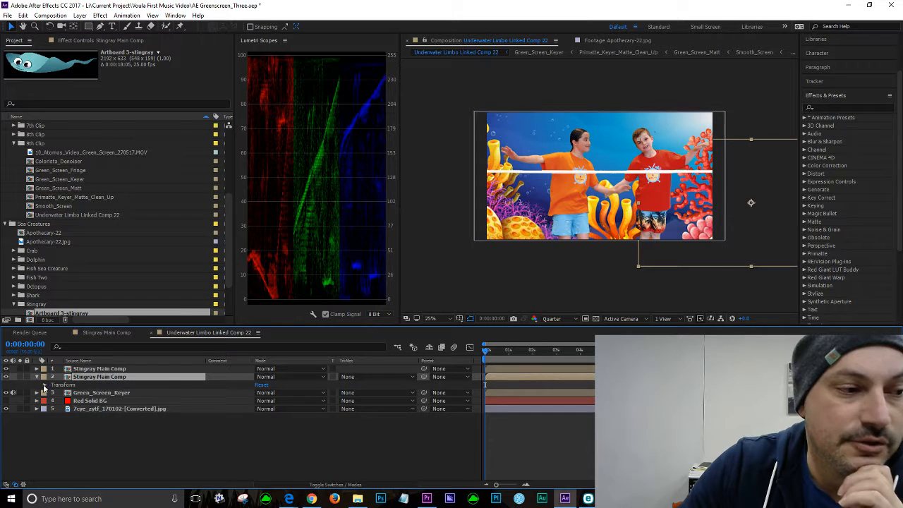
{"action": "left_click", "coordinate": [37, 377]}
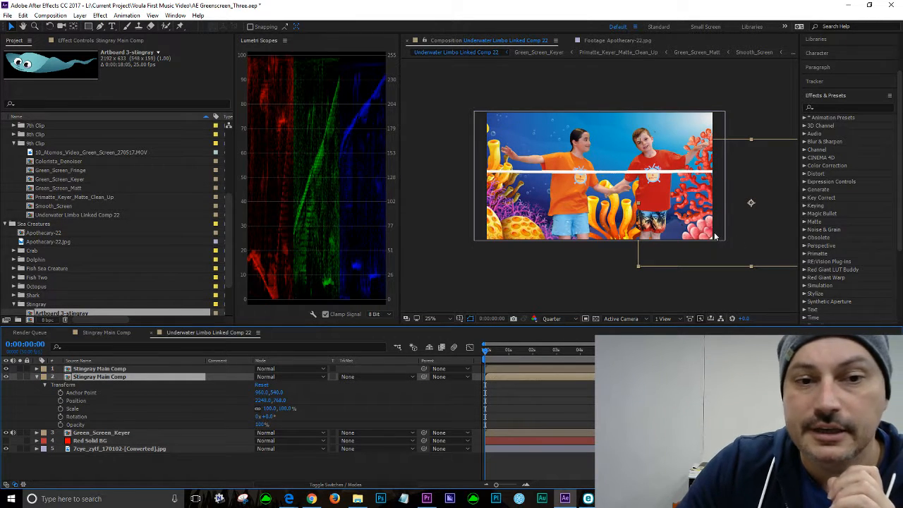
Step: Late in the timeline, move the duplicate stingray off the frame's left edge and set a Position keyframe there
{"action": "left_click", "coordinate": [770, 230]}
{"action": "left_click_drag", "start_coordinate": [485, 351], "coordinate": [884, 359]}
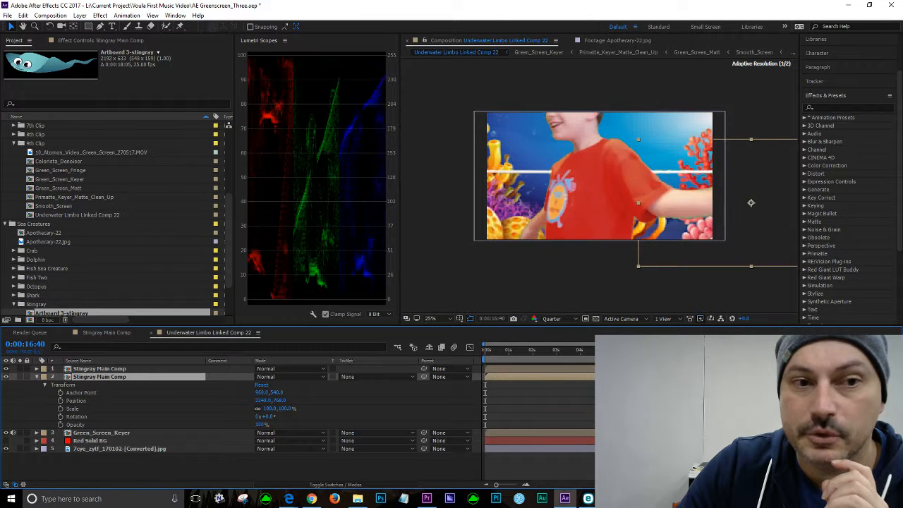
{"action": "left_click_drag", "start_coordinate": [883, 359], "coordinate": [821, 359]}
{"action": "left_click_drag", "start_coordinate": [757, 220], "coordinate": [422, 223]}
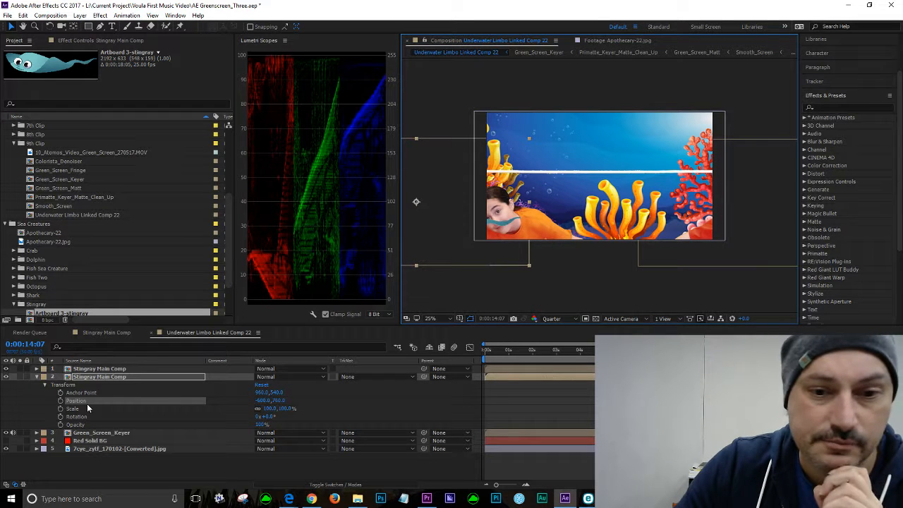
{"action": "left_click", "coordinate": [60, 402]}
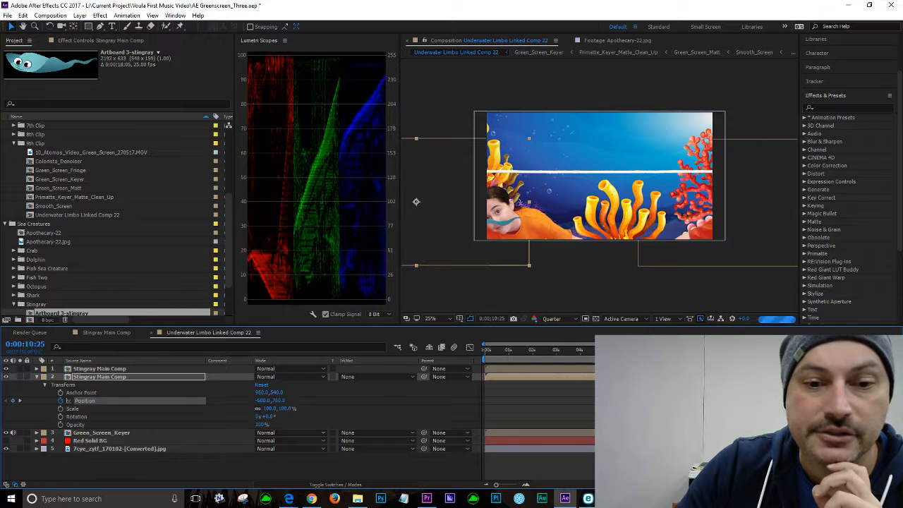
Step: At the start of the timeline, move the duplicate stingray back beyond the right edge to add the starting Position keyframe
{"action": "key", "text": "Home"}
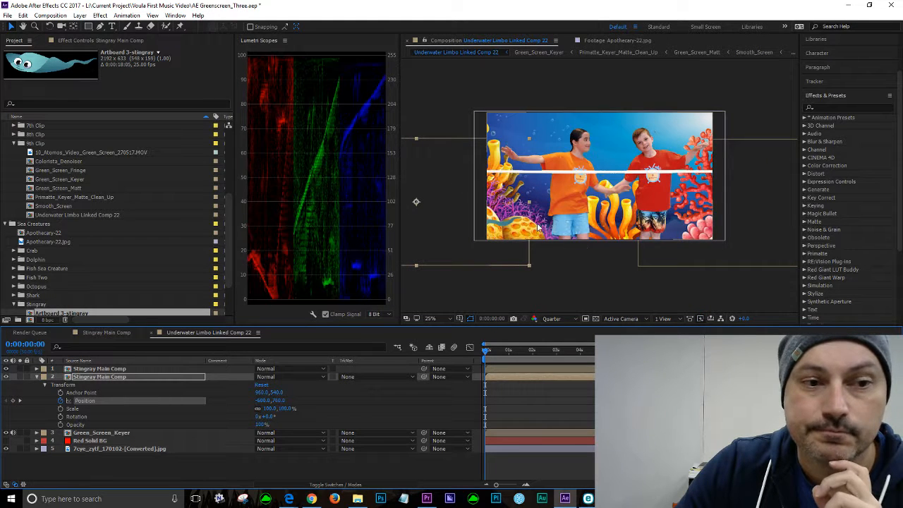
{"action": "left_click", "coordinate": [438, 222]}
{"action": "left_click_drag", "start_coordinate": [438, 222], "coordinate": [771, 233]}
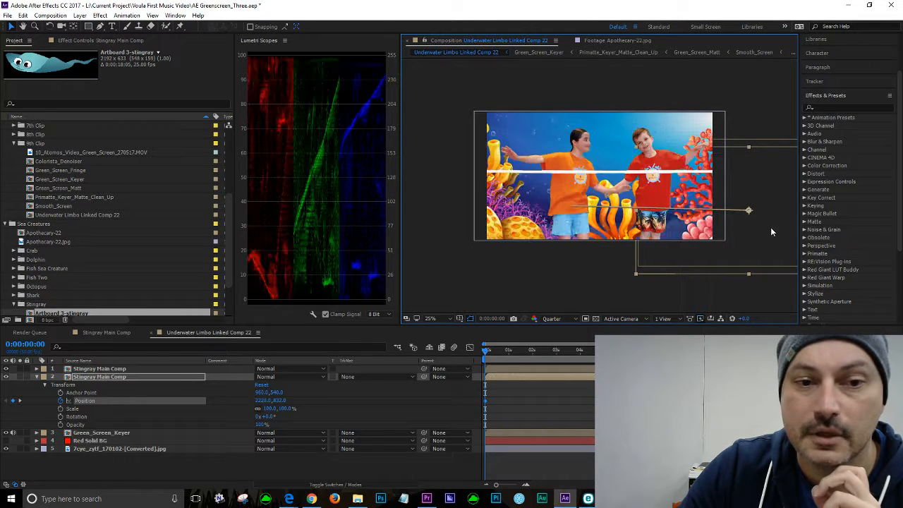
Step: Apply Easy Ease Out to the first Position keyframe of the duplicate stingray
{"action": "right_click", "coordinate": [487, 406]}
{"action": "mouse_move", "coordinate": [528, 395]}
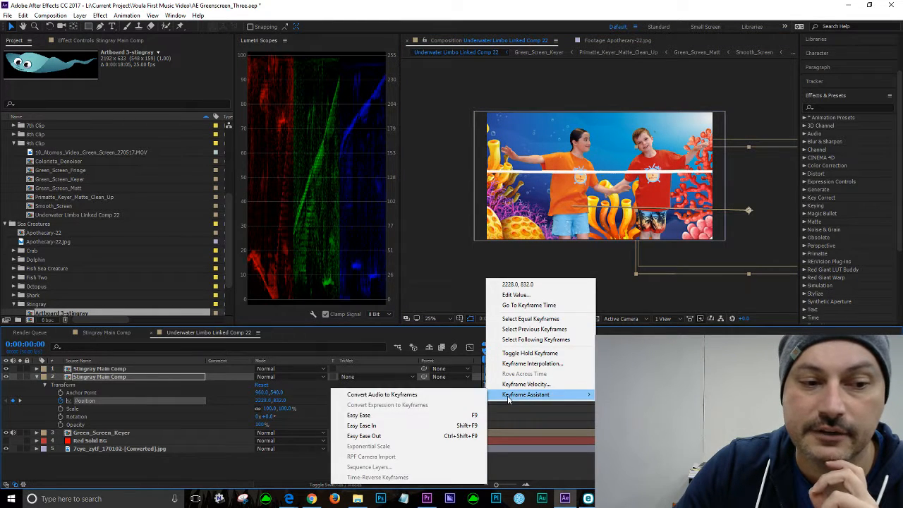
{"action": "left_click", "coordinate": [364, 437]}
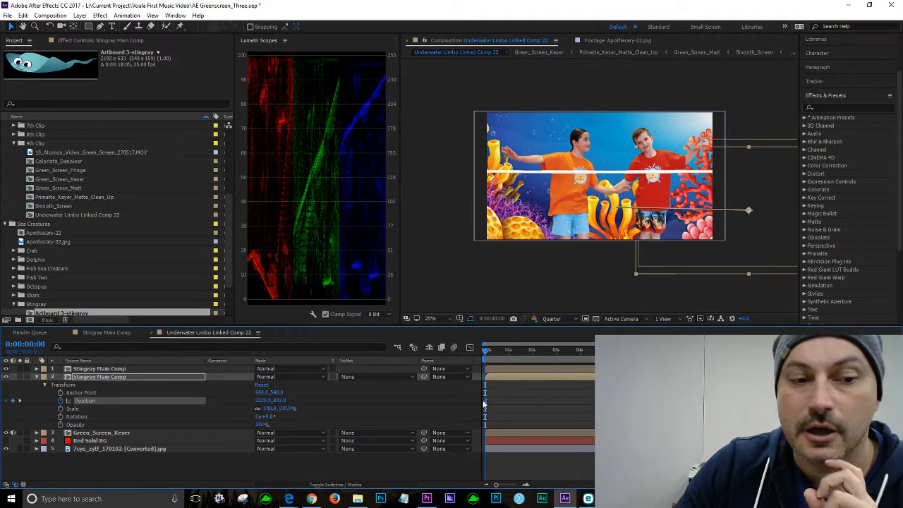
Step: Play and scrub through the composition to preview the stingray swimming across the scene
{"action": "mouse_move", "coordinate": [486, 405]}
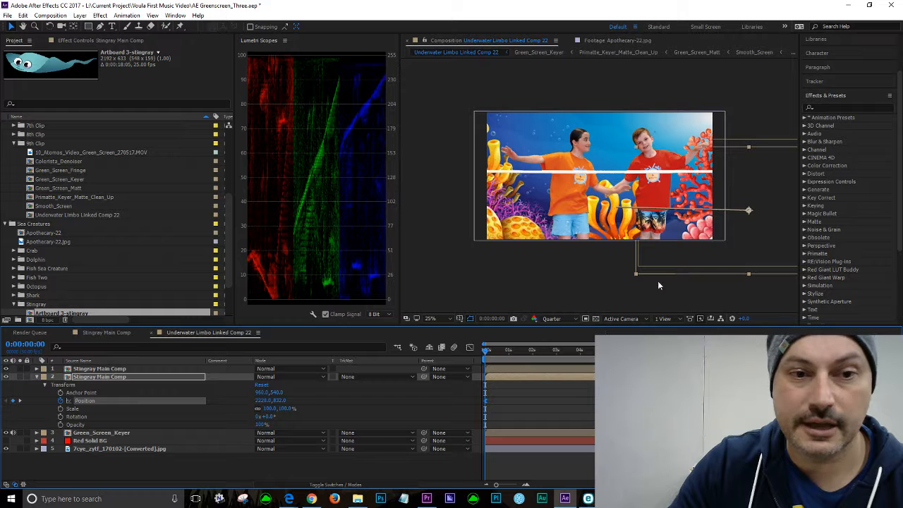
{"action": "key", "text": "space"}
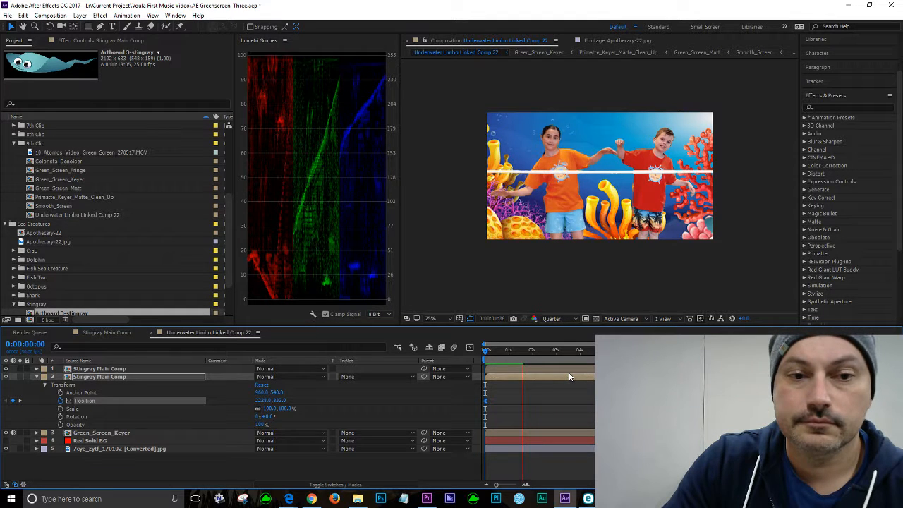
{"action": "key", "text": "space"}
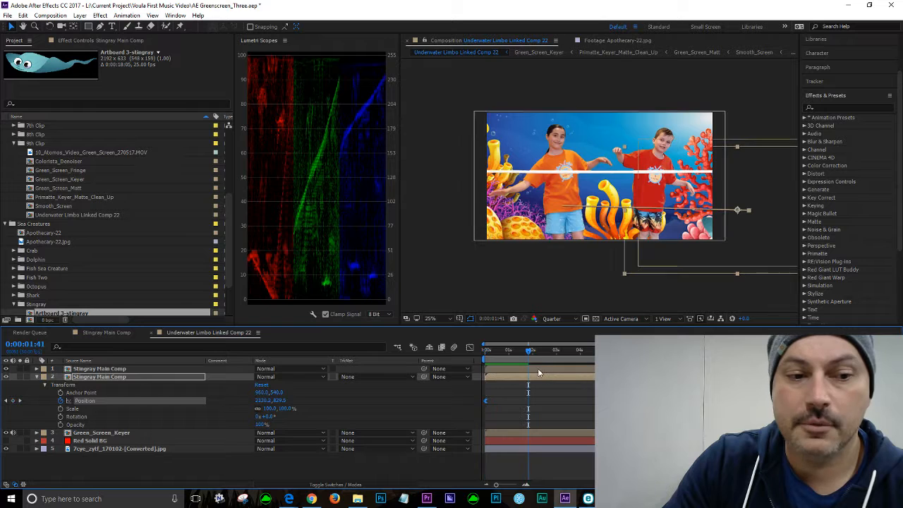
{"action": "left_click_drag", "start_coordinate": [528, 350], "coordinate": [452, 355]}
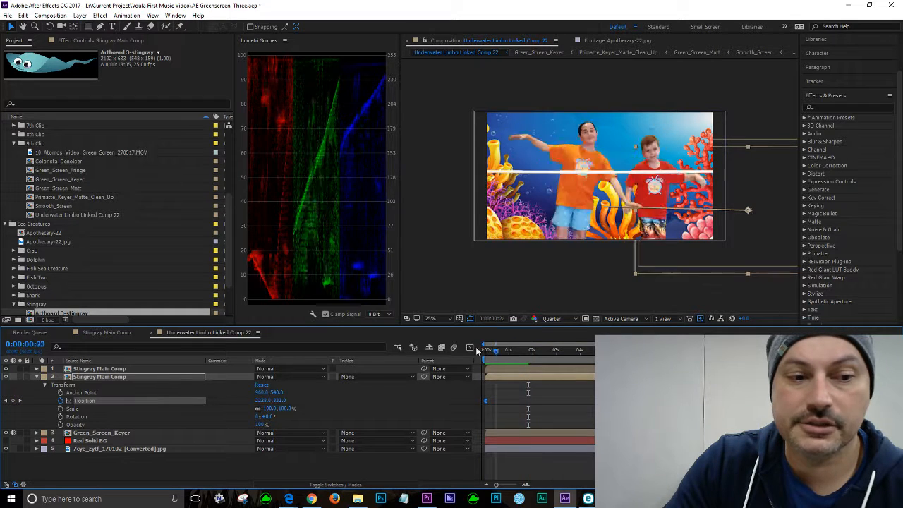
{"action": "key", "text": "space"}
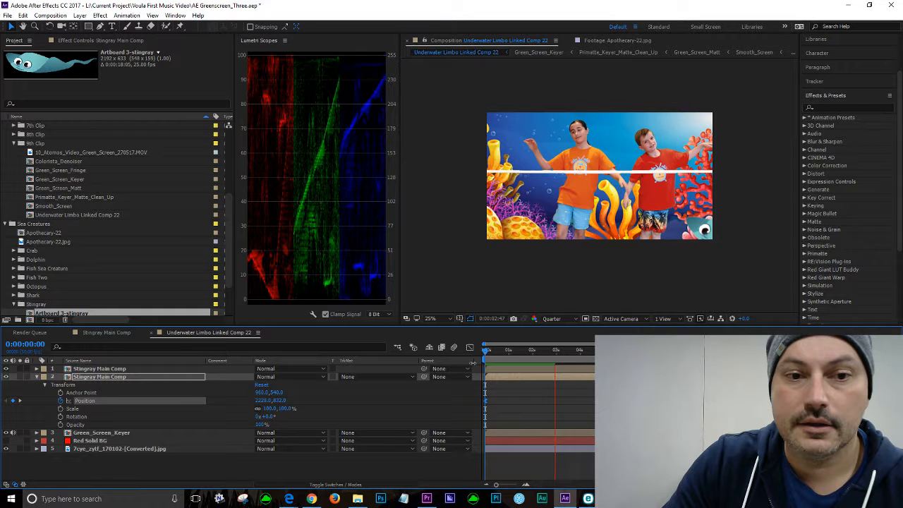
{"action": "key", "text": "space"}
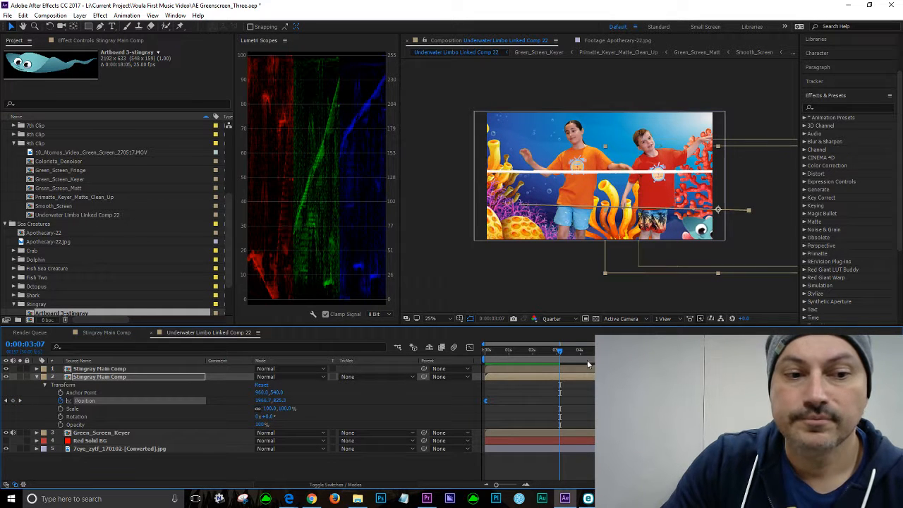
{"action": "left_click_drag", "start_coordinate": [562, 351], "coordinate": [528, 348]}
{"action": "left_click_drag", "start_coordinate": [527, 349], "coordinate": [580, 350]}
{"action": "key", "text": "space"}
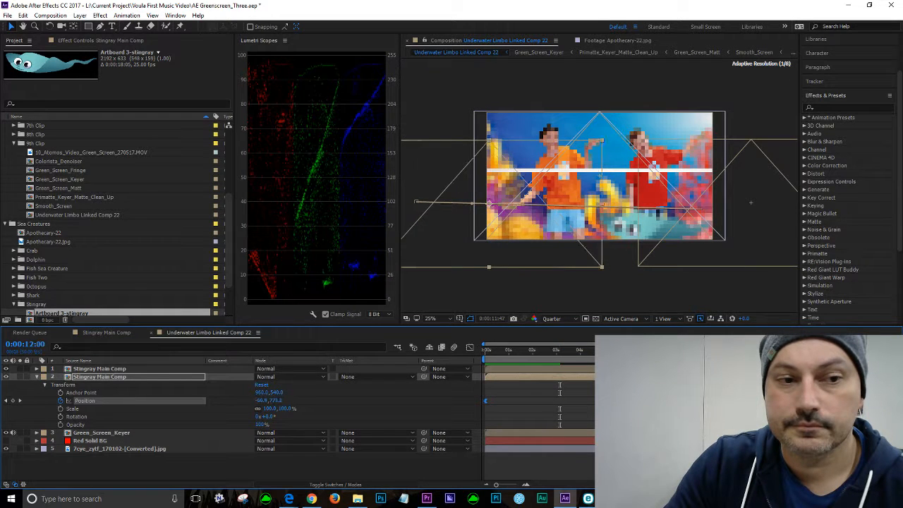
{"action": "left_click_drag", "start_coordinate": [563, 350], "coordinate": [790, 347]}
{"action": "left_click_drag", "start_coordinate": [818, 401], "coordinate": [792, 401]}
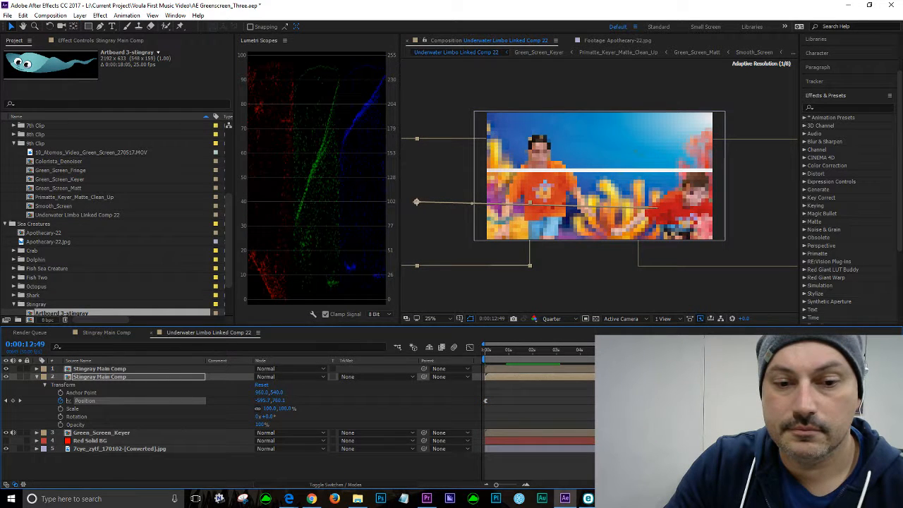
{"action": "left_click", "coordinate": [498, 353]}
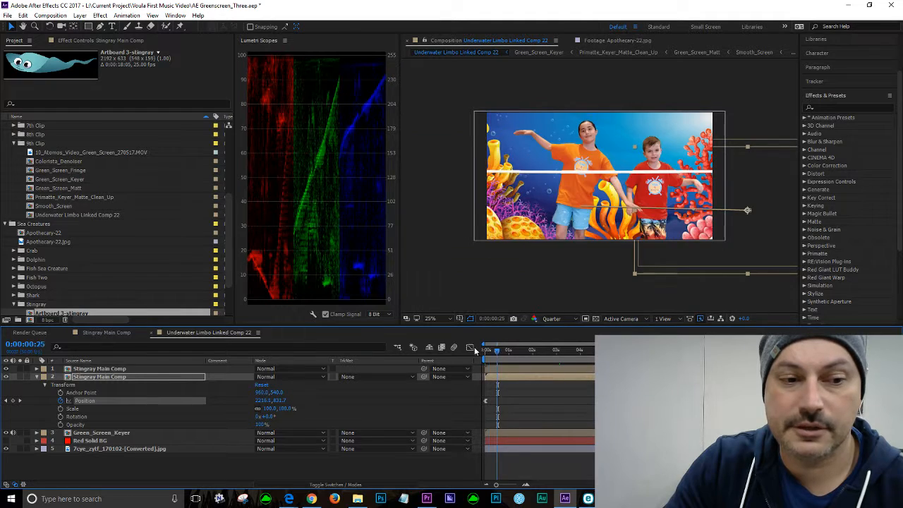
{"action": "key", "text": "Home"}
{"action": "left_click_drag", "start_coordinate": [486, 350], "coordinate": [557, 351]}
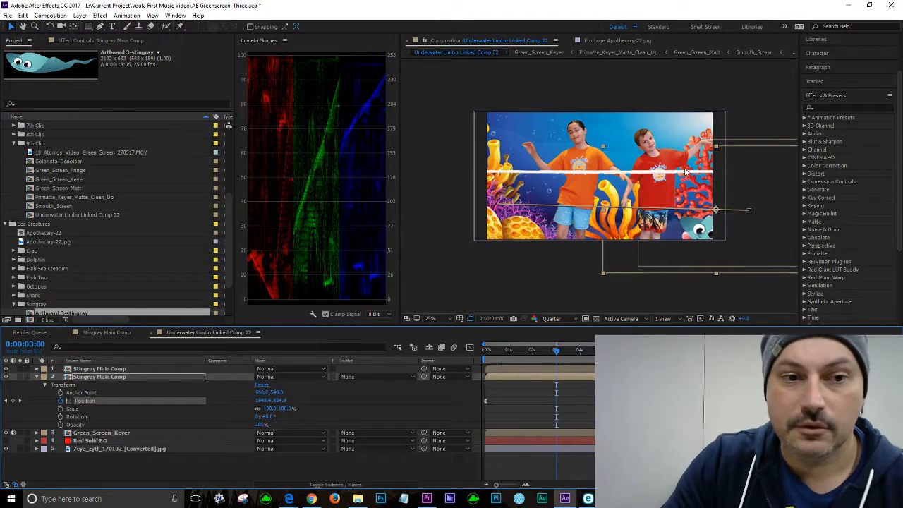
Step: Inspect the stingray closely around 0:00:06:04, then return to the start with the Selection tool
{"action": "key", "text": "period"}
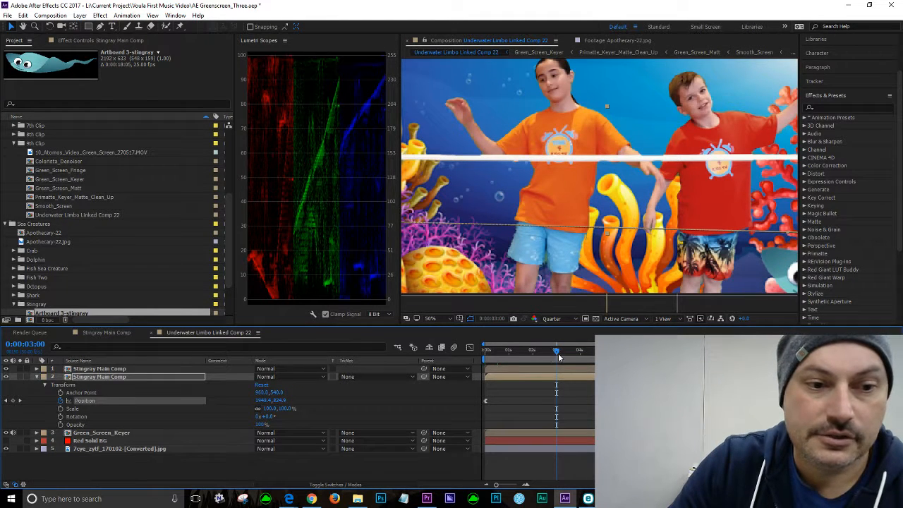
{"action": "mouse_move", "coordinate": [556, 350]}
{"action": "left_mouse_down"}
{"action": "mouse_move", "coordinate": [526, 353]}
{"action": "mouse_move", "coordinate": [547, 352]}
{"action": "left_mouse_up"}
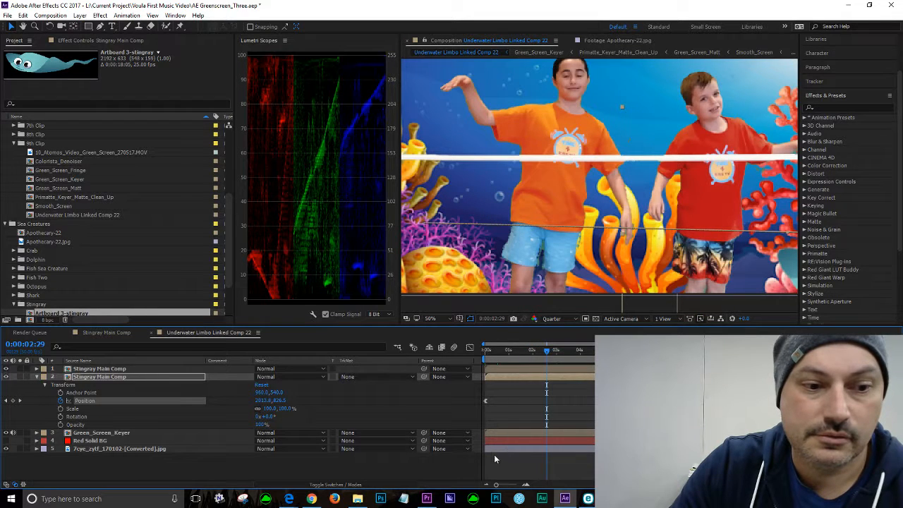
{"action": "key", "text": "h"}
{"action": "left_click_drag", "start_coordinate": [655, 259], "coordinate": [503, 239]}
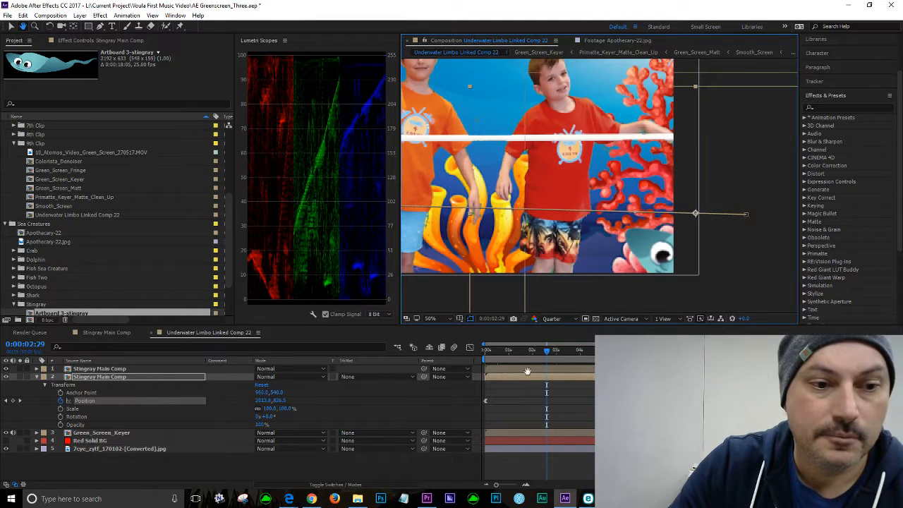
{"action": "left_click_drag", "start_coordinate": [548, 352], "coordinate": [630, 351]}
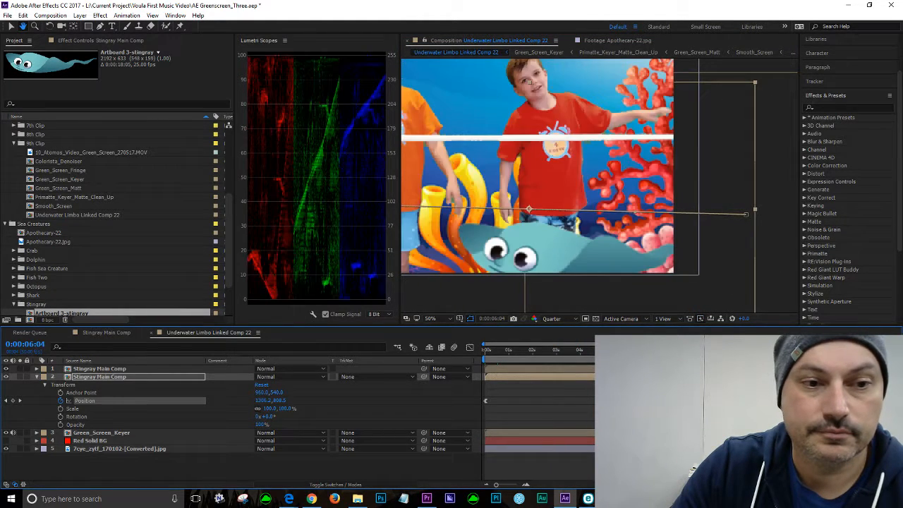
{"action": "key", "text": "comma"}
{"action": "key", "text": "comma"}
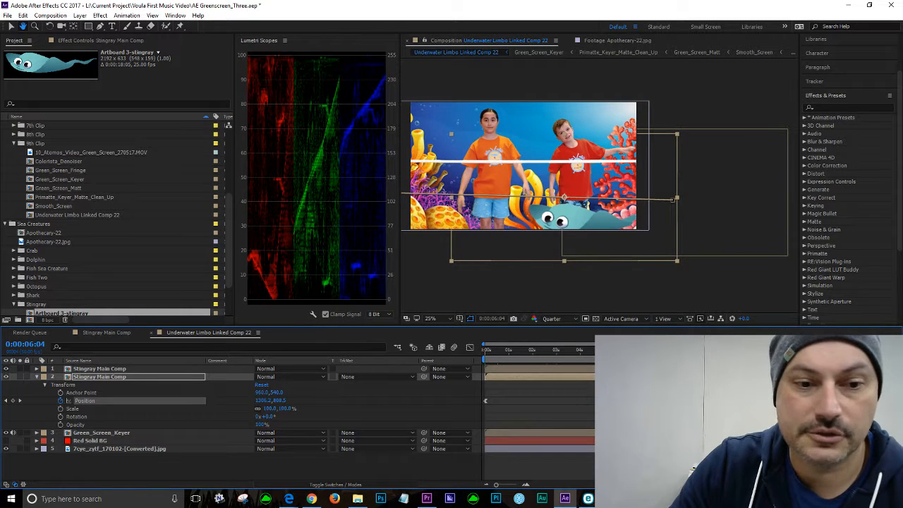
{"action": "key", "text": "Home"}
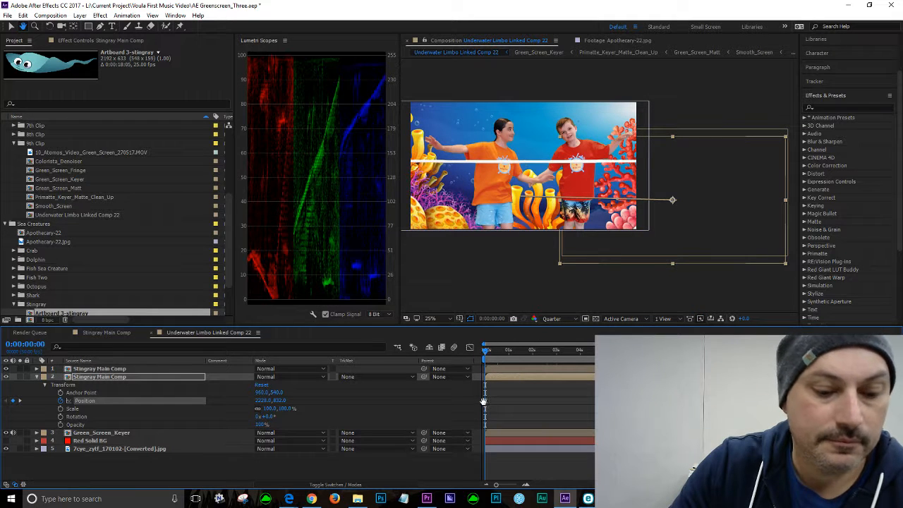
{"action": "key", "text": "v"}
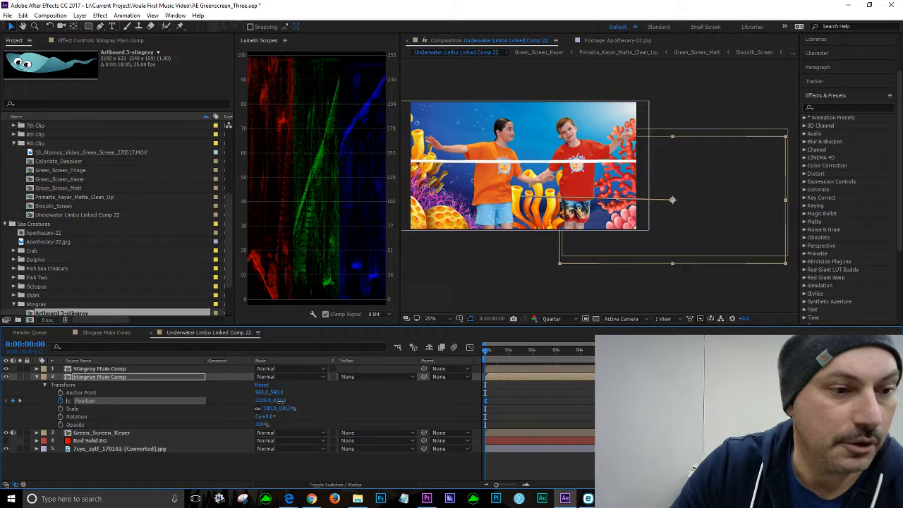
Step: Raise the duplicate stingray's starting Position to about 2228, 651 and play the composition from the start
{"action": "left_click_drag", "start_coordinate": [280, 400], "coordinate": [302, 297]}
{"action": "left_click", "coordinate": [484, 351]}
{"action": "key", "text": "space"}
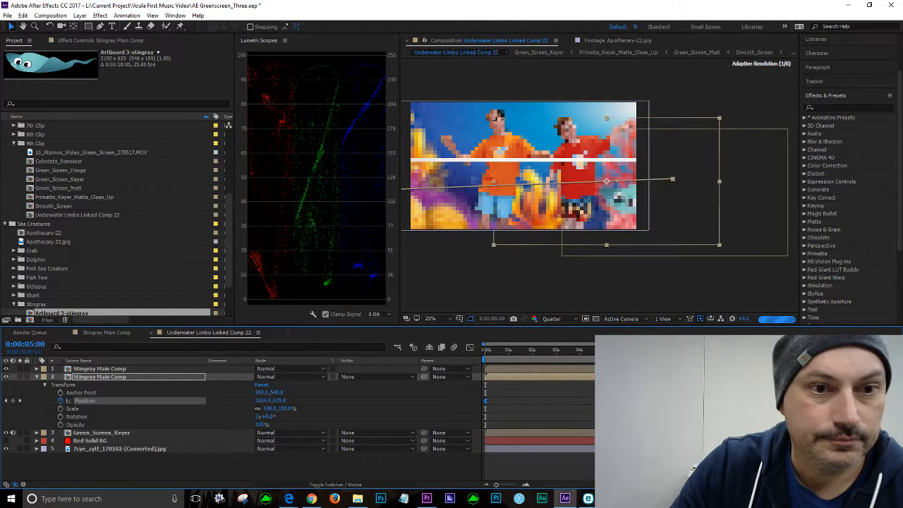
Step: At about 0:00:06:29, move the duplicate stingray slightly lower, to about 1184, 726
{"action": "left_click_drag", "start_coordinate": [643, 351], "coordinate": [640, 350]}
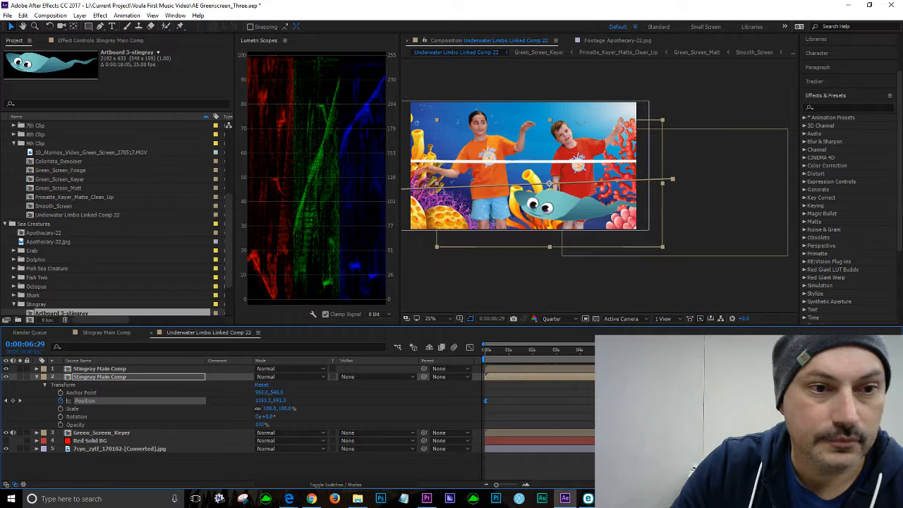
{"action": "left_click", "coordinate": [617, 185]}
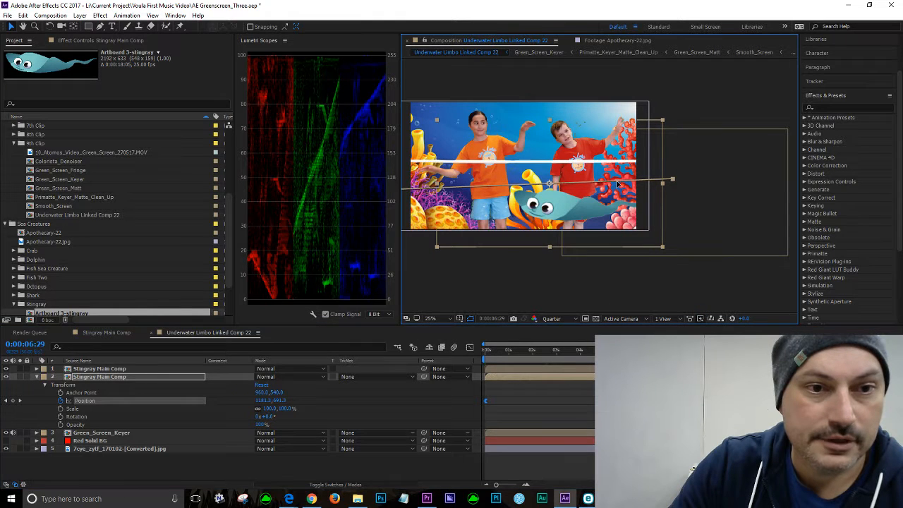
{"action": "left_click_drag", "start_coordinate": [617, 184], "coordinate": [620, 197]}
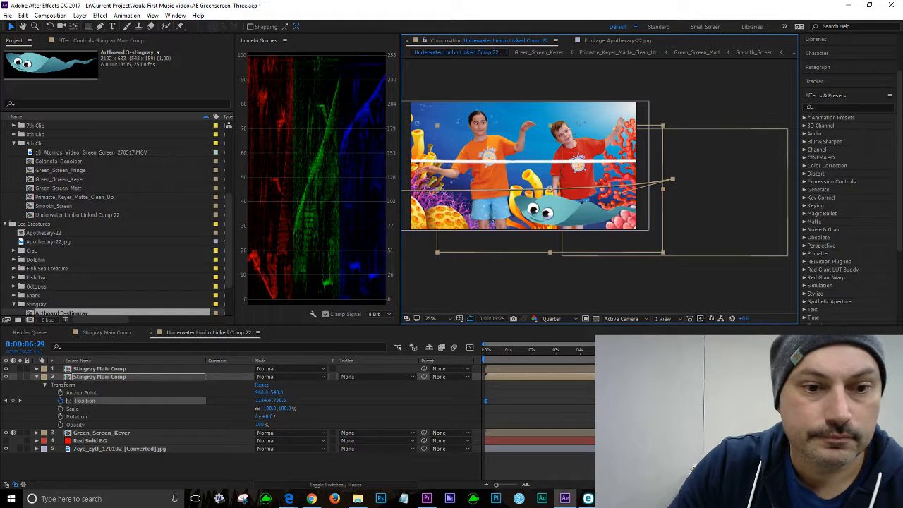
Step: At 0:00:04:09, move the duplicate stingray left to about 1020, 736
{"action": "left_click_drag", "start_coordinate": [640, 350], "coordinate": [584, 351]}
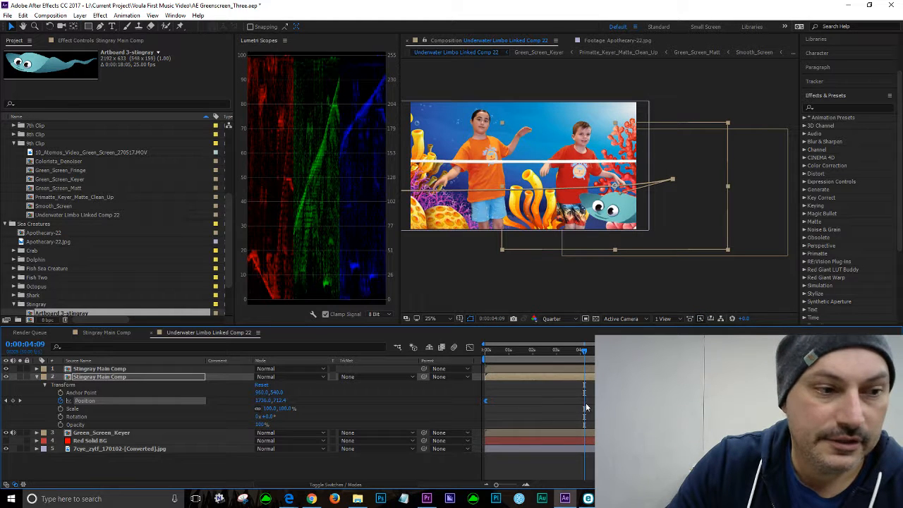
{"action": "left_click_drag", "start_coordinate": [620, 208], "coordinate": [534, 210]}
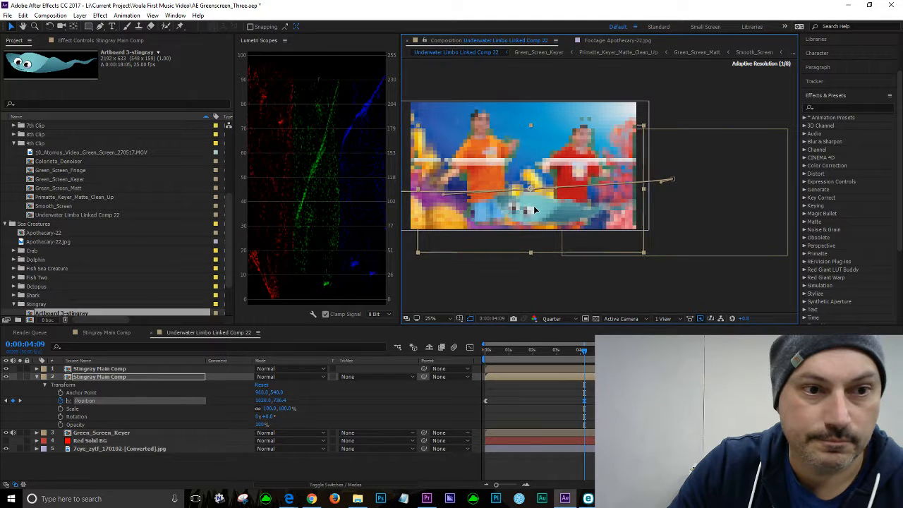
Step: Play, scrub and step between Position keyframes to preview the duplicate stingray's motion
{"action": "left_click_drag", "start_coordinate": [584, 350], "coordinate": [443, 348]}
{"action": "key", "text": "space"}
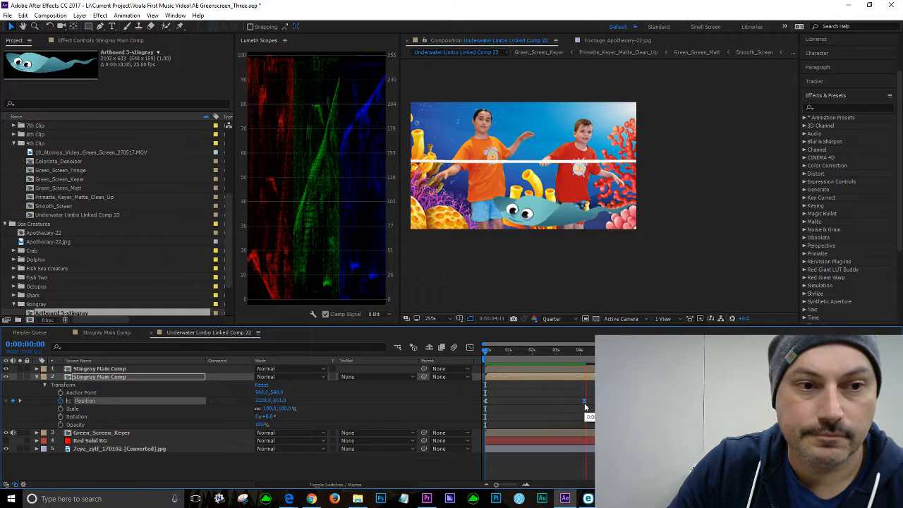
{"action": "key", "text": "space"}
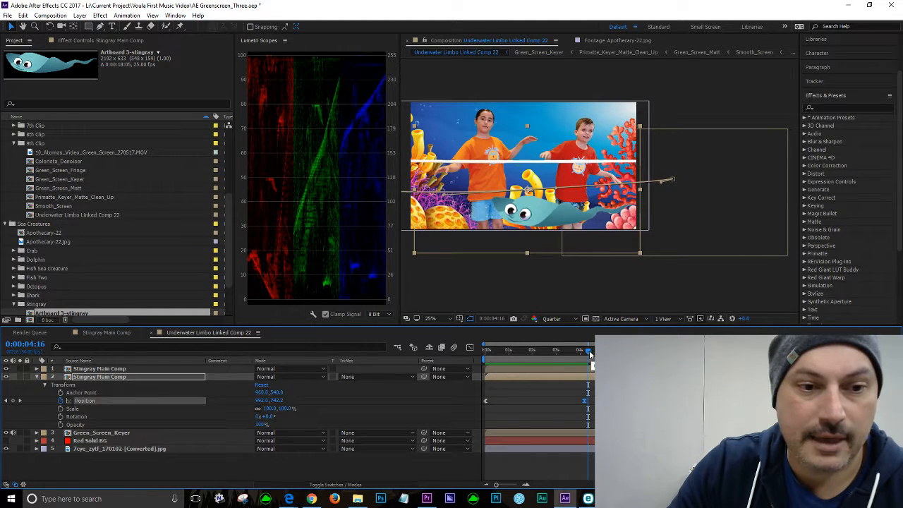
{"action": "left_click_drag", "start_coordinate": [589, 352], "coordinate": [593, 352]}
{"action": "key", "text": "space"}
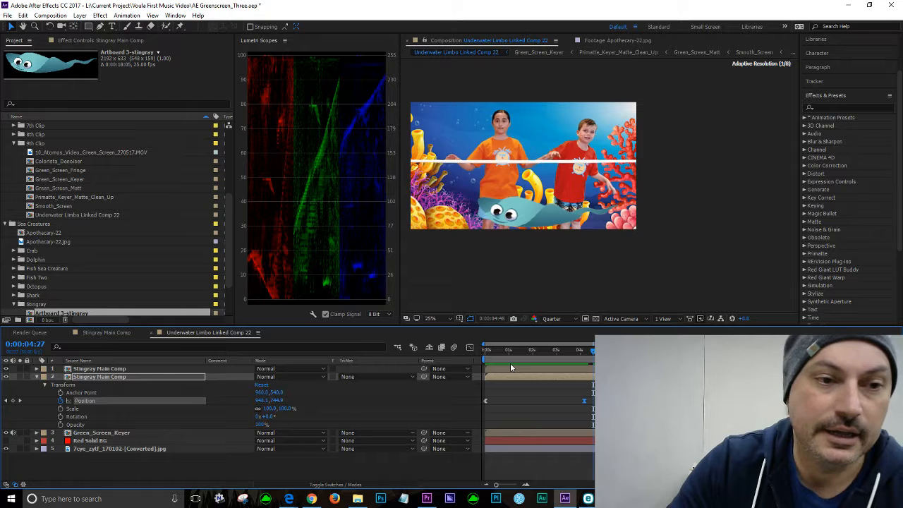
{"action": "key", "text": "space"}
{"action": "left_click_drag", "start_coordinate": [604, 352], "coordinate": [583, 352]}
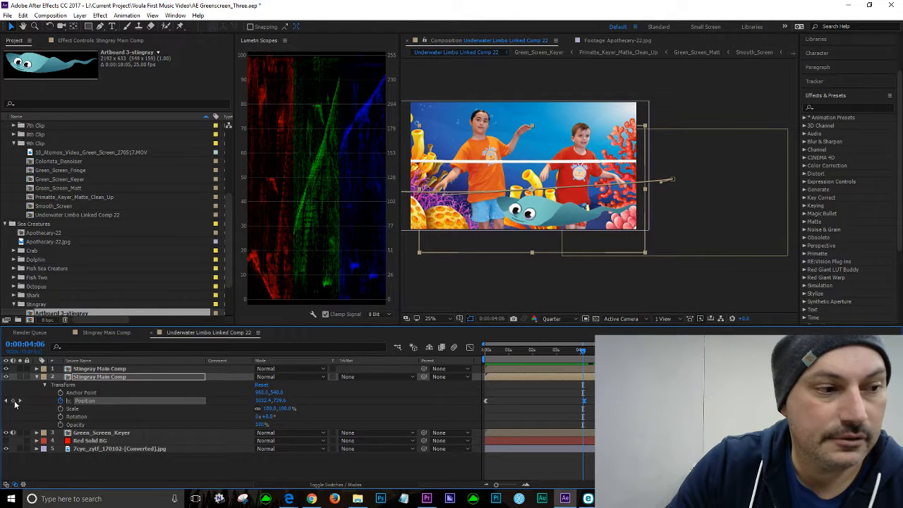
{"action": "left_click", "coordinate": [7, 401]}
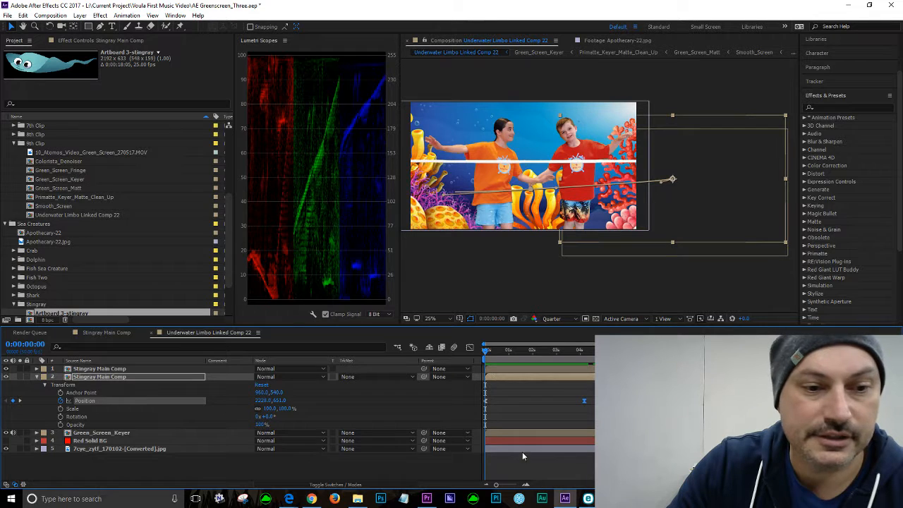
{"action": "left_click", "coordinate": [20, 400]}
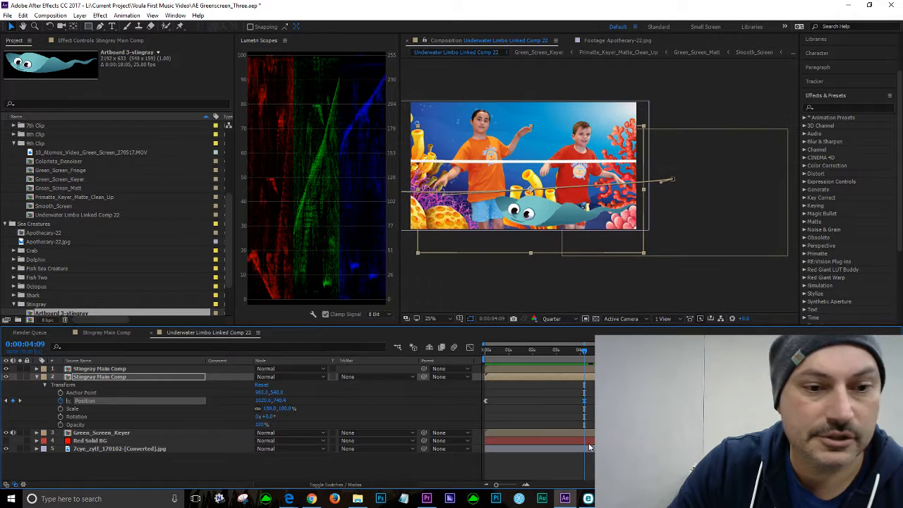
Step: Open the Graph Editor and inspect the 0:00:04:09 keyframe's velocity and the Position speed and value graphs
{"action": "left_click", "coordinate": [470, 349]}
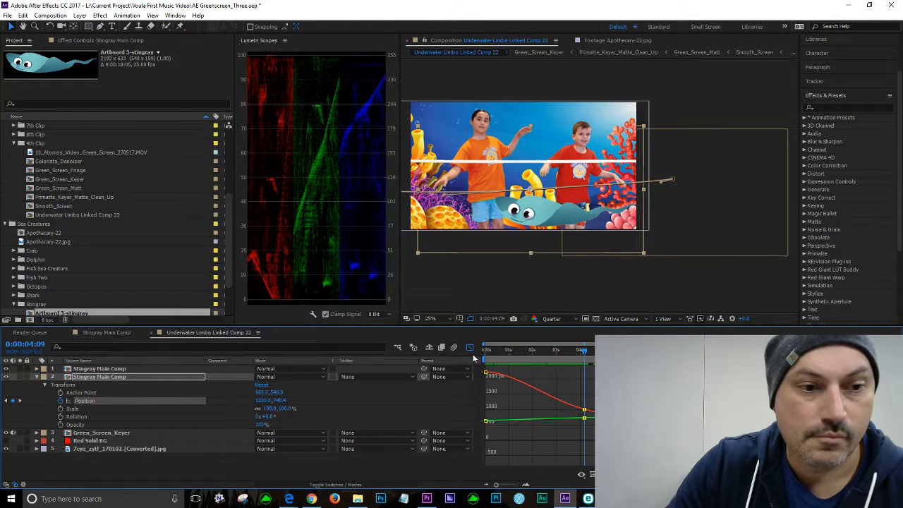
{"action": "right_click", "coordinate": [582, 412]}
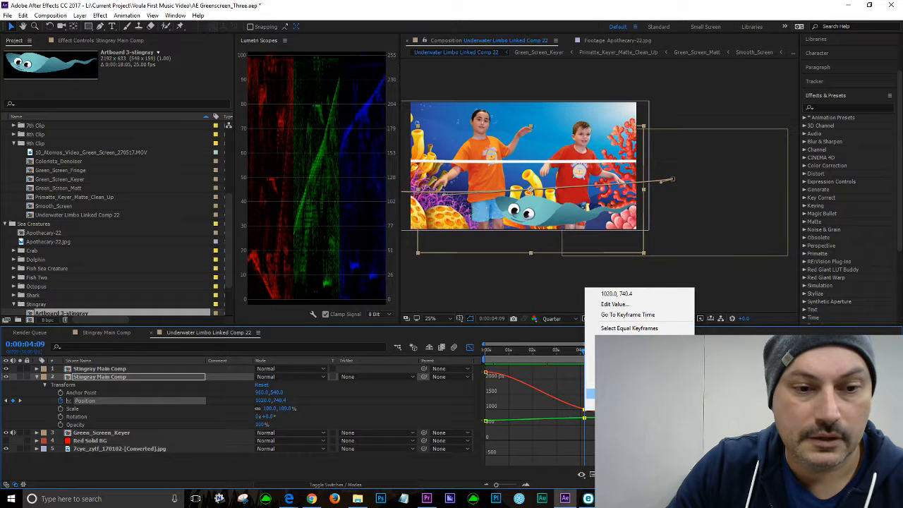
{"action": "left_click", "coordinate": [621, 394]}
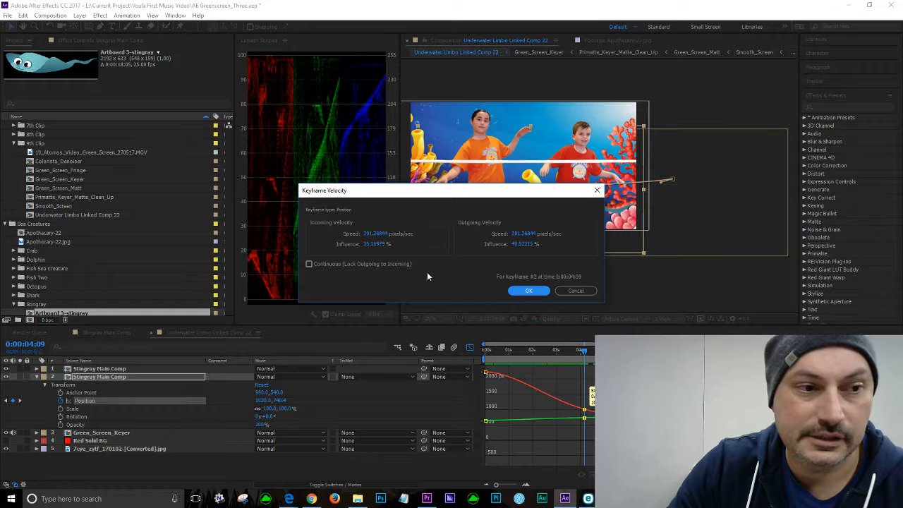
{"action": "left_click", "coordinate": [524, 293]}
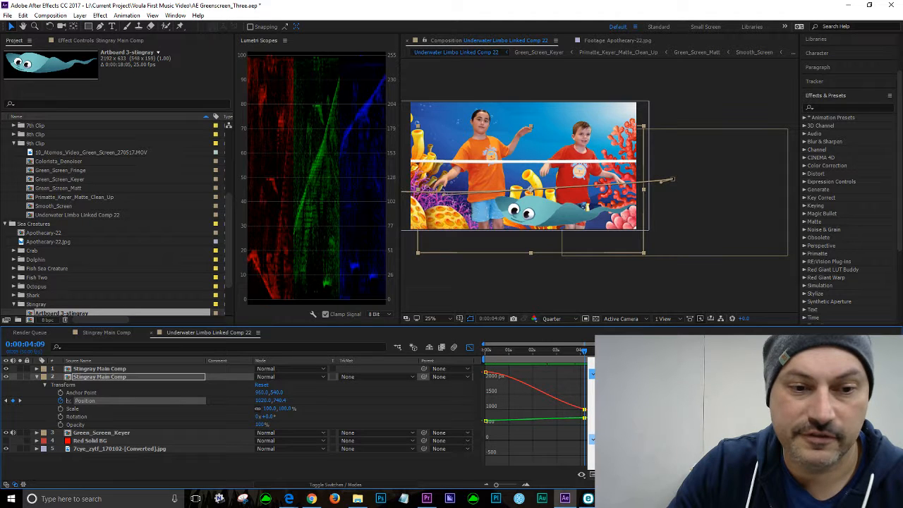
{"action": "left_click", "coordinate": [628, 384]}
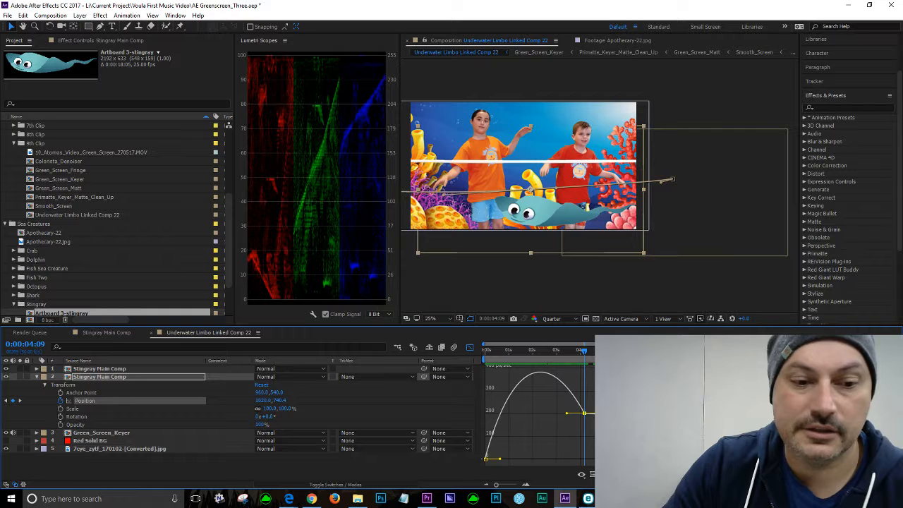
{"action": "left_click", "coordinate": [595, 475]}
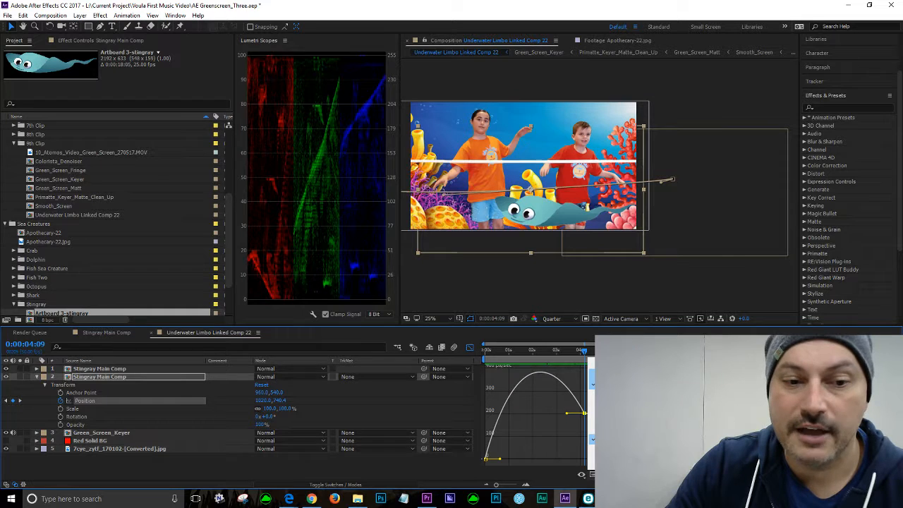
{"action": "left_click", "coordinate": [621, 374]}
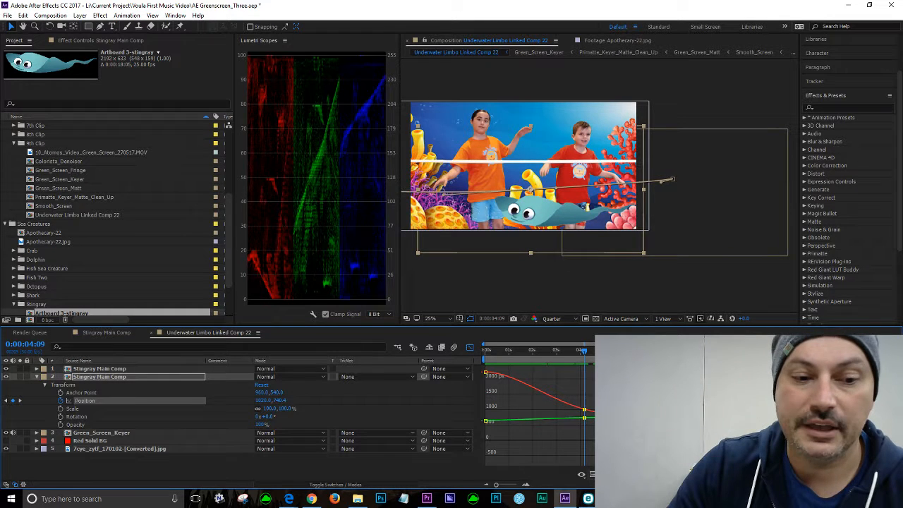
{"action": "left_click", "coordinate": [594, 475]}
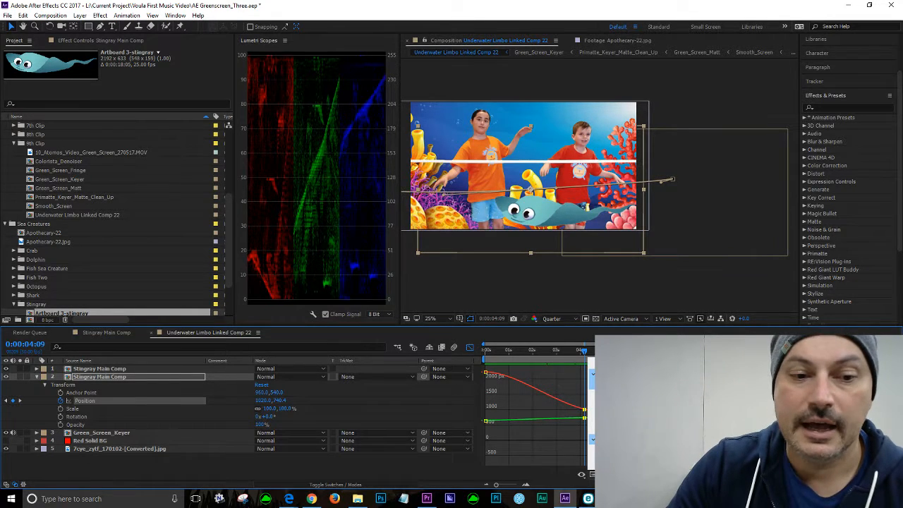
{"action": "left_click", "coordinate": [621, 384]}
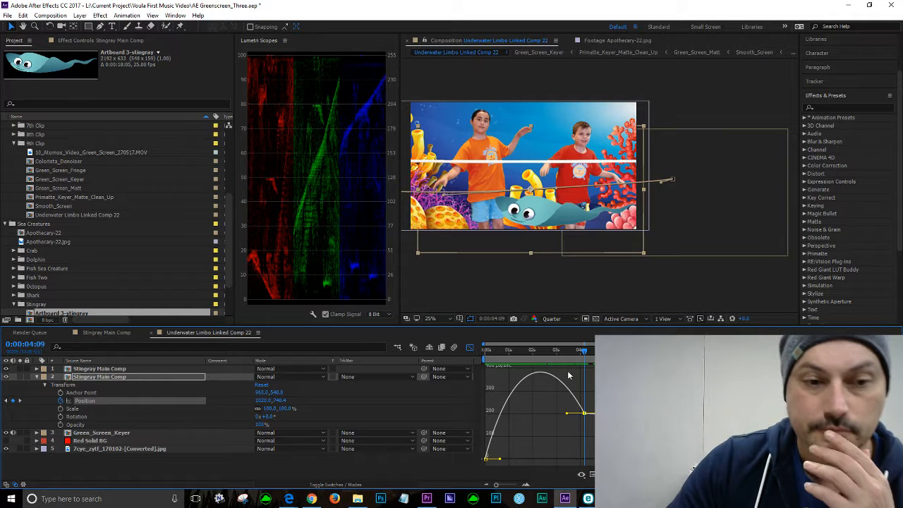
Step: Raise the outgoing speed after the 0:00:04:09 Position keyframe in the speed graph
{"action": "left_click_drag", "start_coordinate": [584, 353], "coordinate": [445, 363]}
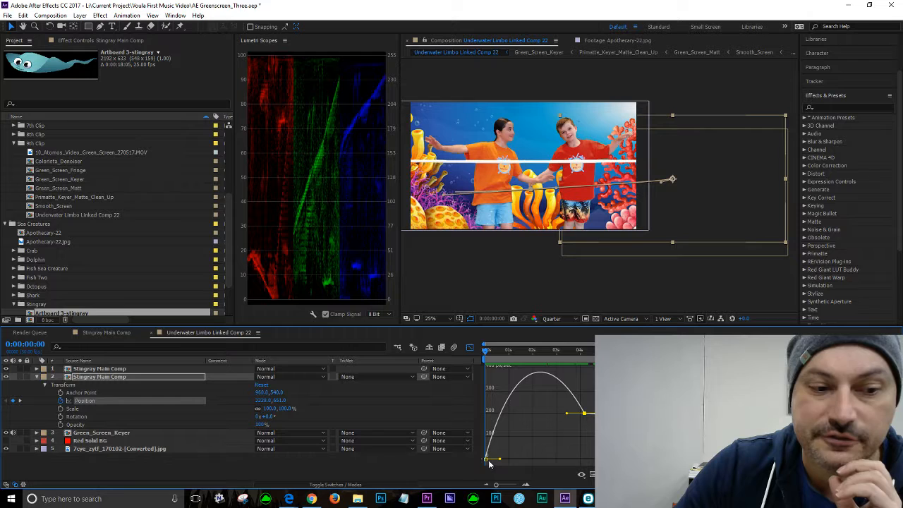
{"action": "left_click_drag", "start_coordinate": [489, 355], "coordinate": [540, 359]}
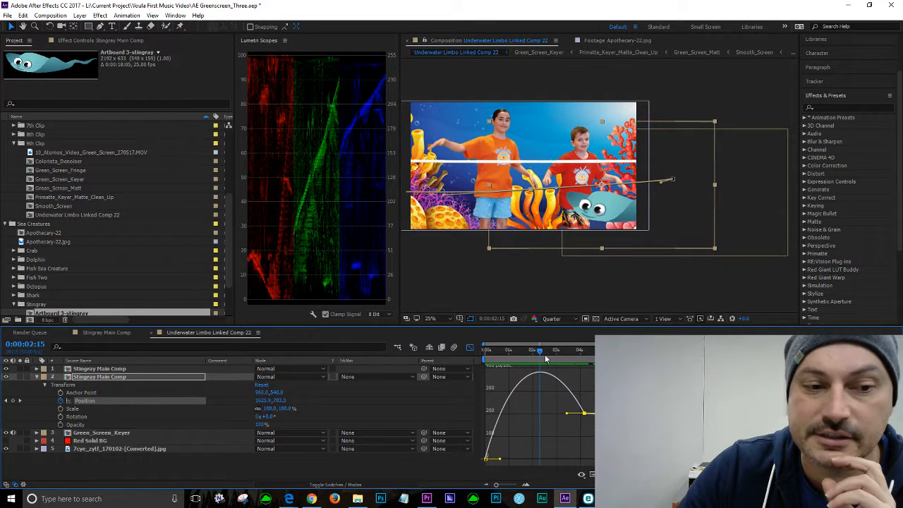
{"action": "left_click_drag", "start_coordinate": [541, 351], "coordinate": [550, 359]}
{"action": "left_click_drag", "start_coordinate": [555, 362], "coordinate": [682, 376]}
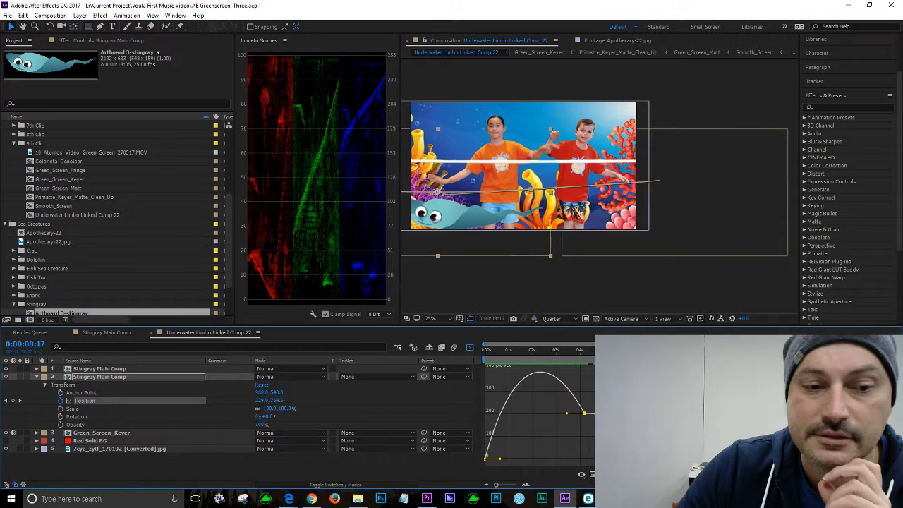
{"action": "left_click_drag", "start_coordinate": [607, 413], "coordinate": [612, 407]}
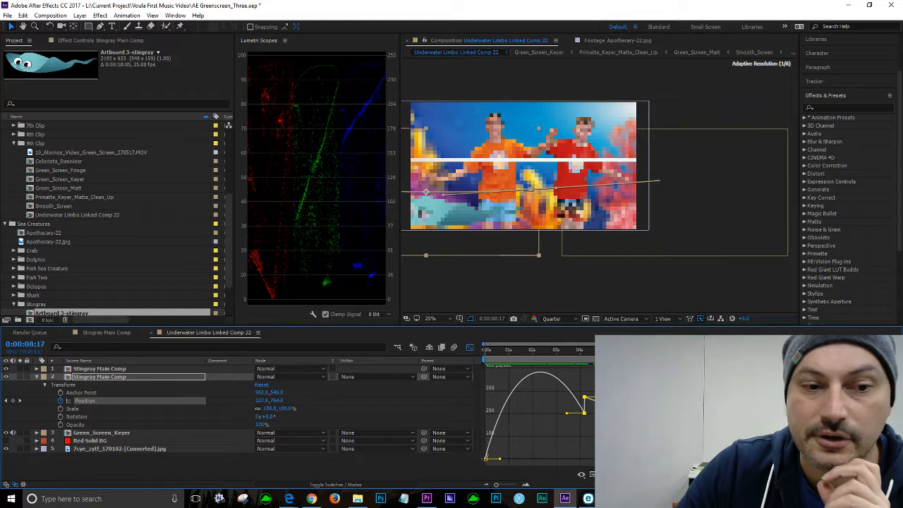
{"action": "left_click_drag", "start_coordinate": [612, 407], "coordinate": [615, 402]}
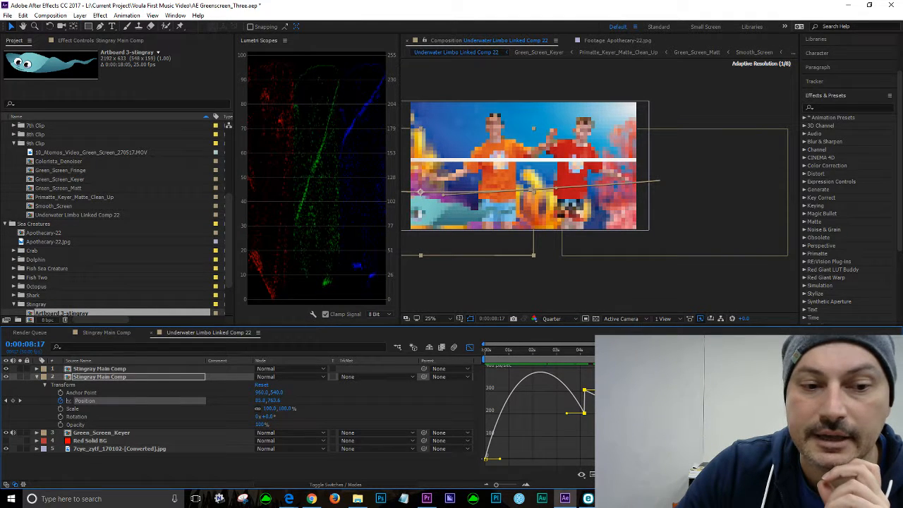
Step: Maximize and zoom the viewer, then play the composition to preview the stingray's revised swim
{"action": "left_click_drag", "start_coordinate": [683, 350], "coordinate": [548, 350]}
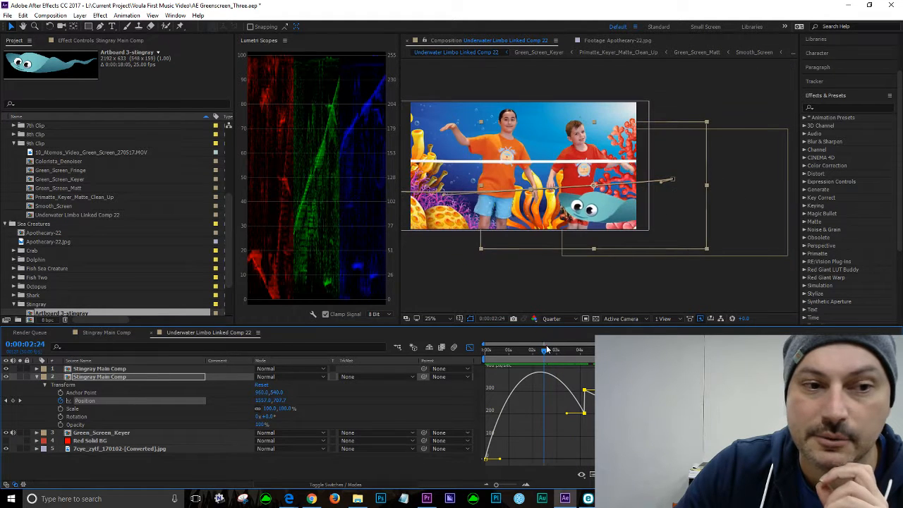
{"action": "key", "text": "period"}
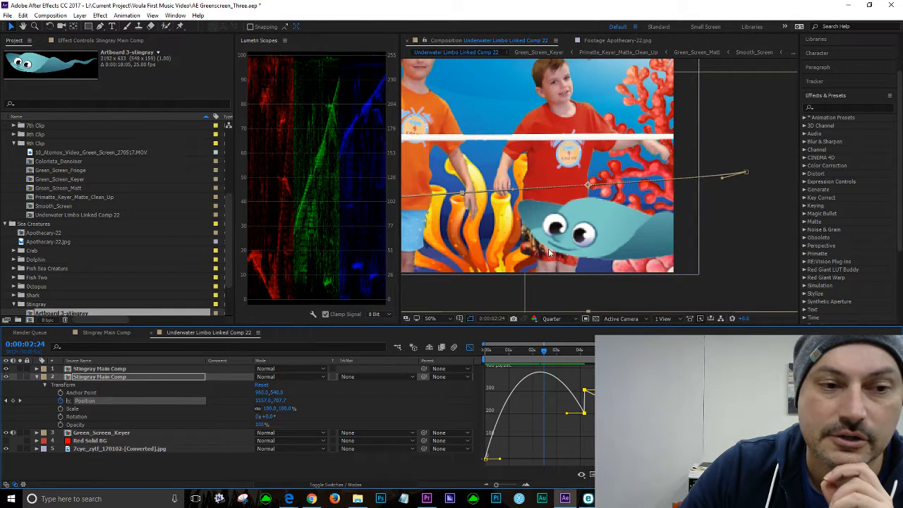
{"action": "key", "text": "comma"}
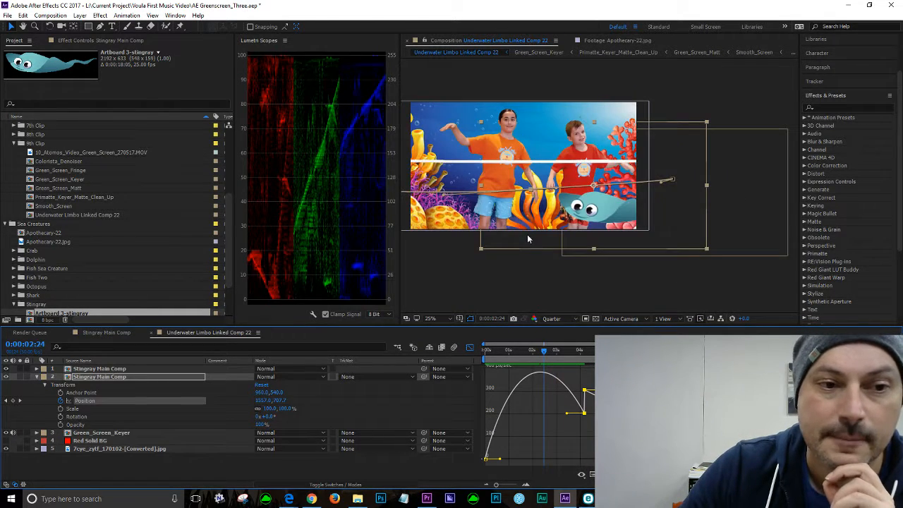
{"action": "left_click", "coordinate": [483, 83]}
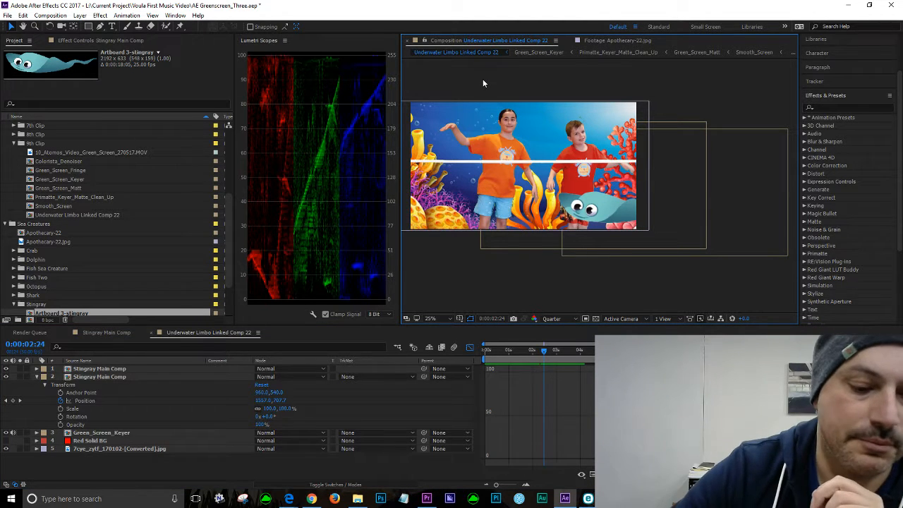
{"action": "key", "text": "grave"}
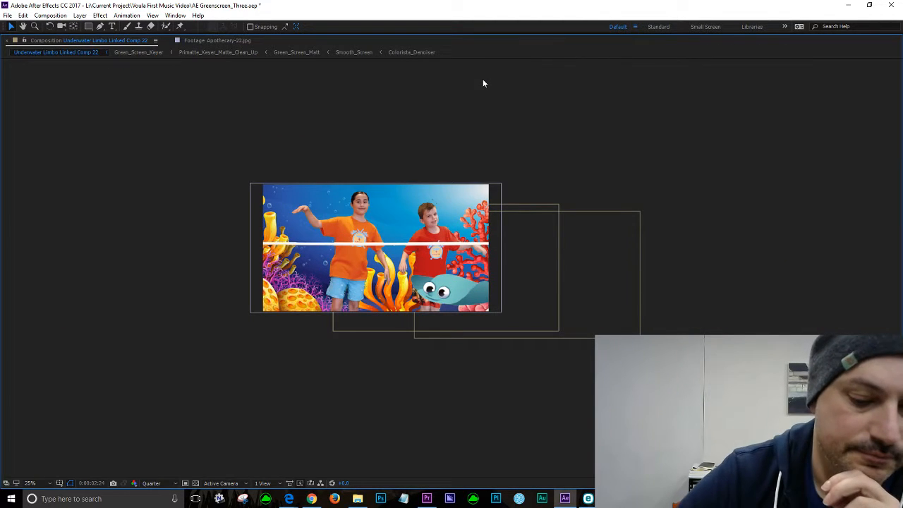
{"action": "key", "text": "period"}
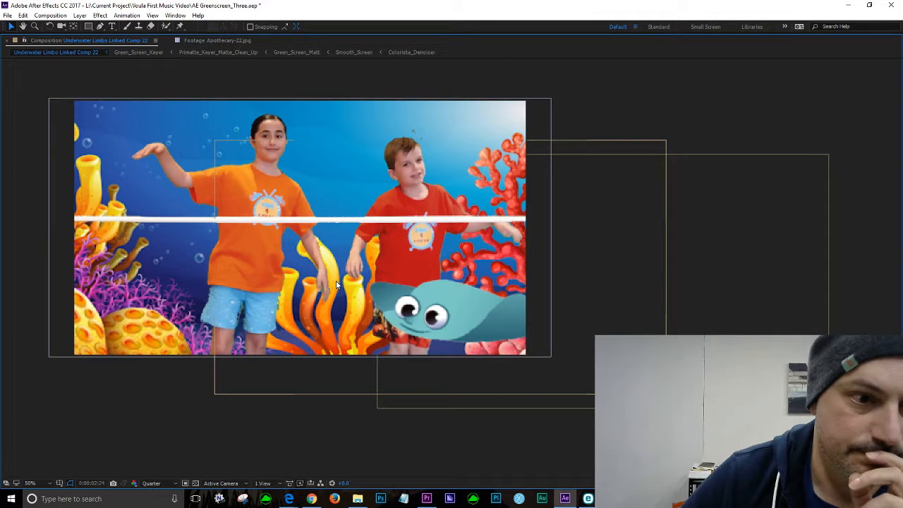
{"action": "key", "text": "space"}
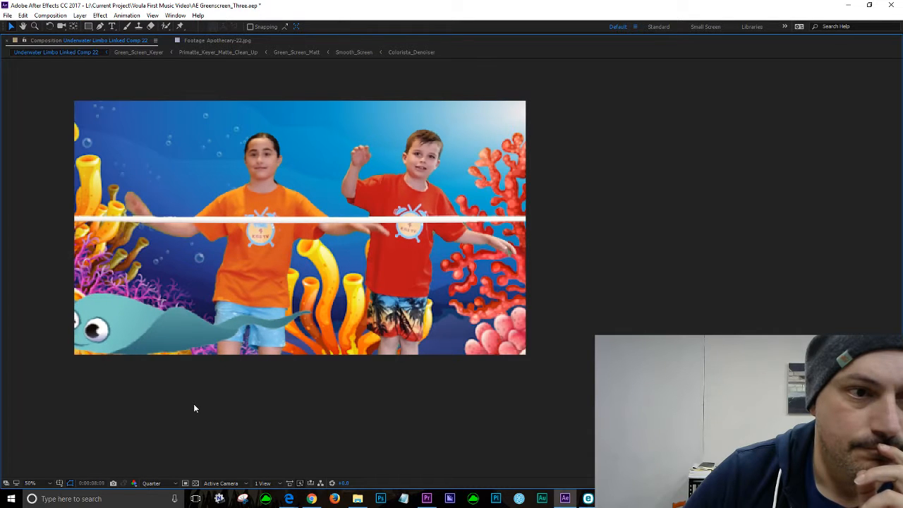
{"action": "key", "text": "space"}
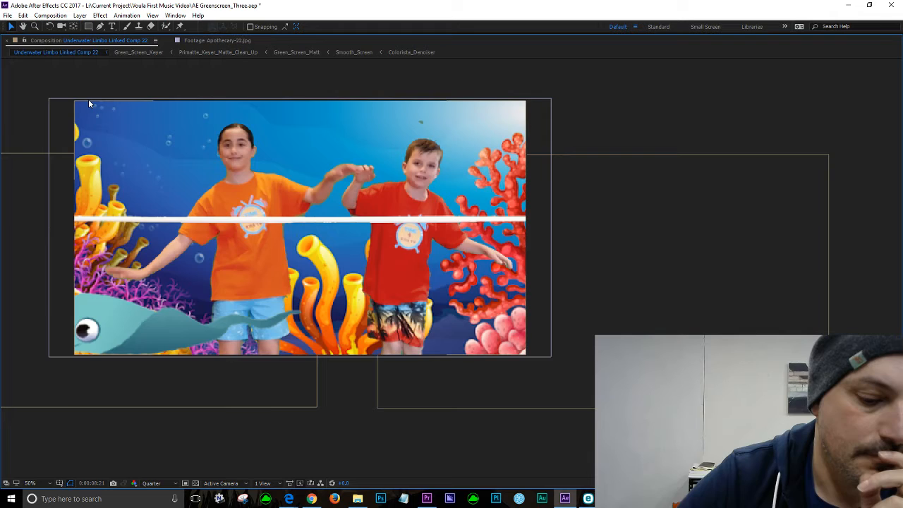
{"action": "key", "text": "grave"}
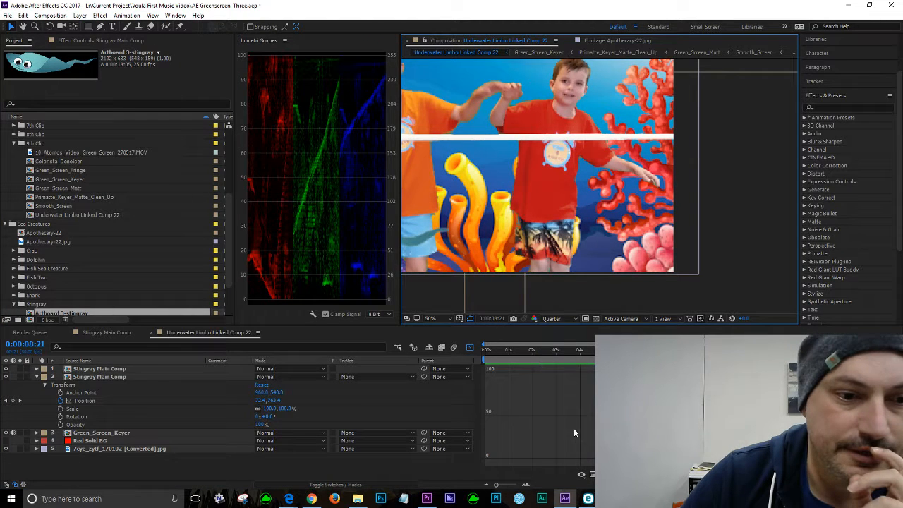
Step: Zoom out the viewer and play the composition from the start to preview the stingray's swim
{"action": "scroll", "coordinate": [576, 264], "scroll_direction": "down", "scroll_amount": 2}
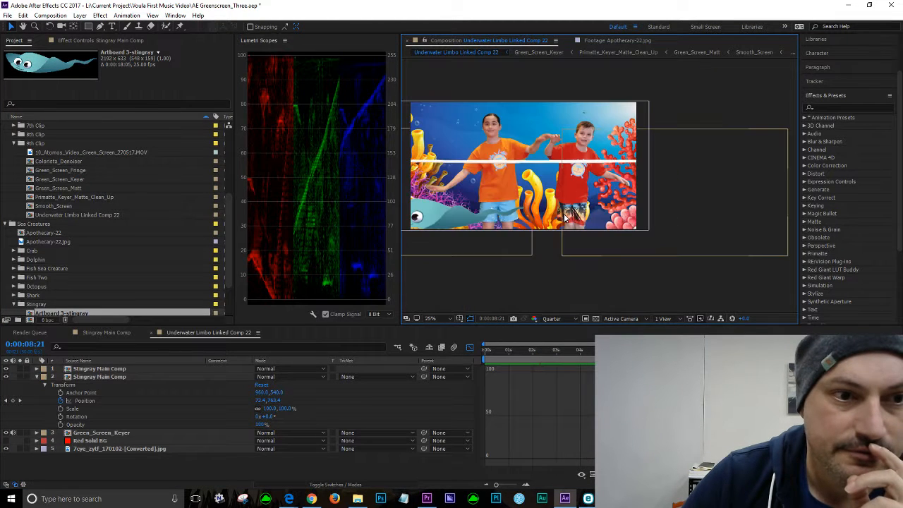
{"action": "left_click", "coordinate": [519, 348]}
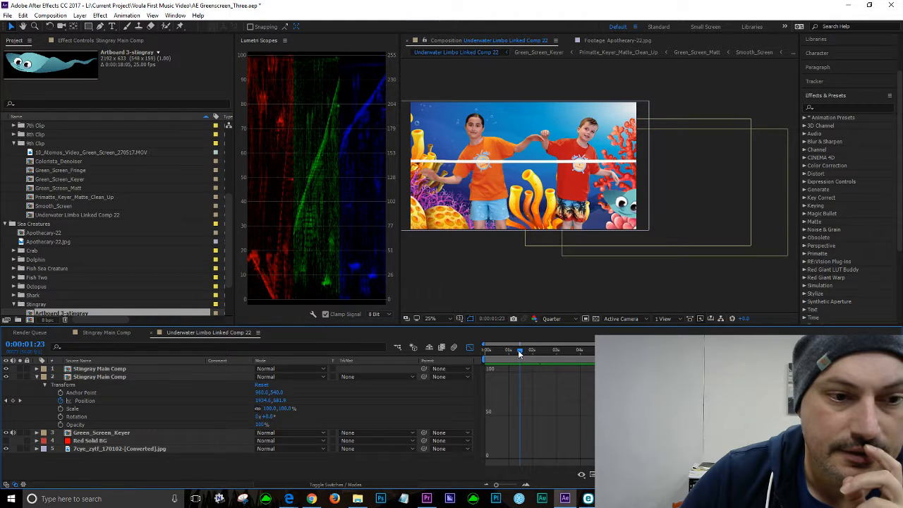
{"action": "left_click_drag", "start_coordinate": [519, 350], "coordinate": [437, 348]}
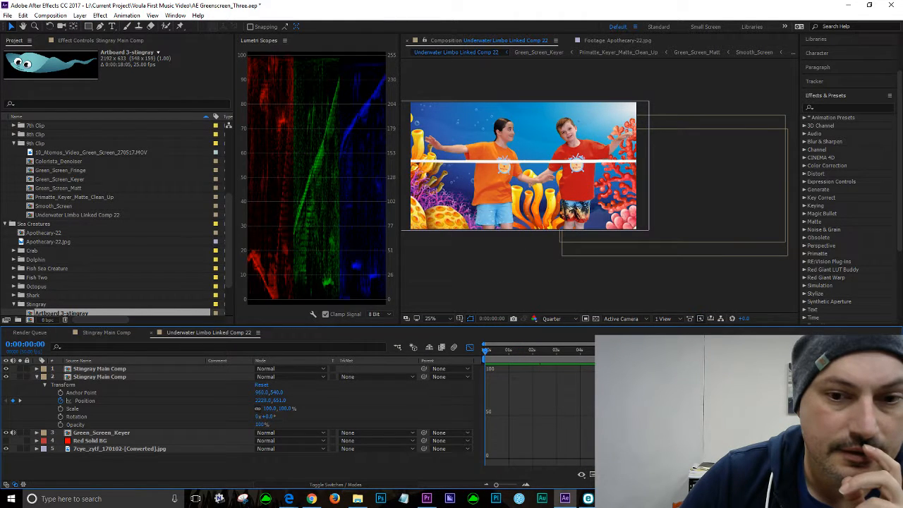
{"action": "key", "text": "space"}
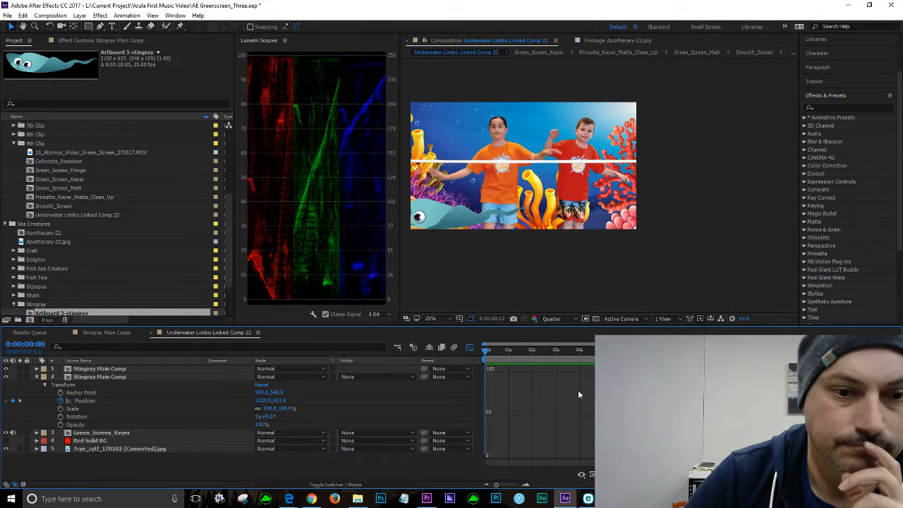
{"action": "key", "text": "space"}
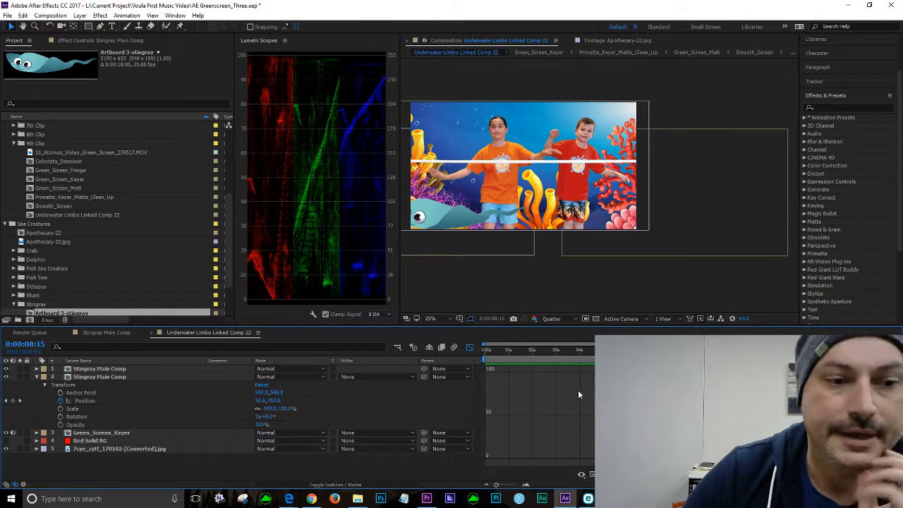
{"action": "left_click", "coordinate": [469, 348]}
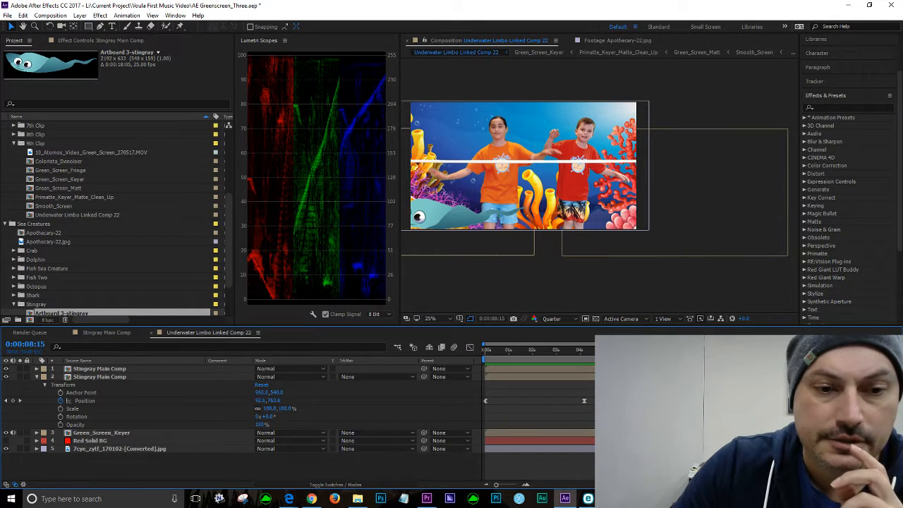
{"action": "key", "text": "Home"}
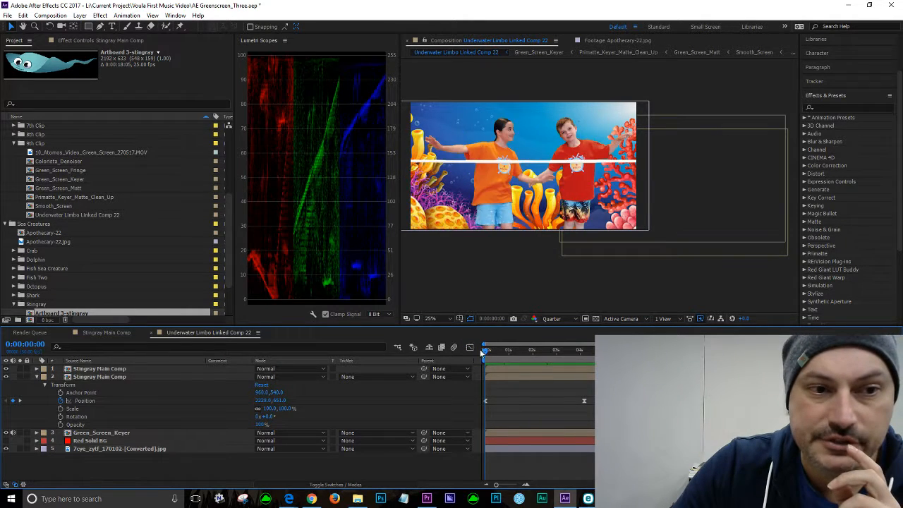
{"action": "key", "text": "space"}
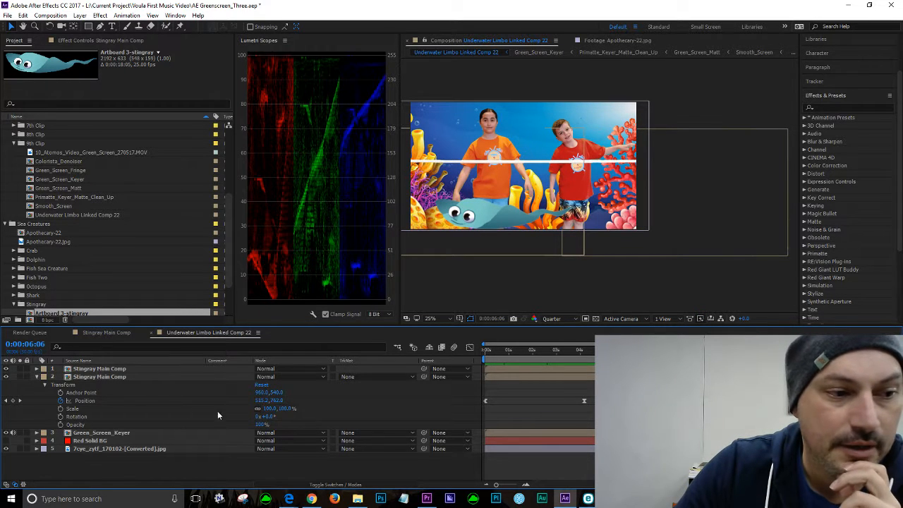
Step: Move the stingray's Position at 0:00:06:06 up and left to about 459, 680
{"action": "left_click_drag", "start_coordinate": [280, 402], "coordinate": [260, 391]}
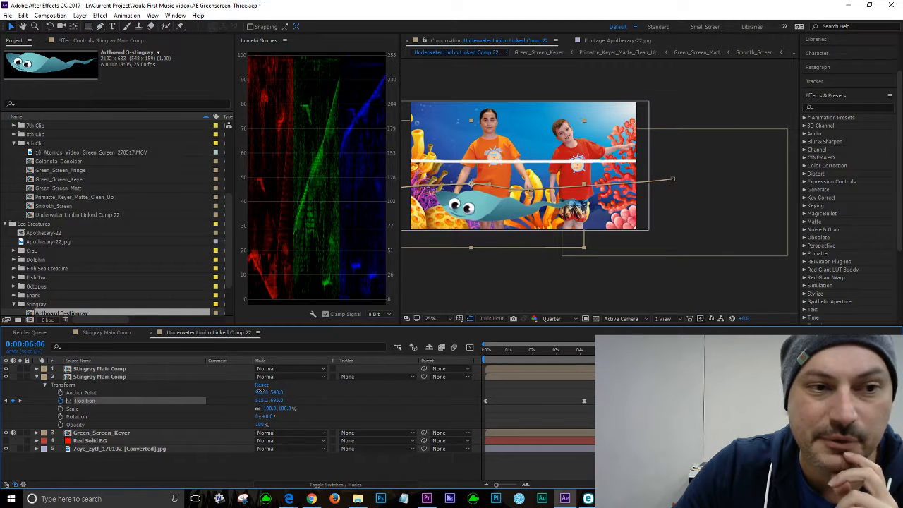
{"action": "left_click_drag", "start_coordinate": [260, 391], "coordinate": [255, 391]}
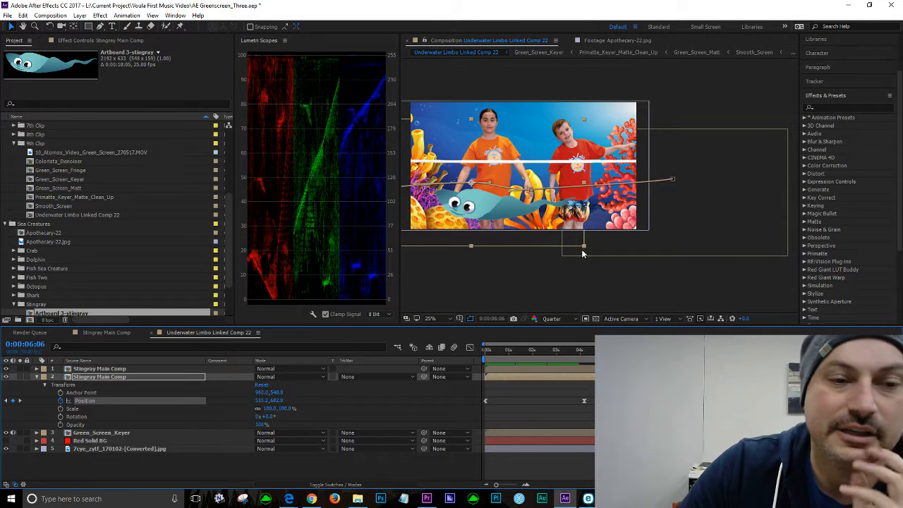
{"action": "scroll", "coordinate": [553, 202], "scroll_direction": "up", "scroll_amount": 2}
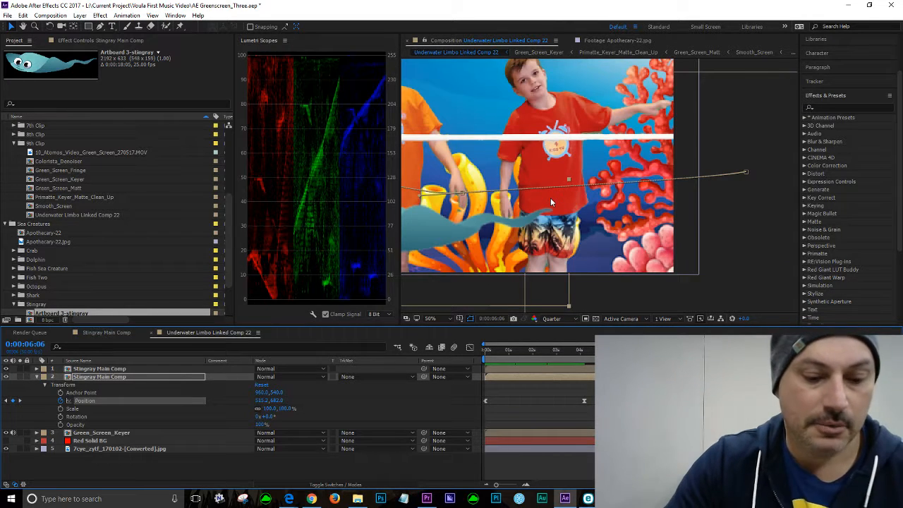
{"action": "left_click", "coordinate": [403, 119]}
{"action": "left_click_drag", "start_coordinate": [401, 116], "coordinate": [233, 111]}
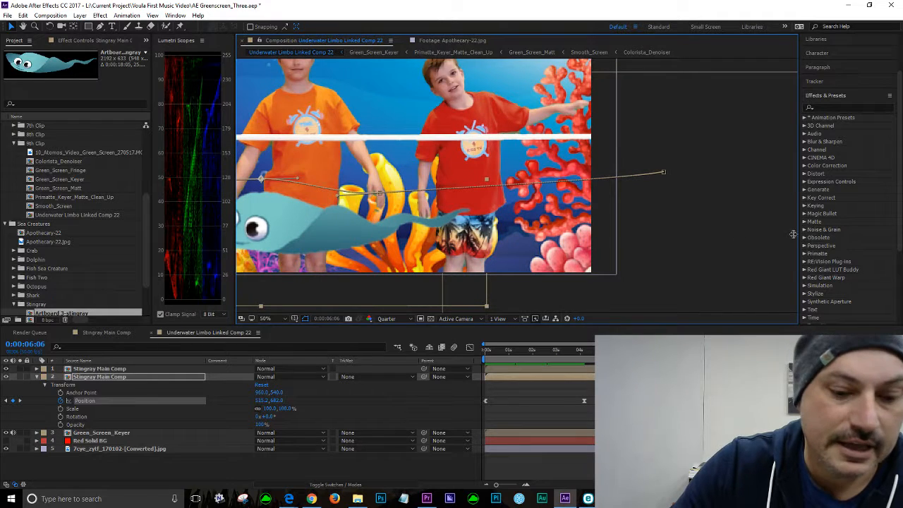
{"action": "key", "text": "space"}
{"action": "left_click_drag", "start_coordinate": [359, 230], "coordinate": [563, 241]}
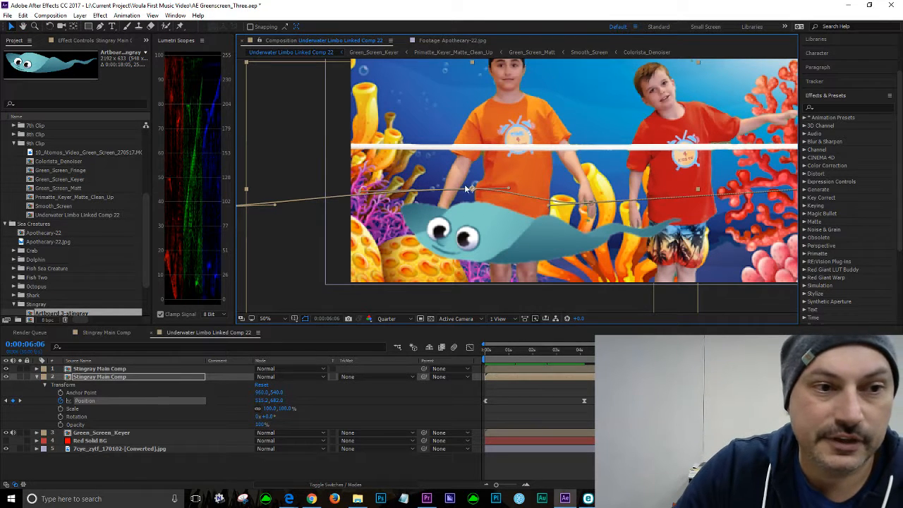
{"action": "mouse_move", "coordinate": [473, 189]}
{"action": "left_mouse_down"}
{"action": "mouse_move", "coordinate": [452, 197]}
{"action": "mouse_move", "coordinate": [468, 192]}
{"action": "mouse_move", "coordinate": [451, 178]}
{"action": "mouse_move", "coordinate": [466, 190]}
{"action": "left_mouse_up"}
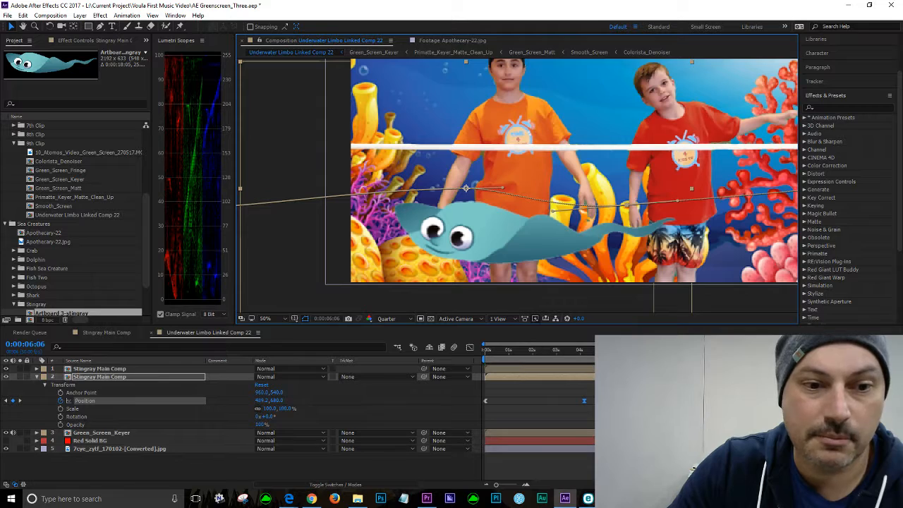
Step: Scrub and play the composition to review the stingray's adjusted path
{"action": "left_click_drag", "start_coordinate": [565, 349], "coordinate": [547, 350]}
{"action": "key", "text": "space"}
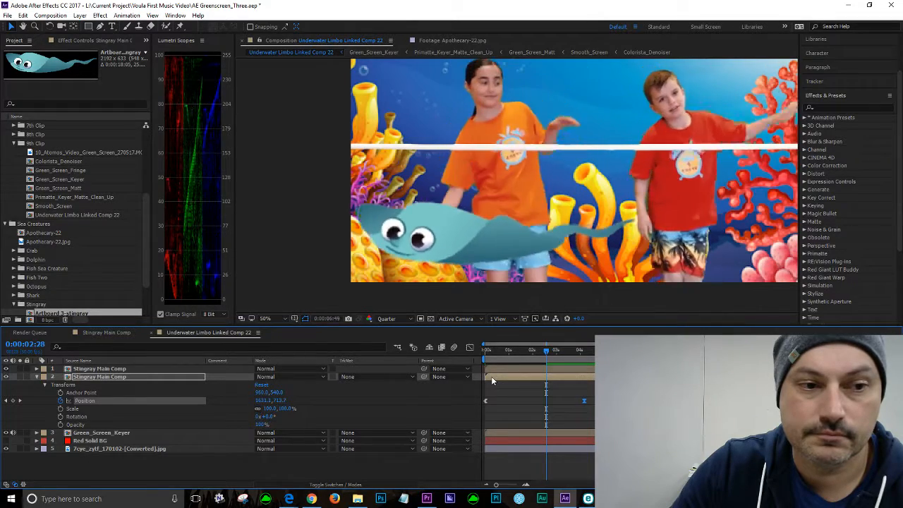
{"action": "key", "text": "space"}
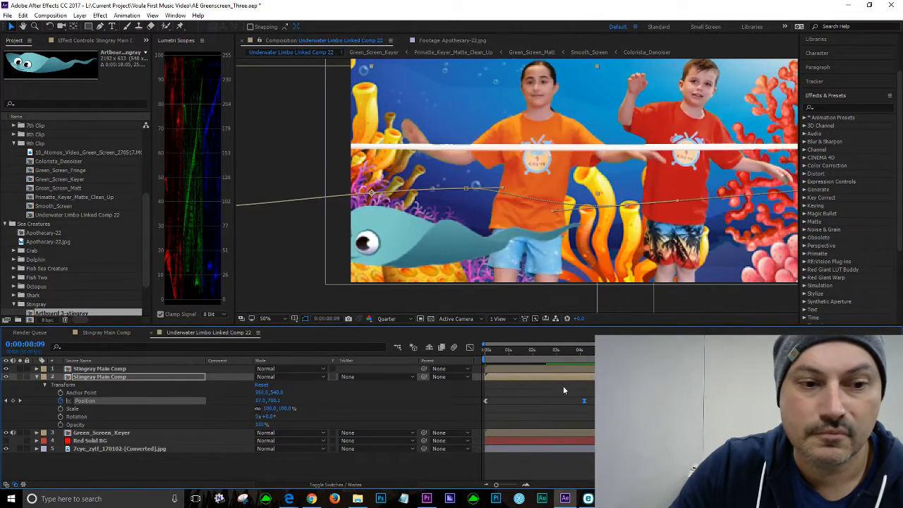
{"action": "left_click", "coordinate": [507, 353]}
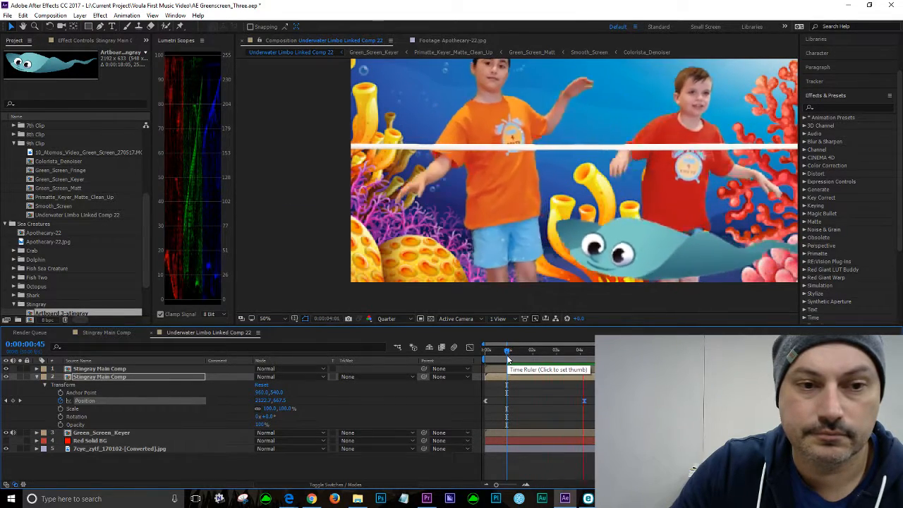
{"action": "key", "text": "space"}
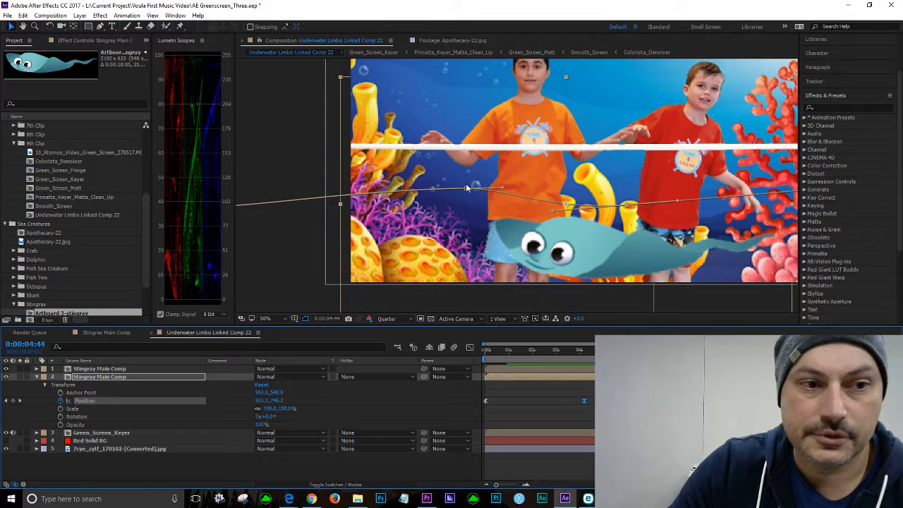
Step: Reshape the motion path's Bezier handles around the 0:00:04:44 position to smooth the stingray's curve, then play it back
{"action": "left_click_drag", "start_coordinate": [468, 192], "coordinate": [426, 175]}
{"action": "left_click_drag", "start_coordinate": [631, 207], "coordinate": [663, 217]}
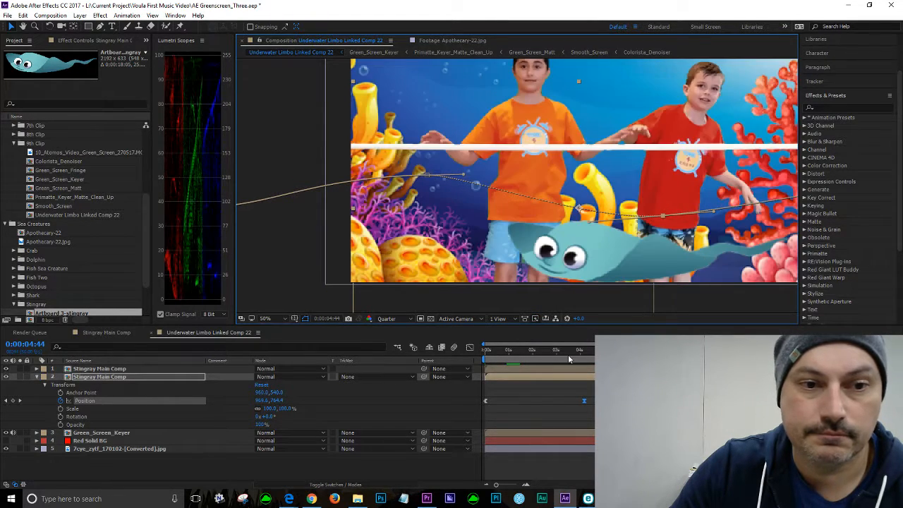
{"action": "key", "text": "space"}
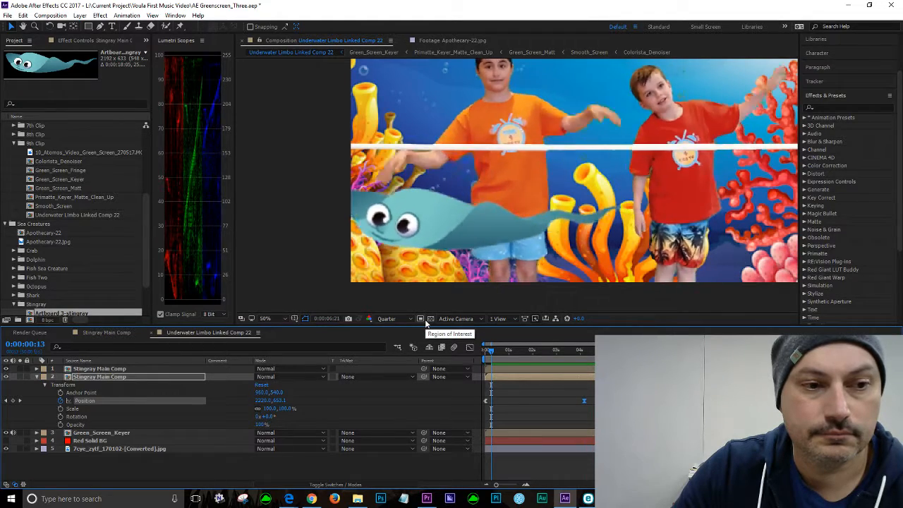
{"action": "key", "text": "space"}
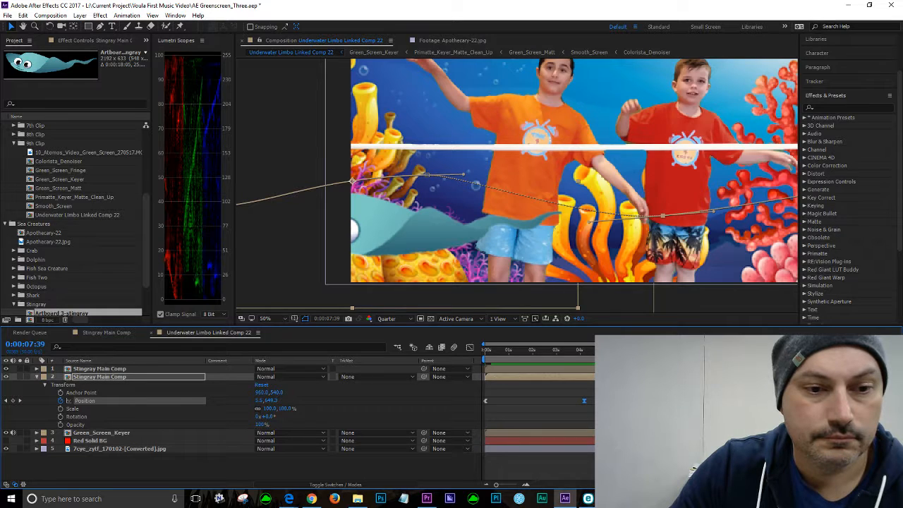
Step: Inspect the final Position keyframe's value, replay the composition and return to the start
{"action": "left_click_drag", "start_coordinate": [669, 352], "coordinate": [780, 360]}
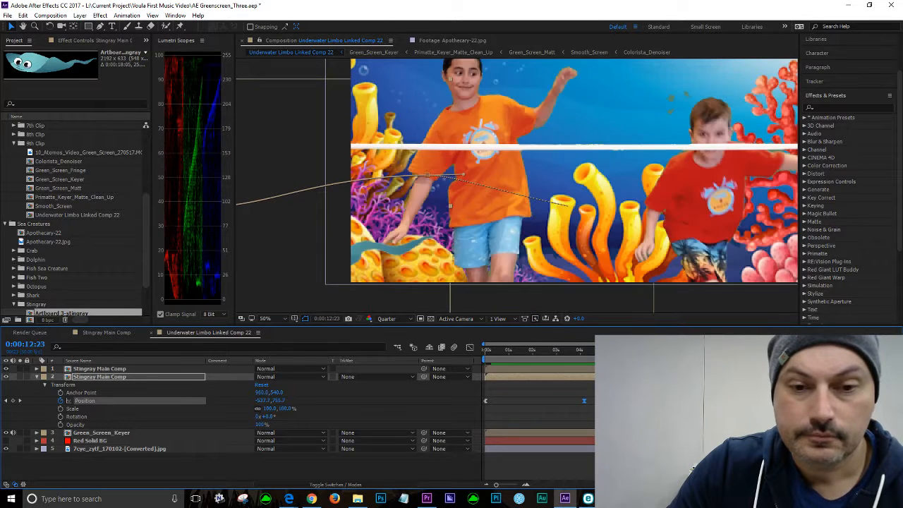
{"action": "right_click", "coordinate": [793, 401]}
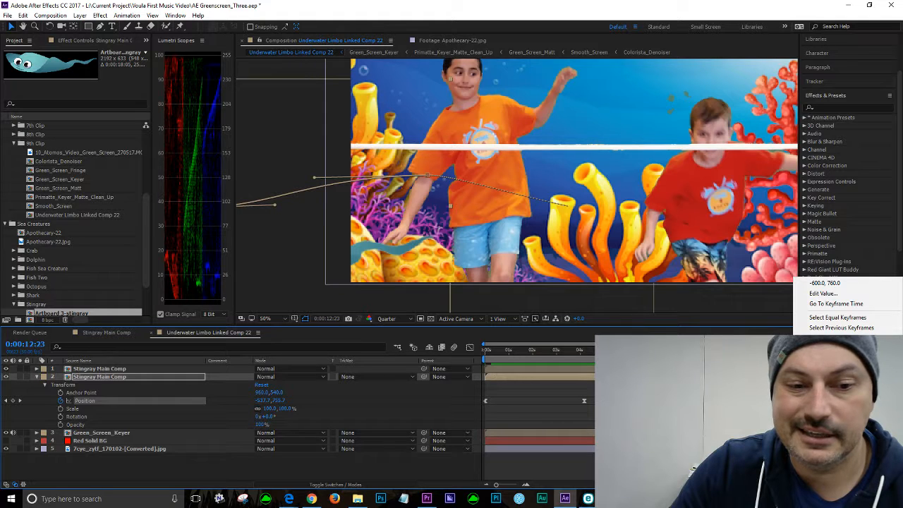
{"action": "left_click", "coordinate": [734, 414]}
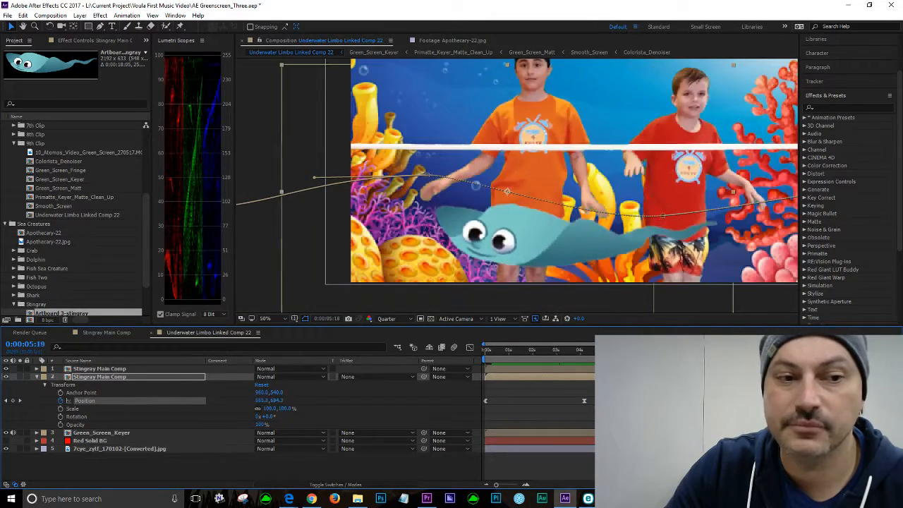
{"action": "key", "text": "space"}
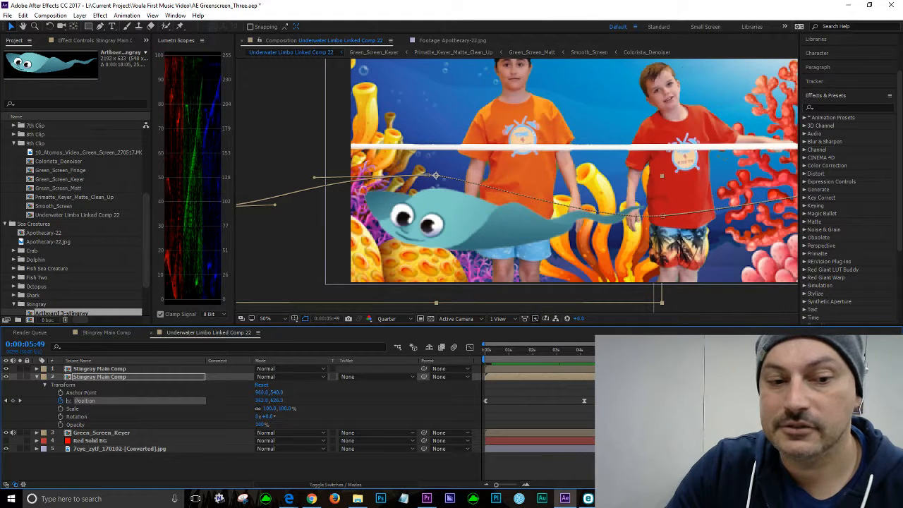
{"action": "key", "text": "space"}
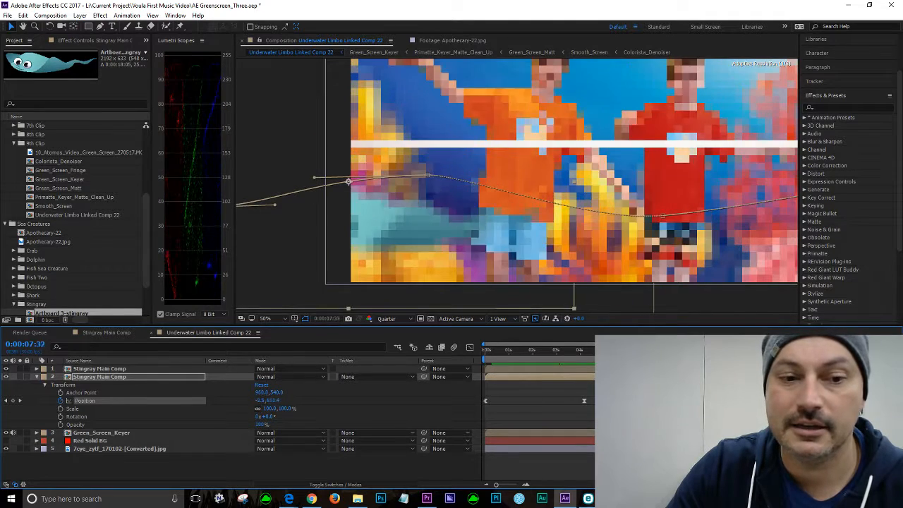
{"action": "key", "text": "space"}
{"action": "left_click_drag", "start_coordinate": [622, 350], "coordinate": [624, 350]}
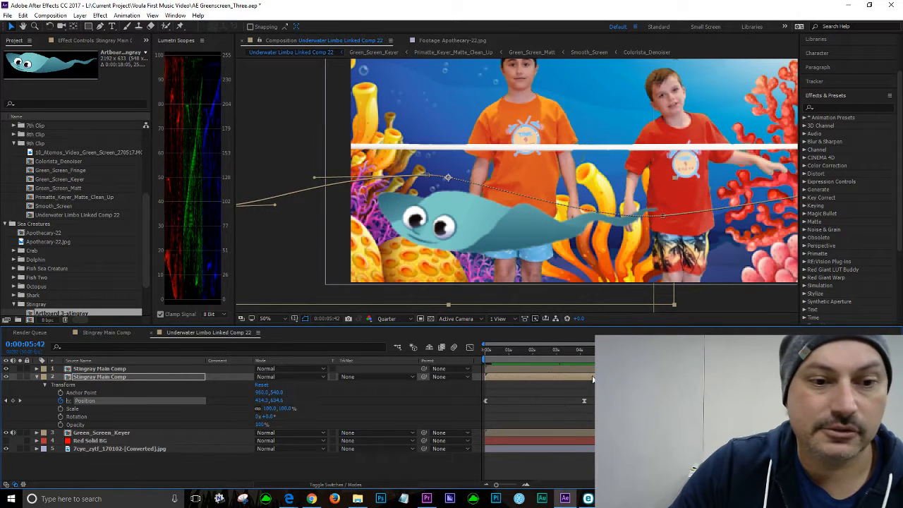
{"action": "left_click_drag", "start_coordinate": [567, 351], "coordinate": [473, 350]}
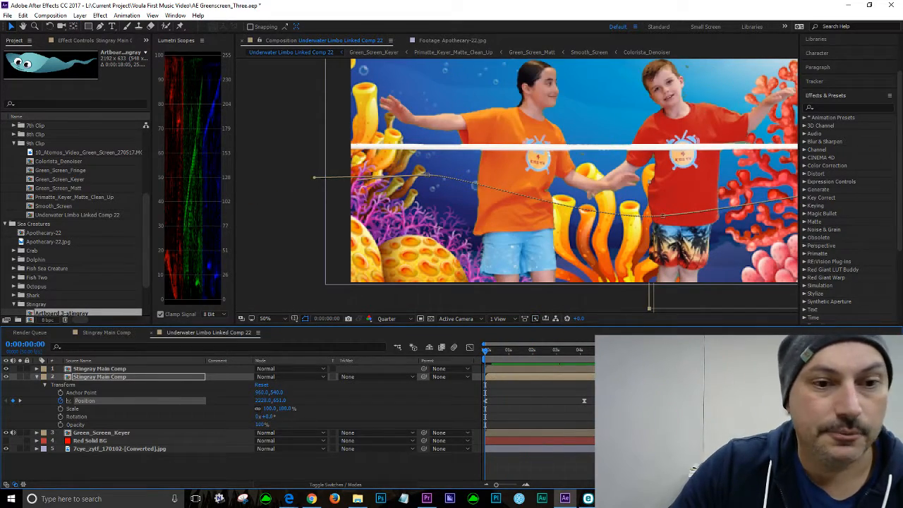
{"action": "key", "text": "comma"}
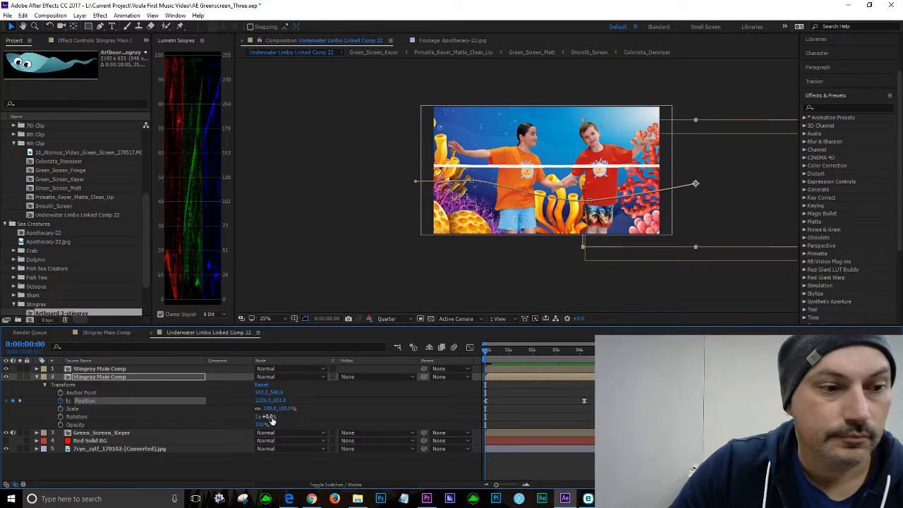
Step: Set the stingray layer's Rotation to 4° and play the composition to check the tilt
{"action": "mouse_move", "coordinate": [269, 417]}
{"action": "left_mouse_down"}
{"action": "mouse_move", "coordinate": [281, 416]}
{"action": "mouse_move", "coordinate": [257, 409]}
{"action": "left_mouse_up"}
{"action": "left_click_drag", "start_coordinate": [485, 352], "coordinate": [613, 384]}
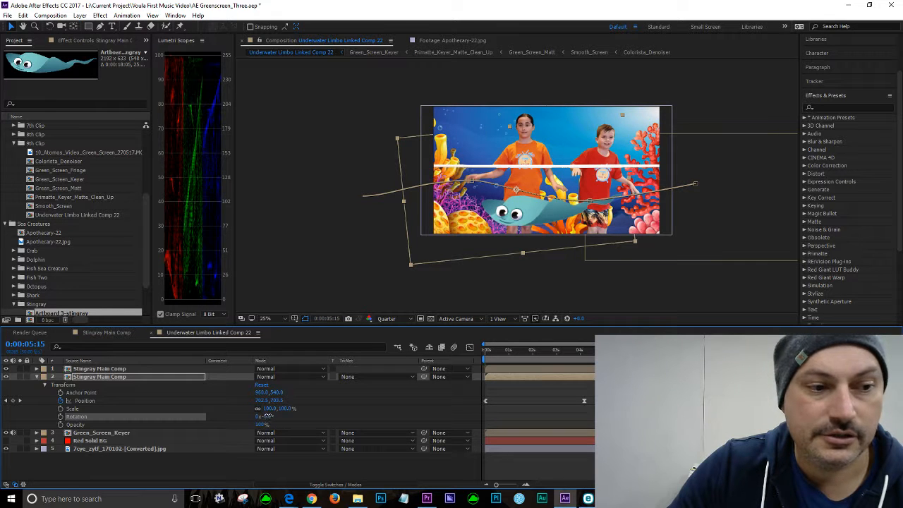
{"action": "left_click_drag", "start_coordinate": [269, 416], "coordinate": [279, 416]}
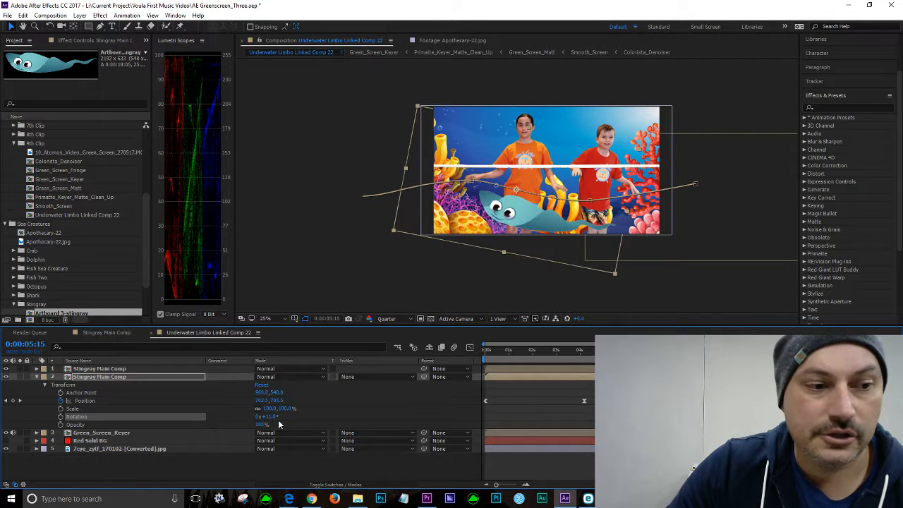
{"action": "left_click_drag", "start_coordinate": [268, 416], "coordinate": [270, 417]}
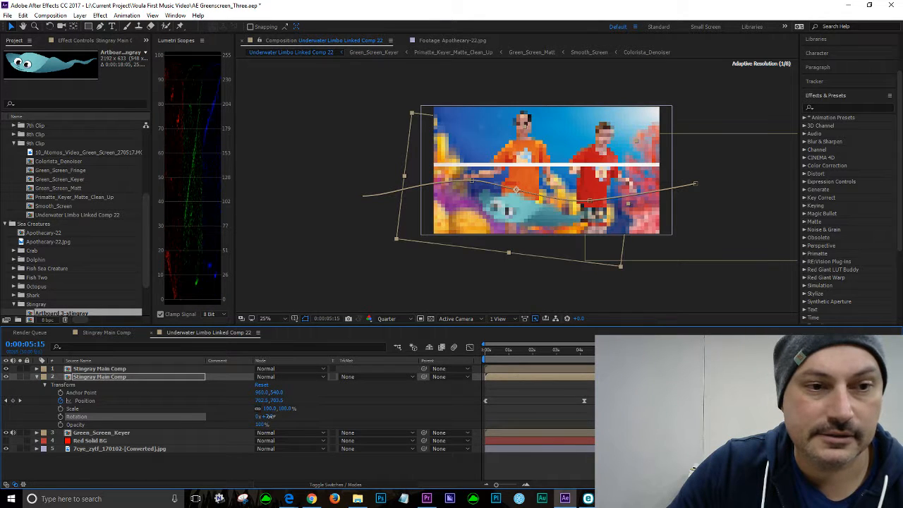
{"action": "left_click_drag", "start_coordinate": [272, 416], "coordinate": [273, 416]}
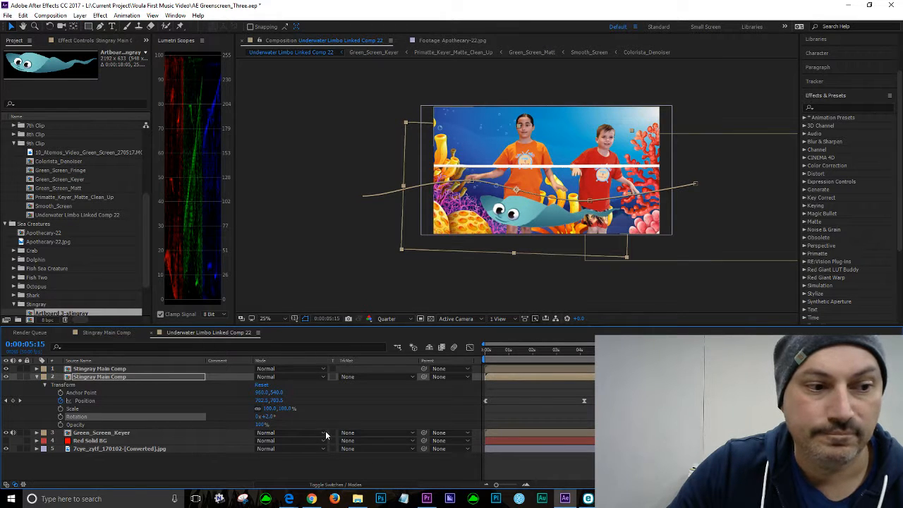
{"action": "left_click", "coordinate": [270, 416]}
{"action": "type", "text": "4"}
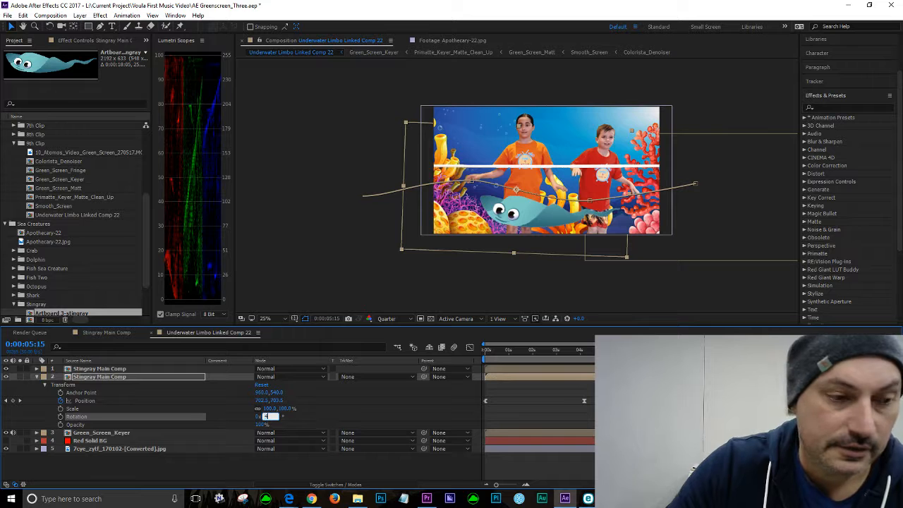
{"action": "key", "text": "Return"}
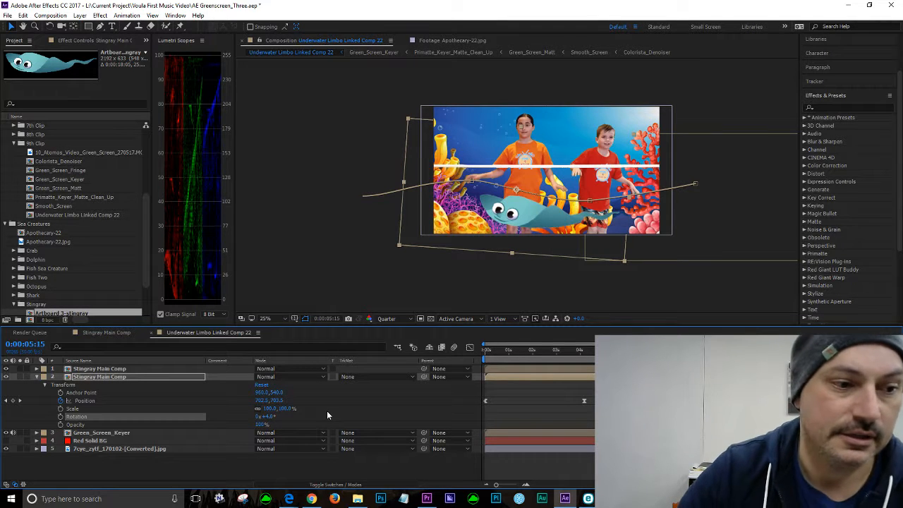
{"action": "left_click_drag", "start_coordinate": [507, 353], "coordinate": [560, 365]}
{"action": "key", "text": "space"}
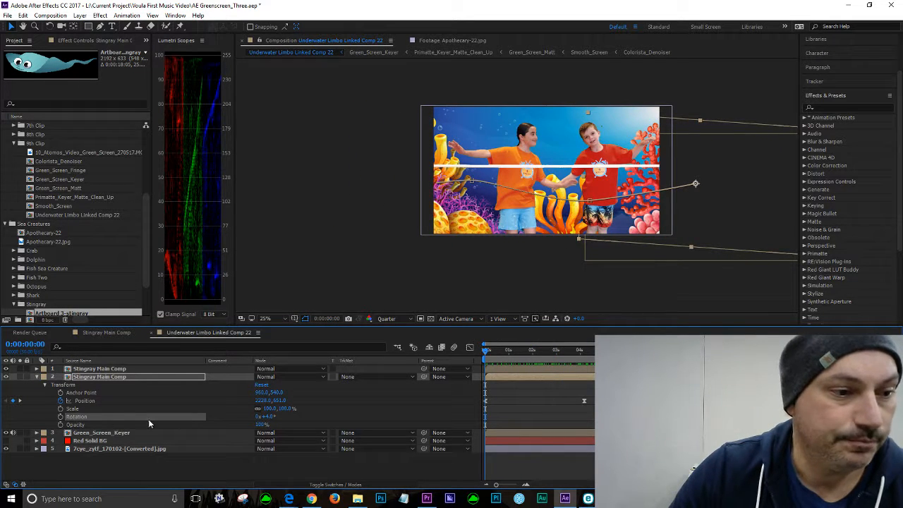
Step: Return to the start of the composition and enable keyframing on the stingray layer's Rotation
{"action": "left_click_drag", "start_coordinate": [266, 417], "coordinate": [259, 417]}
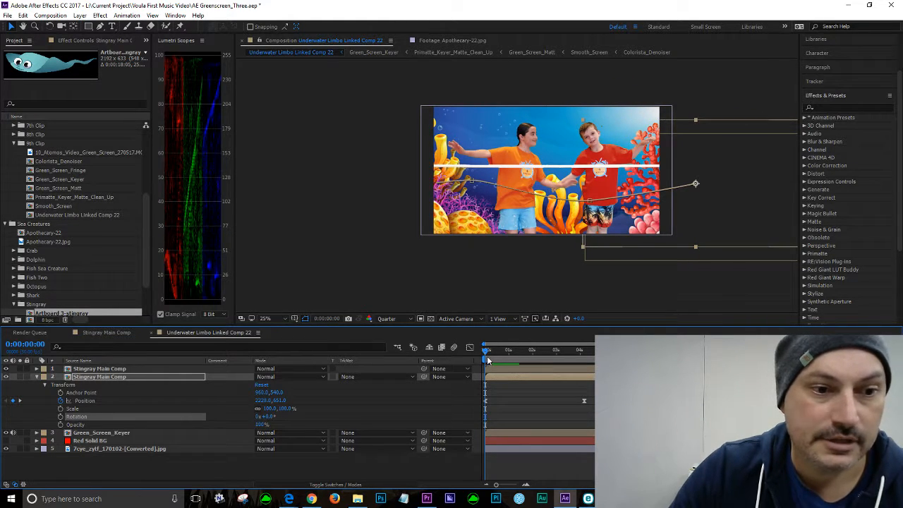
{"action": "left_click_drag", "start_coordinate": [484, 352], "coordinate": [445, 351]}
{"action": "left_click", "coordinate": [60, 416]}
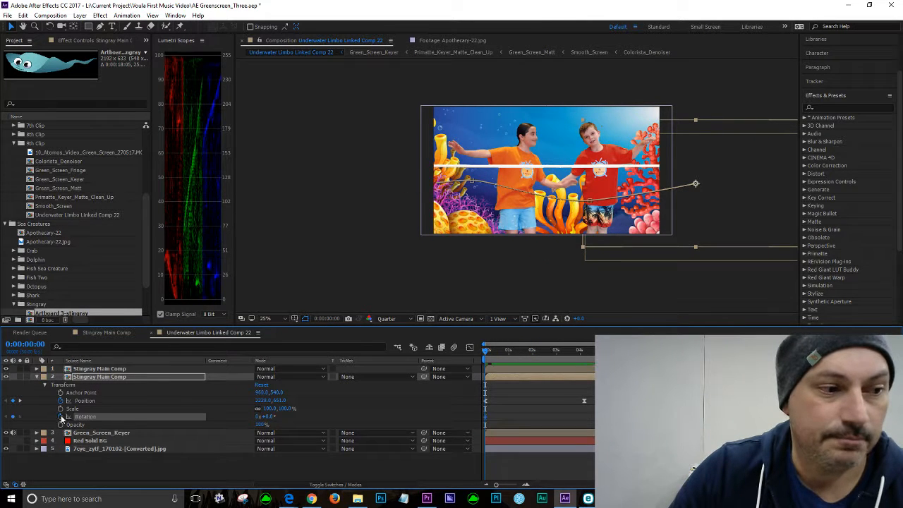
Step: Move through the Position keyframes to about 0:00:05:03 and commit a 4° Rotation keyframe there
{"action": "left_click_drag", "start_coordinate": [485, 351], "coordinate": [563, 353]}
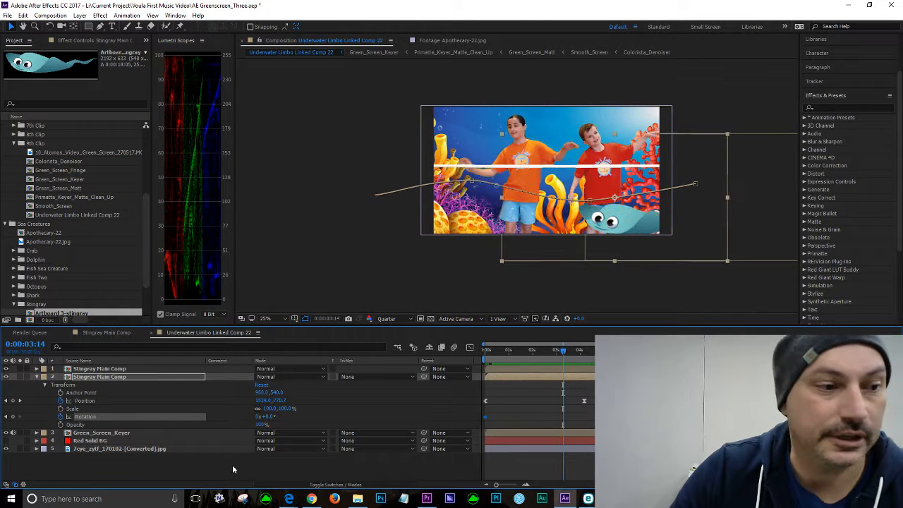
{"action": "left_click", "coordinate": [20, 401]}
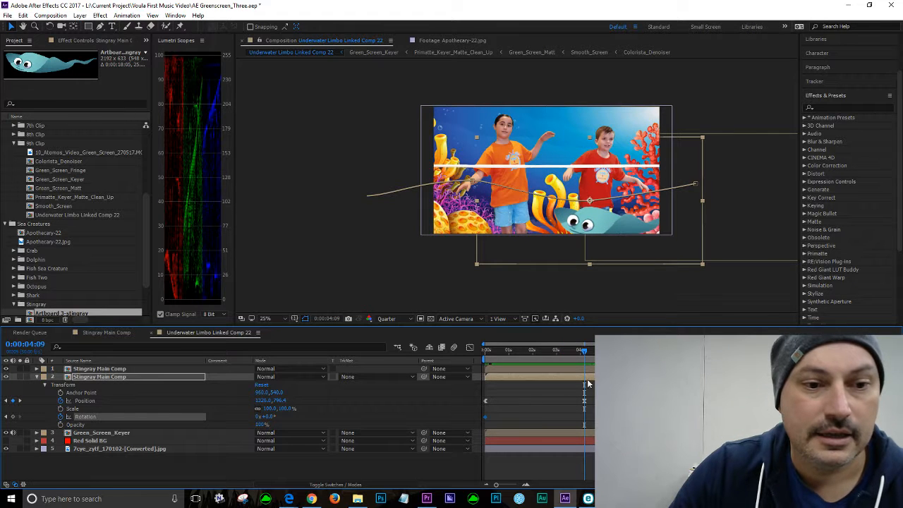
{"action": "left_click_drag", "start_coordinate": [585, 351], "coordinate": [605, 350]}
{"action": "left_click", "coordinate": [268, 416]}
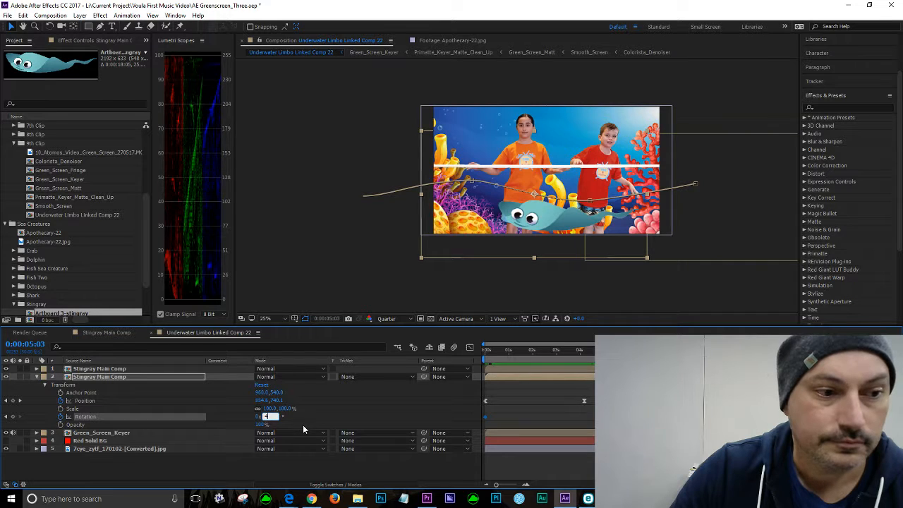
{"action": "key", "text": "Return"}
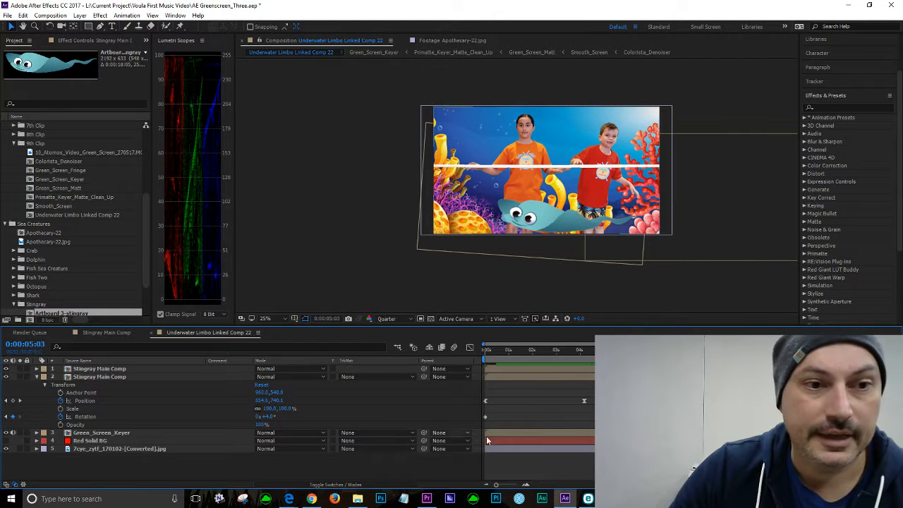
Step: Jump back to the Position keyframe at 0:00:04:09 and set the stingray's Rotation to 0°
{"action": "left_click", "coordinate": [5, 401]}
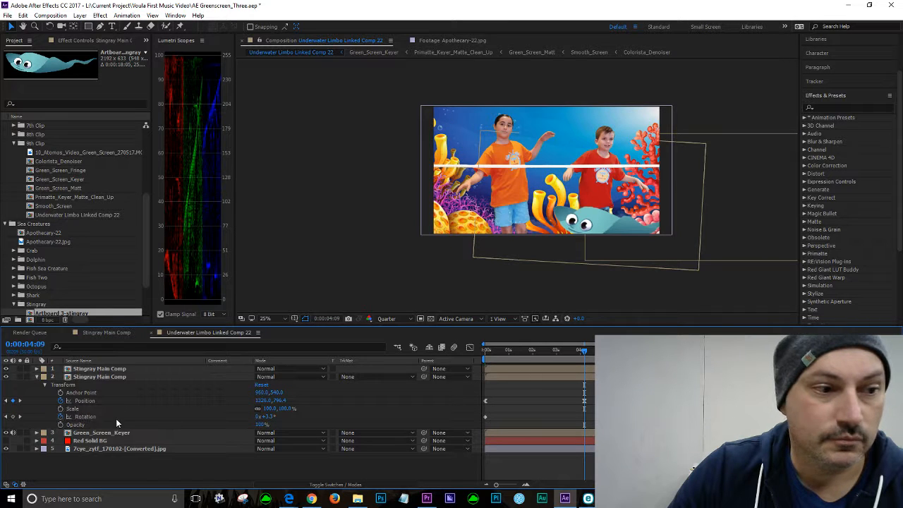
{"action": "left_click", "coordinate": [267, 417]}
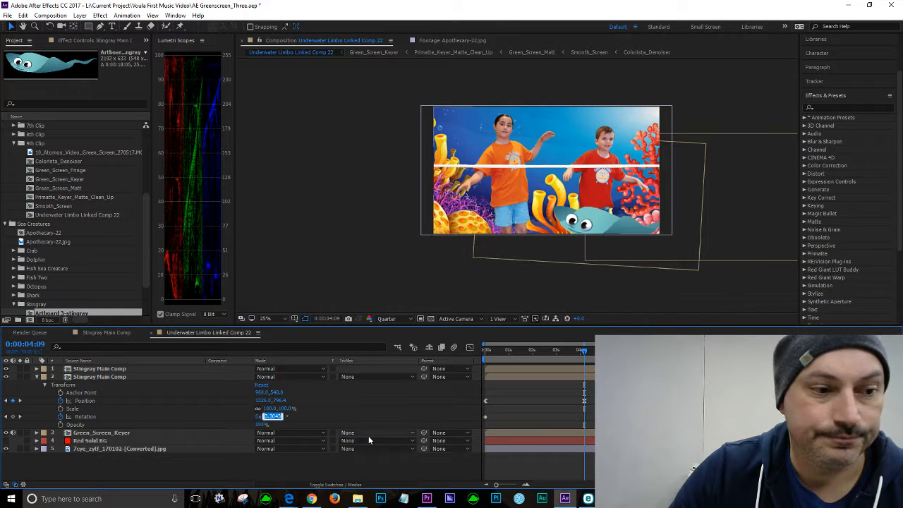
{"action": "type", "text": "0"}
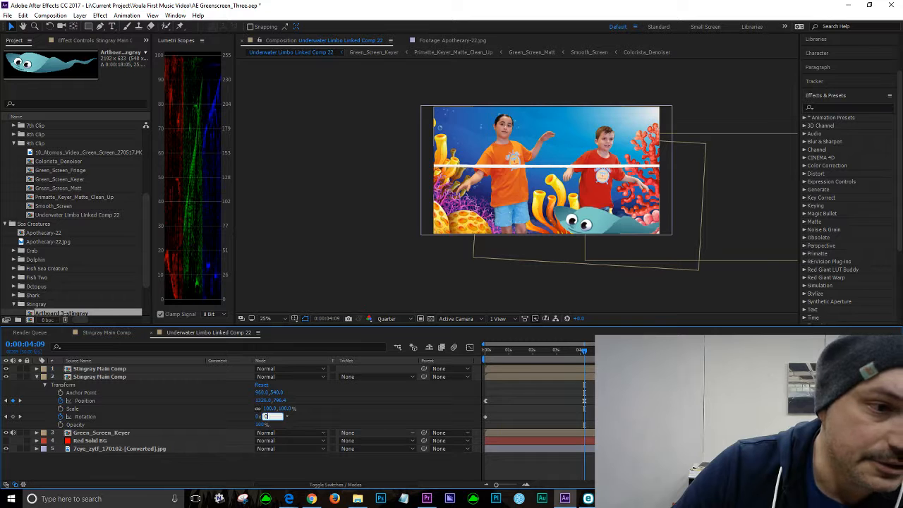
{"action": "key", "text": "Return"}
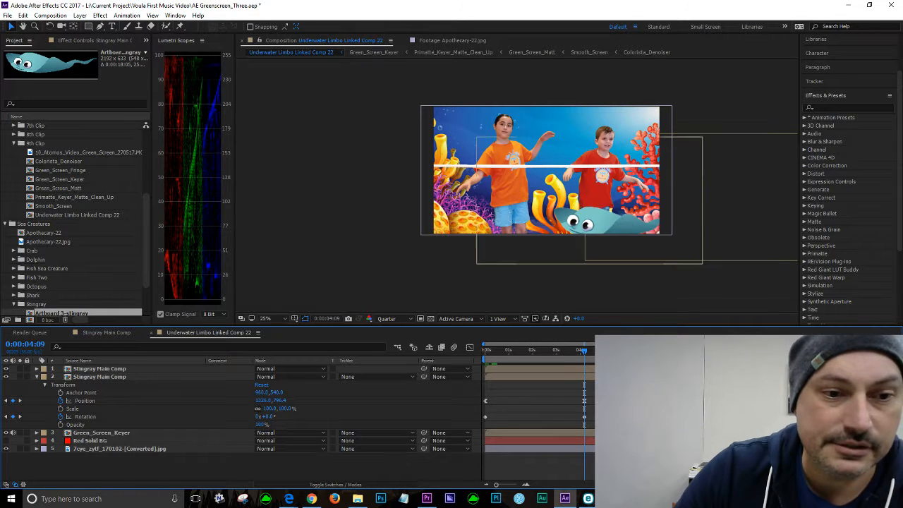
Step: Inspect a Rotation keyframe's value, zoom the viewer in and play from about 0:00:03:21
{"action": "mouse_move", "coordinate": [583, 353]}
{"action": "left_mouse_down"}
{"action": "mouse_move", "coordinate": [466, 353]}
{"action": "mouse_move", "coordinate": [578, 365]}
{"action": "left_mouse_up"}
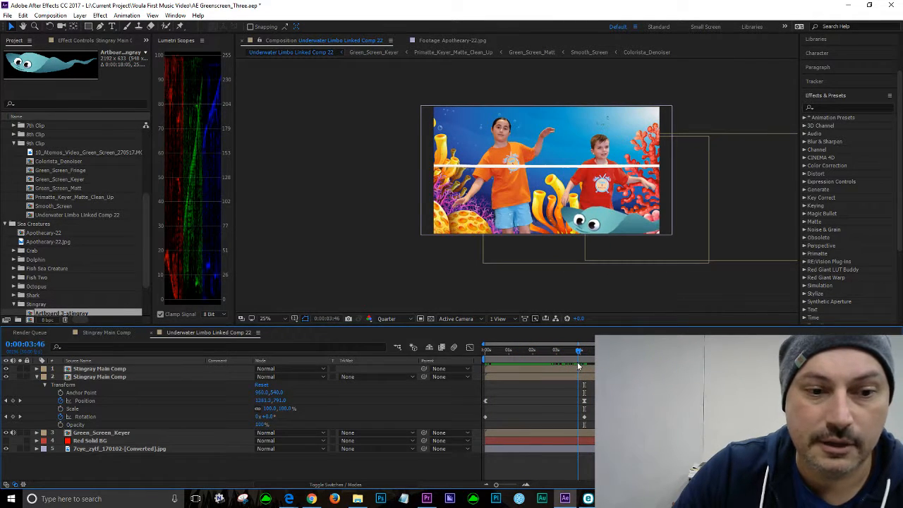
{"action": "right_click", "coordinate": [584, 419]}
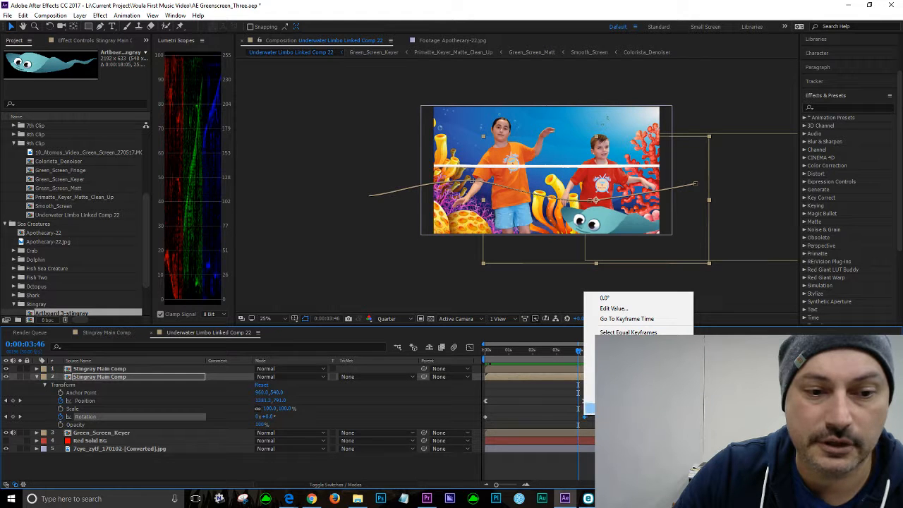
{"action": "mouse_move", "coordinate": [587, 408]}
{"action": "left_click", "coordinate": [477, 432]}
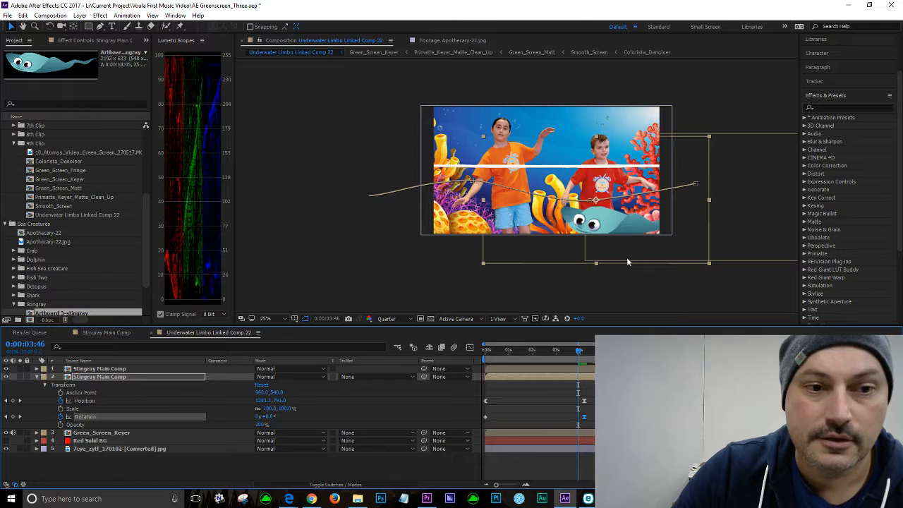
{"action": "key", "text": "period"}
{"action": "left_click_drag", "start_coordinate": [583, 353], "coordinate": [566, 350]}
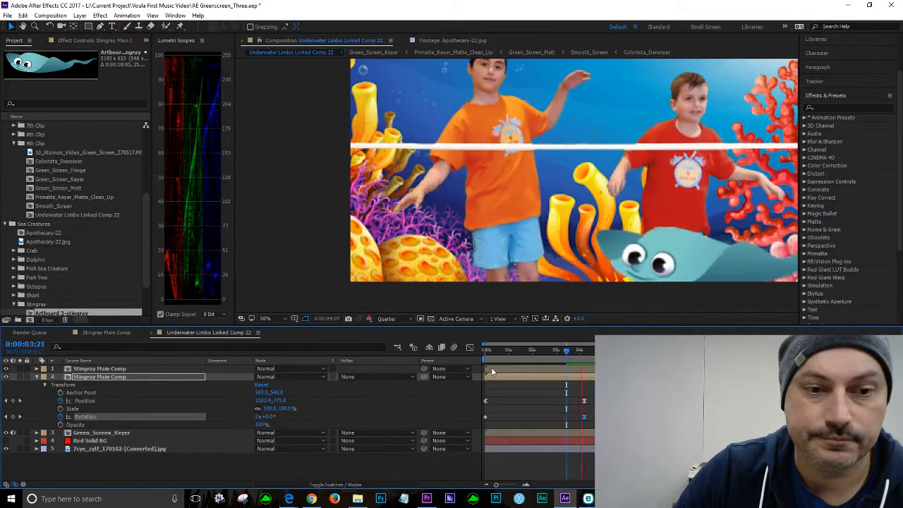
{"action": "key", "text": "space"}
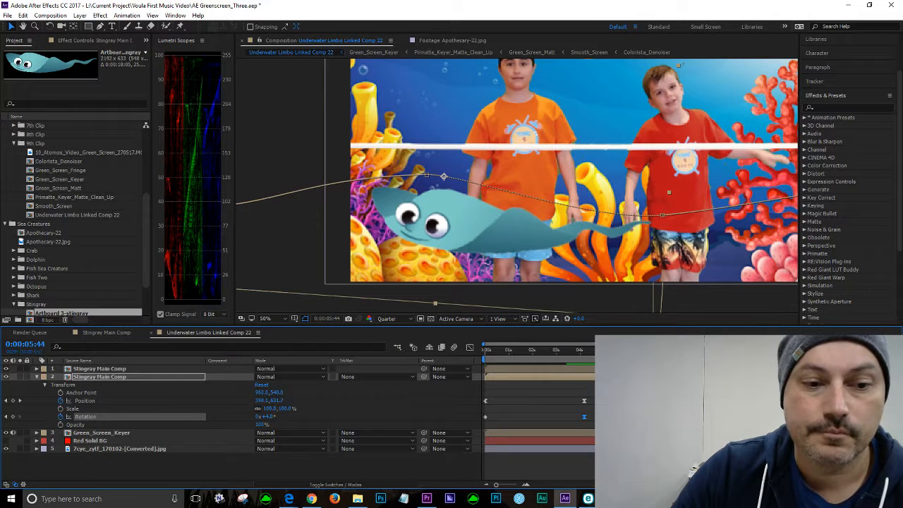
Step: Check the later Rotation keyframe's value and replay the stingray's swim from about 0:00:02:48
{"action": "right_click", "coordinate": [604, 417]}
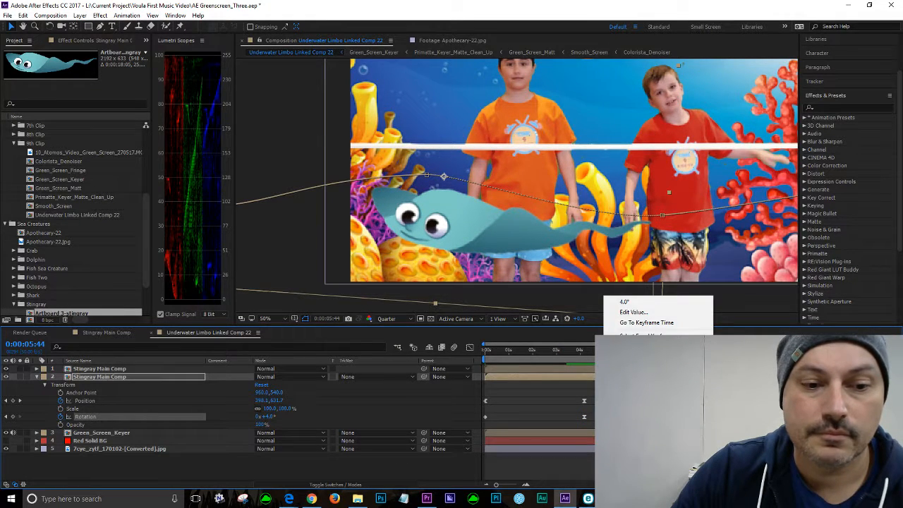
{"action": "mouse_move", "coordinate": [613, 412]}
{"action": "left_click", "coordinate": [505, 434]}
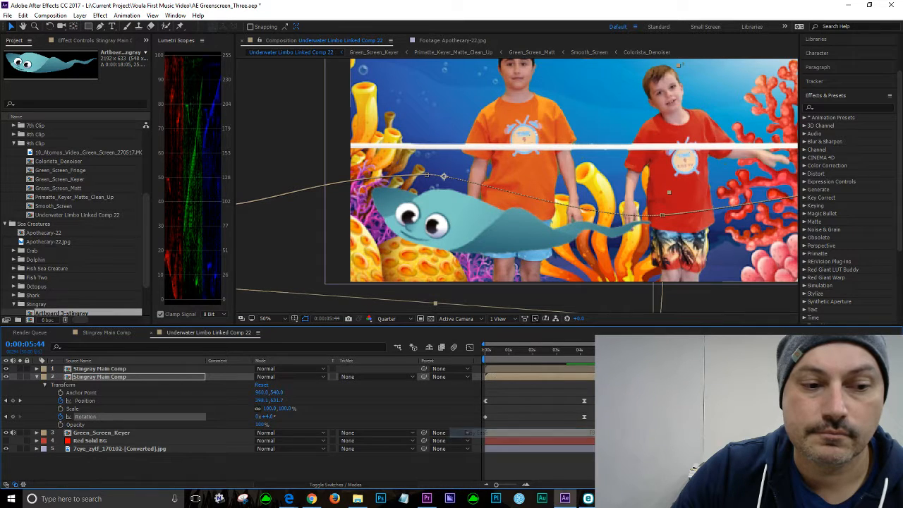
{"action": "left_click", "coordinate": [555, 349]}
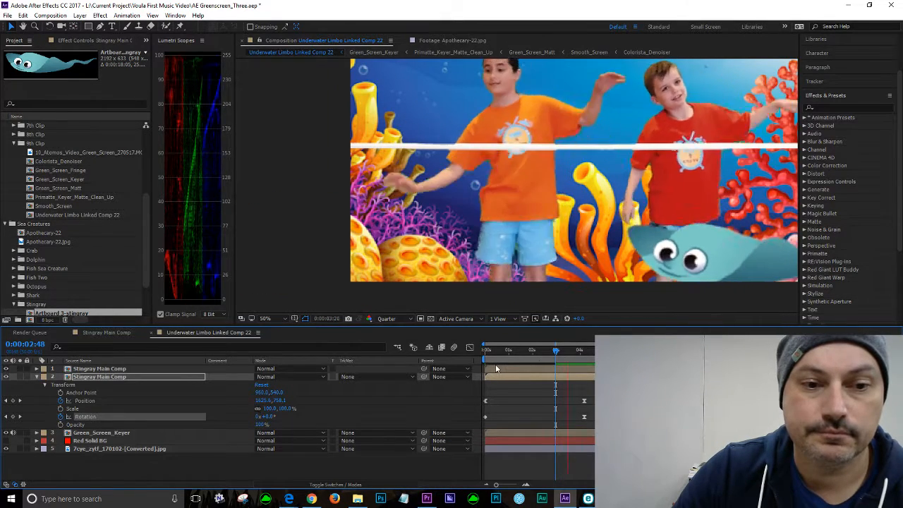
{"action": "key", "text": "space"}
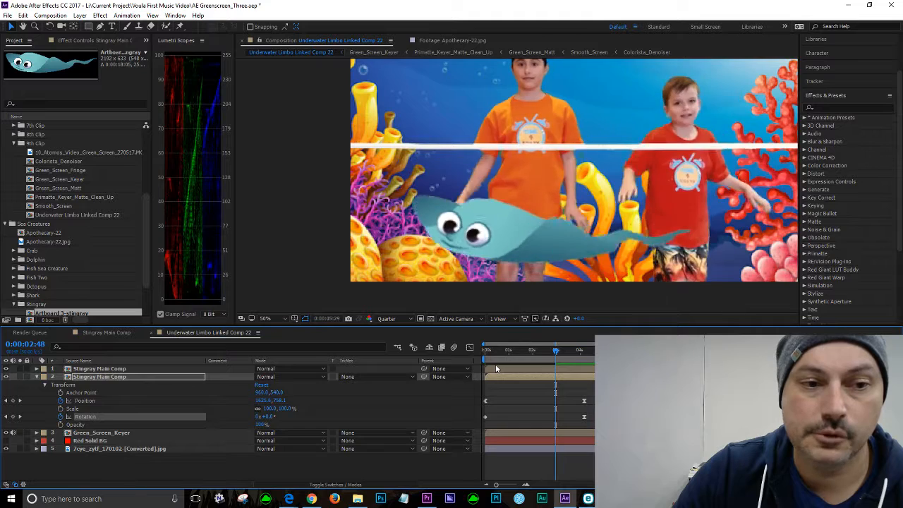
{"action": "key", "text": "space"}
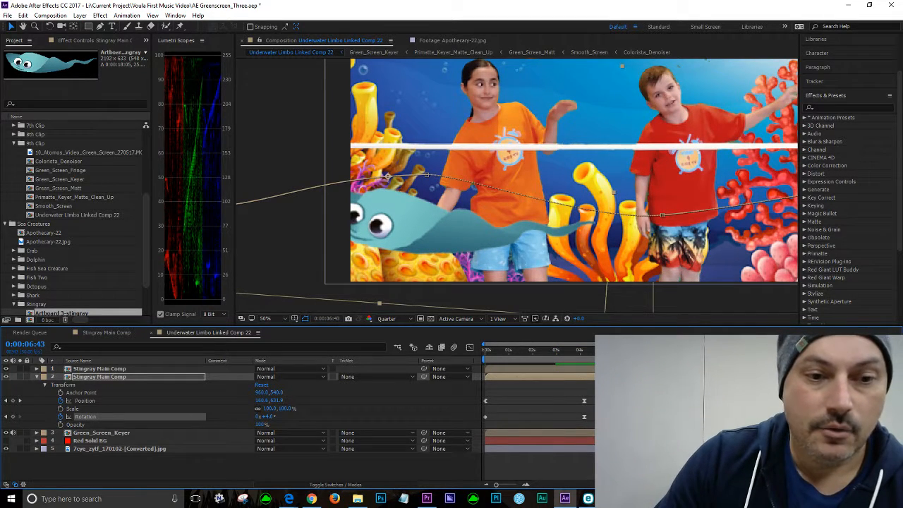
{"action": "key", "text": "space"}
{"action": "key", "text": "space"}
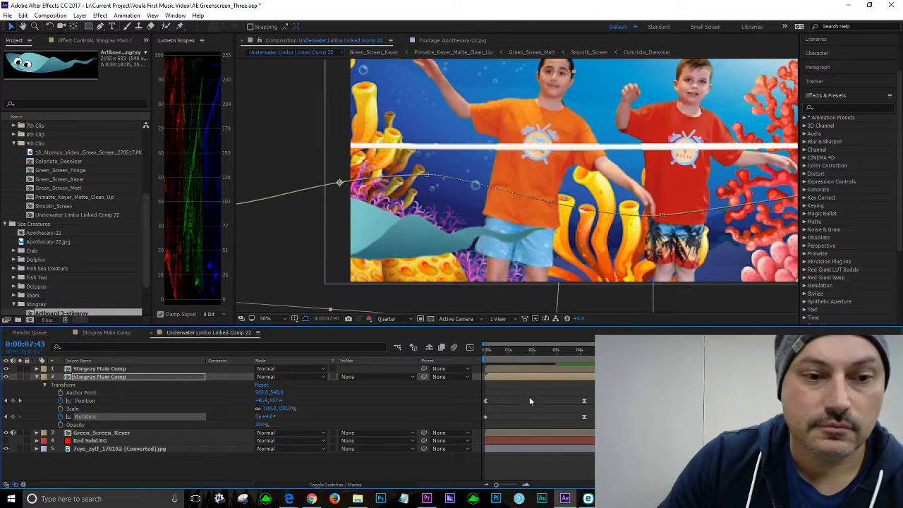
Step: Zoom the viewer back out and set the stingray's Rotation to -4° at 0:00:07:43
{"action": "key", "text": "comma"}
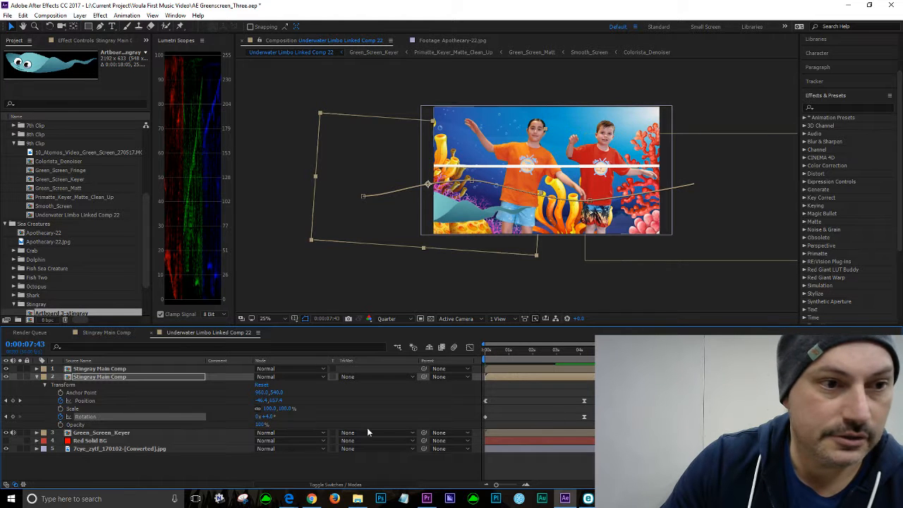
{"action": "left_click", "coordinate": [269, 416]}
{"action": "type", "text": "-4"}
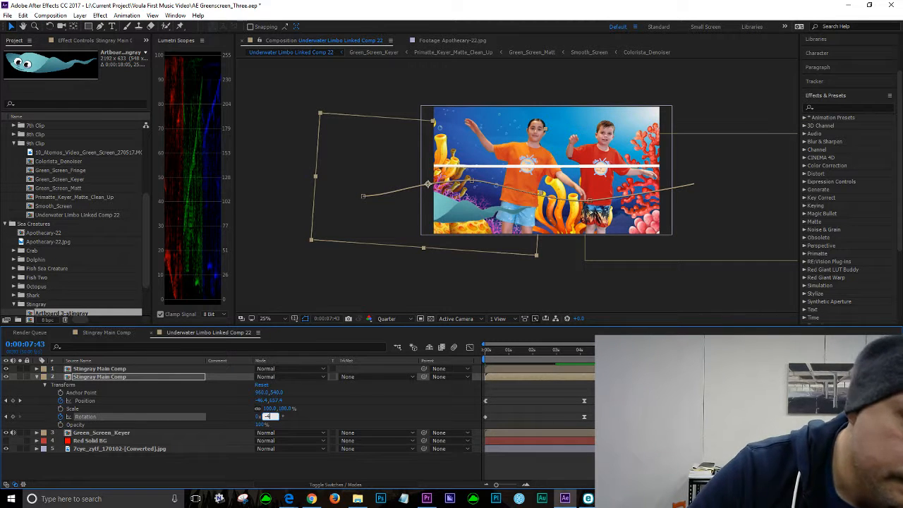
{"action": "key", "text": "Return"}
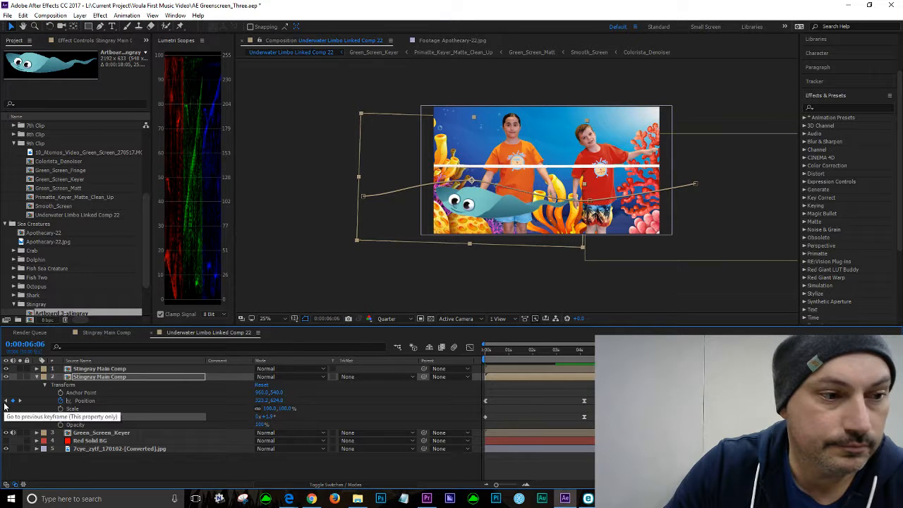
Step: Jump to the previous Position keyframe at 0:00:06:06 and set Rotation to 0°
{"action": "left_click", "coordinate": [5, 400]}
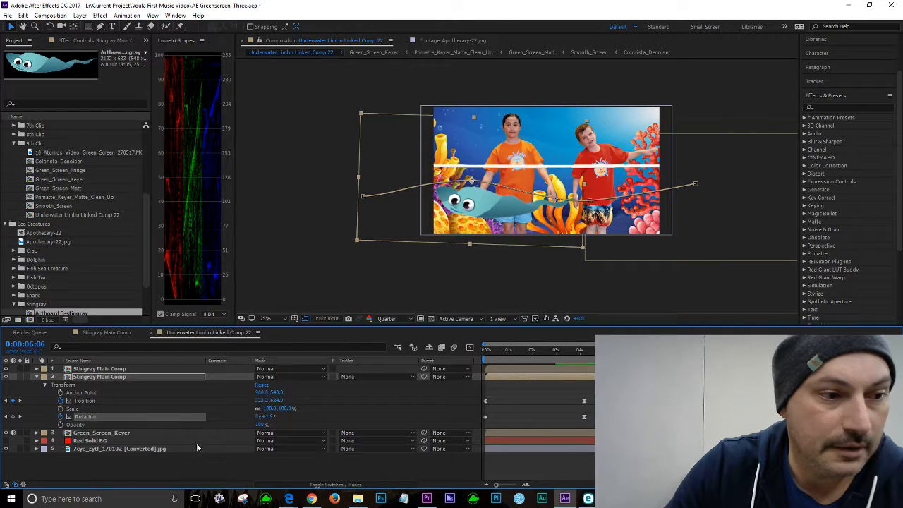
{"action": "left_click", "coordinate": [272, 418]}
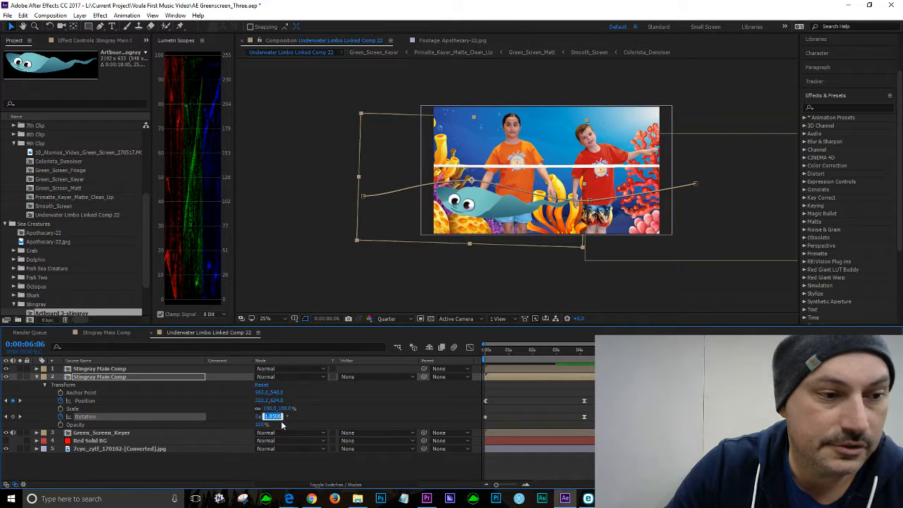
{"action": "type", "text": "0"}
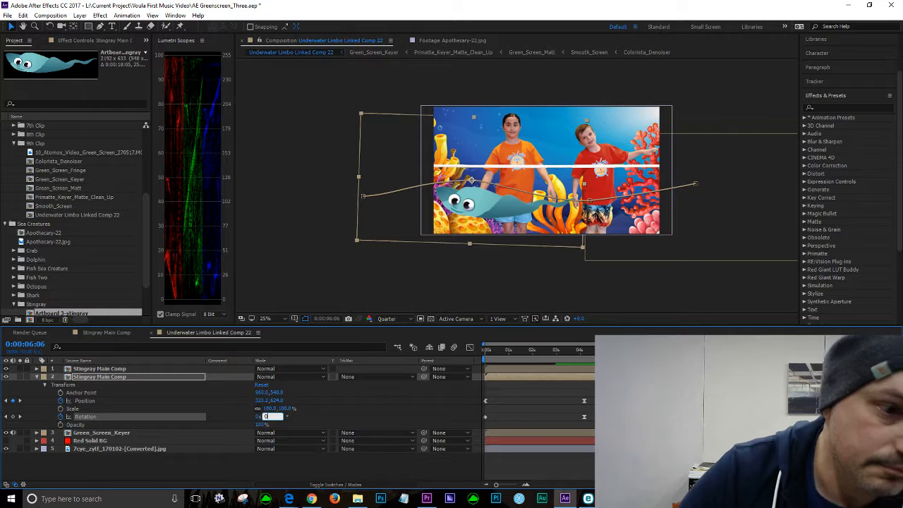
{"action": "key", "text": "Return"}
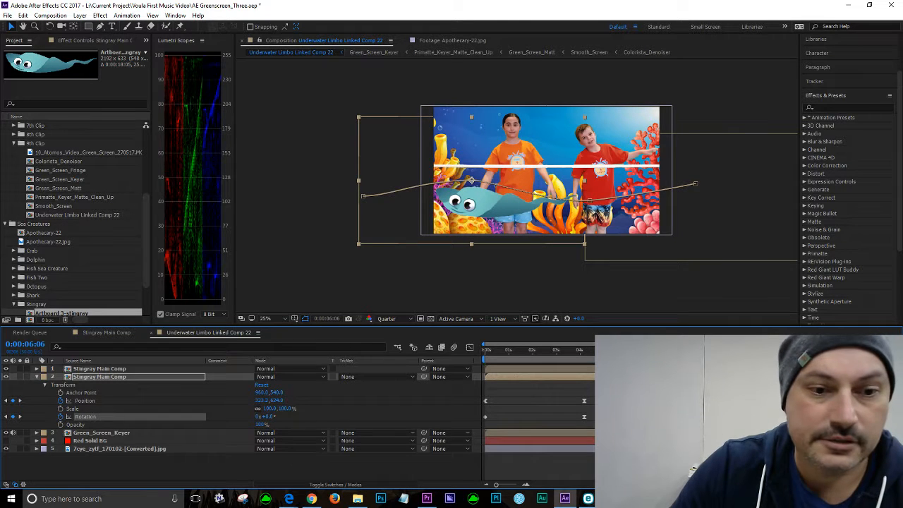
Step: Play the composition from about 0:00:01:14 to review the new rotation tilts
{"action": "key", "text": "space"}
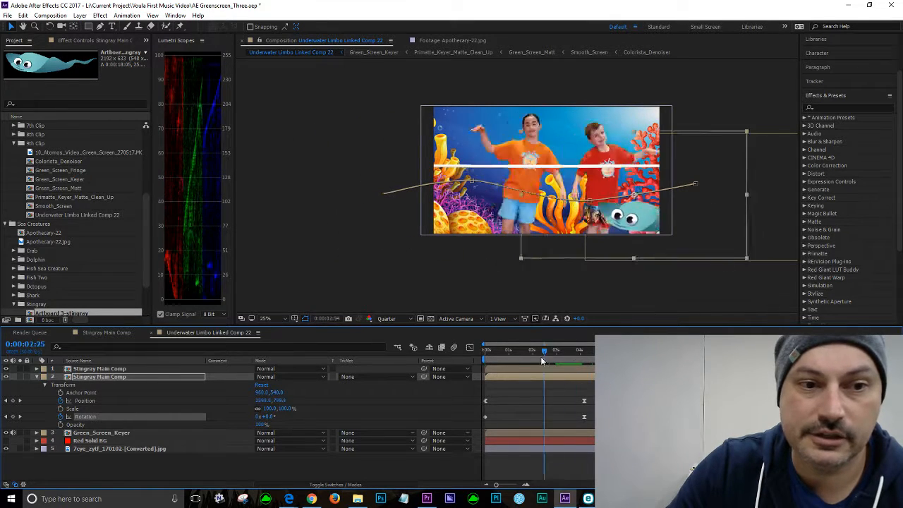
{"action": "left_click", "coordinate": [515, 350]}
{"action": "key", "text": "space"}
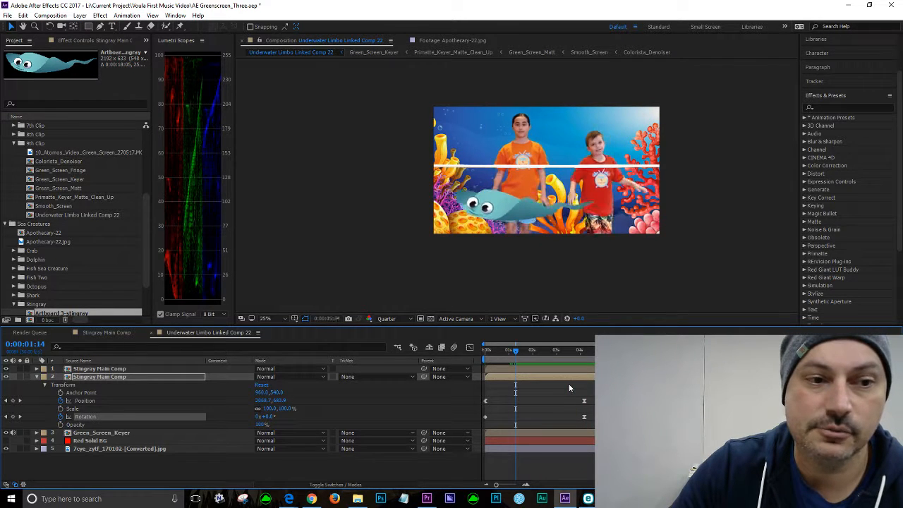
{"action": "key", "text": "space"}
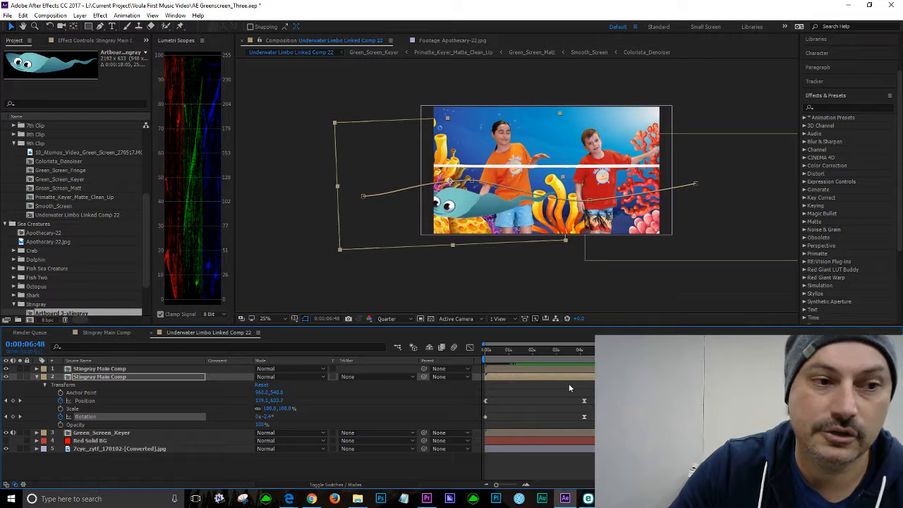
Step: Open the Graph Editor for the Rotation property and play the composition again
{"action": "left_click", "coordinate": [471, 348]}
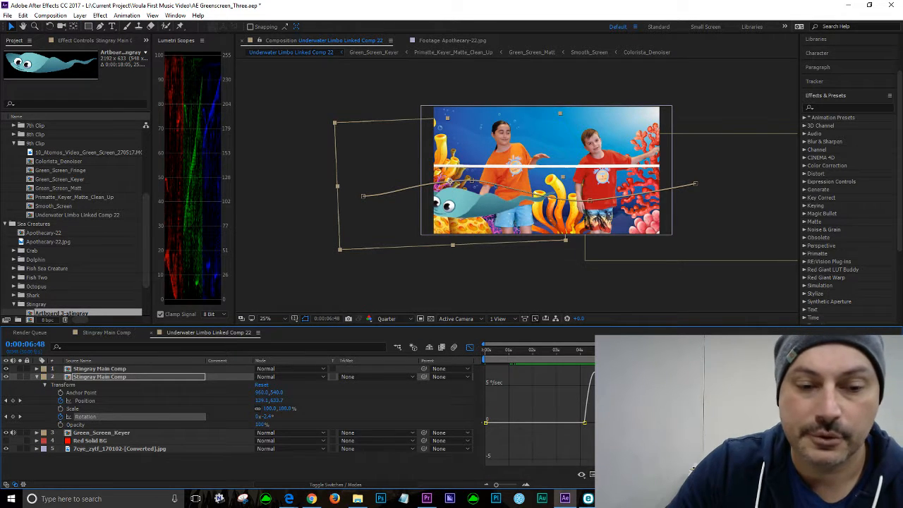
{"action": "key", "text": "space"}
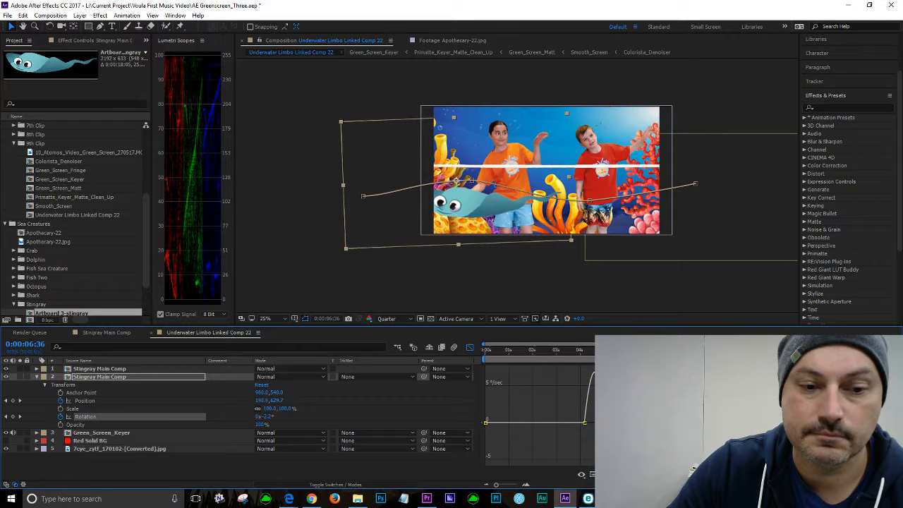
{"action": "key", "text": "space"}
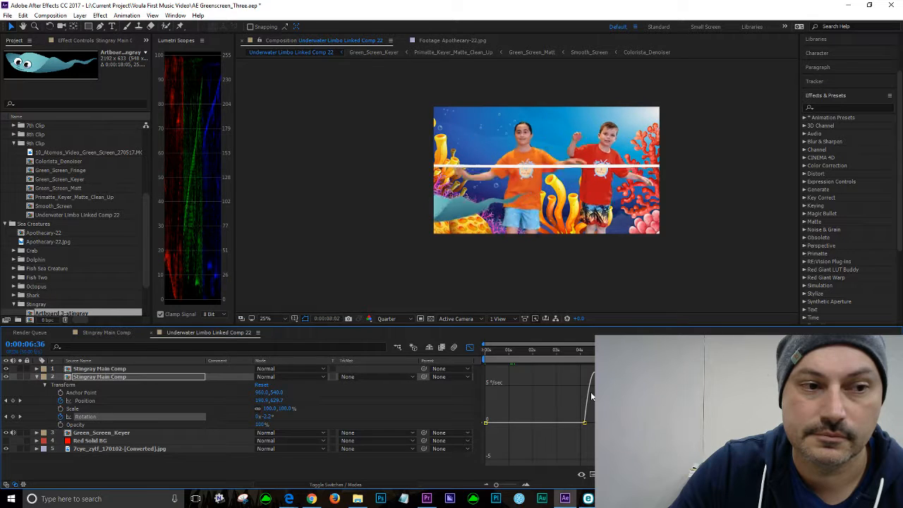
{"action": "key", "text": "space"}
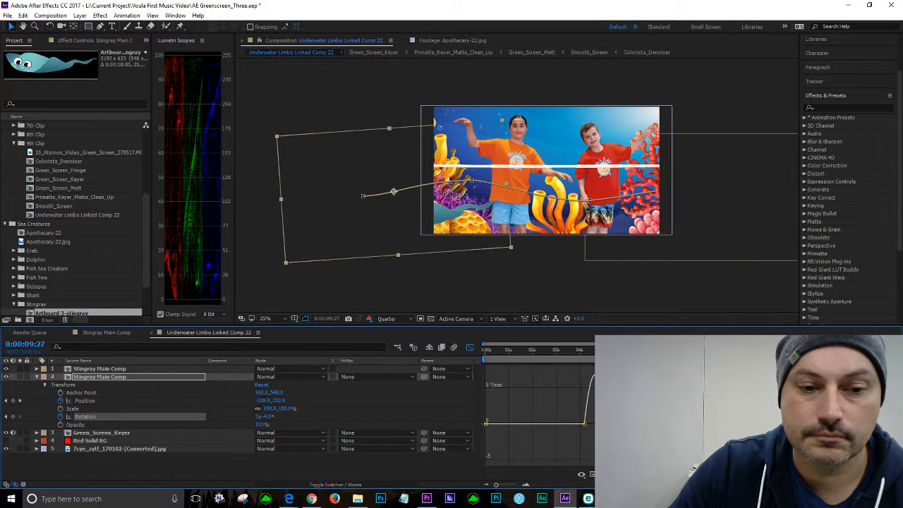
Step: Adjust the graph view and replay the composition to review the stingray's rotation motion
{"action": "scroll", "coordinate": [691, 415], "scroll_direction": "up", "scroll_amount": 4}
{"action": "left_click_drag", "start_coordinate": [678, 437], "coordinate": [670, 449]}
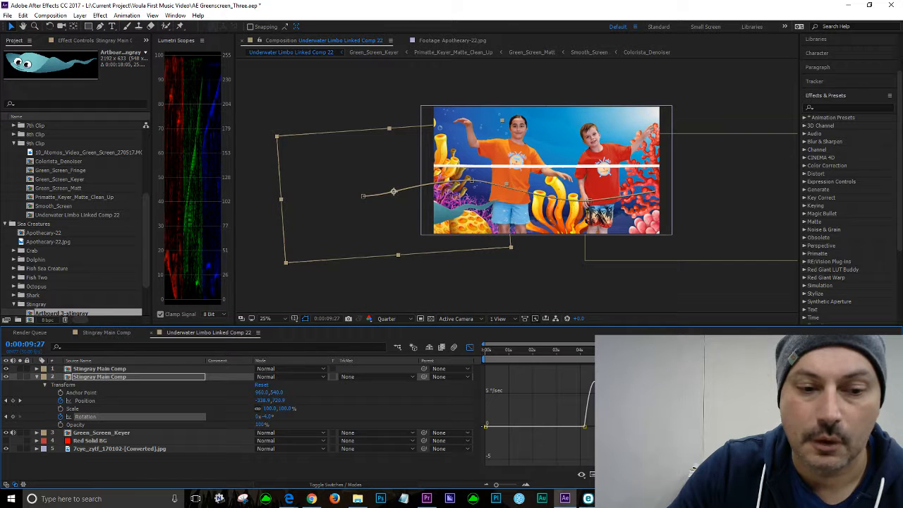
{"action": "key", "text": "space"}
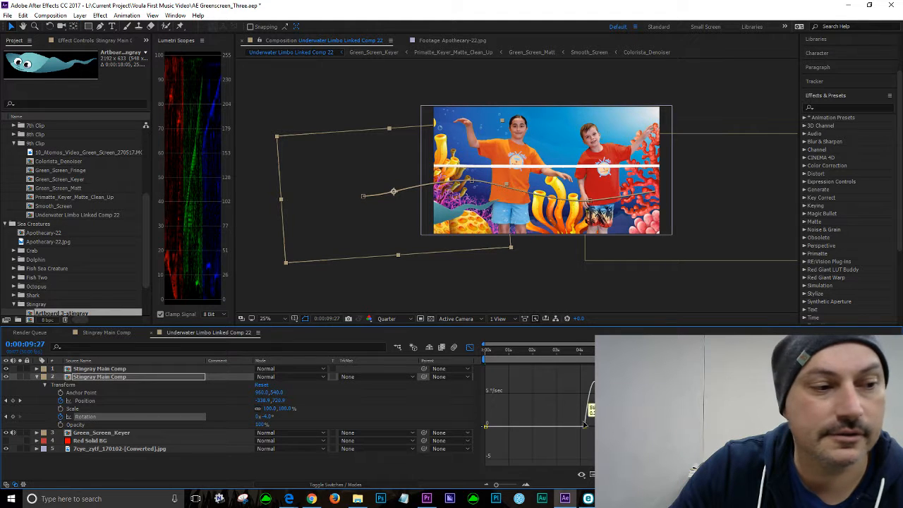
{"action": "key", "text": "space"}
Step: Maximize the timeline panel and drag the later Rotation keyframe in the speed graph
{"action": "key", "text": "grave"}
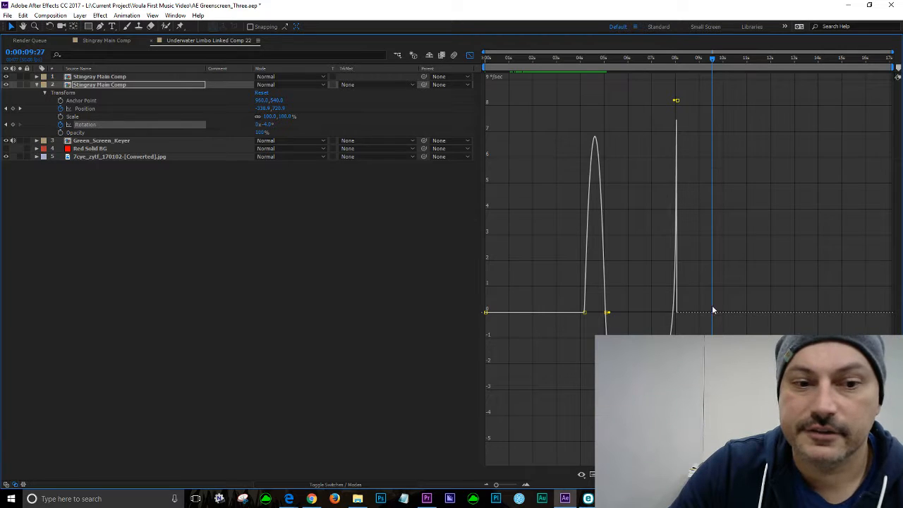
{"action": "mouse_move", "coordinate": [677, 103]}
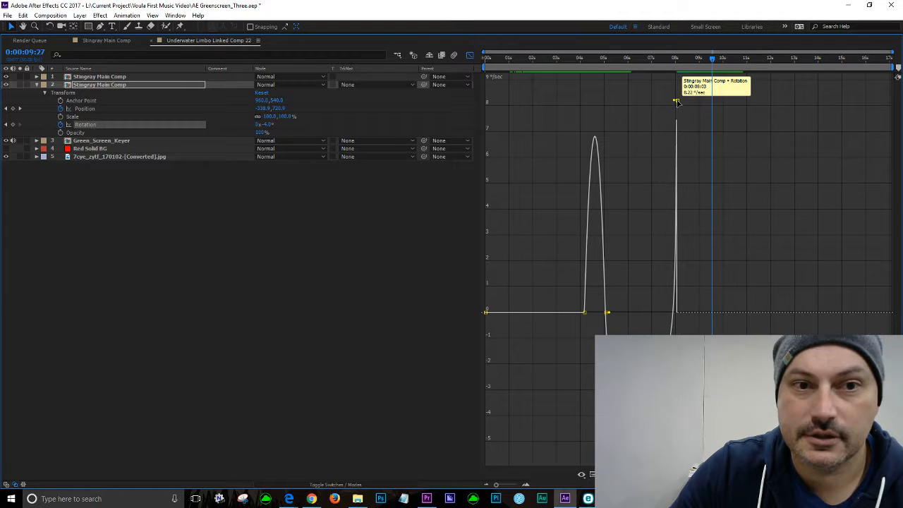
{"action": "left_click_drag", "start_coordinate": [676, 101], "coordinate": [706, 111]}
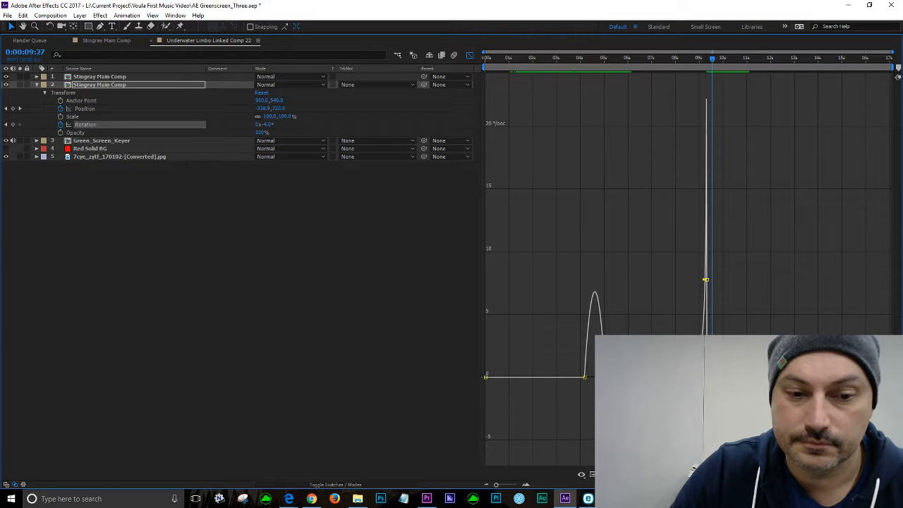
Step: Set the 0:00:06:06 Rotation keyframe's outgoing velocity to -45 degrees/sec in Keyframe Velocity
{"action": "mouse_move", "coordinate": [734, 475]}
{"action": "left_click", "coordinate": [649, 412]}
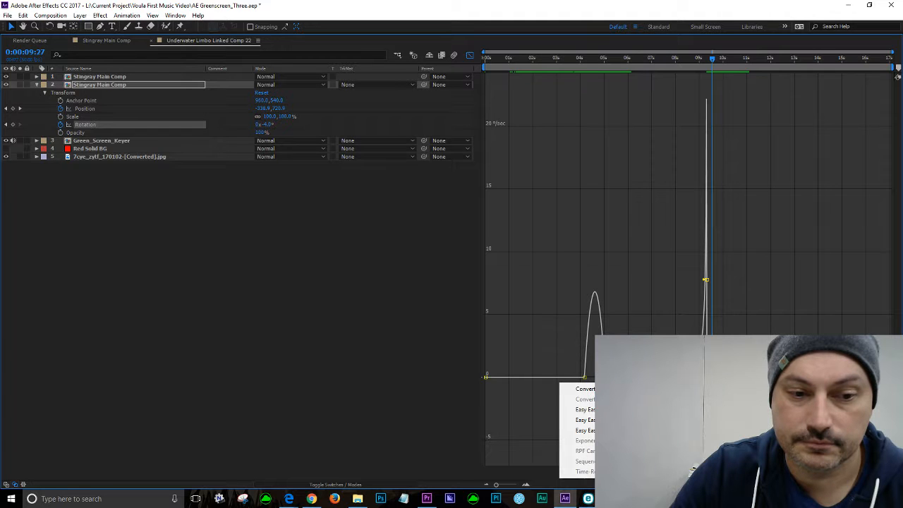
{"action": "left_click", "coordinate": [649, 410]}
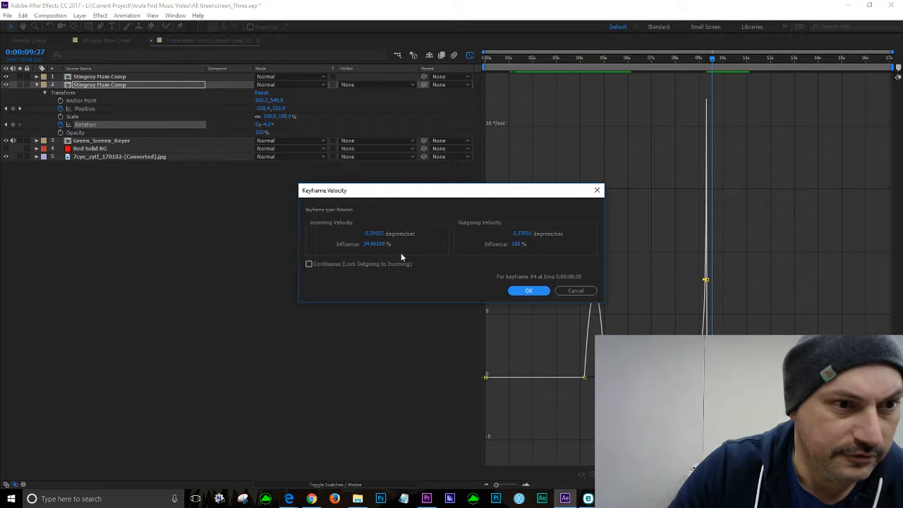
{"action": "left_click", "coordinate": [528, 235]}
{"action": "type", "text": "27"}
{"action": "left_click_drag", "start_coordinate": [538, 235], "coordinate": [499, 232]}
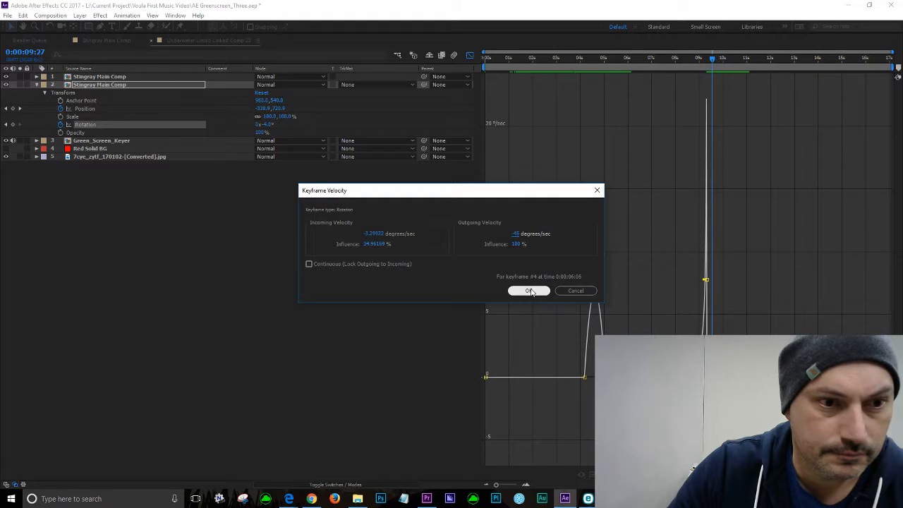
{"action": "left_click", "coordinate": [529, 291]}
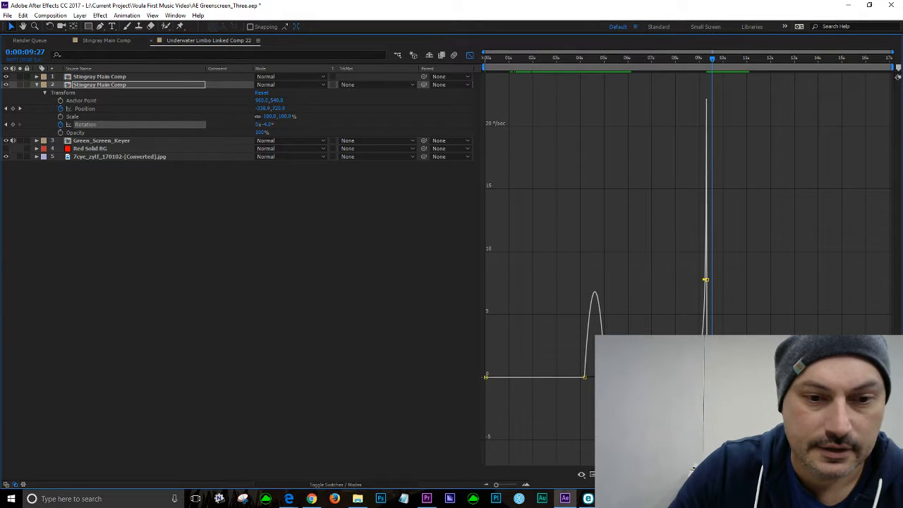
Step: Reopen Keyframe Velocity for that keyframe and set its outgoing velocity to 4 degrees/sec
{"action": "key", "text": "ctrl+shift+k"}
{"action": "left_click", "coordinate": [519, 235]}
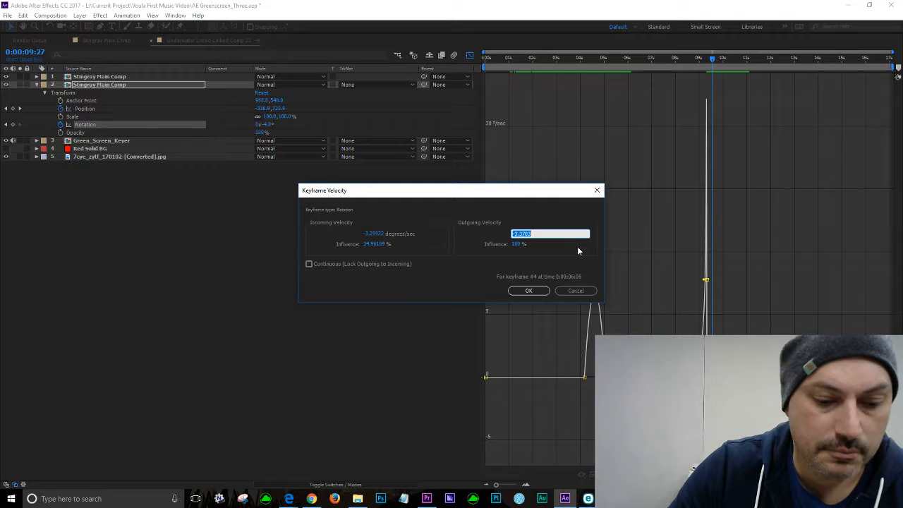
{"action": "type", "text": "4"}
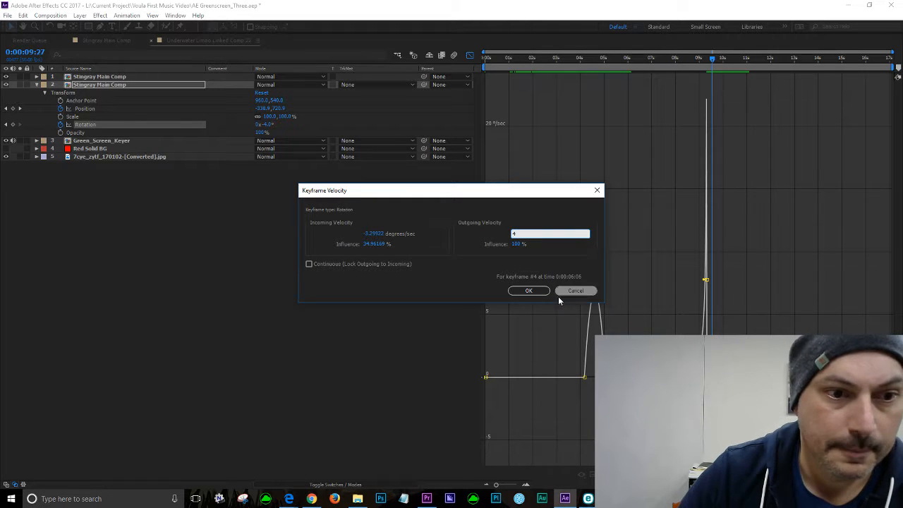
{"action": "left_click", "coordinate": [531, 291]}
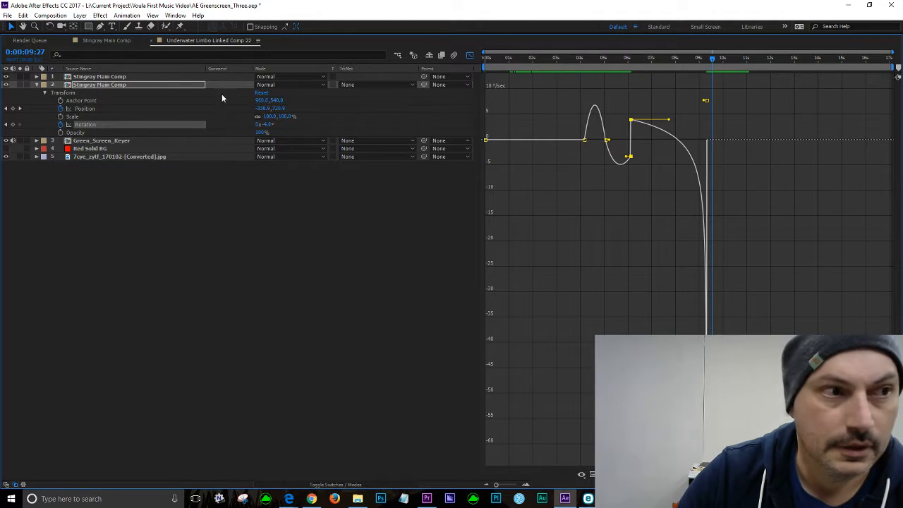
Step: Restore the timeline panel and play the composition from about 0:00:05:49 to review the tilt
{"action": "key", "text": "grave"}
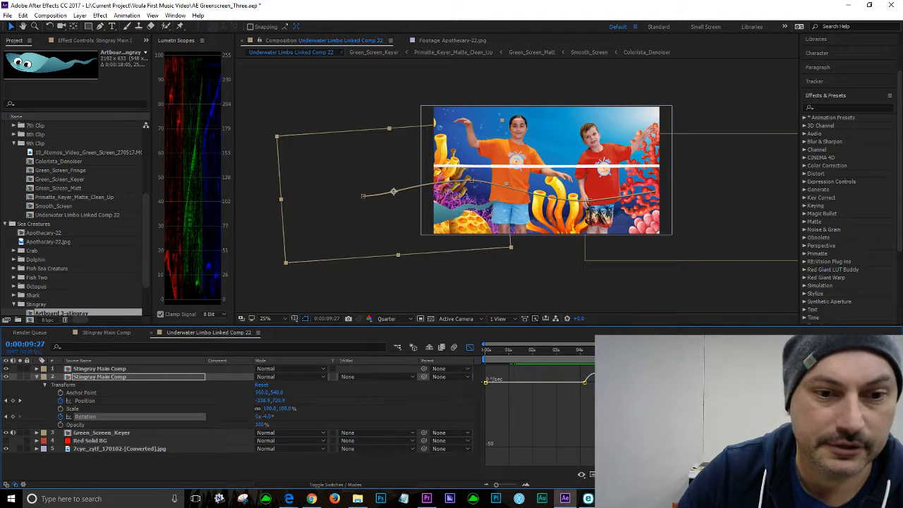
{"action": "left_click_drag", "start_coordinate": [711, 350], "coordinate": [626, 350]}
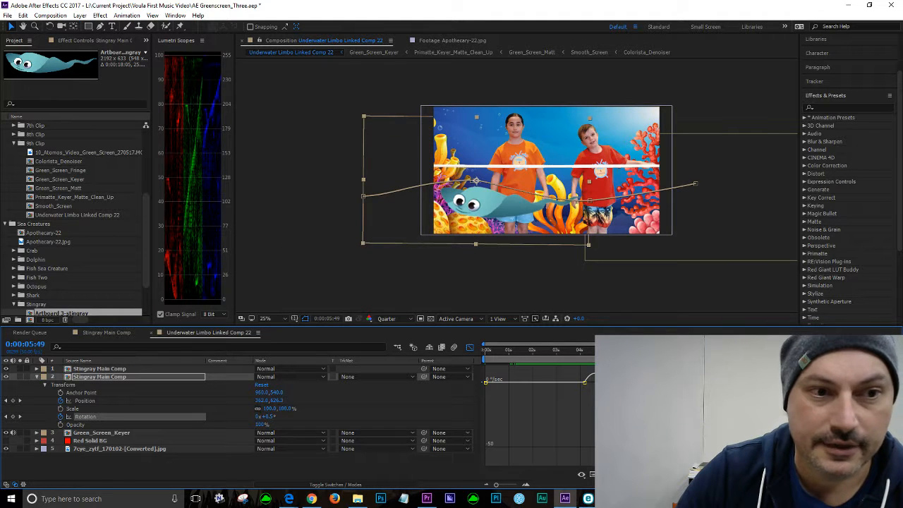
{"action": "key", "text": "space"}
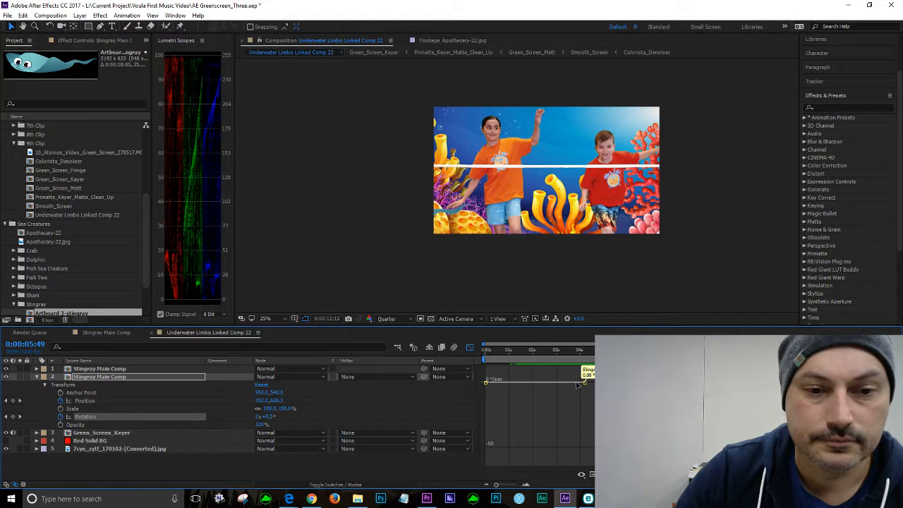
{"action": "key", "text": "space"}
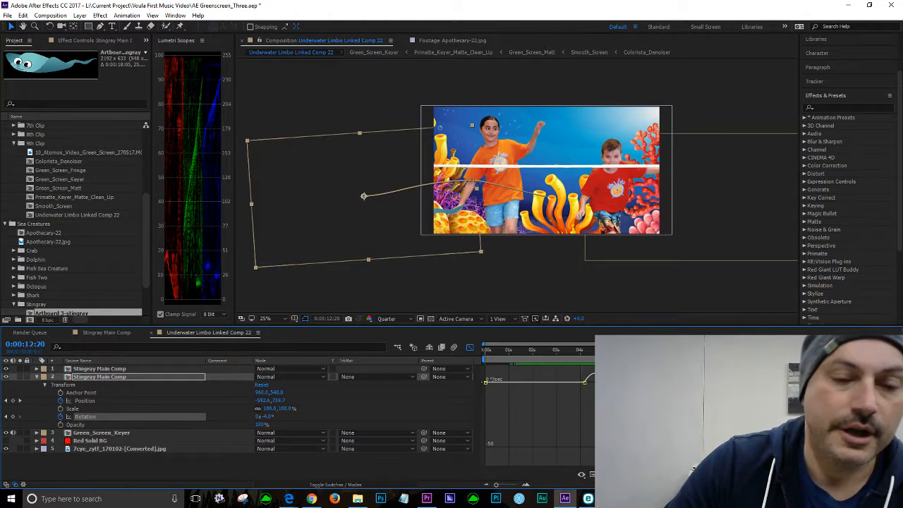
Step: Jump to the Rotation keyframe at 0:00:06:06 and open the Rotation dialog, keeping 0 degrees
{"action": "left_click", "coordinate": [660, 350]}
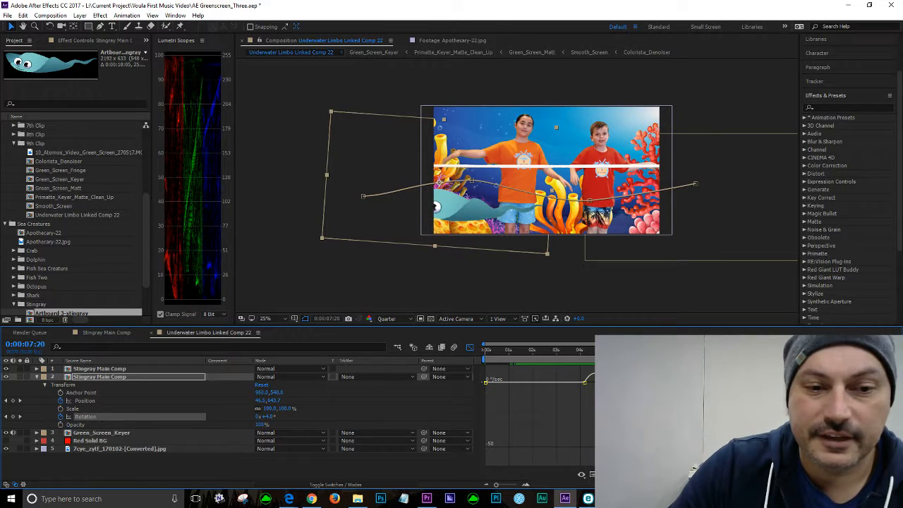
{"action": "left_click_drag", "start_coordinate": [660, 350], "coordinate": [623, 350]}
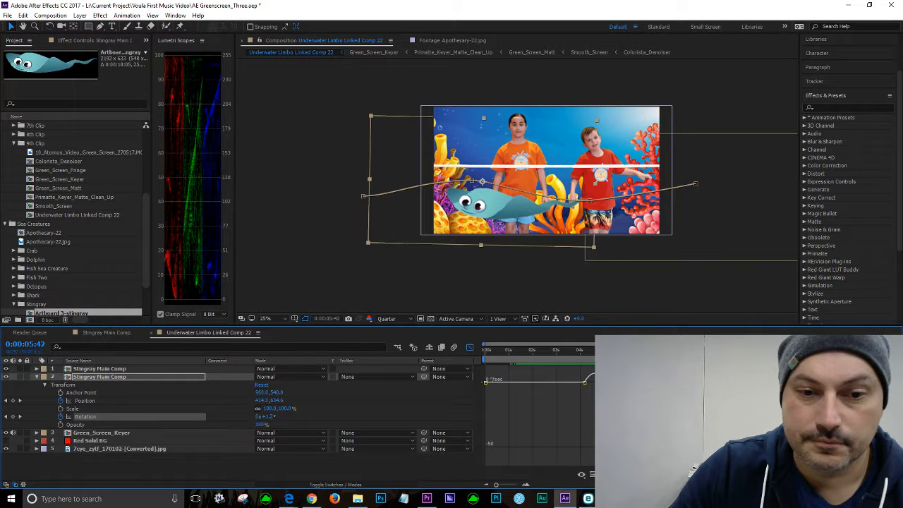
{"action": "key", "text": "k"}
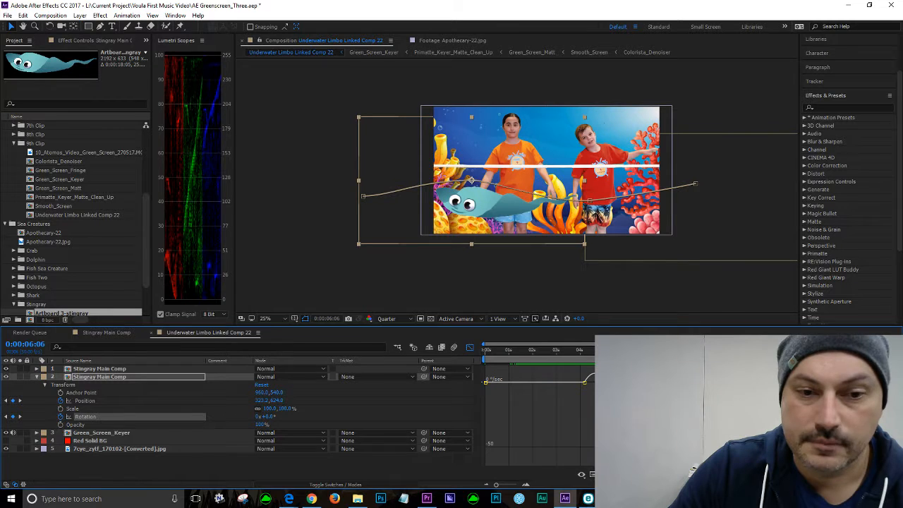
{"action": "key", "text": "ctrl+shift+r"}
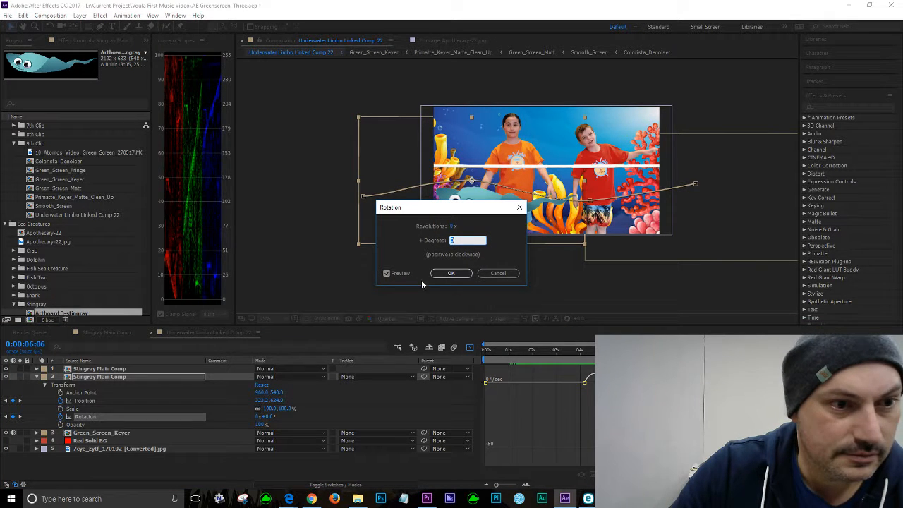
{"action": "left_click", "coordinate": [463, 274]}
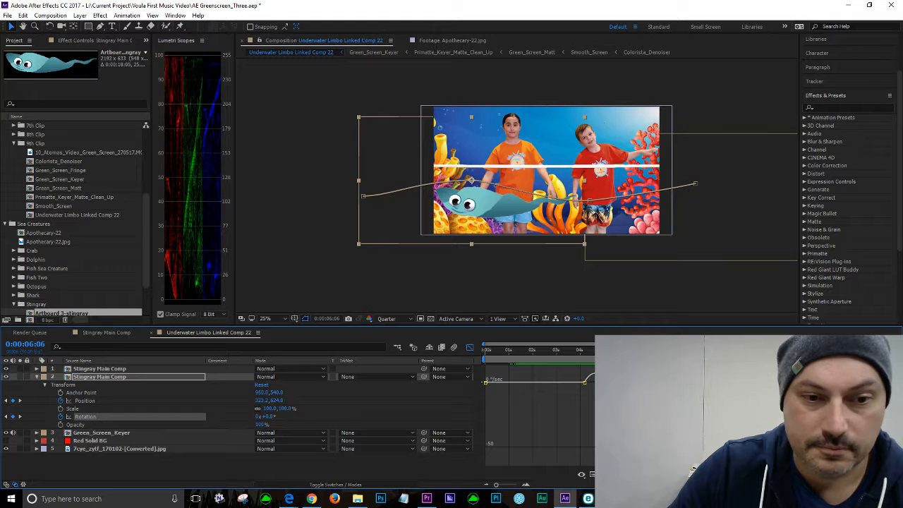
Step: Undo the recent Rotation keyframe velocity edits
{"action": "left_click_drag", "start_coordinate": [630, 382], "coordinate": [645, 382]}
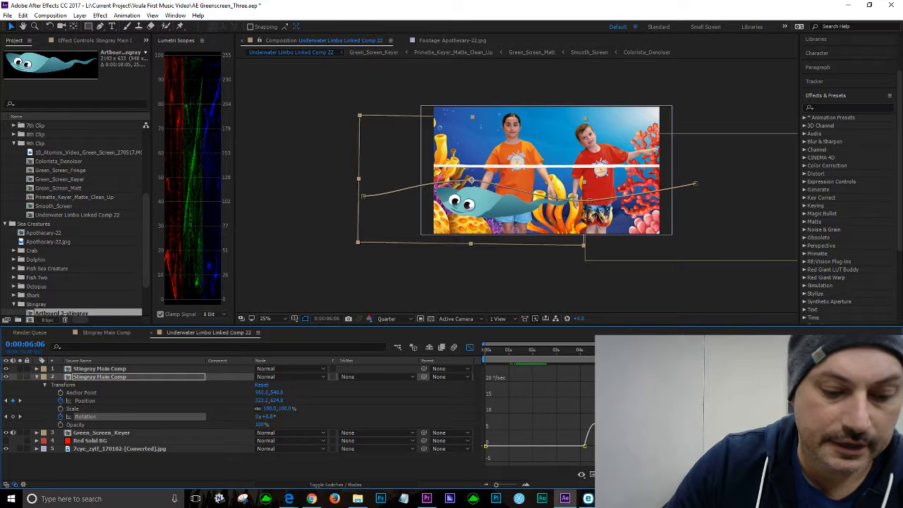
{"action": "key", "text": "ctrl+z"}
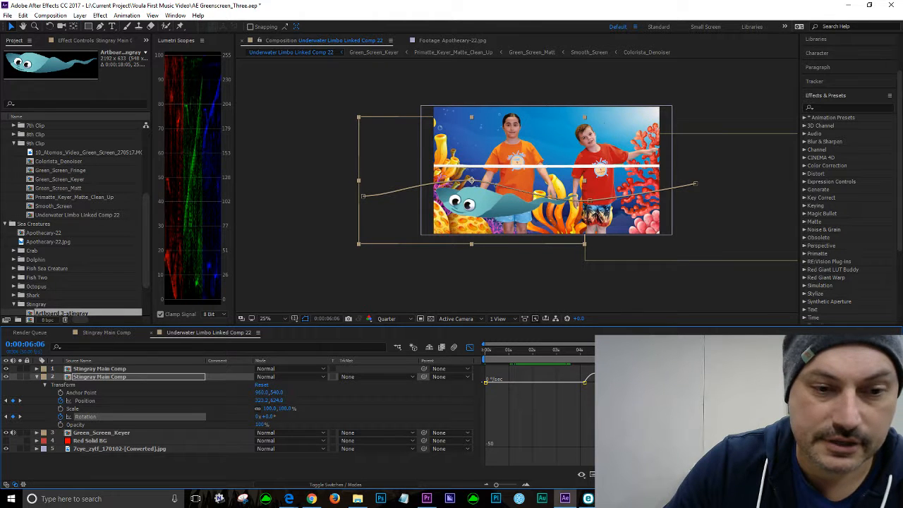
{"action": "key", "text": "ctrl+z"}
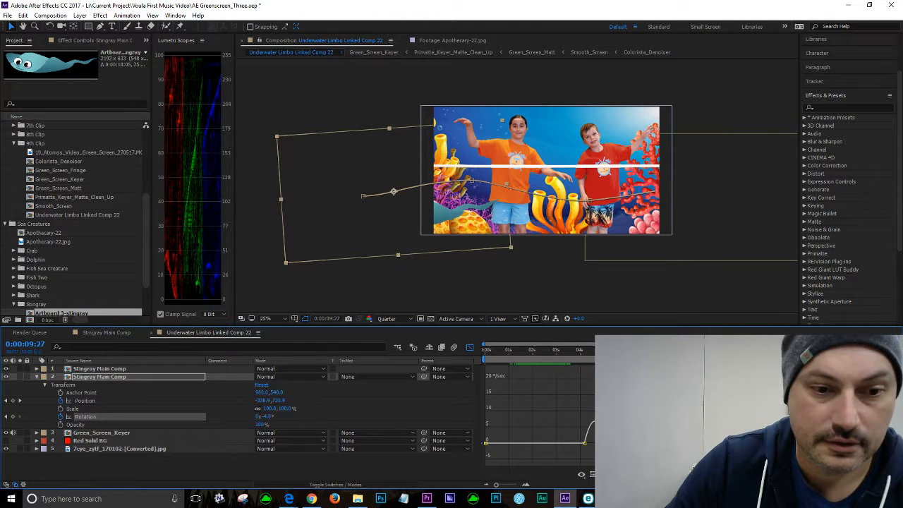
{"action": "key", "text": "ctrl+z"}
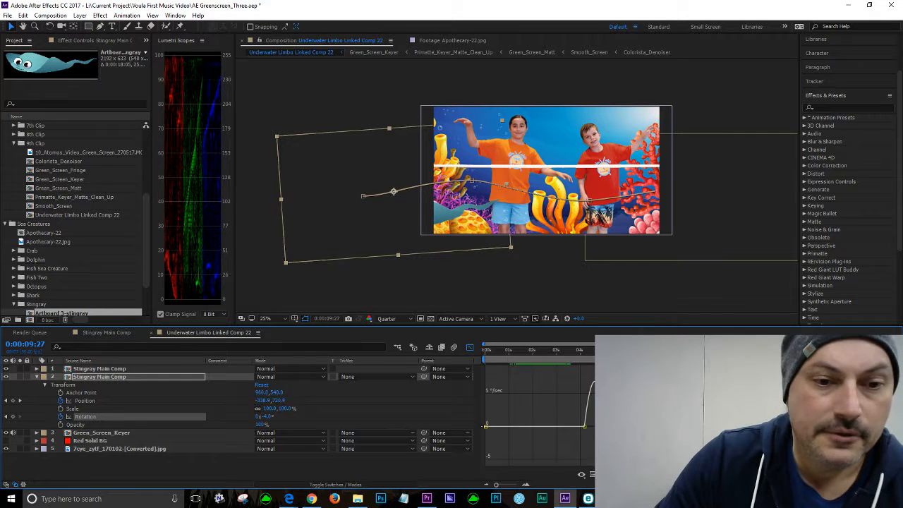
Step: Play the composition from about 0:00:03:49 to review the stingray's swim
{"action": "left_click", "coordinate": [580, 349]}
{"action": "key", "text": "space"}
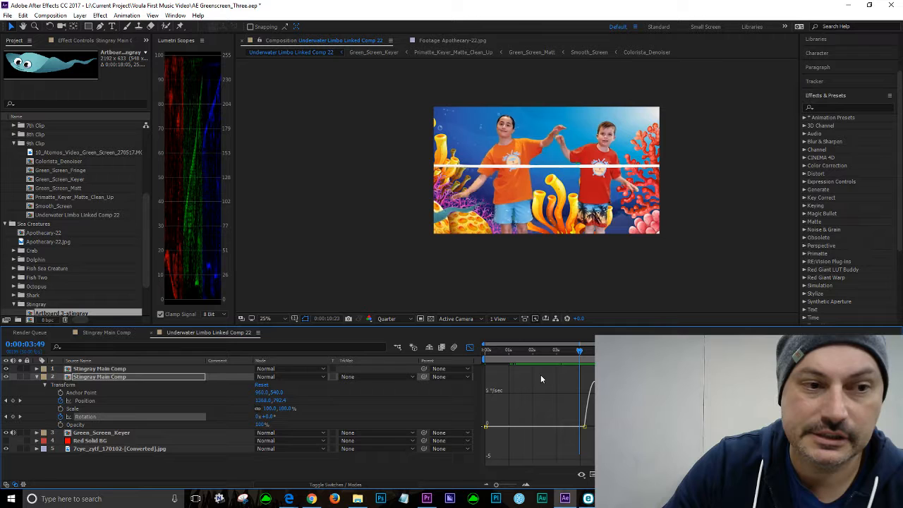
{"action": "key", "text": "space"}
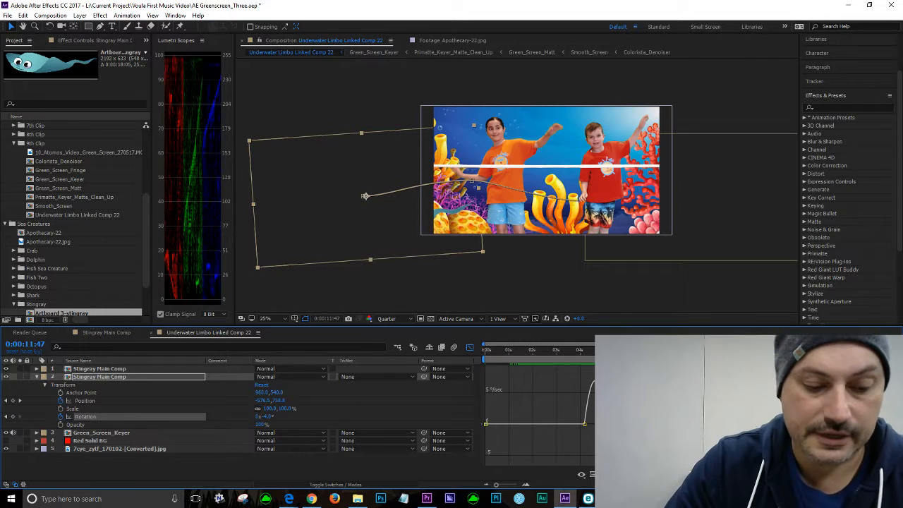
Step: Undo an Easy Ease attempt on the keyframes and replay the composition from about 0:00:04:09
{"action": "key", "text": "F9"}
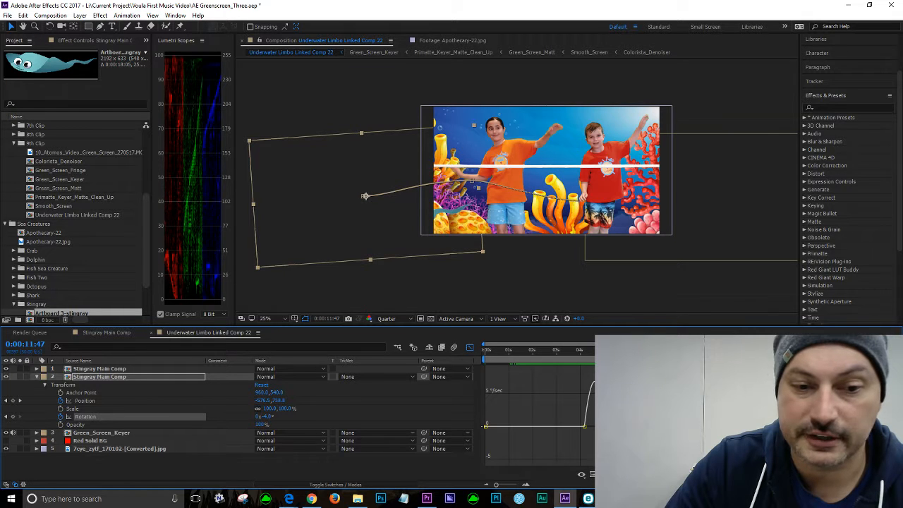
{"action": "key", "text": "ctrl+z"}
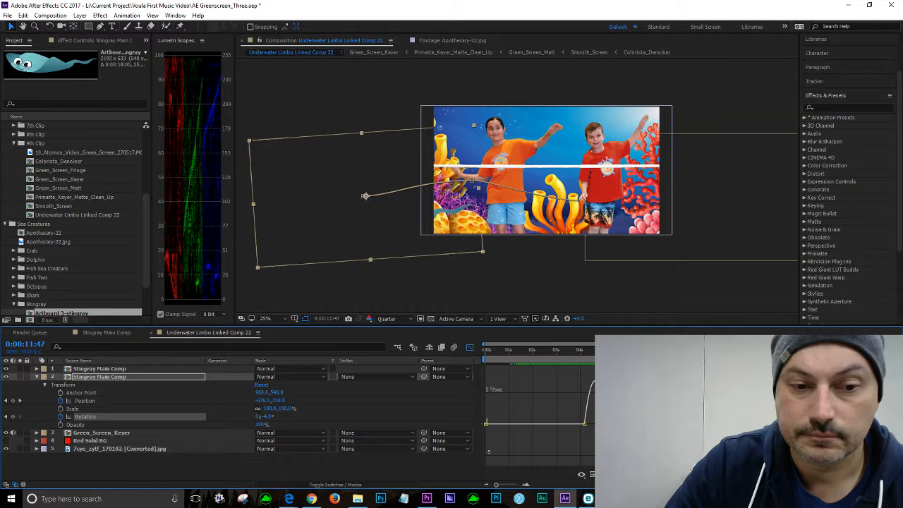
{"action": "left_click", "coordinate": [584, 350]}
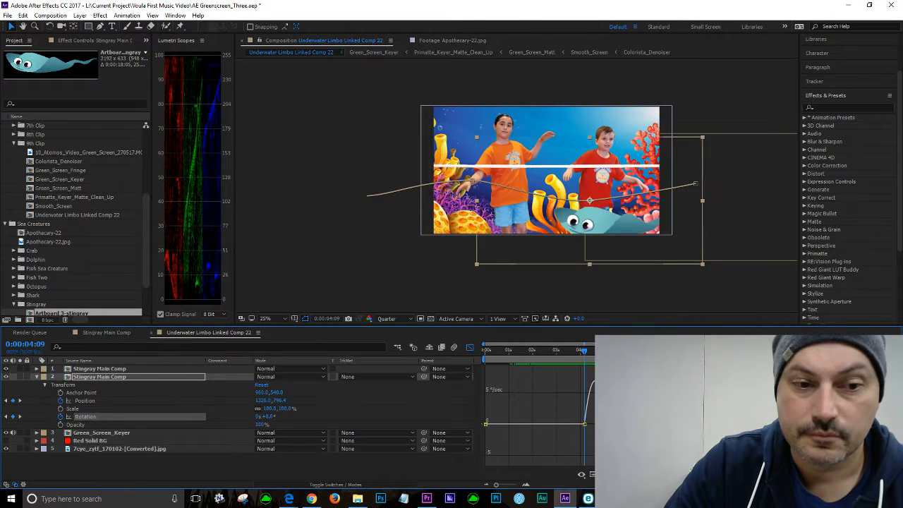
{"action": "key", "text": "space"}
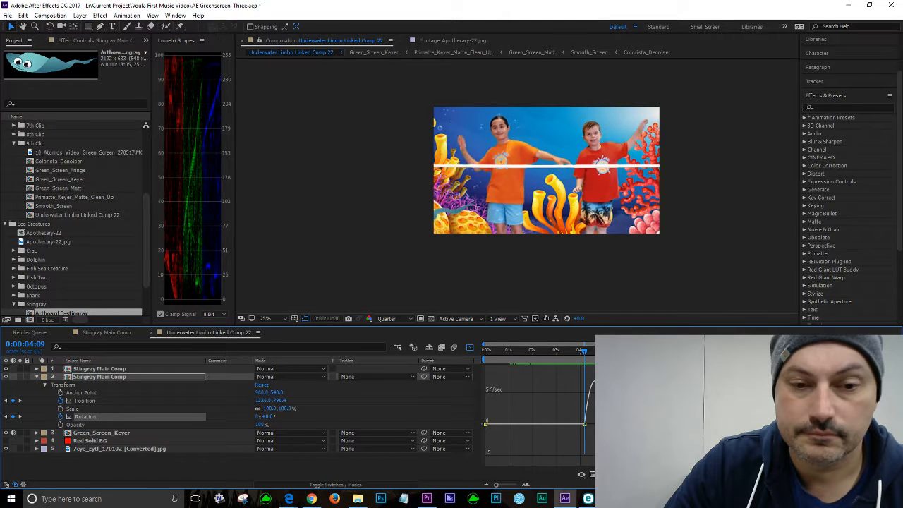
{"action": "key", "text": "space"}
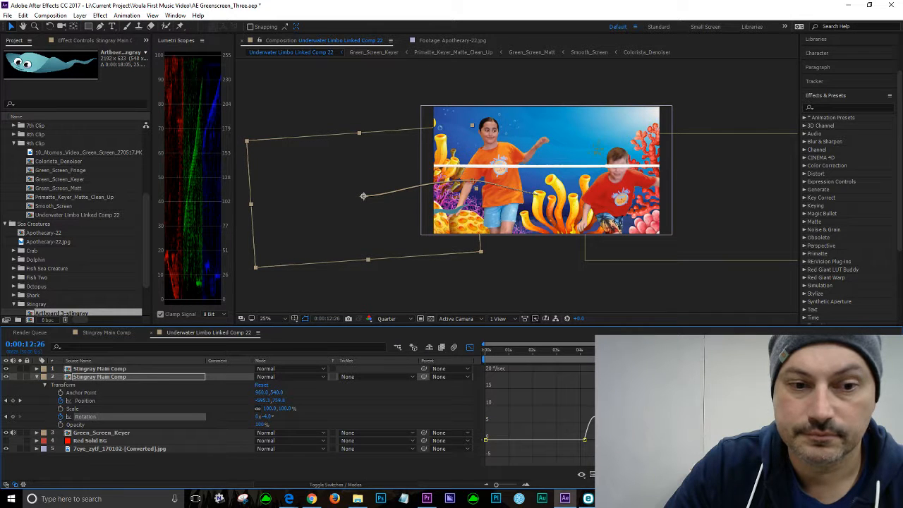
Step: Replay the stingray's swim from about 0:00:05:47 and again from about 0:00:05:22
{"action": "left_click", "coordinate": [625, 350]}
{"action": "key", "text": "space"}
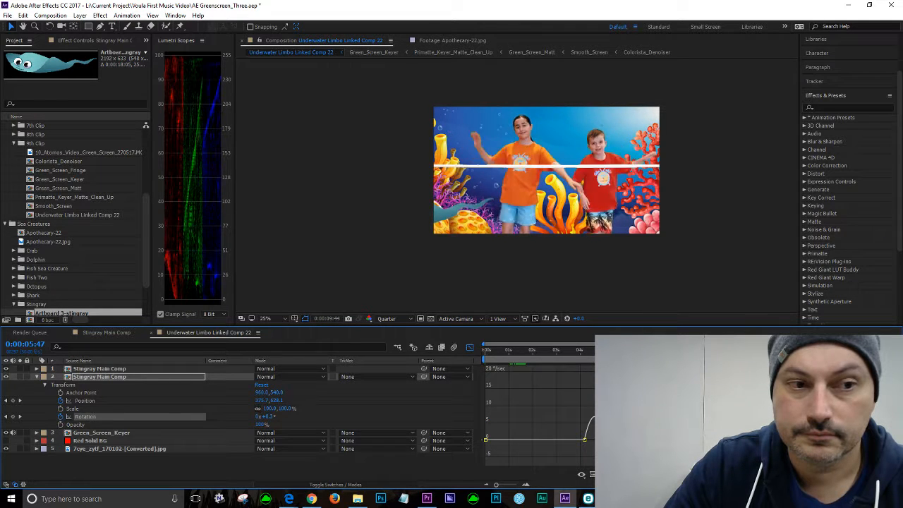
{"action": "key", "text": "space"}
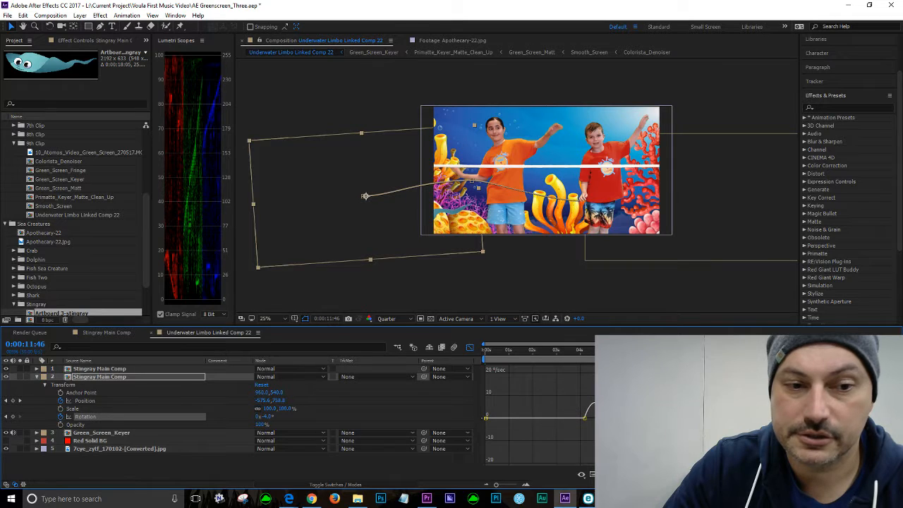
{"action": "left_click", "coordinate": [614, 350]}
{"action": "key", "text": "space"}
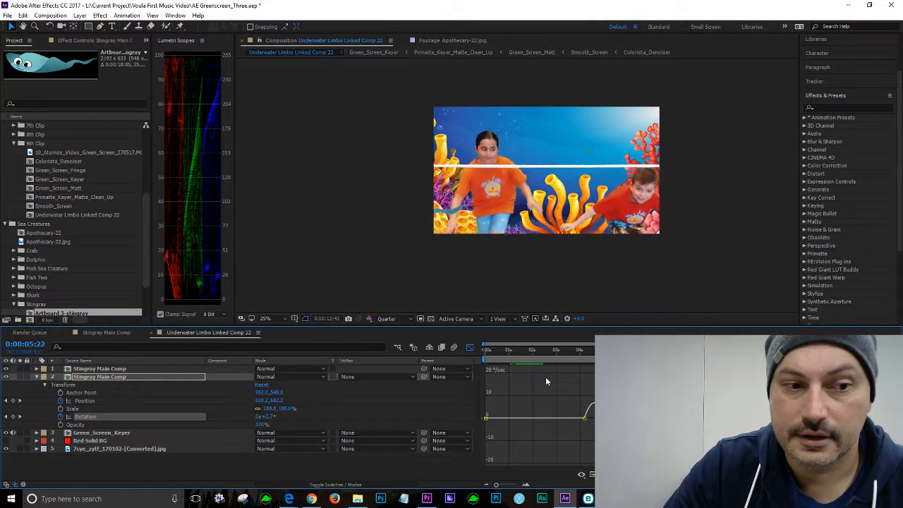
{"action": "key", "text": "space"}
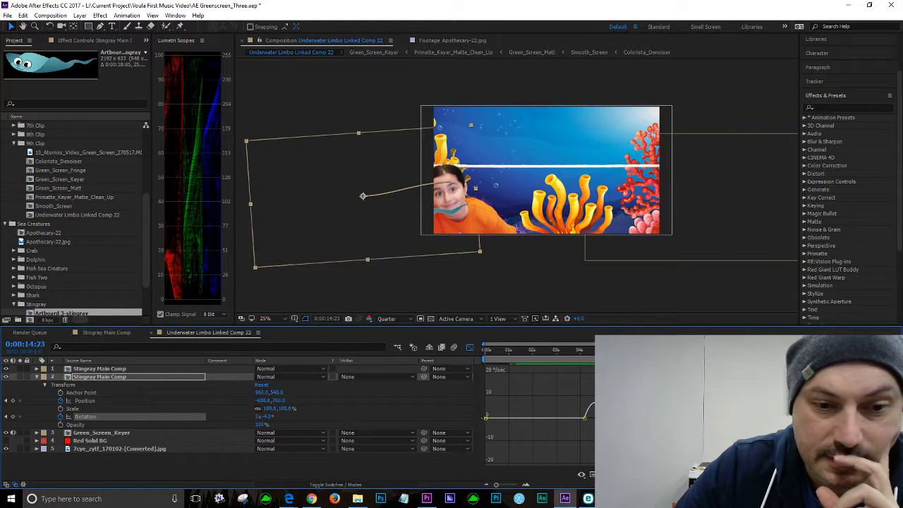
Step: Step back through the previous keyframes and play the composition to review the stingray's swim
{"action": "mouse_move", "coordinate": [741, 388]}
{"action": "left_click", "coordinate": [656, 410]}
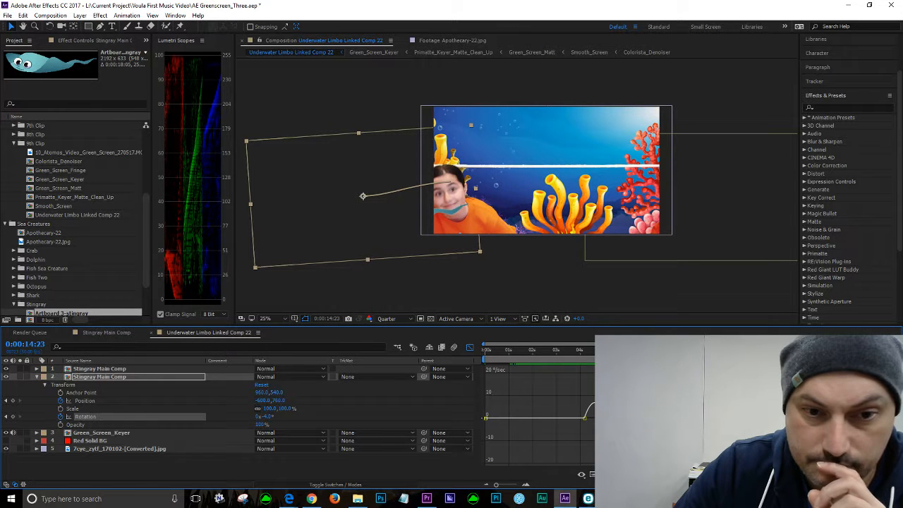
{"action": "key", "text": "j"}
{"action": "key", "text": "j"}
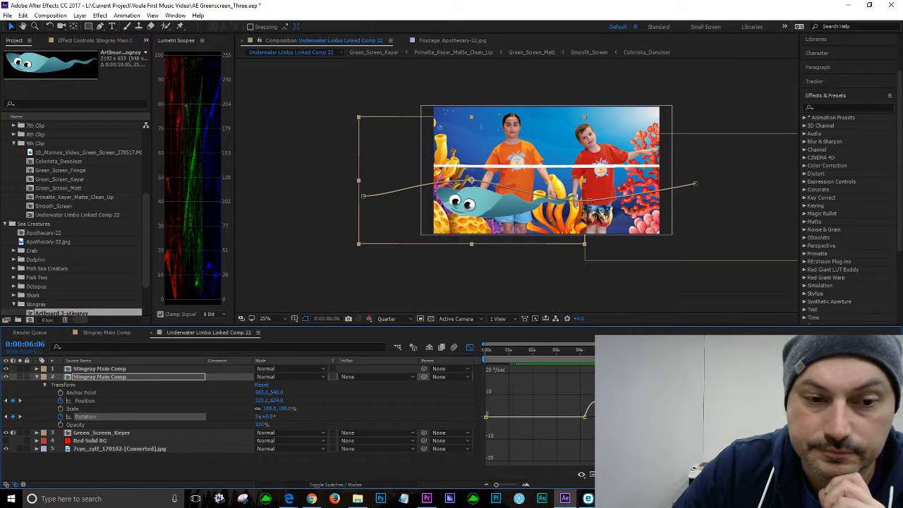
{"action": "key", "text": "j"}
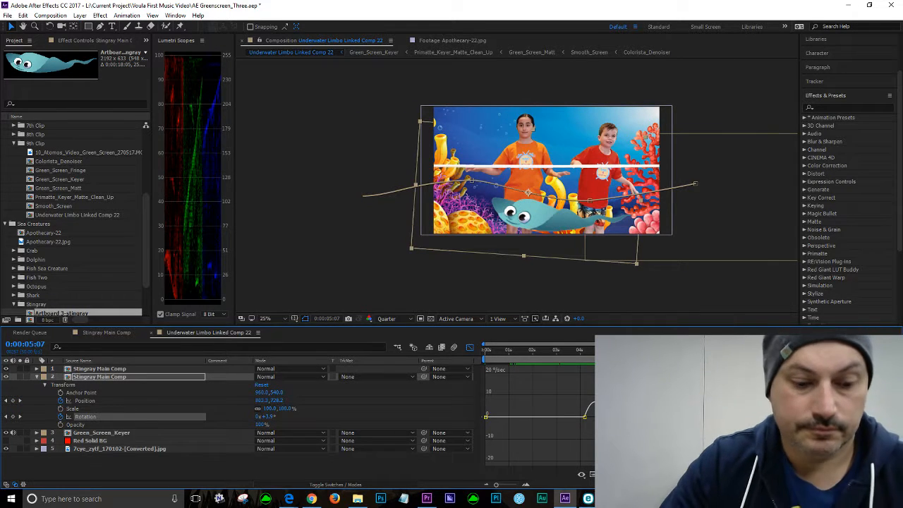
{"action": "key", "text": "space"}
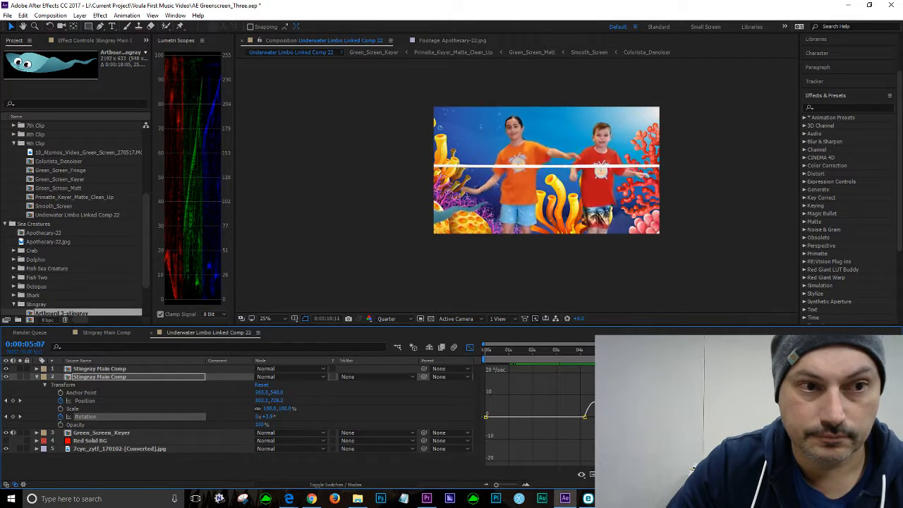
{"action": "key", "text": "space"}
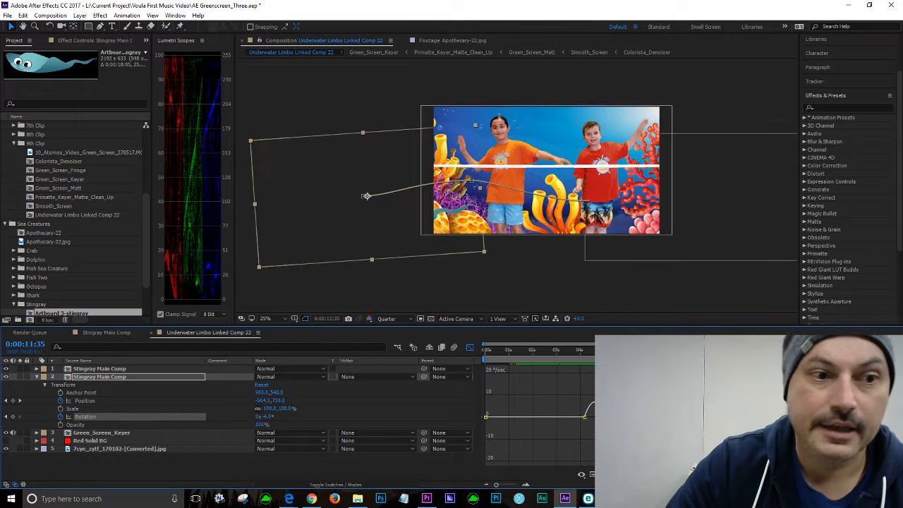
Step: In the layer bar view, go to the stingray's Position keyframe at 0:00:13:00 and move its motion path point slightly left and down
{"action": "left_click", "coordinate": [470, 348]}
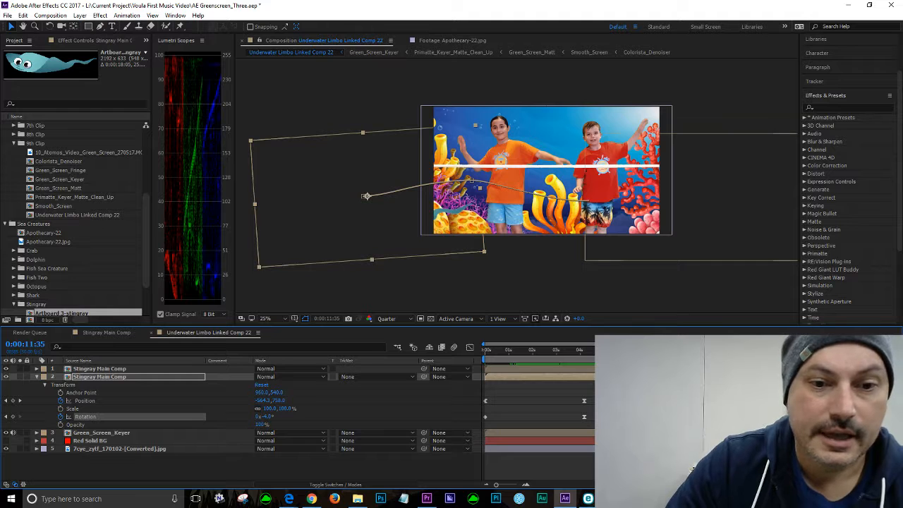
{"action": "mouse_move", "coordinate": [761, 350]}
{"action": "left_mouse_down"}
{"action": "mouse_move", "coordinate": [717, 350]}
{"action": "mouse_move", "coordinate": [792, 350]}
{"action": "mouse_move", "coordinate": [768, 349]}
{"action": "left_mouse_up"}
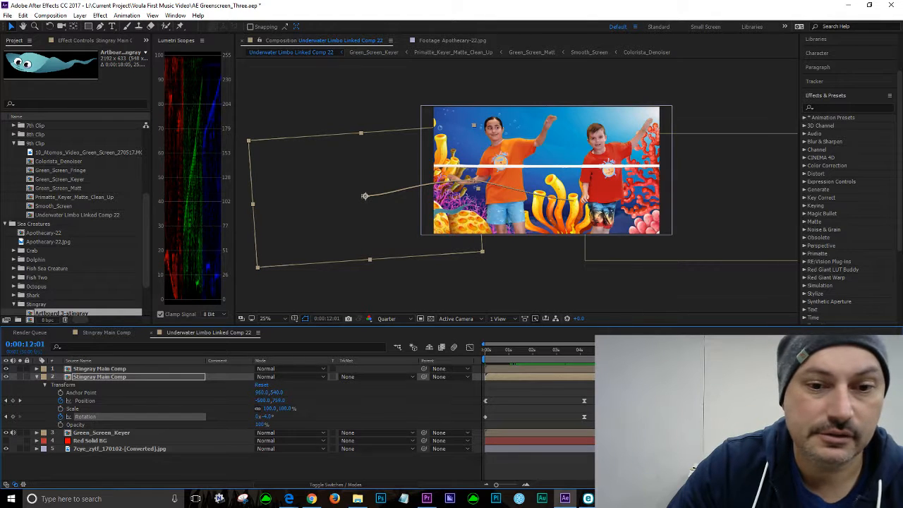
{"action": "left_click", "coordinate": [21, 400]}
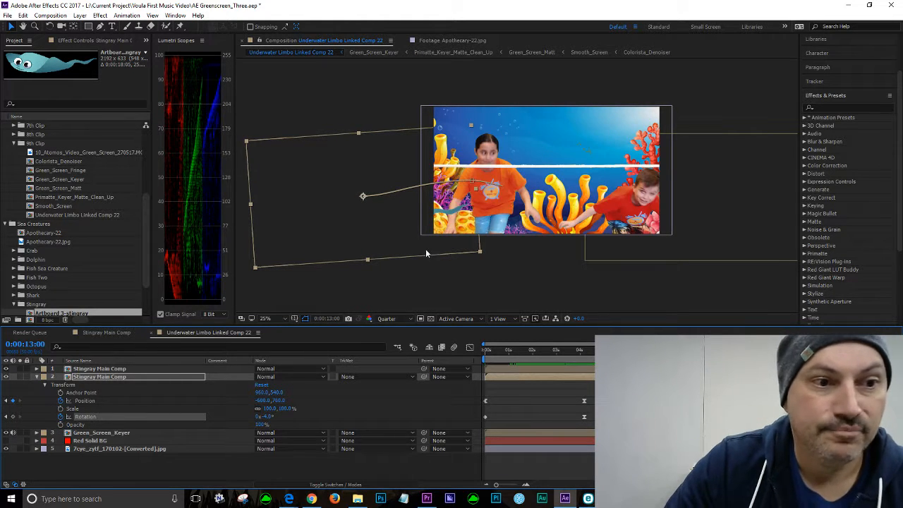
{"action": "left_click_drag", "start_coordinate": [373, 220], "coordinate": [342, 228]}
Step: Play back the stingray's swim around the moved keyframe and save the project
{"action": "key", "text": "space"}
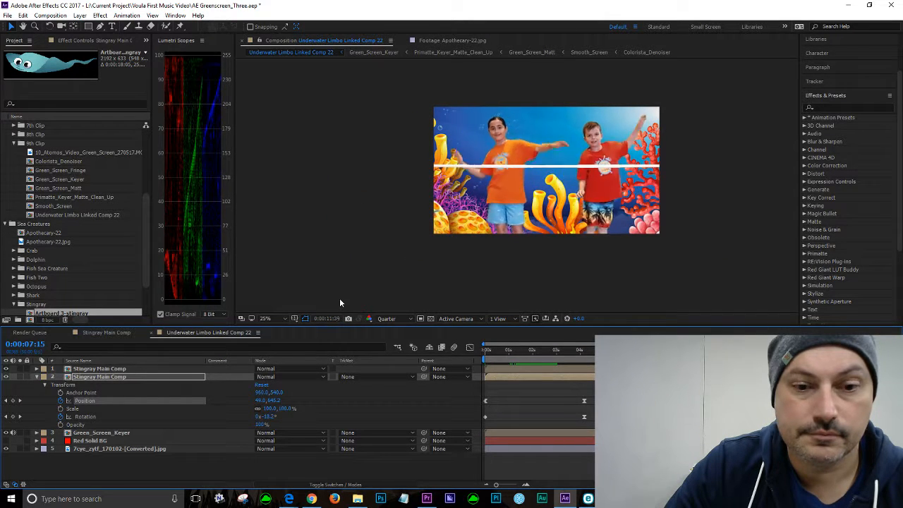
{"action": "key", "text": "space"}
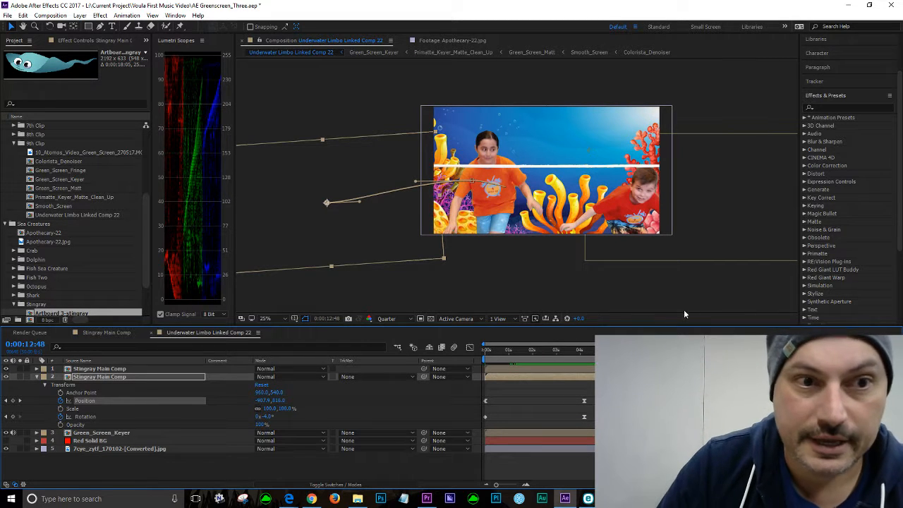
{"action": "left_click", "coordinate": [7, 15]}
{"action": "left_click", "coordinate": [39, 115]}
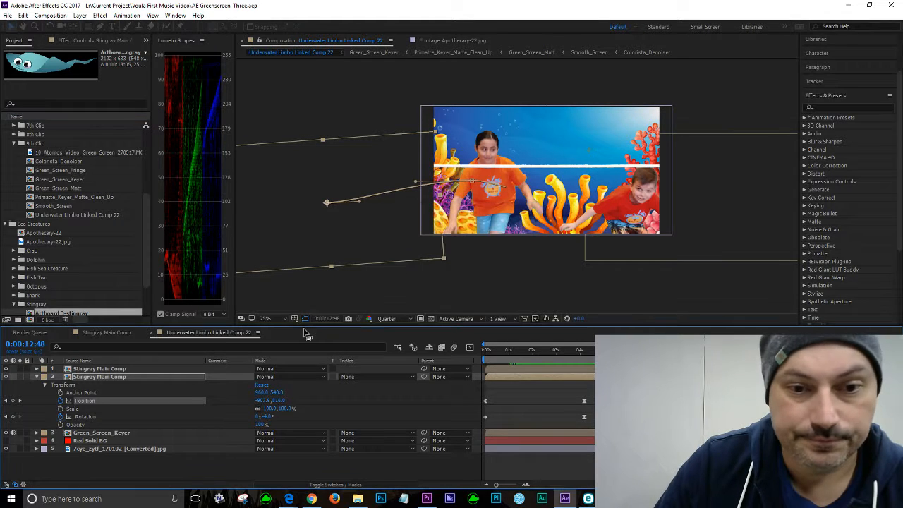
Step: In the Graph Editor, drag the stingray's Position keyframe in the speed graph to reshape its speed curve, then undo and redo it
{"action": "key", "text": "space"}
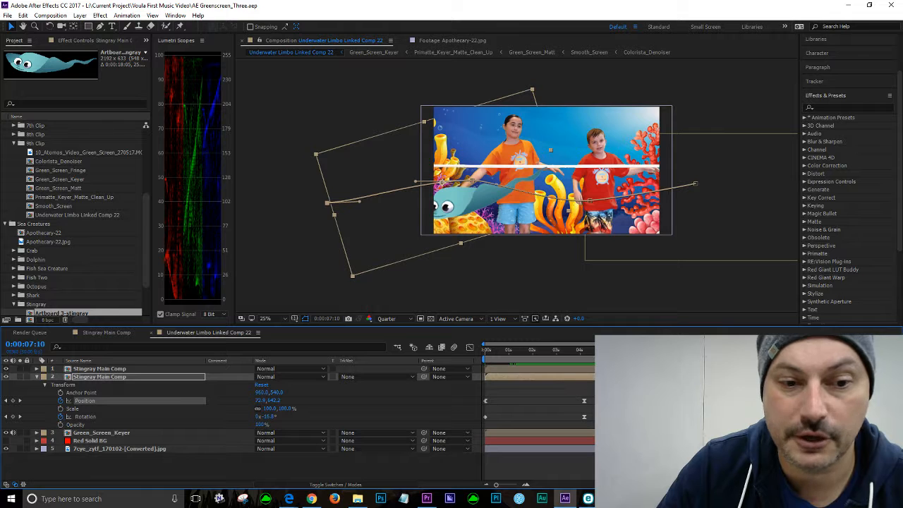
{"action": "left_click", "coordinate": [470, 347]}
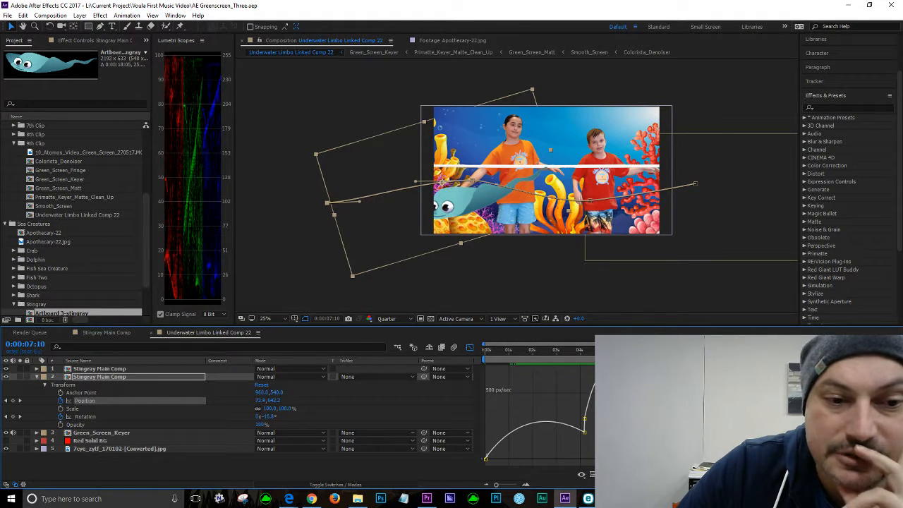
{"action": "left_click", "coordinate": [654, 417]}
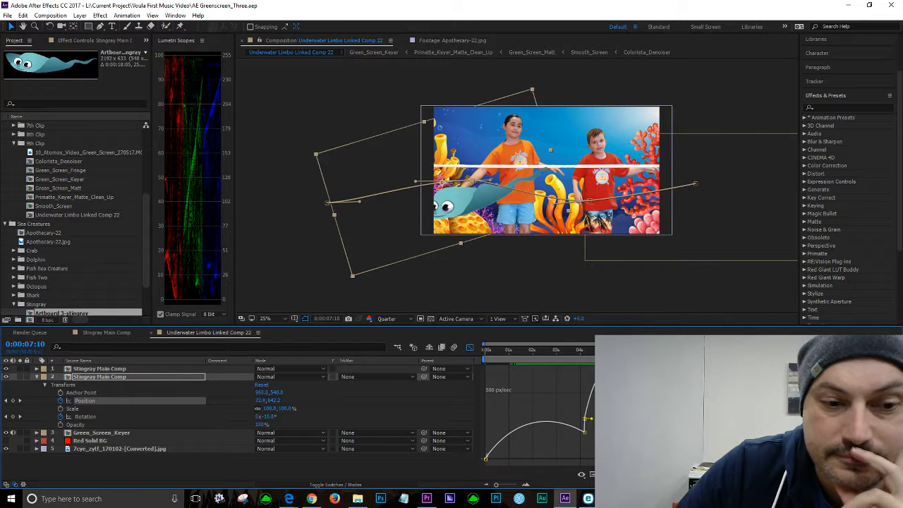
{"action": "left_click_drag", "start_coordinate": [664, 418], "coordinate": [624, 391]}
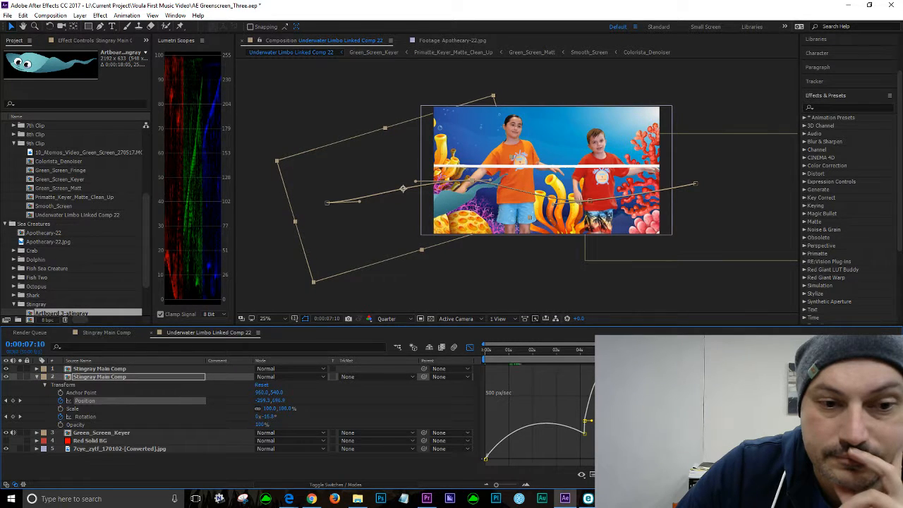
{"action": "left_click_drag", "start_coordinate": [623, 391], "coordinate": [622, 390]}
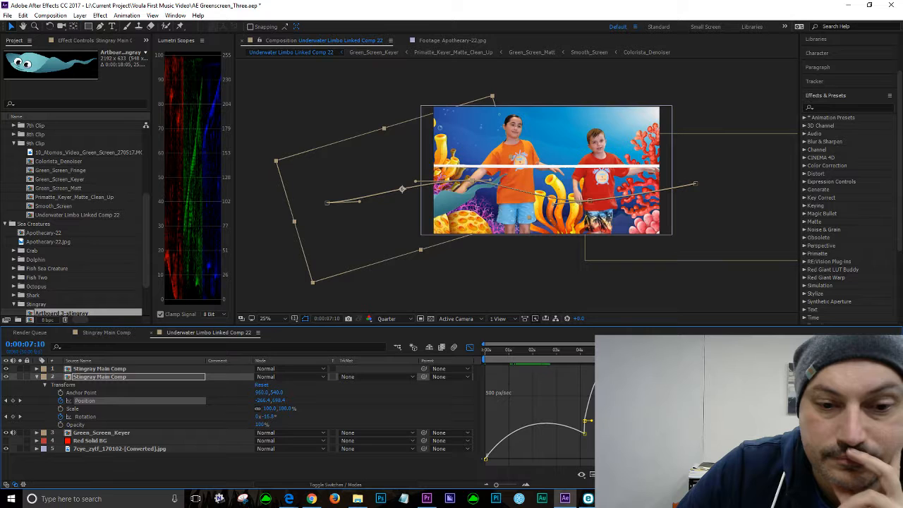
{"action": "left_click_drag", "start_coordinate": [622, 390], "coordinate": [649, 395]}
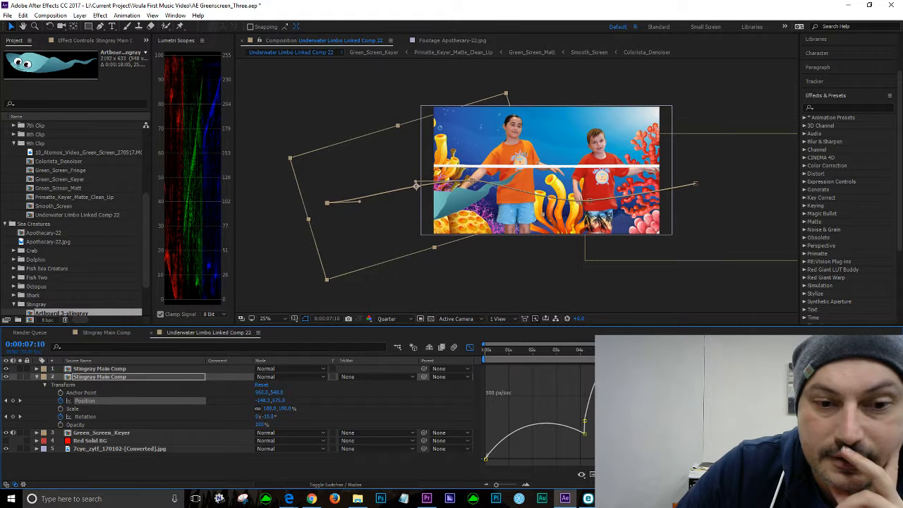
{"action": "key", "text": "space"}
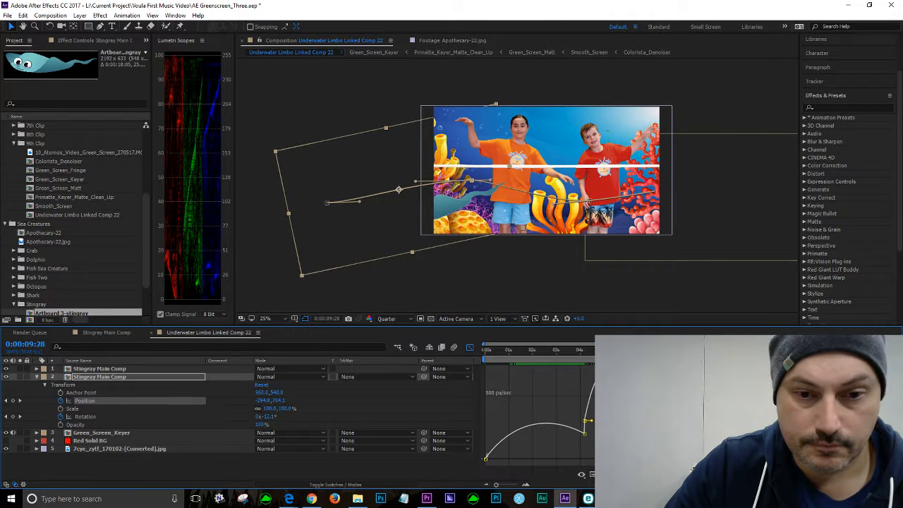
{"action": "key", "text": "ctrl+z"}
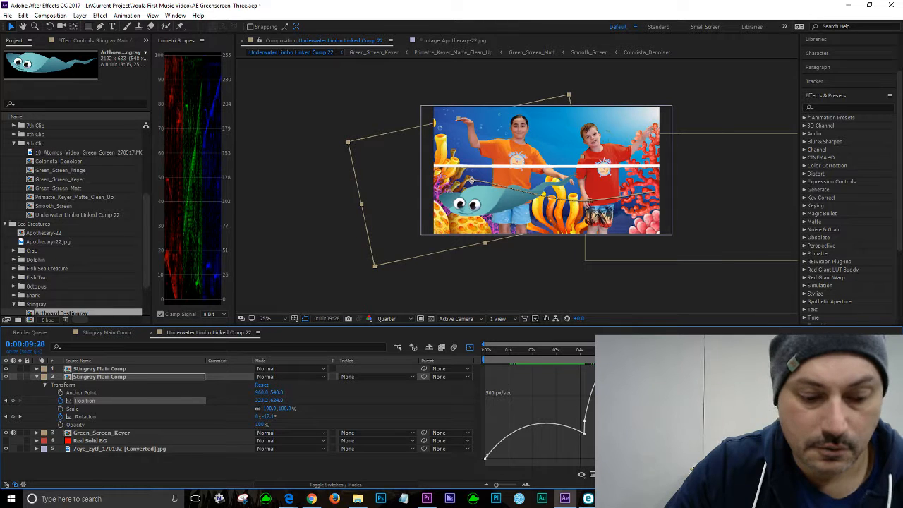
{"action": "key", "text": "ctrl+shift+z"}
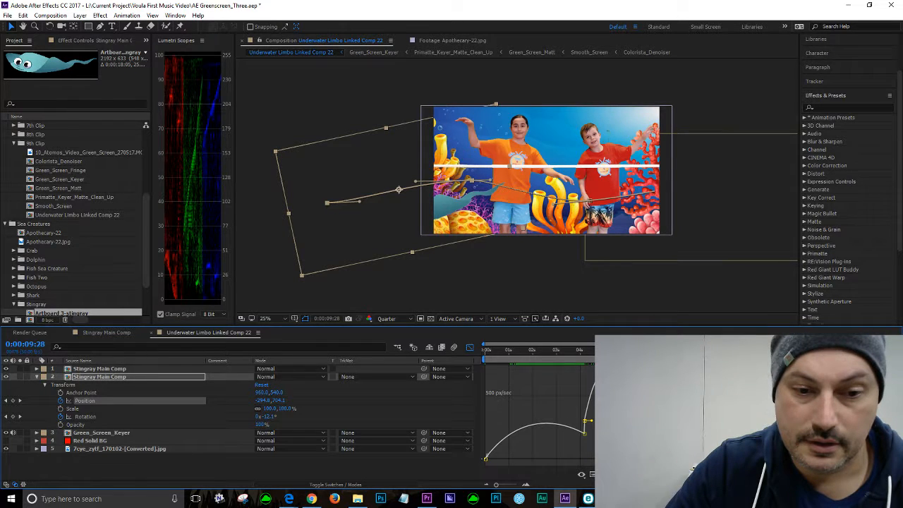
Step: Shorten the Position keyframe's speed influence handle slightly and move the view to about 0:00:05:43
{"action": "left_click_drag", "start_coordinate": [706, 423], "coordinate": [699, 424]}
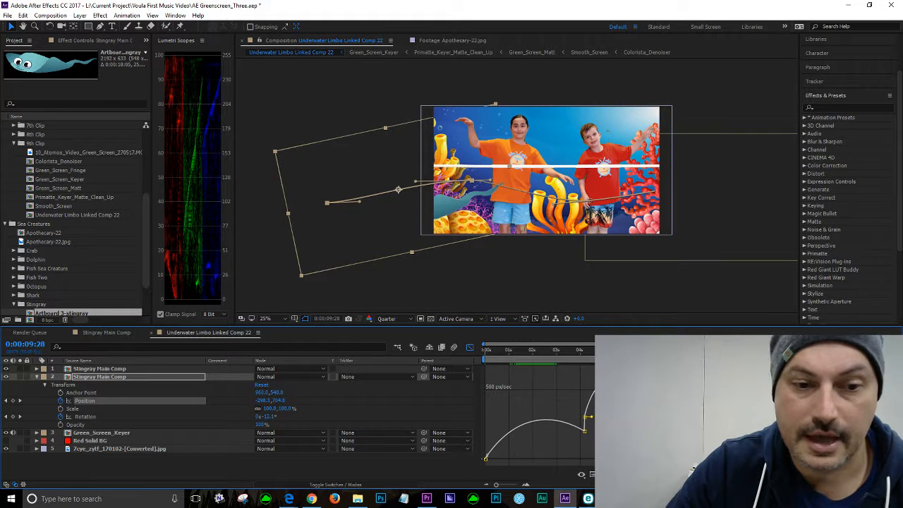
{"action": "left_click_drag", "start_coordinate": [710, 350], "coordinate": [621, 350]}
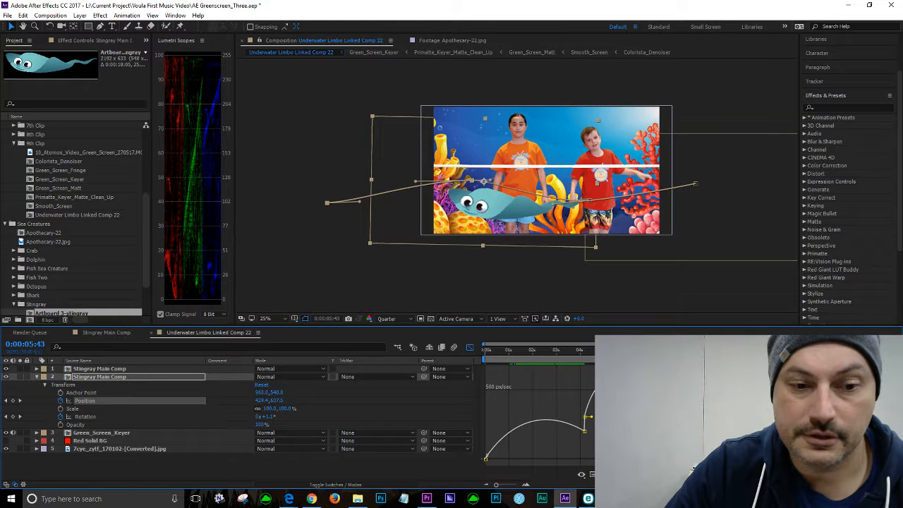
Step: Try adjusting the Position keyframe's speed handles further, undoing each attempt
{"action": "mouse_move", "coordinate": [620, 420]}
{"action": "left_mouse_down"}
{"action": "mouse_move", "coordinate": [631, 420]}
{"action": "mouse_move", "coordinate": [619, 421]}
{"action": "left_mouse_up"}
{"action": "key", "text": "ctrl+z"}
{"action": "left_click", "coordinate": [621, 424]}
{"action": "left_click", "coordinate": [548, 420]}
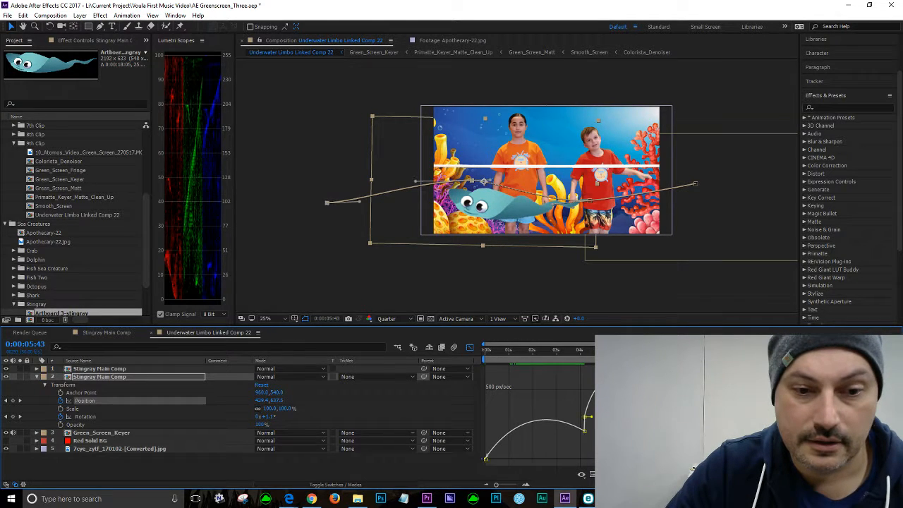
{"action": "left_click_drag", "start_coordinate": [628, 421], "coordinate": [636, 421]}
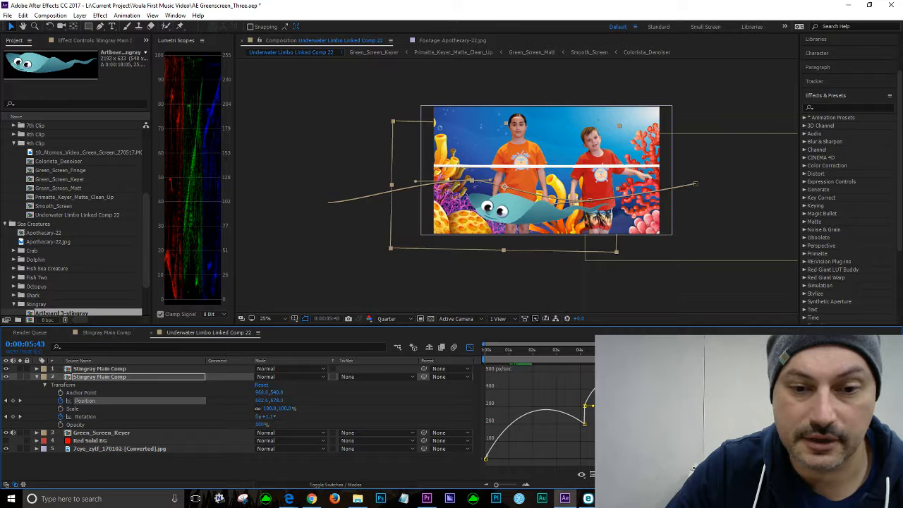
{"action": "left_click_drag", "start_coordinate": [637, 421], "coordinate": [637, 421]}
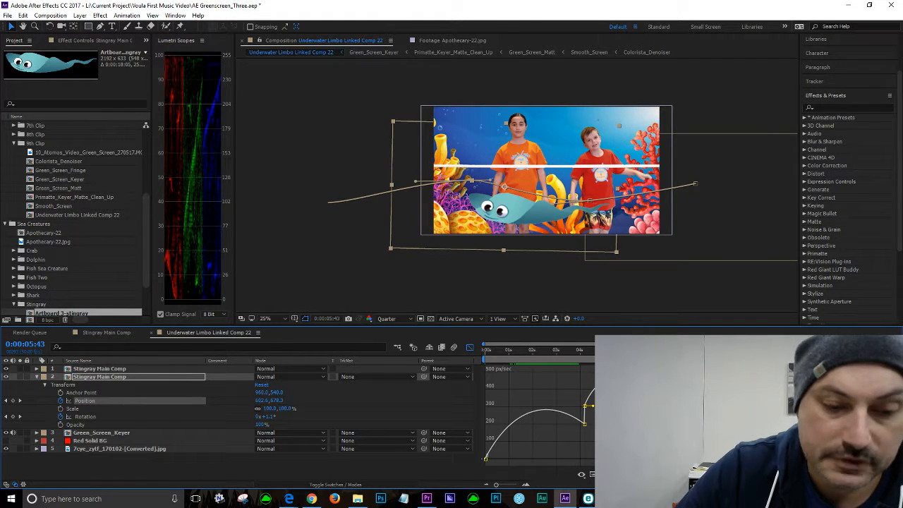
{"action": "key", "text": "ctrl+z"}
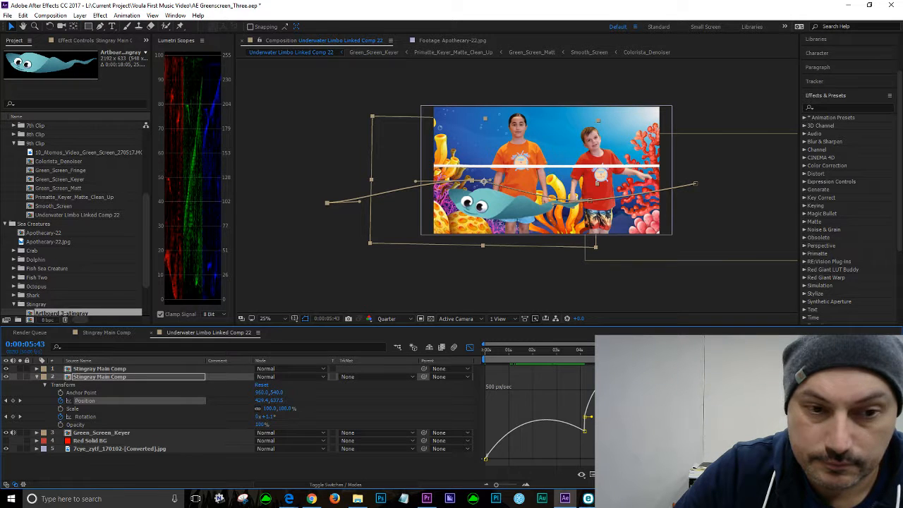
Step: Go to the Position keyframe at 0:00:06:02, open its Position value dialog and cancel it
{"action": "right_click", "coordinate": [556, 384]}
{"action": "key", "text": "Escape"}
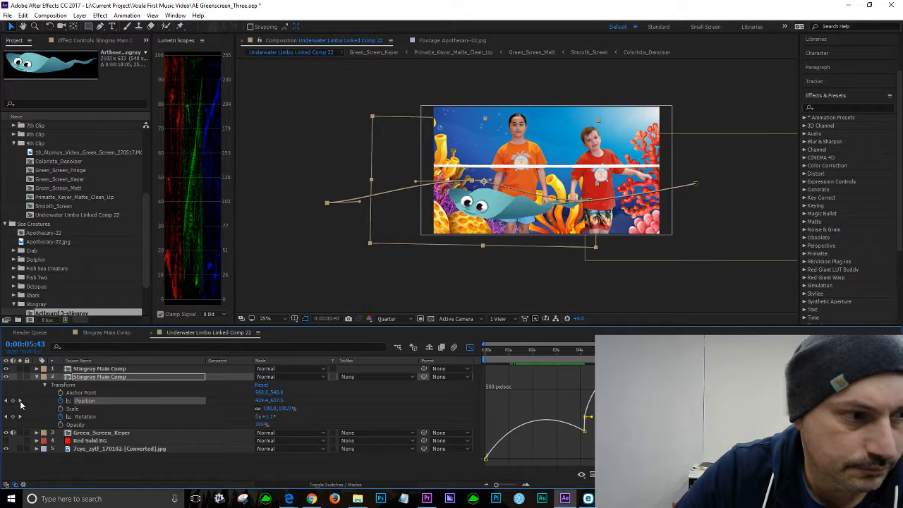
{"action": "left_click", "coordinate": [20, 401]}
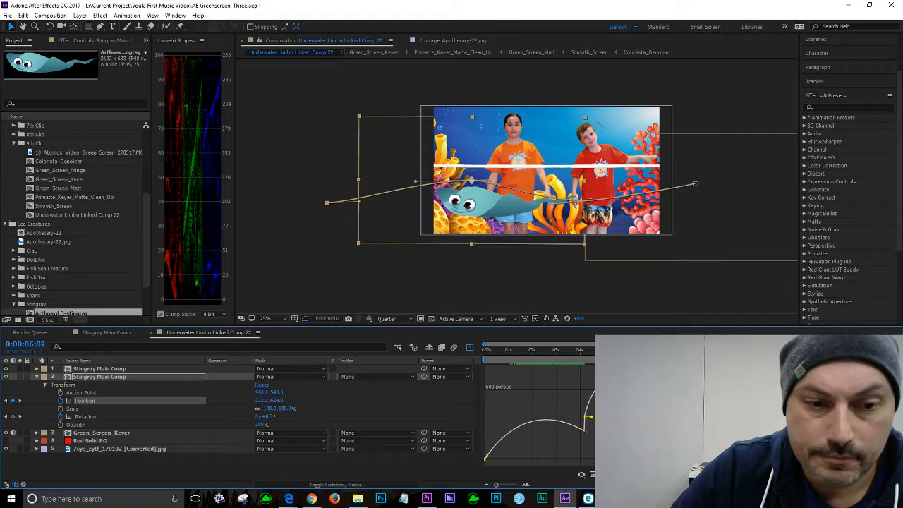
{"action": "left_click", "coordinate": [635, 431]}
{"action": "left_click", "coordinate": [629, 428]}
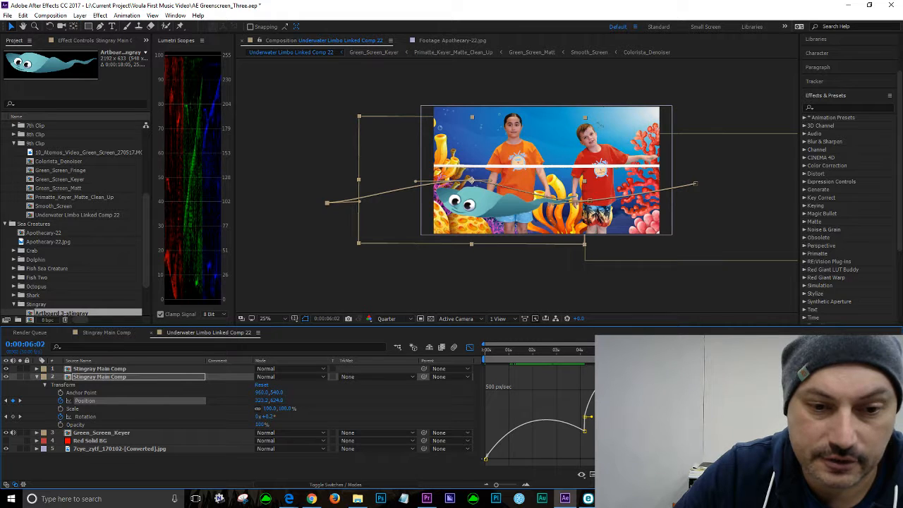
{"action": "key", "text": "ctrl+shift+p"}
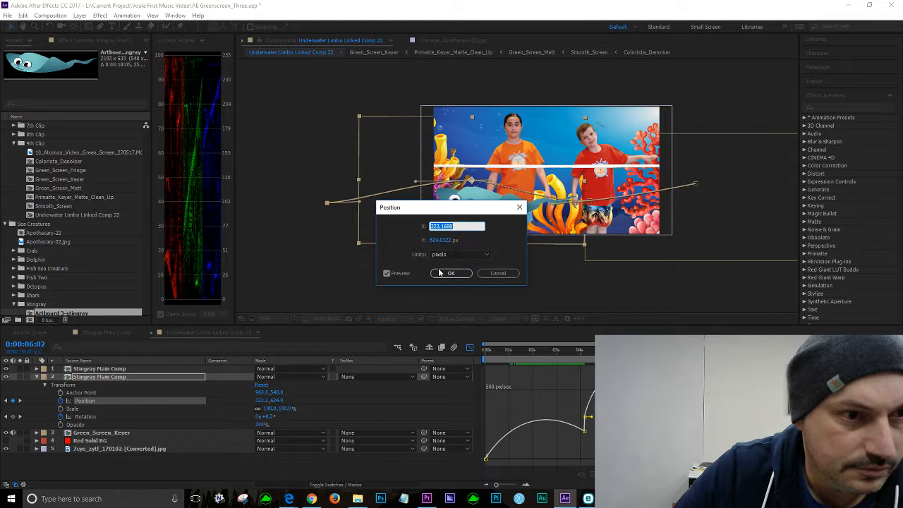
{"action": "left_click", "coordinate": [495, 275]}
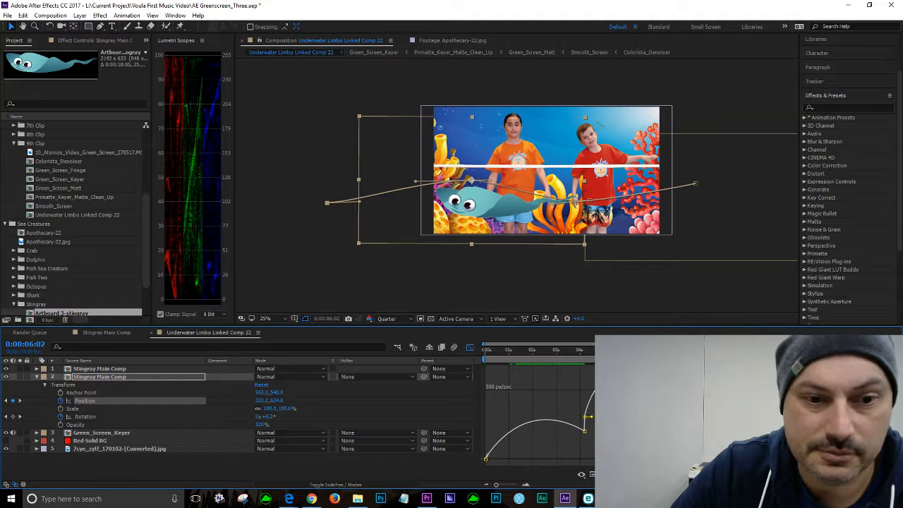
Step: Play the composition and zoom the speed graph in and out around 0:00:07:15
{"action": "key", "text": "space"}
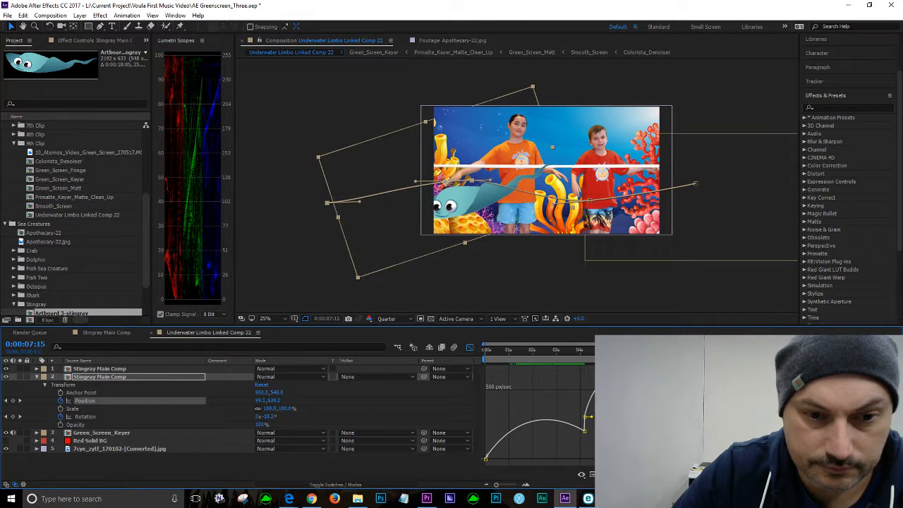
{"action": "scroll", "coordinate": [724, 413], "scroll_direction": "up", "scroll_amount": 3}
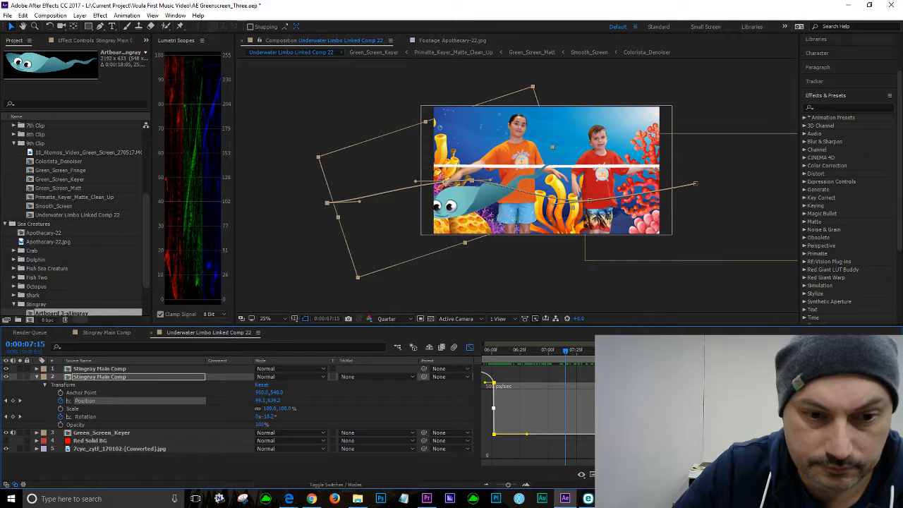
{"action": "scroll", "coordinate": [724, 413], "scroll_direction": "down", "scroll_amount": 3}
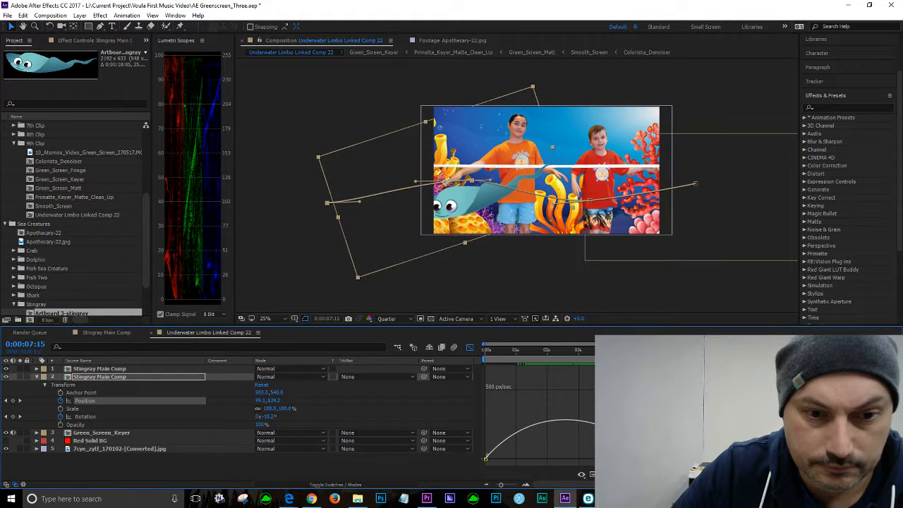
{"action": "scroll", "coordinate": [724, 413], "scroll_direction": "up", "scroll_amount": 3}
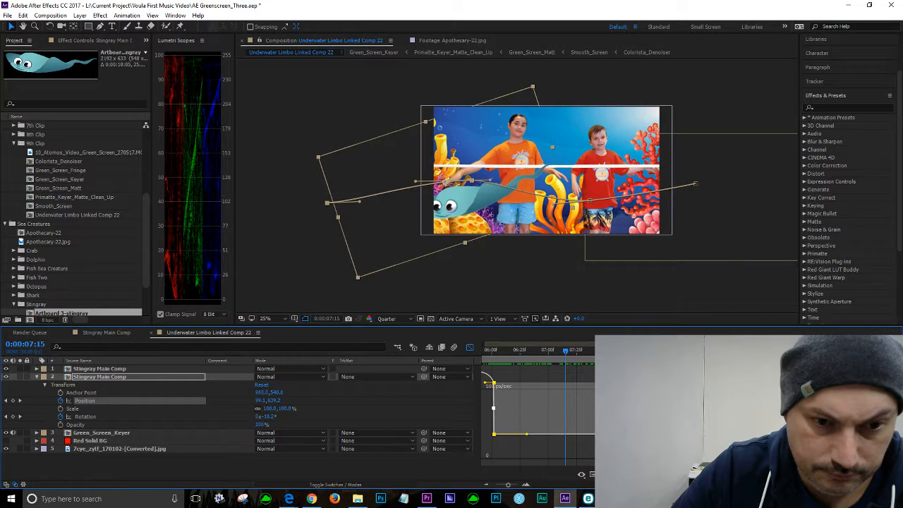
Step: Switch the graph editor between the speed graph and value graph to inspect the stingray's Position curve
{"action": "left_click", "coordinate": [594, 478]}
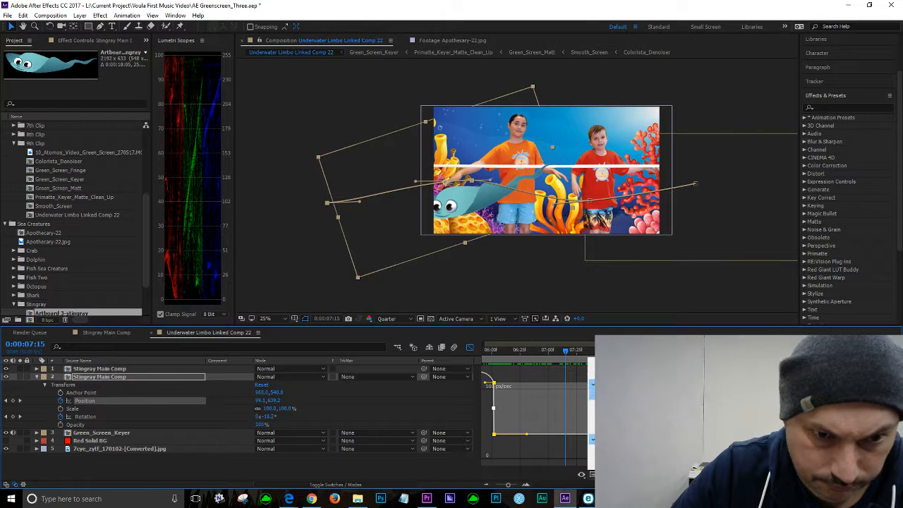
{"action": "left_click", "coordinate": [633, 450]}
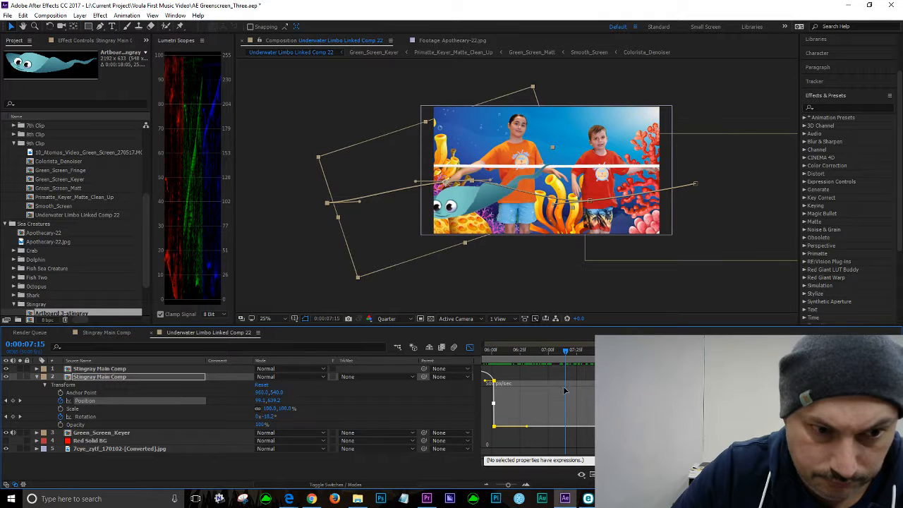
{"action": "left_click", "coordinate": [594, 475]}
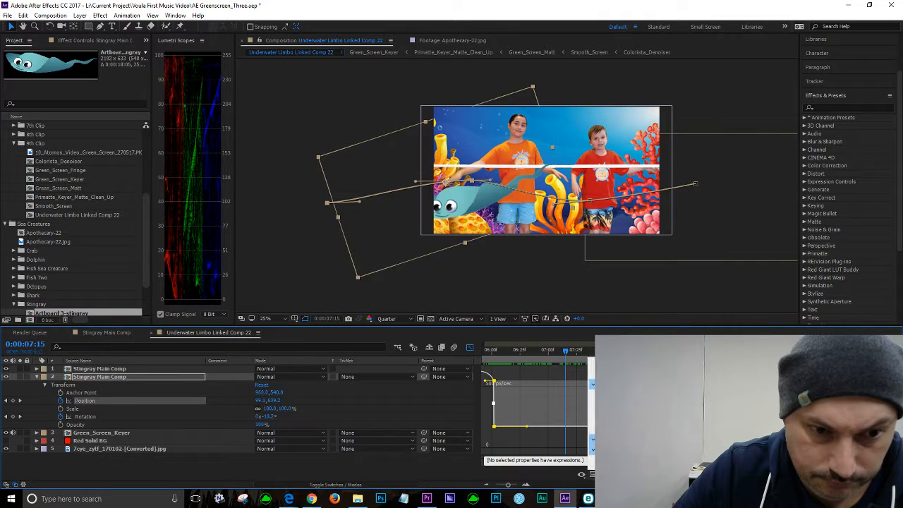
{"action": "left_click", "coordinate": [607, 450]}
{"action": "left_click", "coordinate": [593, 475]}
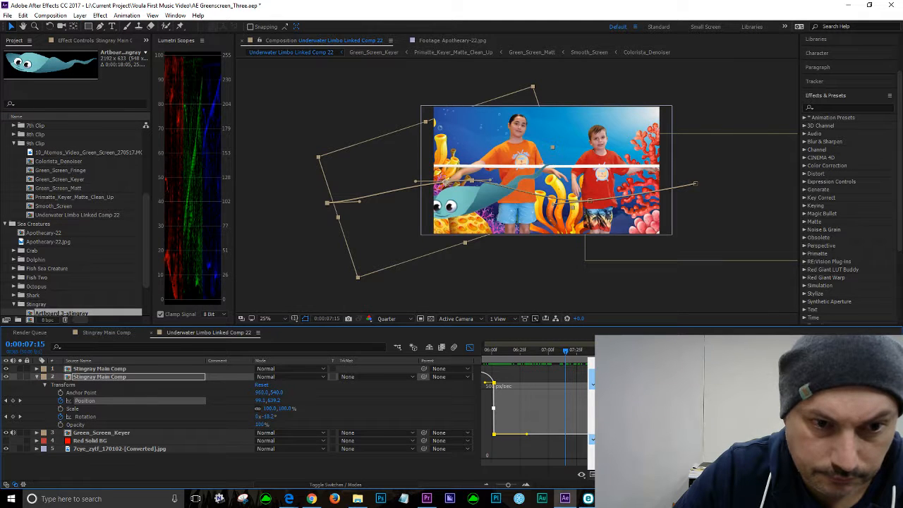
{"action": "left_click", "coordinate": [607, 374]}
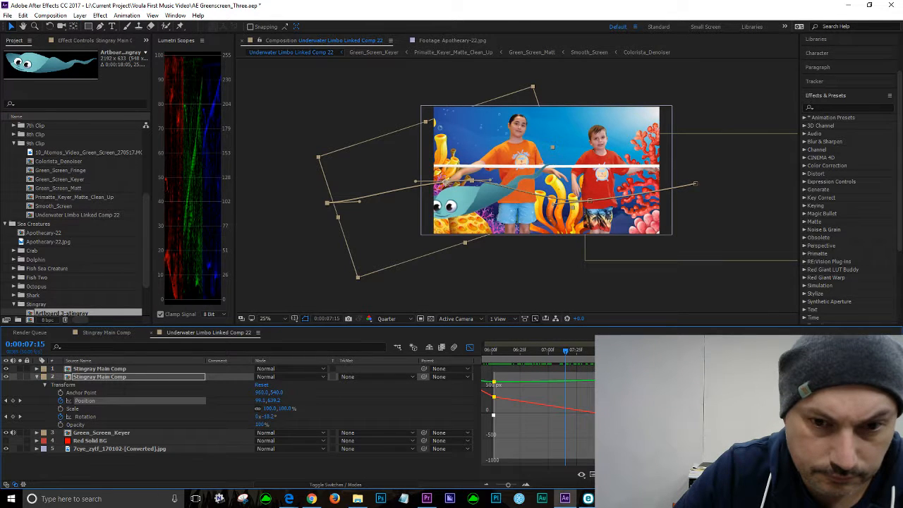
{"action": "left_click", "coordinate": [593, 475]}
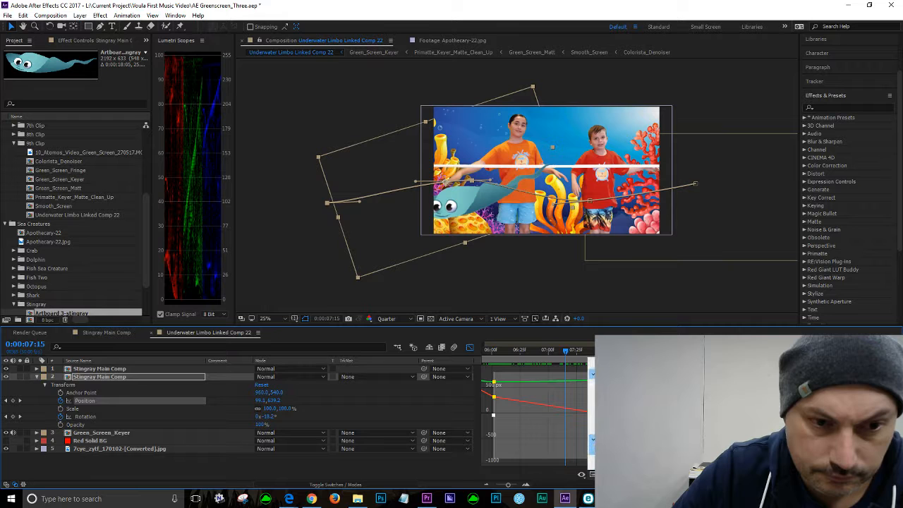
{"action": "left_click", "coordinate": [606, 385]}
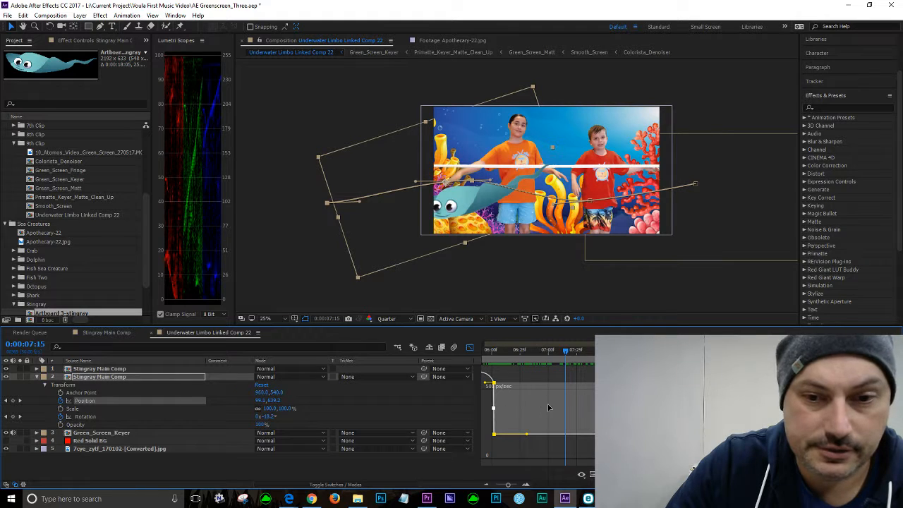
Step: Scrub the stingray layer's Position value and reshape the Position keyframe's speed handles in the graph editor
{"action": "left_click", "coordinate": [490, 449]}
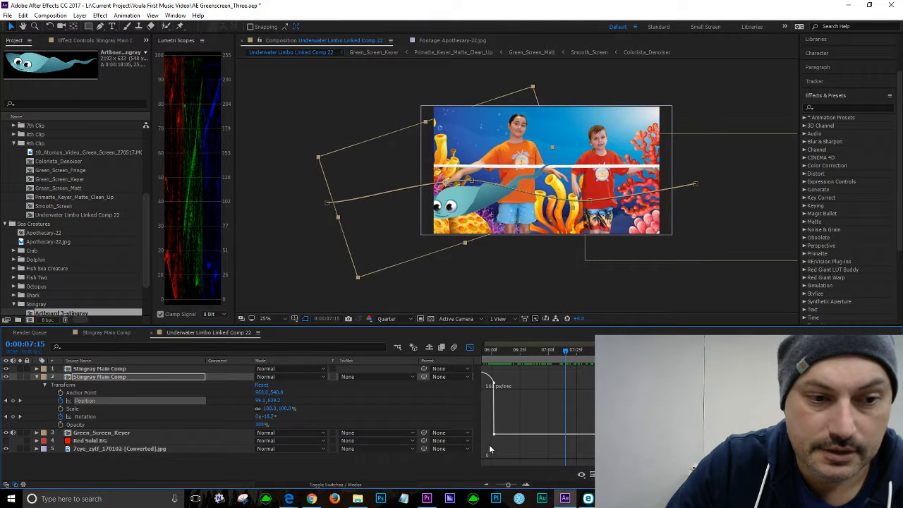
{"action": "left_click_drag", "start_coordinate": [490, 445], "coordinate": [879, 428]}
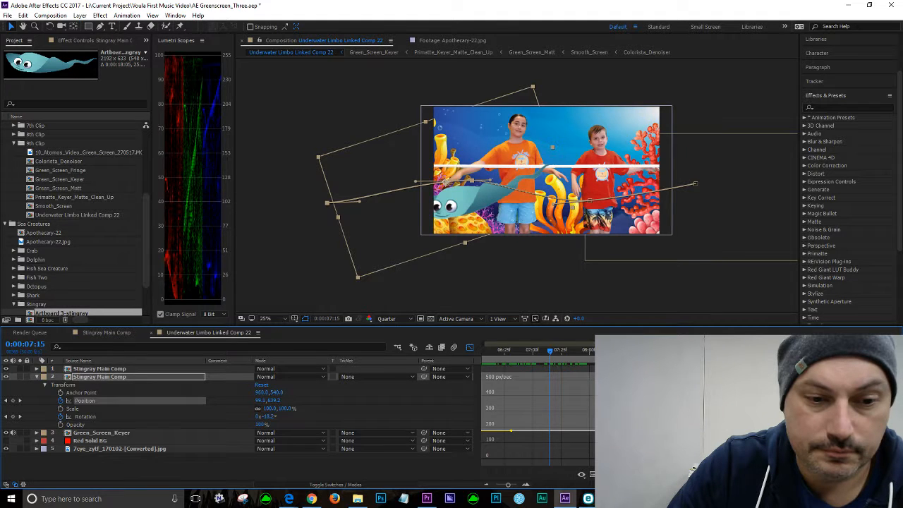
{"action": "scroll", "coordinate": [635, 413], "scroll_direction": "left", "scroll_amount": 1}
{"action": "left_click", "coordinate": [667, 475]}
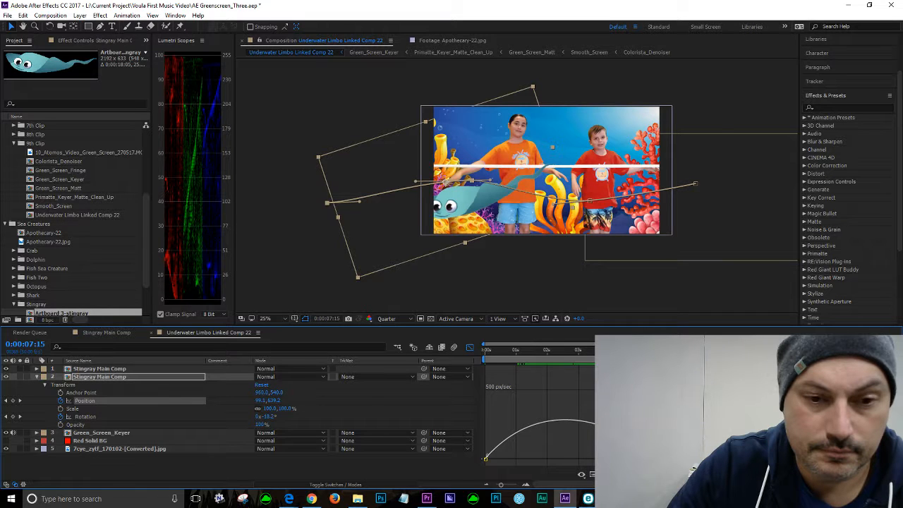
{"action": "scroll", "coordinate": [635, 413], "scroll_direction": "right", "scroll_amount": 5}
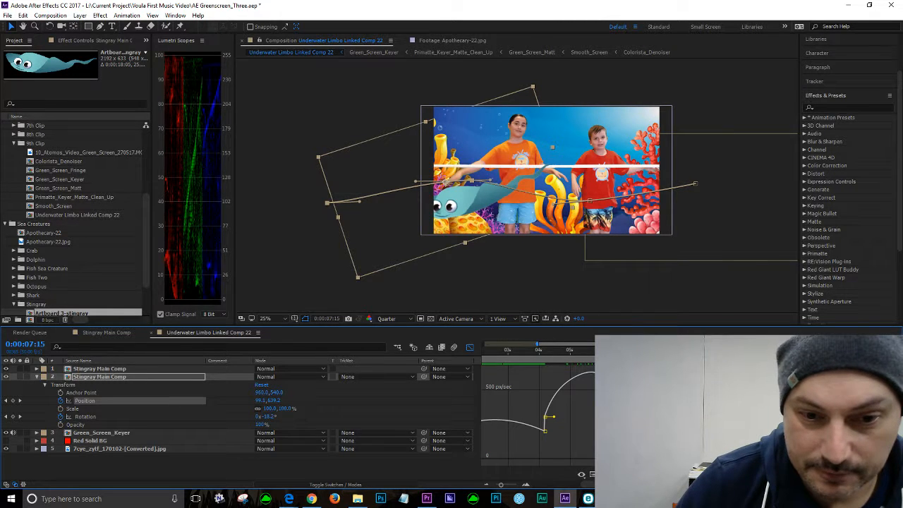
{"action": "left_click_drag", "start_coordinate": [261, 401], "coordinate": [339, 401]}
{"action": "left_click_drag", "start_coordinate": [639, 384], "coordinate": [592, 393]}
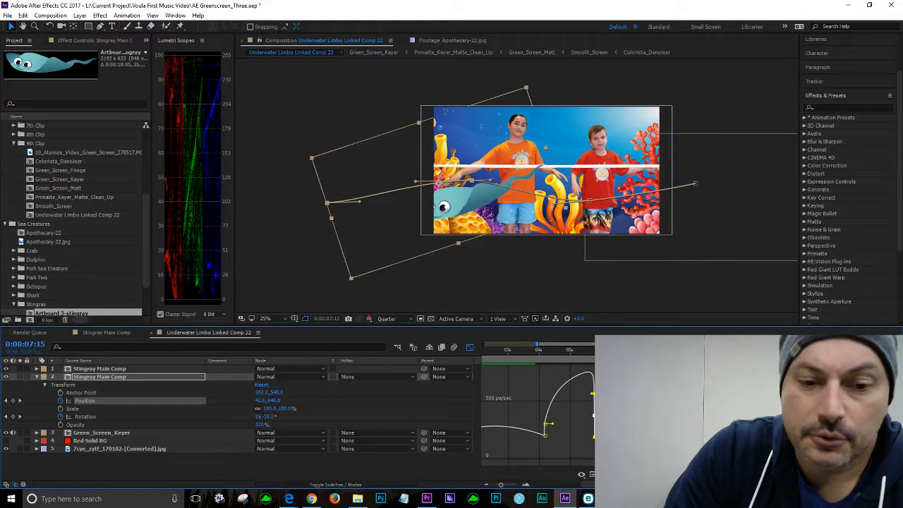
{"action": "left_click", "coordinate": [635, 416]}
{"action": "left_click_drag", "start_coordinate": [581, 449], "coordinate": [605, 432]}
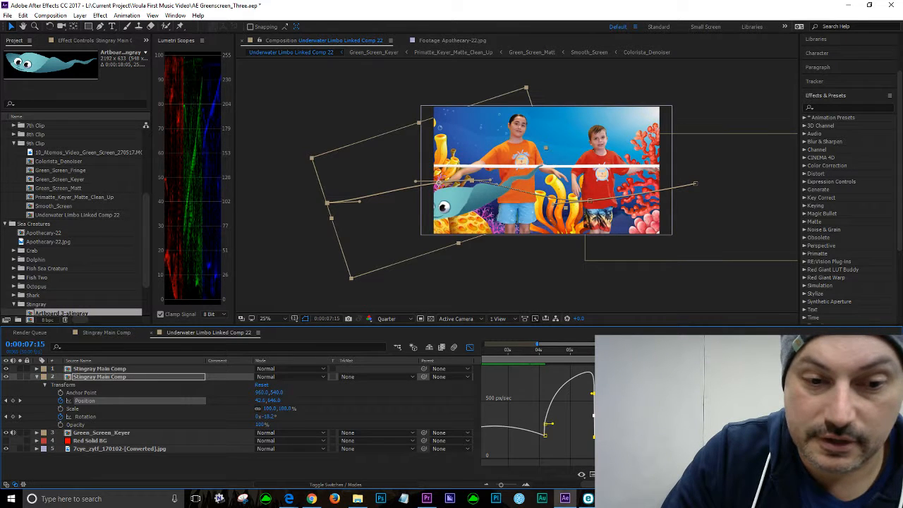
{"action": "left_click_drag", "start_coordinate": [594, 393], "coordinate": [608, 392]}
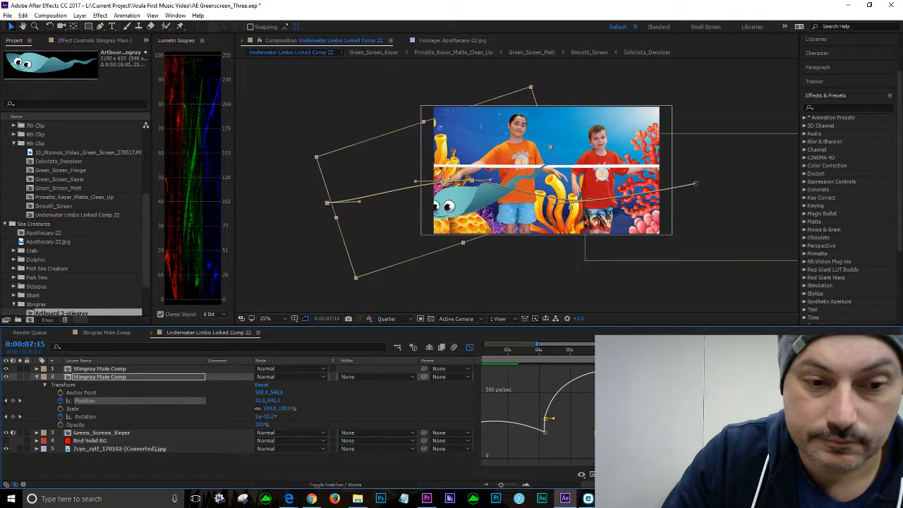
Step: Try setting the selected Position keyframe's Y value to 639 px through Edit Value, undoing the edits
{"action": "left_click", "coordinate": [583, 427]}
{"action": "left_click", "coordinate": [545, 422]}
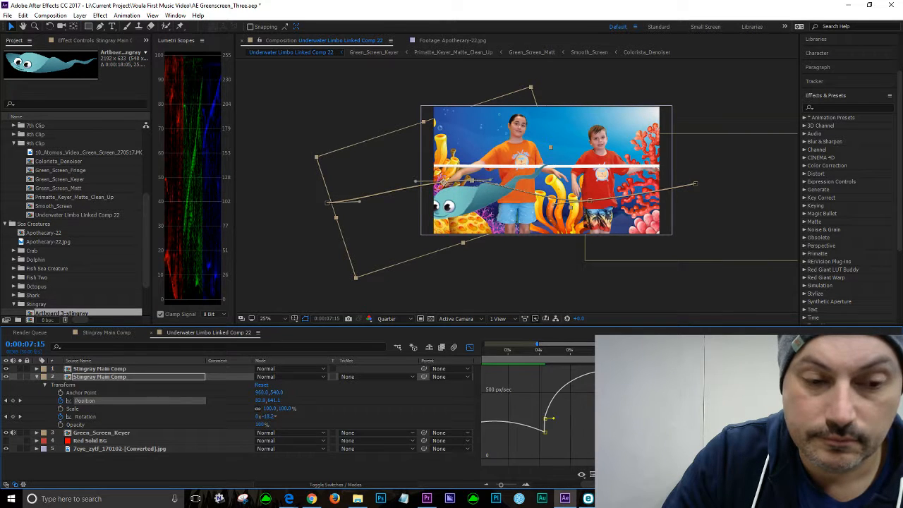
{"action": "left_click", "coordinate": [708, 474]}
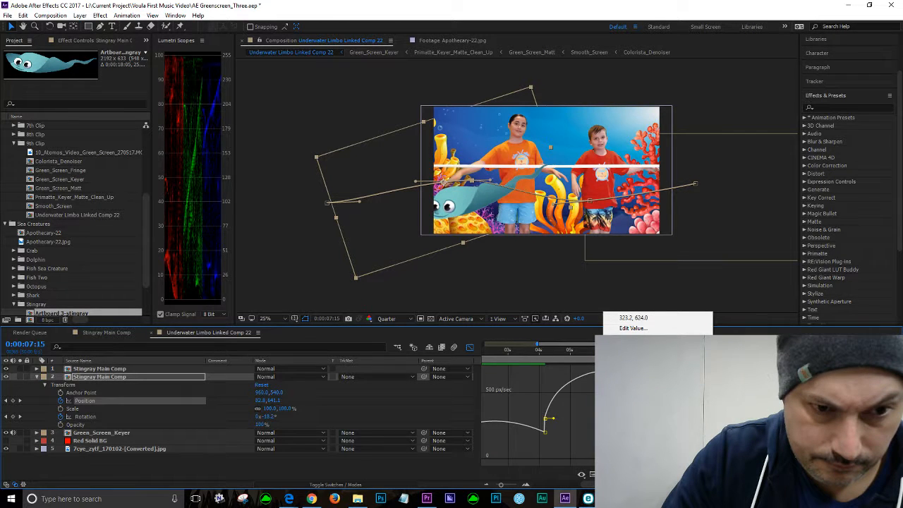
{"action": "left_click", "coordinate": [632, 328]}
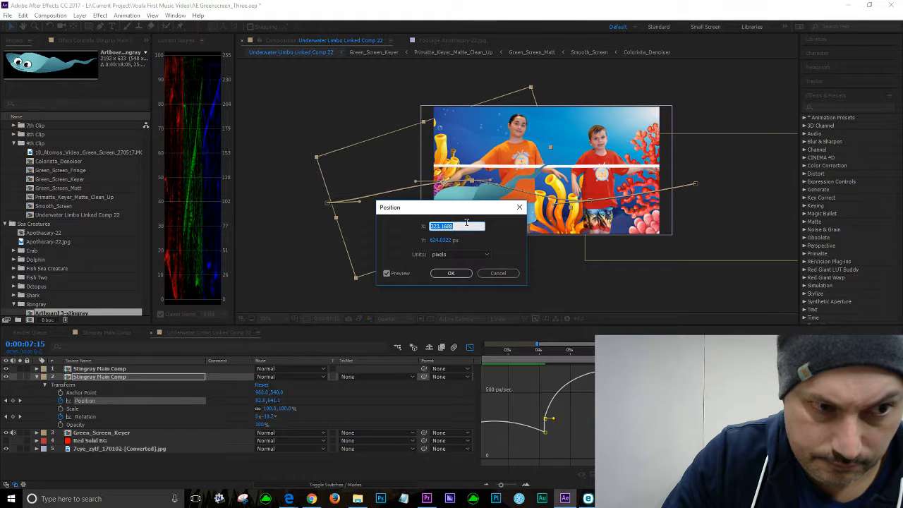
{"action": "left_click", "coordinate": [466, 223]}
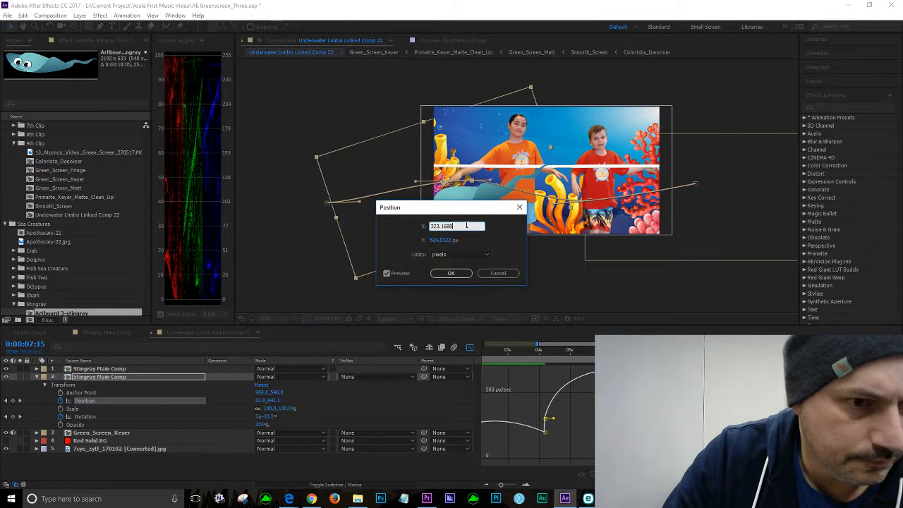
{"action": "left_click", "coordinate": [440, 240]}
{"action": "type", "text": "639"}
{"action": "left_click_drag", "start_coordinate": [446, 241], "coordinate": [421, 237]}
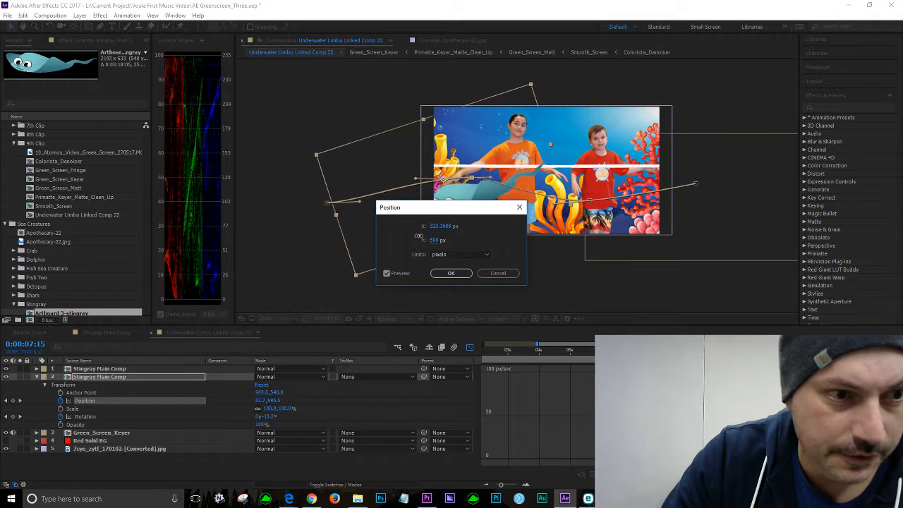
{"action": "left_click", "coordinate": [461, 273]}
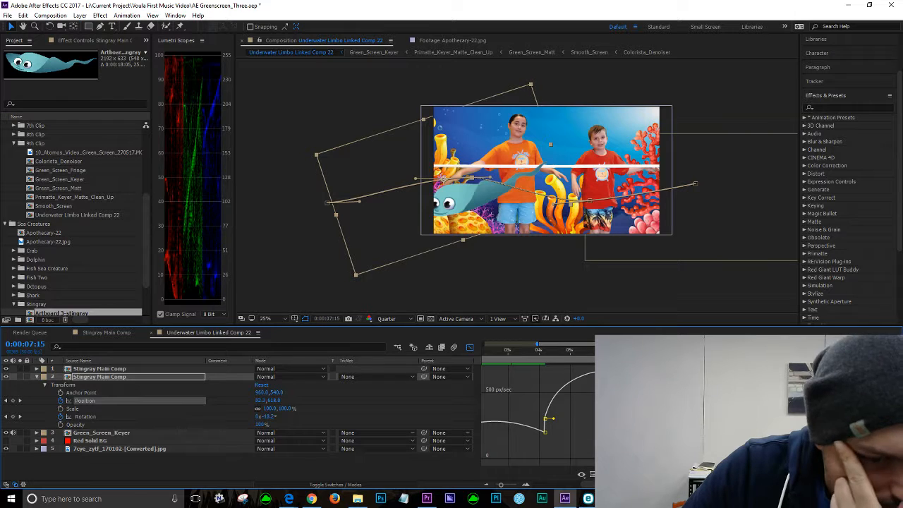
{"action": "key", "text": "ctrl+z"}
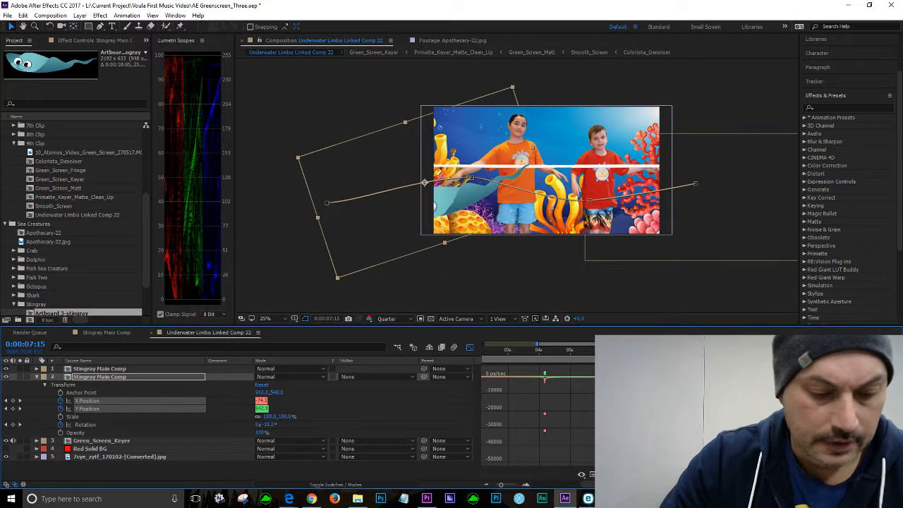
{"action": "key", "text": "ctrl+z"}
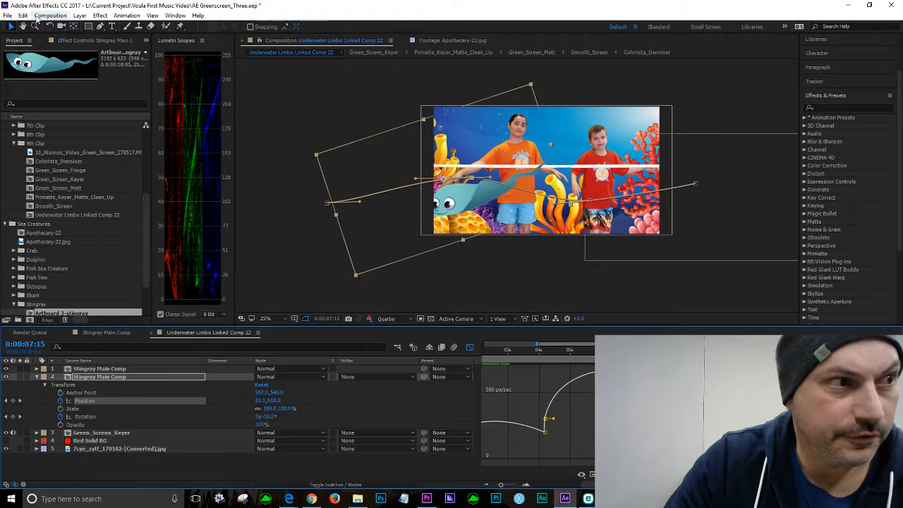
Step: Save the project and pull the Position keyframe's speed handle upward before closing the graph editor
{"action": "left_click", "coordinate": [7, 15]}
{"action": "left_click", "coordinate": [25, 113]}
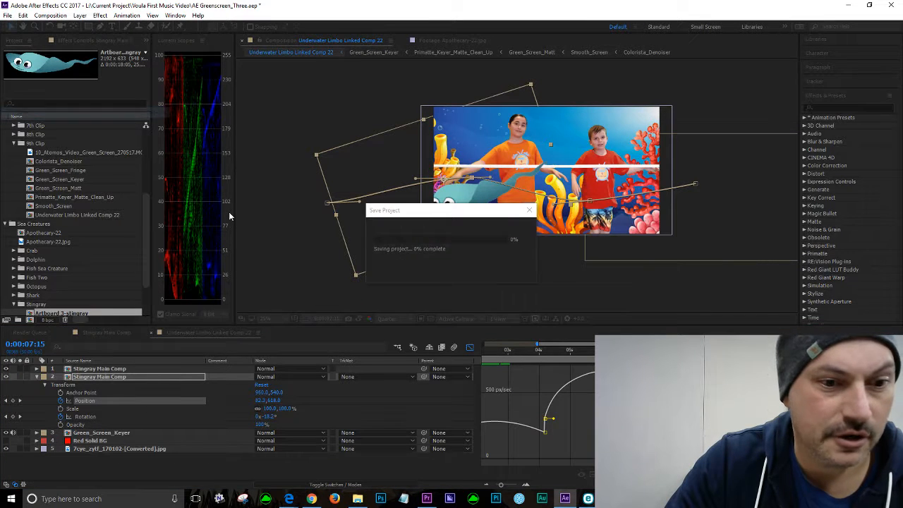
{"action": "left_click", "coordinate": [635, 423]}
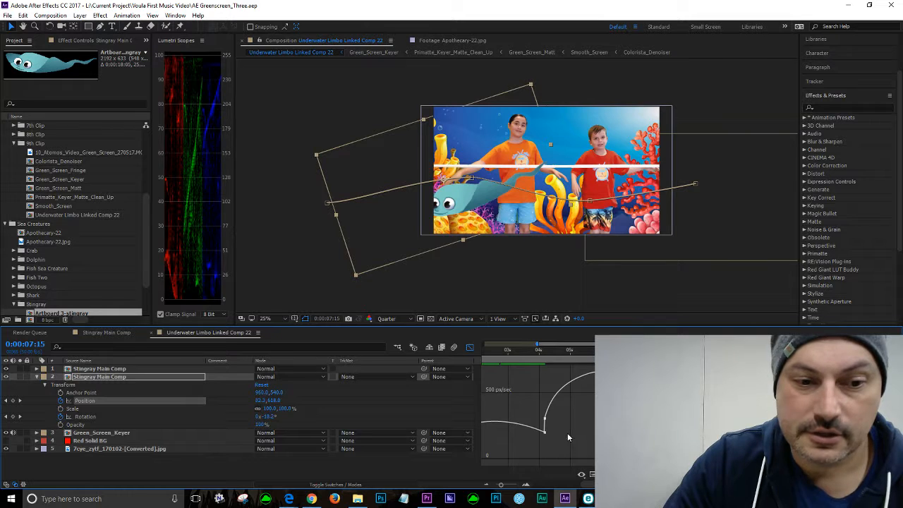
{"action": "left_click", "coordinate": [545, 422]}
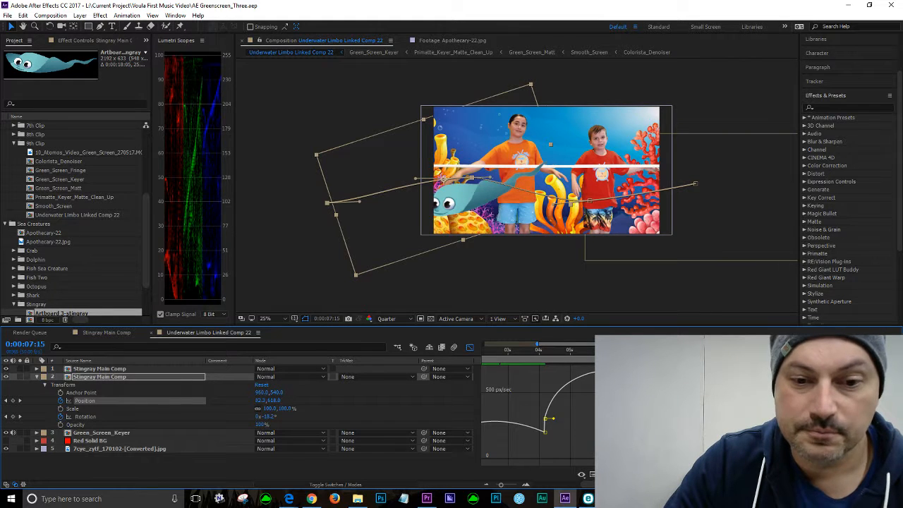
{"action": "mouse_move", "coordinate": [635, 424]}
{"action": "left_mouse_down"}
{"action": "mouse_move", "coordinate": [625, 423]}
{"action": "mouse_move", "coordinate": [635, 424]}
{"action": "left_mouse_up"}
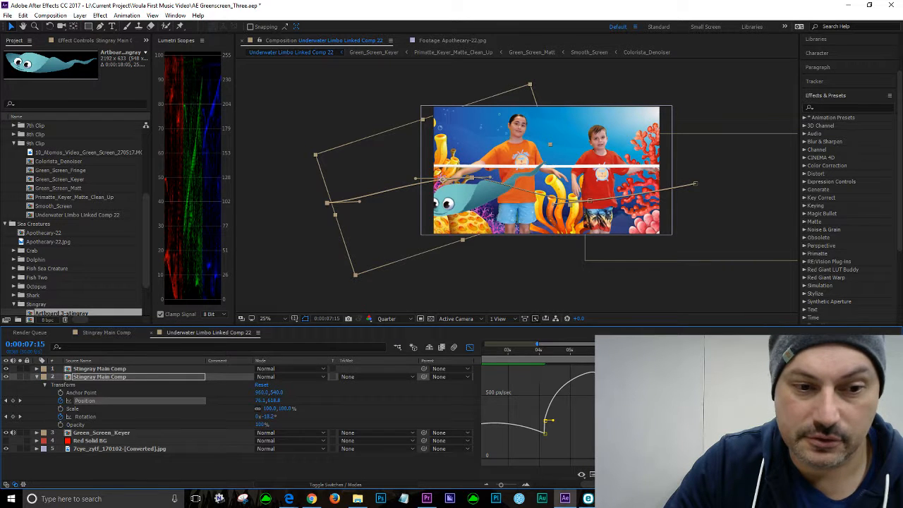
{"action": "mouse_move", "coordinate": [609, 391]}
{"action": "left_mouse_down"}
{"action": "mouse_move", "coordinate": [594, 390]}
{"action": "mouse_move", "coordinate": [608, 391]}
{"action": "left_mouse_up"}
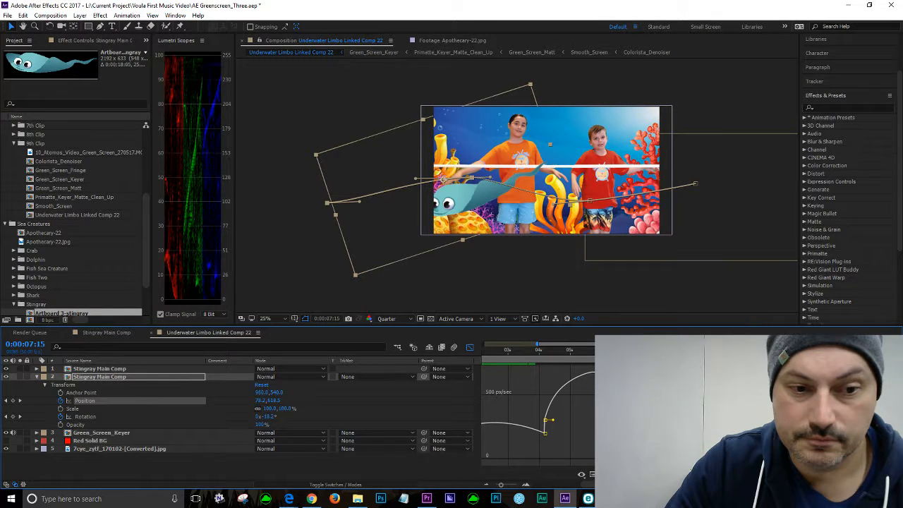
{"action": "left_click_drag", "start_coordinate": [607, 390], "coordinate": [613, 361]}
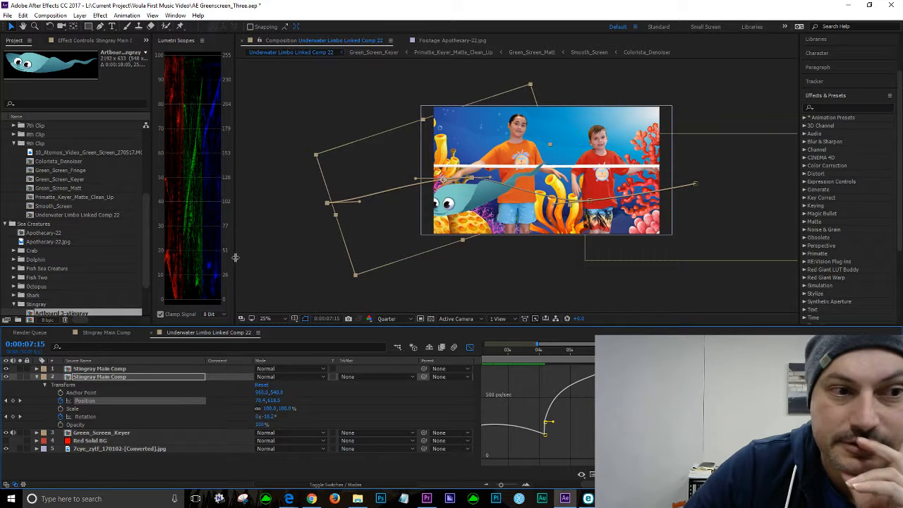
{"action": "left_click", "coordinate": [470, 348]}
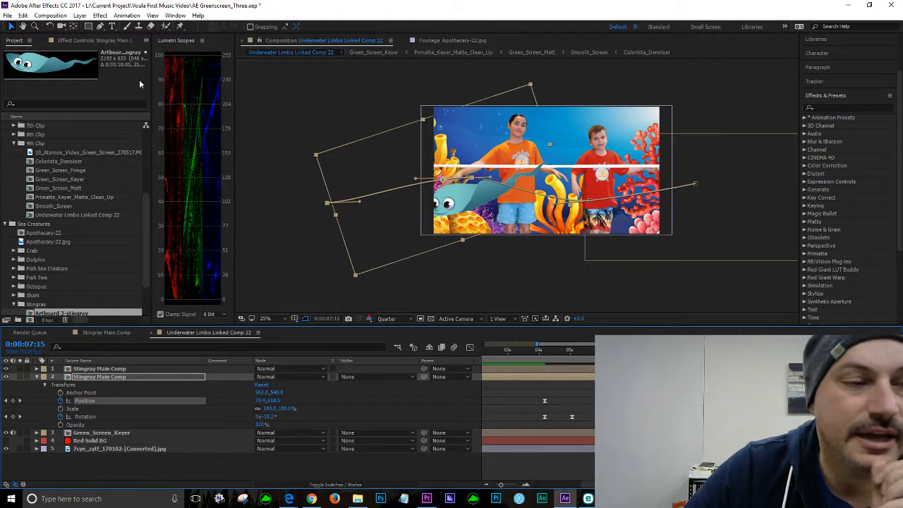
Step: Save the project again and add a Position keyframe for the stingray at 0:00:08:07
{"action": "left_click", "coordinate": [7, 15]}
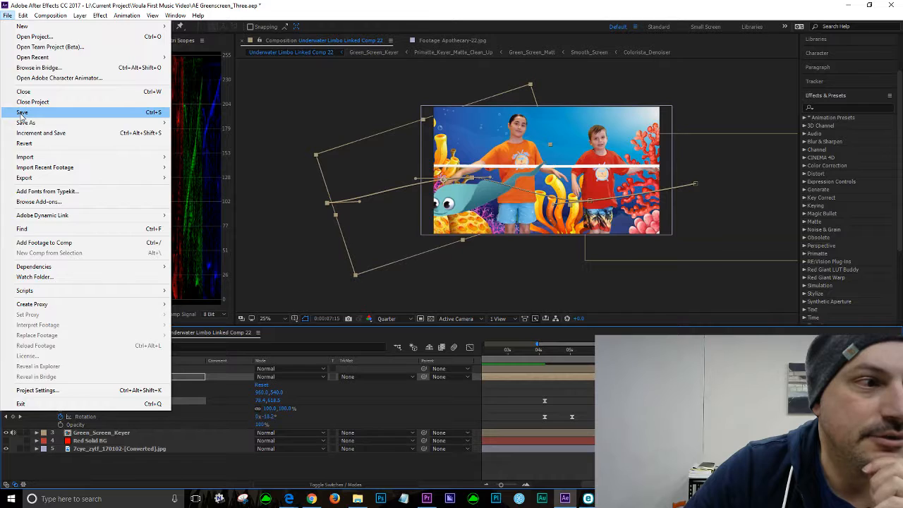
{"action": "left_click", "coordinate": [22, 113]}
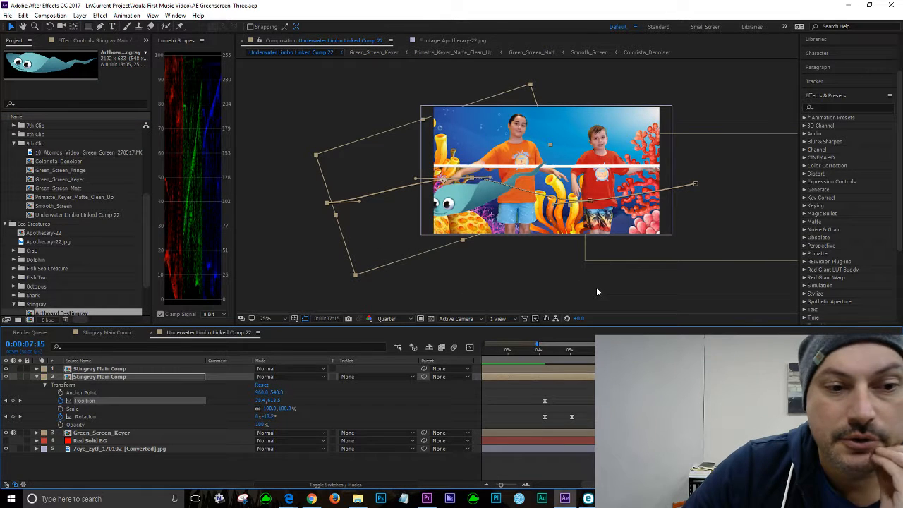
{"action": "left_click_drag", "start_coordinate": [642, 350], "coordinate": [667, 350]}
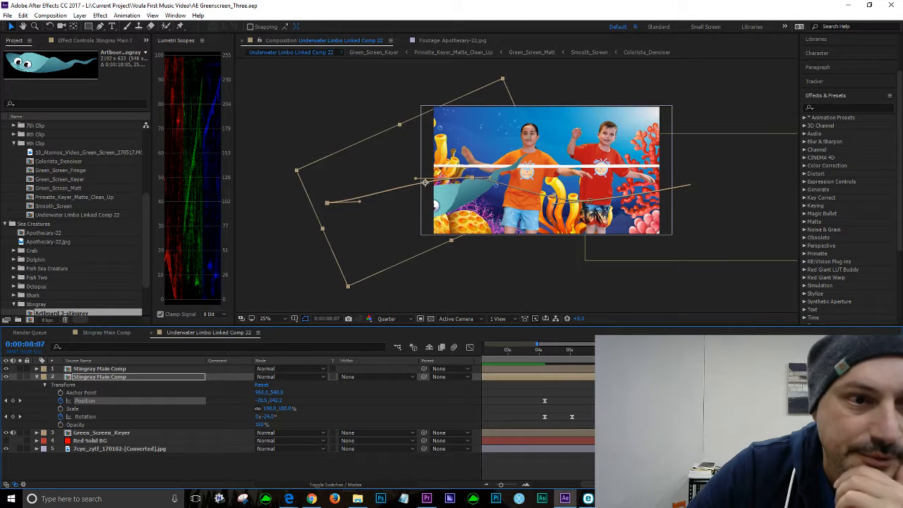
{"action": "left_click", "coordinate": [12, 401]}
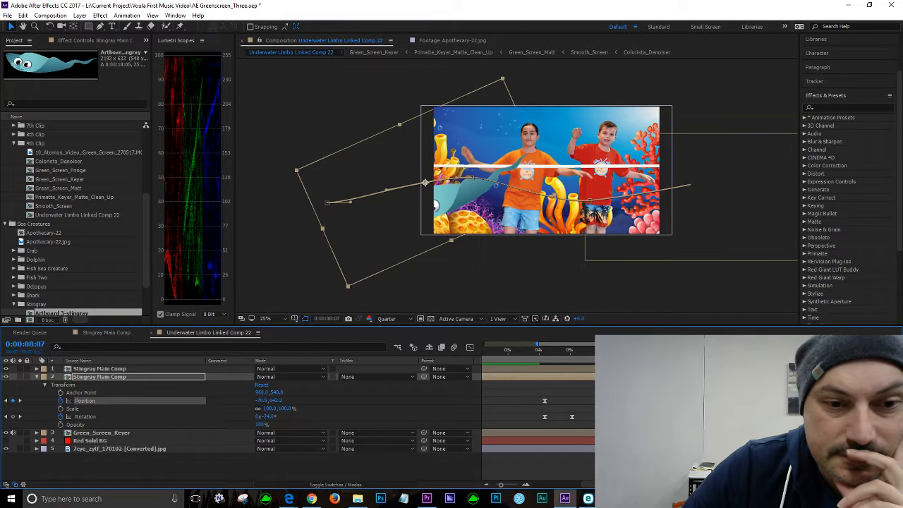
{"action": "right_click", "coordinate": [668, 401]}
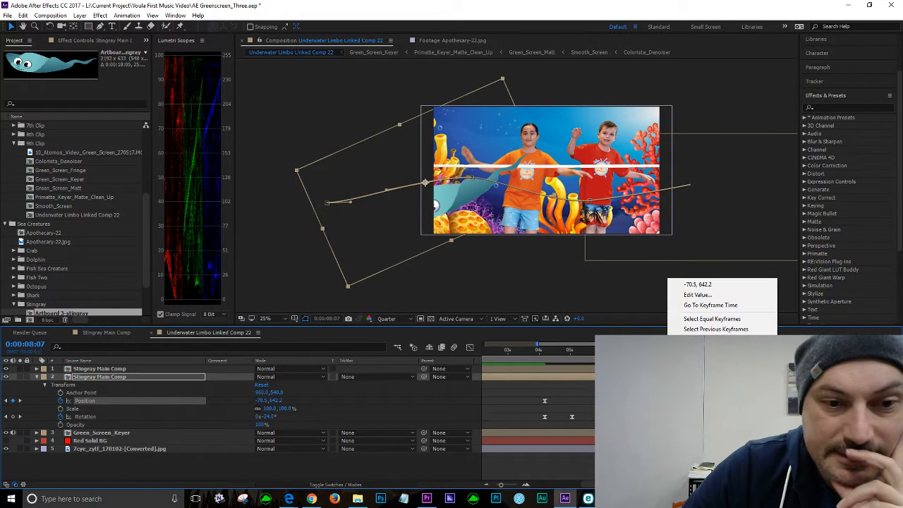
{"action": "mouse_move", "coordinate": [699, 394]}
{"action": "left_click", "coordinate": [552, 425]}
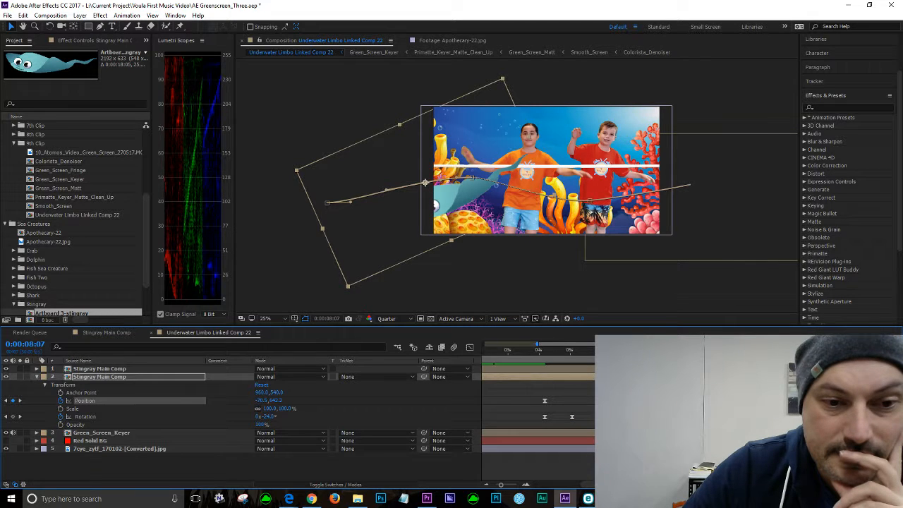
Step: Move the stingray's starting Position keyframe down and left on the motion path and shift it in the timeline, scrubbing to check the swim
{"action": "key", "text": "space"}
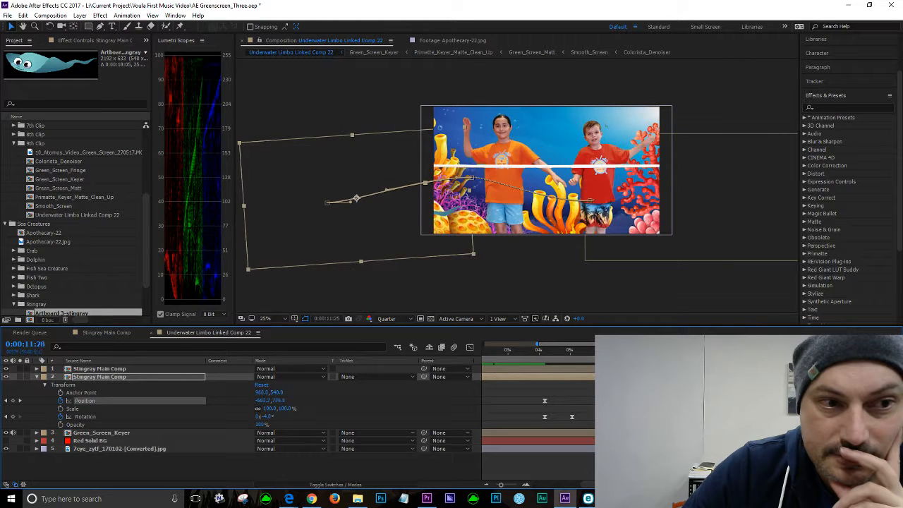
{"action": "left_click_drag", "start_coordinate": [800, 350], "coordinate": [798, 350]}
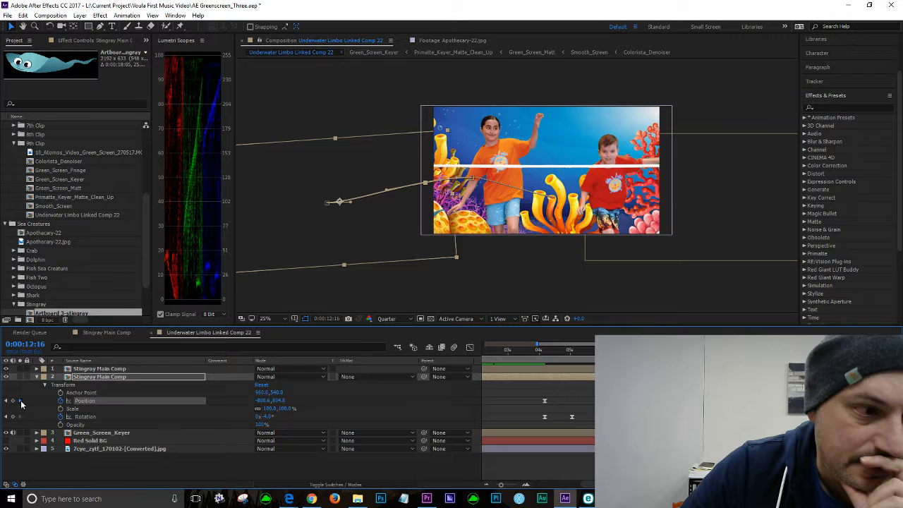
{"action": "left_click", "coordinate": [20, 401]}
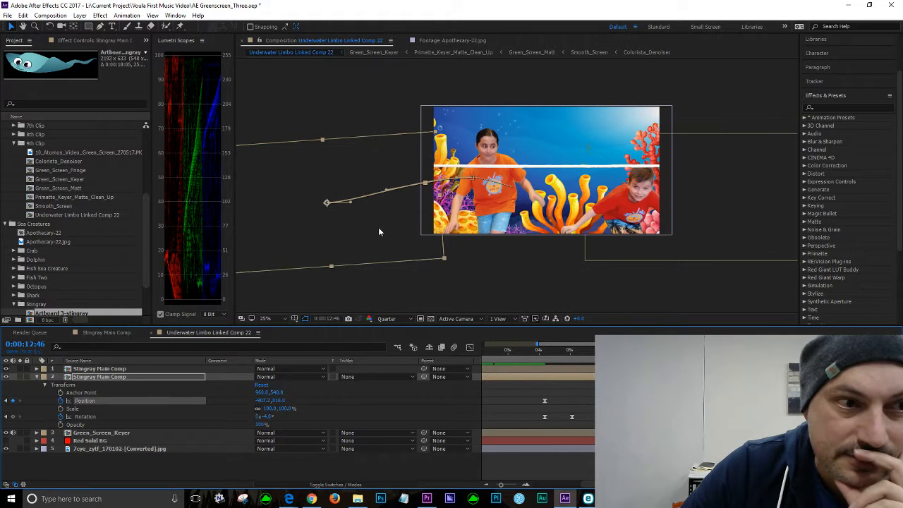
{"action": "left_click_drag", "start_coordinate": [379, 231], "coordinate": [278, 261]}
{"action": "left_click_drag", "start_coordinate": [815, 351], "coordinate": [719, 351]}
{"action": "left_click_drag", "start_coordinate": [776, 401], "coordinate": [730, 400]}
{"action": "left_click_drag", "start_coordinate": [719, 351], "coordinate": [619, 350]}
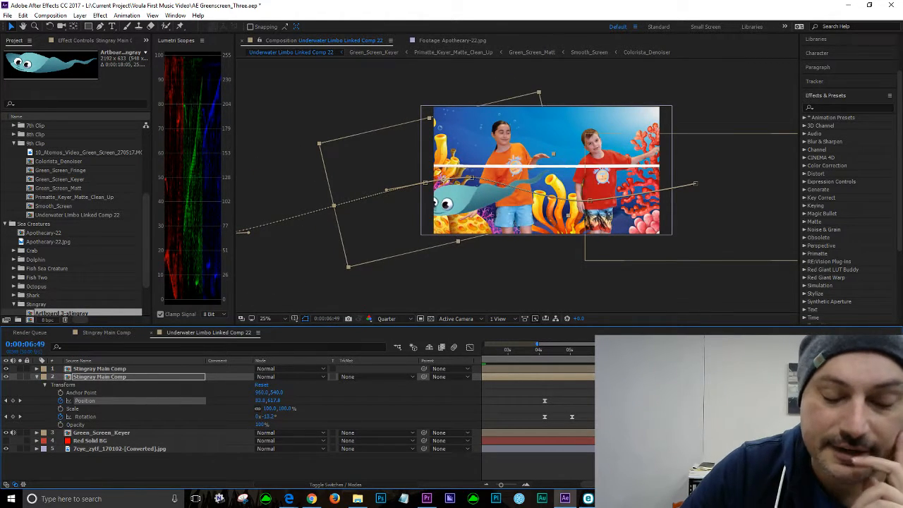
Step: Preview the stingray animation and save the project
{"action": "key", "text": "space"}
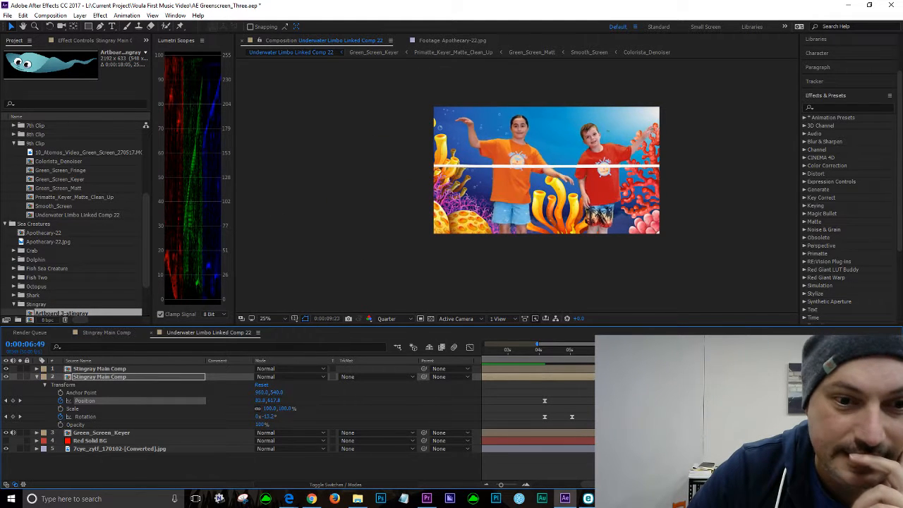
{"action": "key", "text": "space"}
{"action": "left_click", "coordinate": [7, 15]}
{"action": "left_click", "coordinate": [19, 113]}
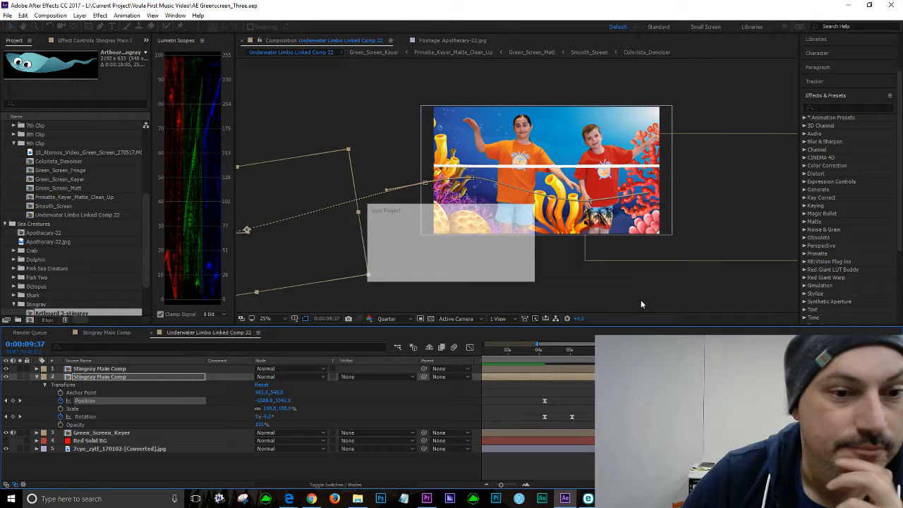
Step: With the graph editor open, nudge the starting Position keyframe and reshape its motion-path bezier handle, then close the graph editor
{"action": "left_click", "coordinate": [470, 348]}
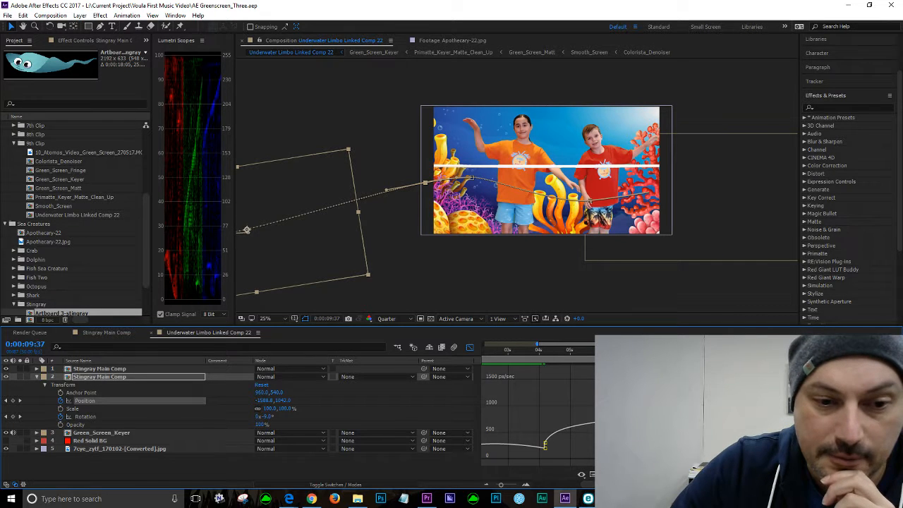
{"action": "left_click_drag", "start_coordinate": [246, 229], "coordinate": [241, 231]}
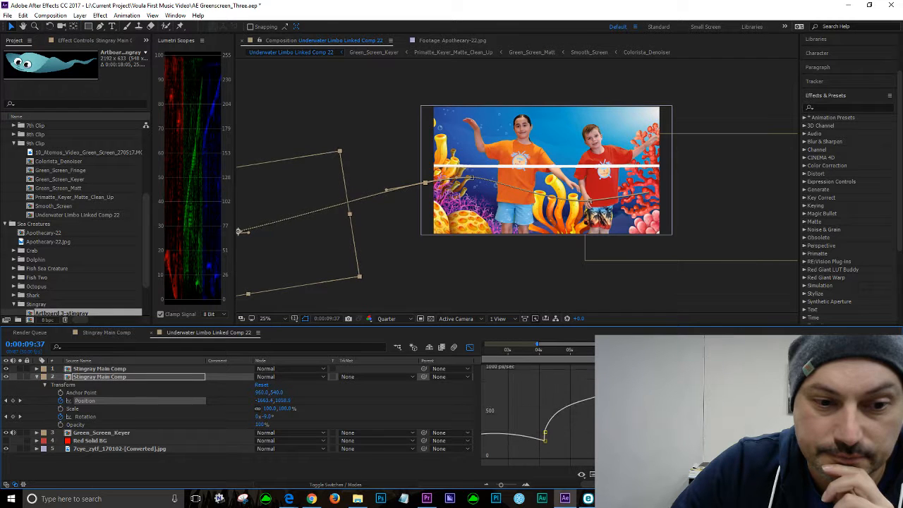
{"action": "left_click", "coordinate": [579, 350]}
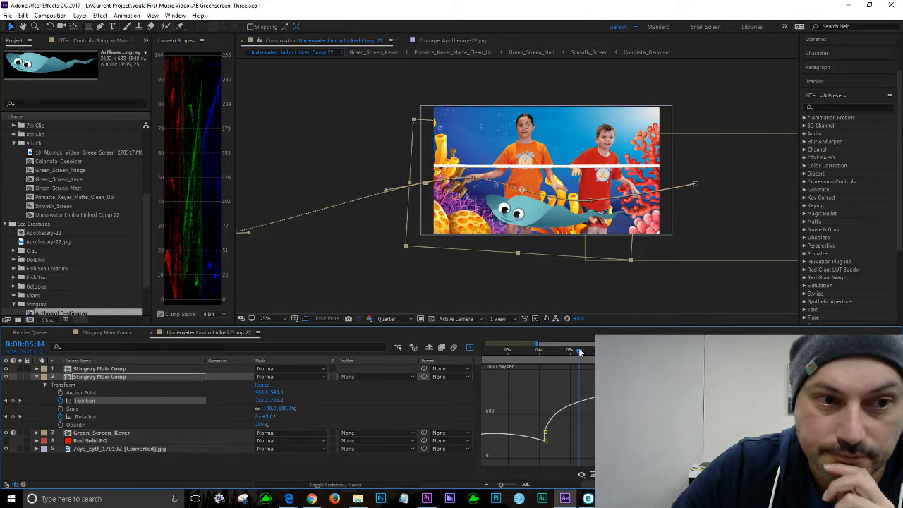
{"action": "left_click_drag", "start_coordinate": [580, 351], "coordinate": [680, 351]}
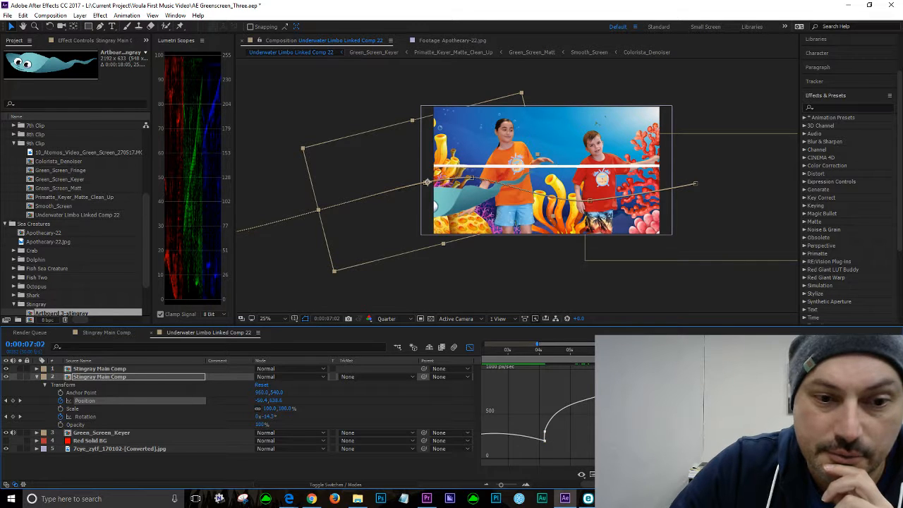
{"action": "left_click", "coordinate": [545, 440]}
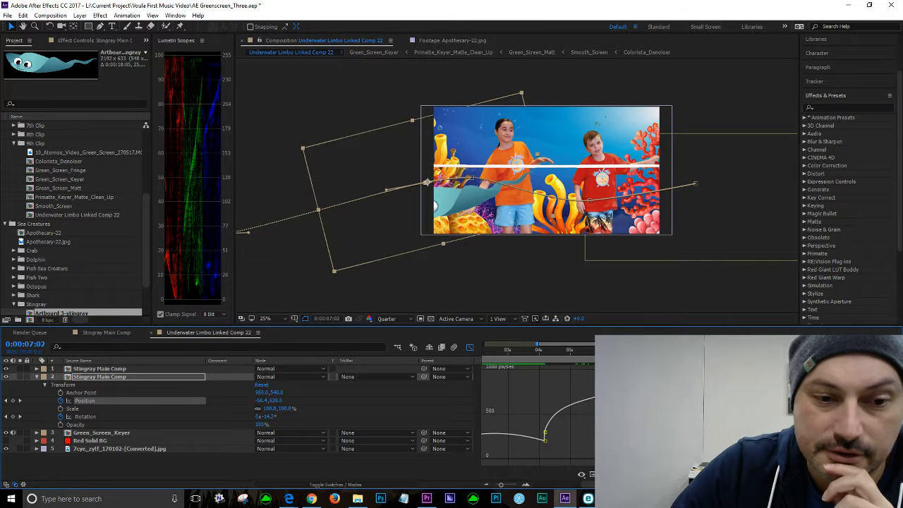
{"action": "left_click_drag", "start_coordinate": [545, 432], "coordinate": [545, 432]}
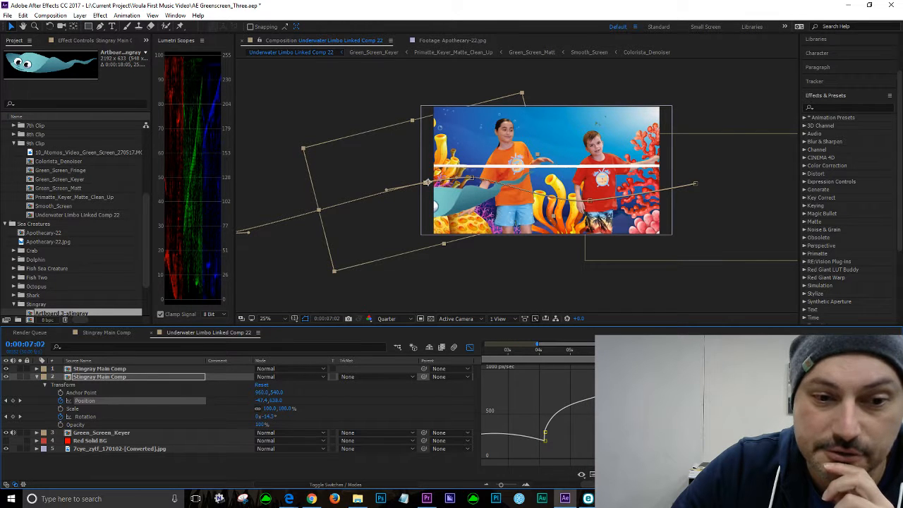
{"action": "left_click_drag", "start_coordinate": [633, 350], "coordinate": [688, 350]}
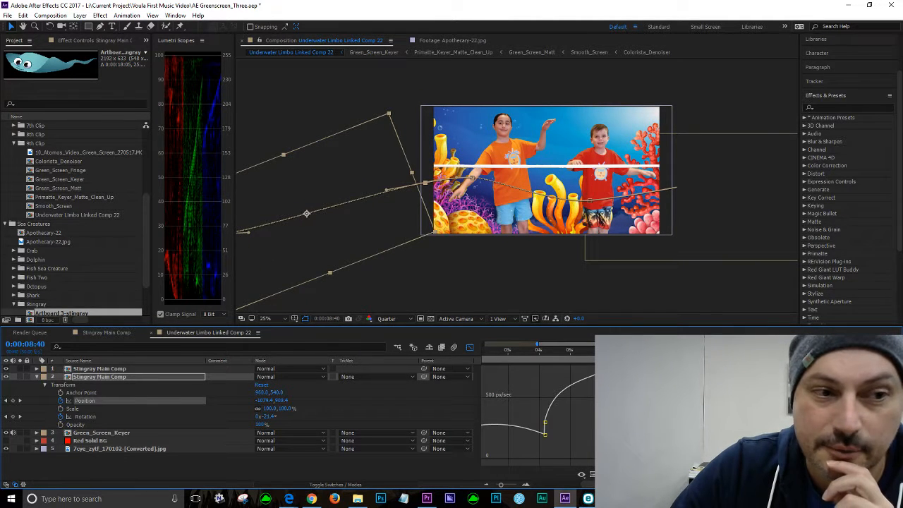
{"action": "left_click_drag", "start_coordinate": [306, 213], "coordinate": [267, 224]}
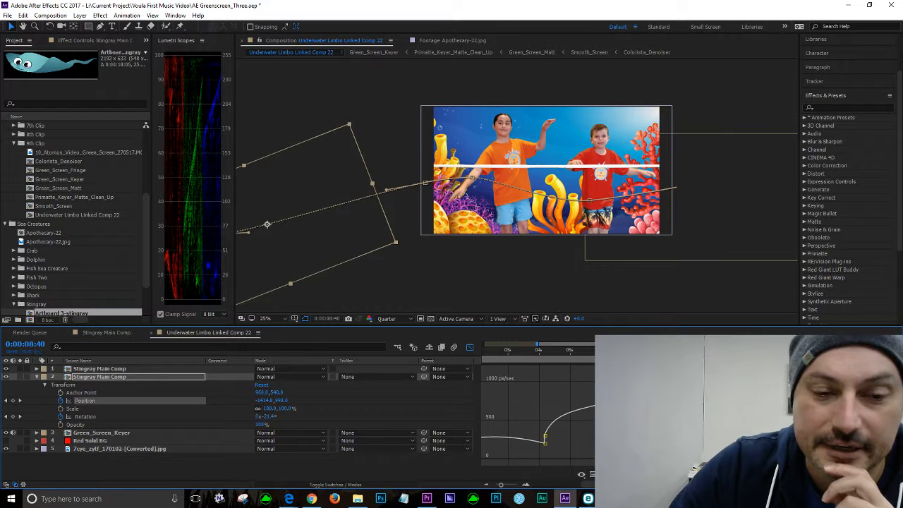
{"action": "mouse_move", "coordinate": [687, 351]}
{"action": "left_mouse_down"}
{"action": "mouse_move", "coordinate": [626, 351]}
{"action": "mouse_move", "coordinate": [693, 351]}
{"action": "mouse_move", "coordinate": [680, 350]}
{"action": "left_mouse_up"}
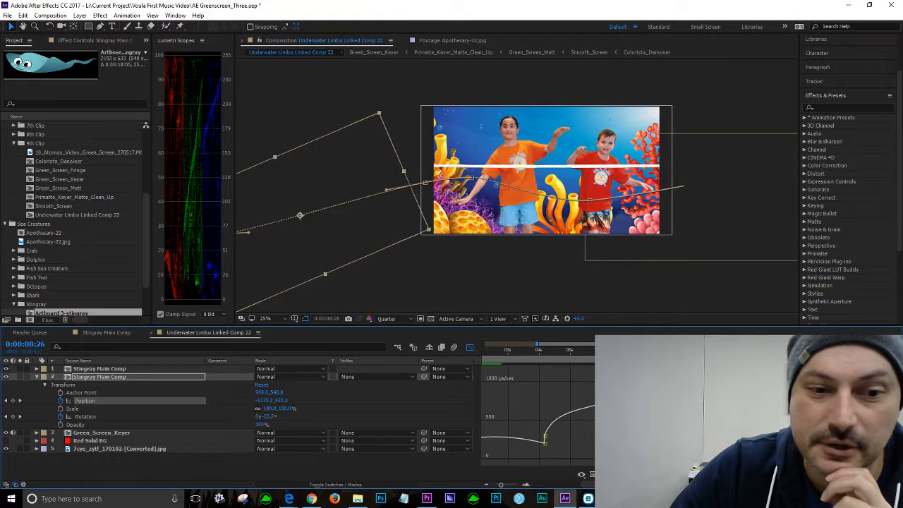
{"action": "left_click", "coordinate": [471, 347]}
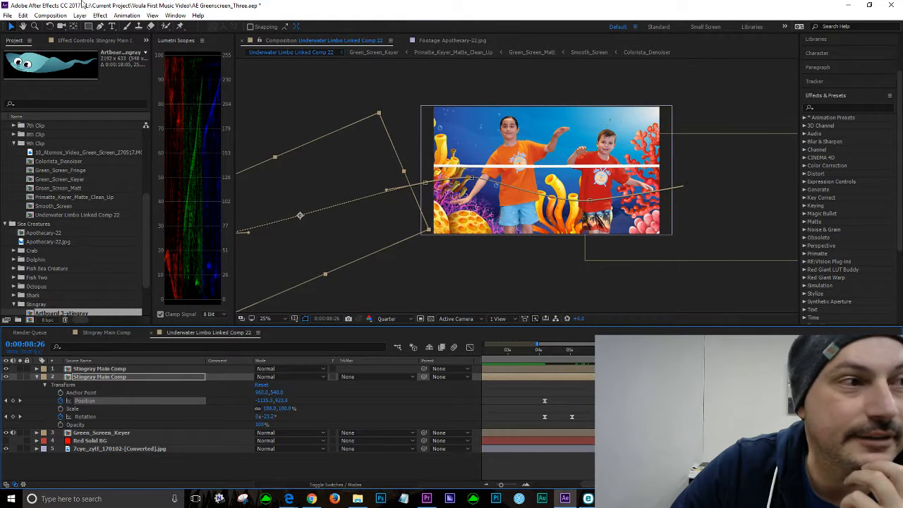
Step: Save the project and play back the stingray's swim from about 0:00:06:10
{"action": "left_click", "coordinate": [7, 15]}
{"action": "left_click", "coordinate": [39, 115]}
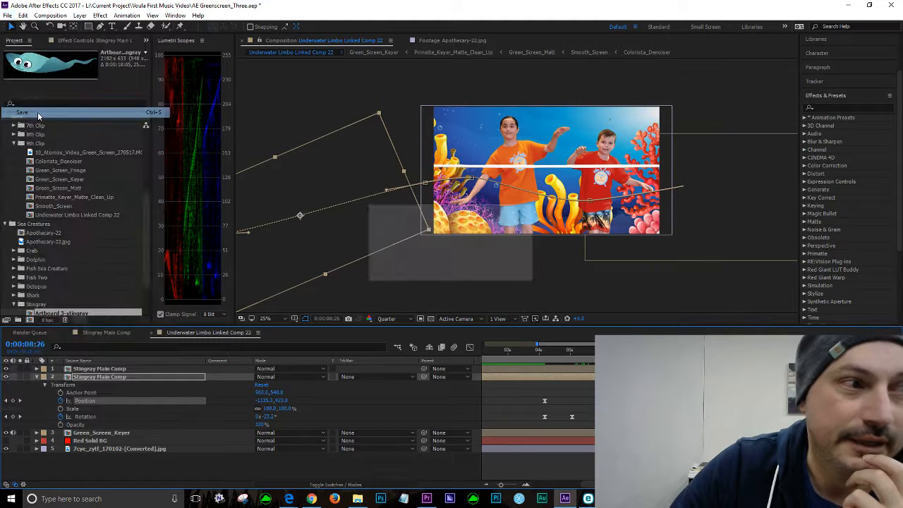
{"action": "left_click", "coordinate": [607, 351]}
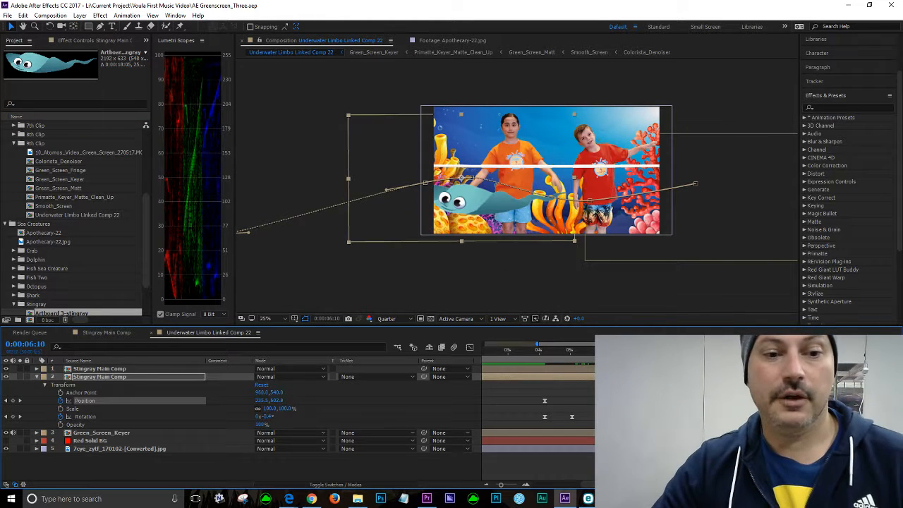
{"action": "key", "text": "space"}
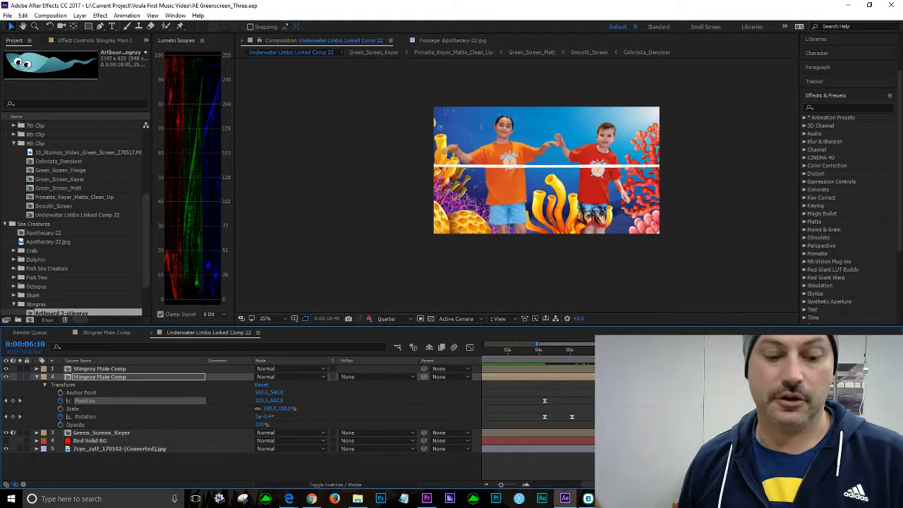
{"action": "key", "text": "space"}
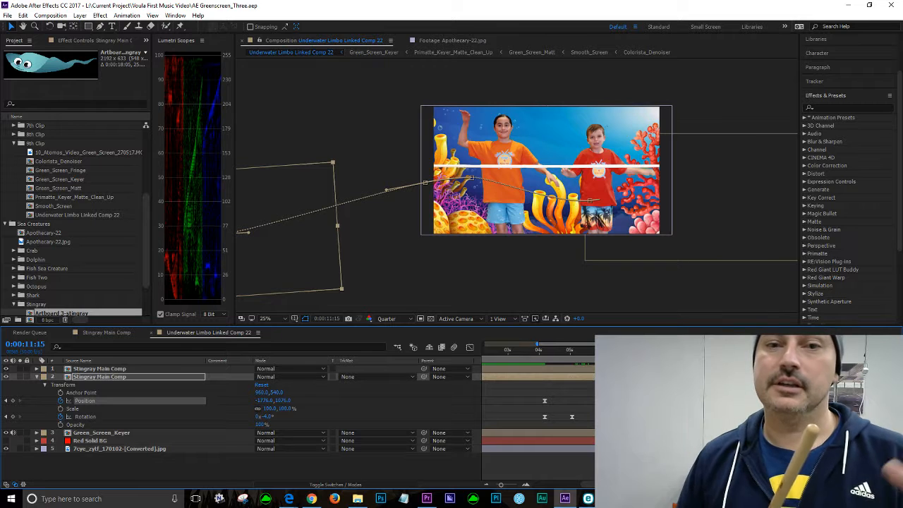
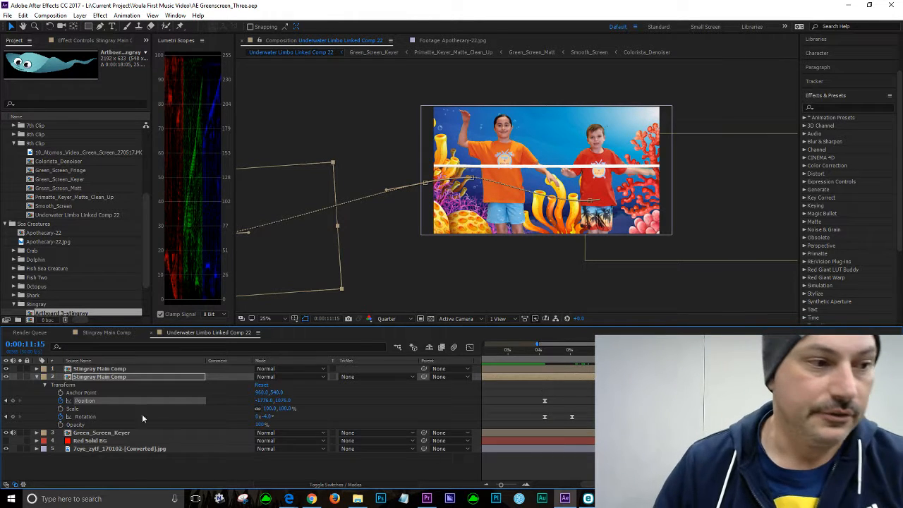
Step: Collapse the stingray layer's properties and move one Stingray Main Comp layer beneath the Green_Screen_Keyer layer
{"action": "left_click", "coordinate": [44, 385]}
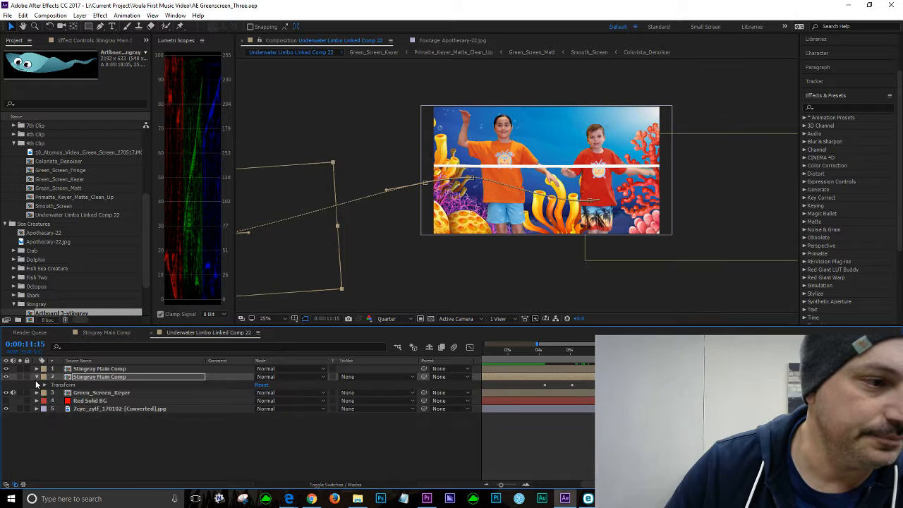
{"action": "left_click", "coordinate": [37, 377]}
{"action": "left_click", "coordinate": [513, 469]}
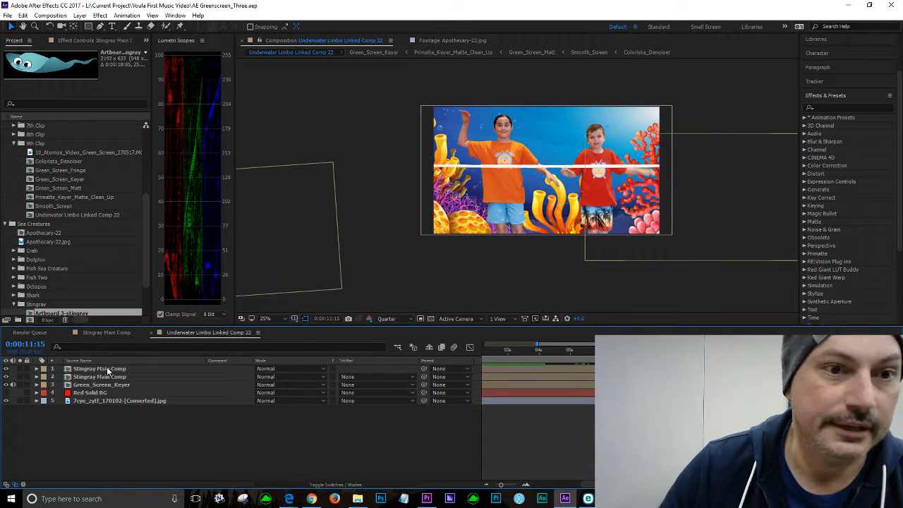
{"action": "left_click_drag", "start_coordinate": [71, 369], "coordinate": [84, 391]}
Step: Play the composition from the start and scrub to about 0:00:02:41
{"action": "key", "text": "Home"}
{"action": "key", "text": "space"}
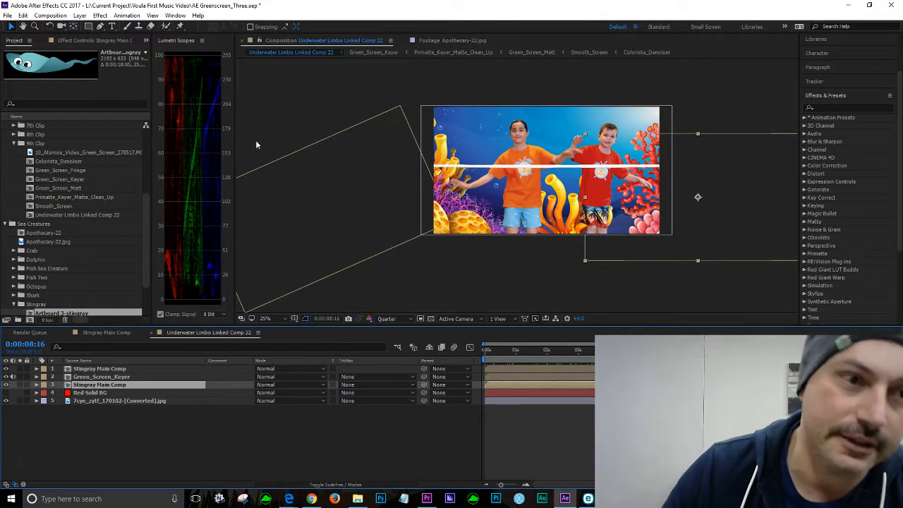
{"action": "left_click_drag", "start_coordinate": [745, 352], "coordinate": [573, 369]}
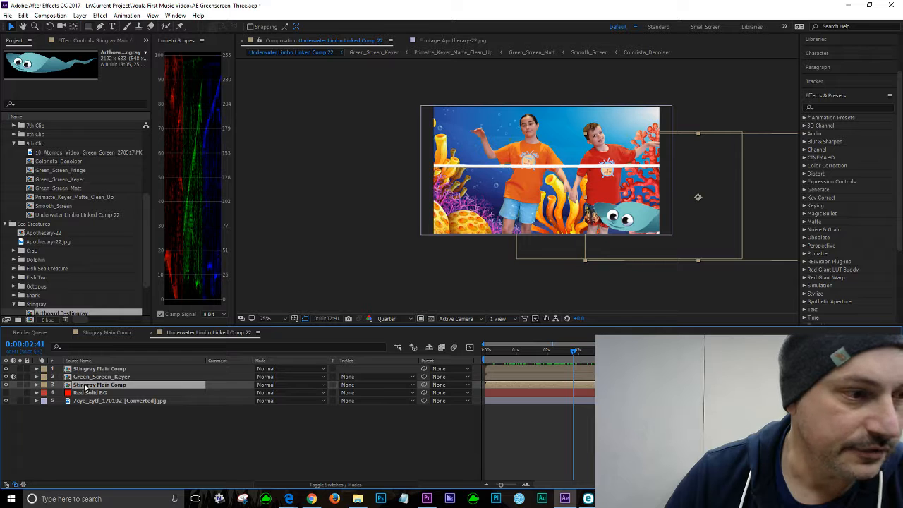
Step: Select the lower Stingray Main Comp layer and move it up behind the kids near the top of the frame
{"action": "left_click", "coordinate": [95, 436]}
{"action": "left_click", "coordinate": [80, 386]}
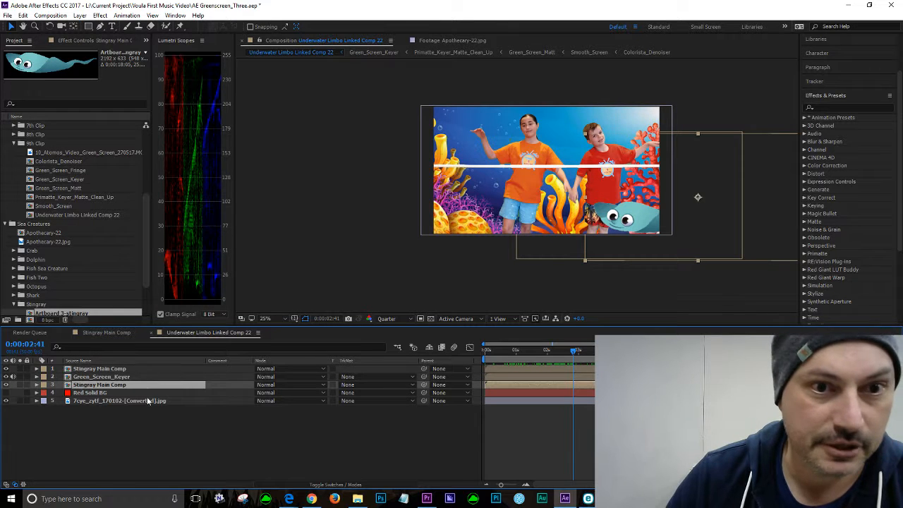
{"action": "left_click_drag", "start_coordinate": [702, 211], "coordinate": [622, 127]}
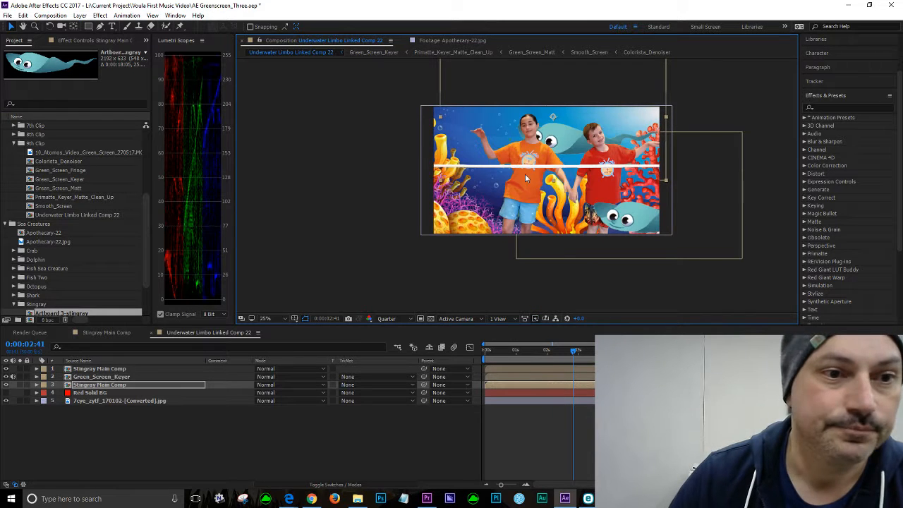
Step: Set the lower stingray layer's Scale to 52.4% and its Rotation to -9°
{"action": "scroll", "coordinate": [525, 173], "scroll_direction": "up", "scroll_amount": 1}
{"action": "scroll", "coordinate": [530, 174], "scroll_direction": "down", "scroll_amount": 1}
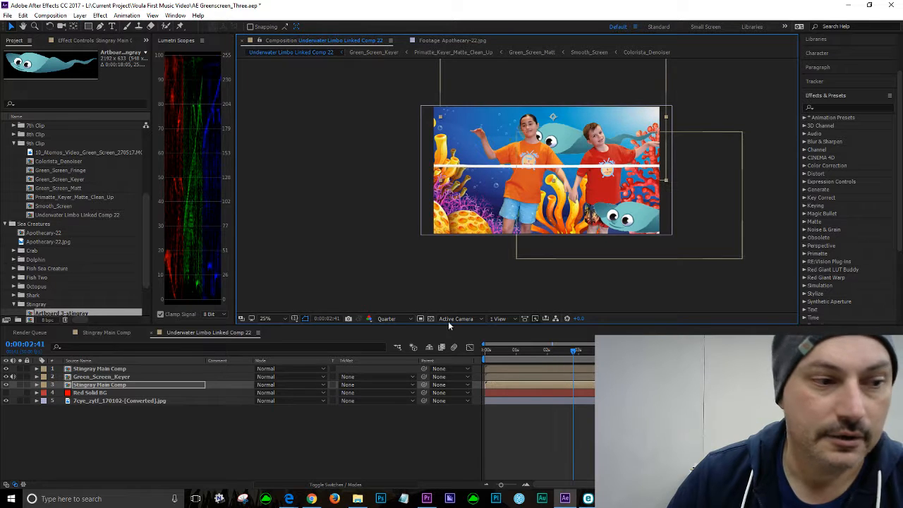
{"action": "left_click", "coordinate": [38, 386]}
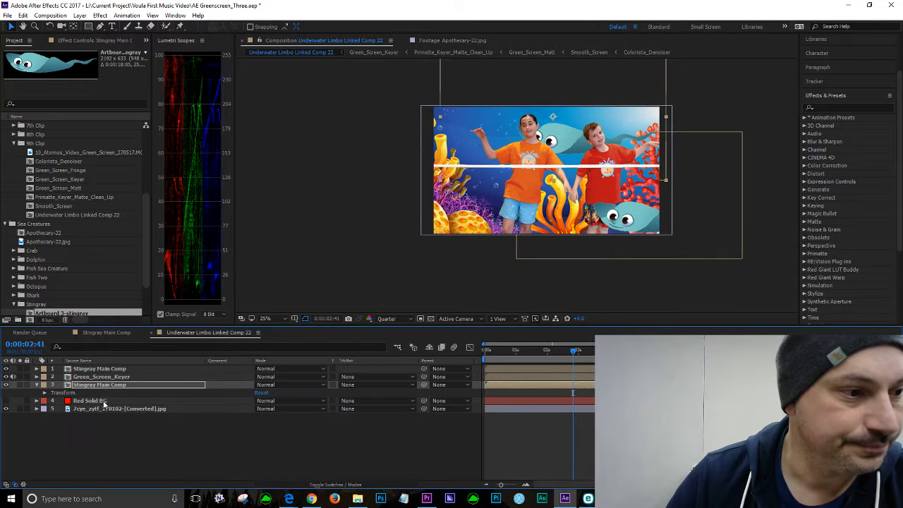
{"action": "left_click", "coordinate": [44, 393]}
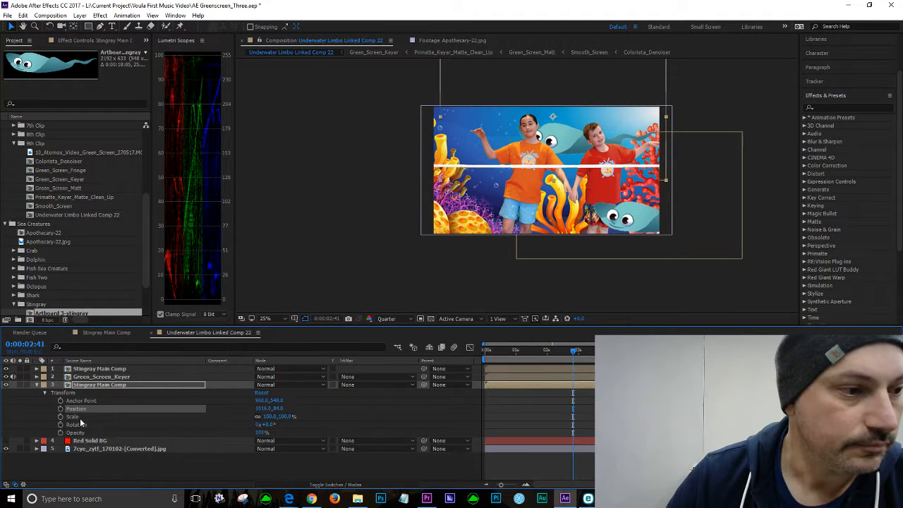
{"action": "left_click_drag", "start_coordinate": [278, 417], "coordinate": [260, 416]}
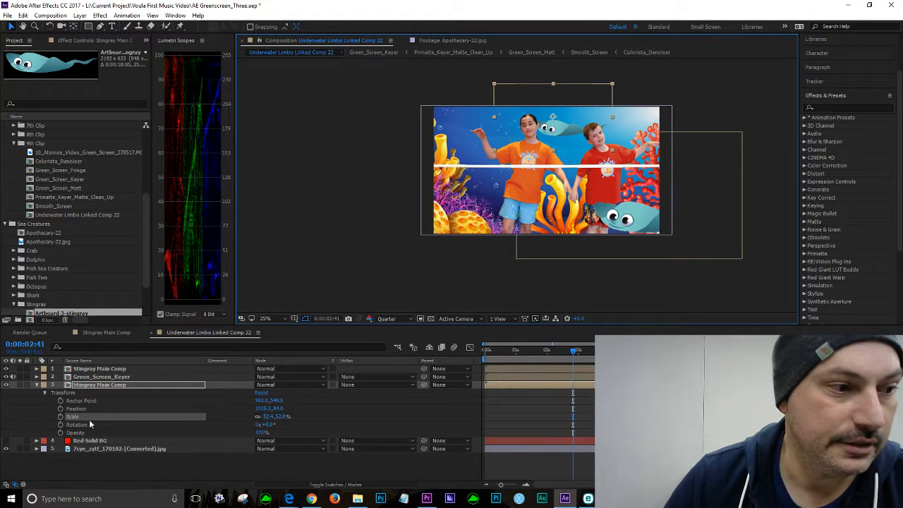
{"action": "mouse_move", "coordinate": [267, 425]}
{"action": "left_mouse_down"}
{"action": "mouse_move", "coordinate": [279, 424]}
{"action": "mouse_move", "coordinate": [257, 417]}
{"action": "left_mouse_up"}
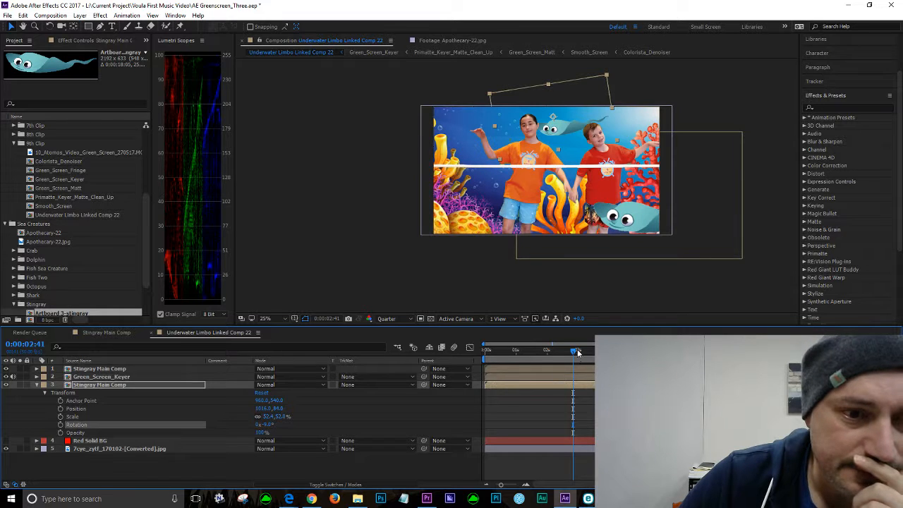
Step: At about 0:00:03:09, start Position keyframing for the stingray and move it off the frame's top-right corner
{"action": "mouse_move", "coordinate": [577, 351]}
{"action": "left_mouse_down"}
{"action": "mouse_move", "coordinate": [633, 351]}
{"action": "mouse_move", "coordinate": [588, 353]}
{"action": "left_mouse_up"}
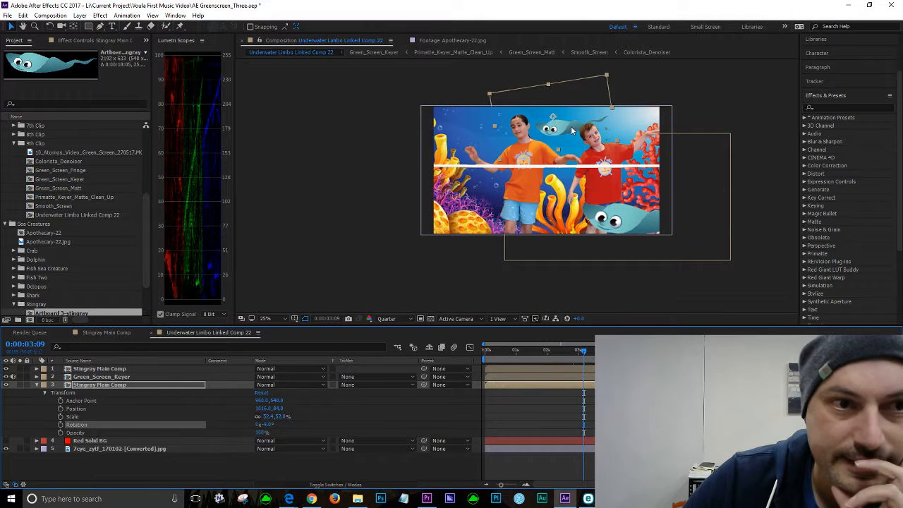
{"action": "left_click_drag", "start_coordinate": [565, 131], "coordinate": [570, 138]}
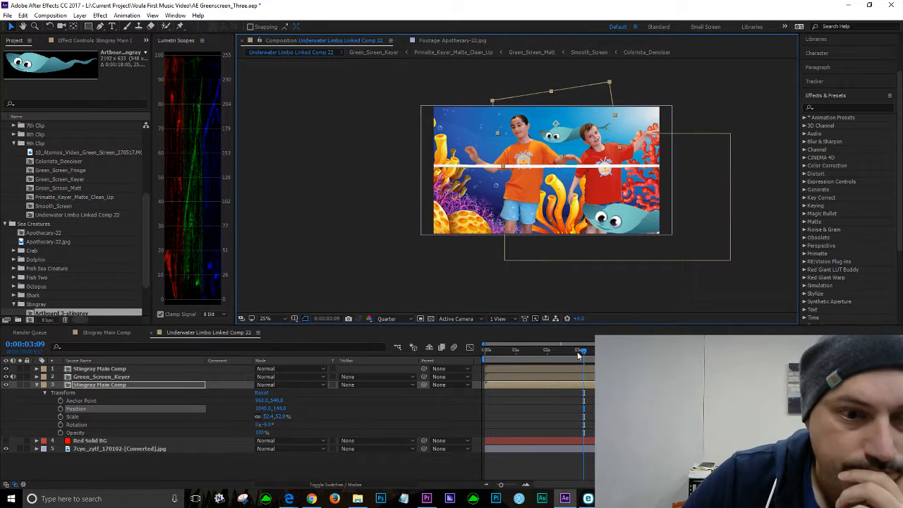
{"action": "left_click", "coordinate": [60, 410]}
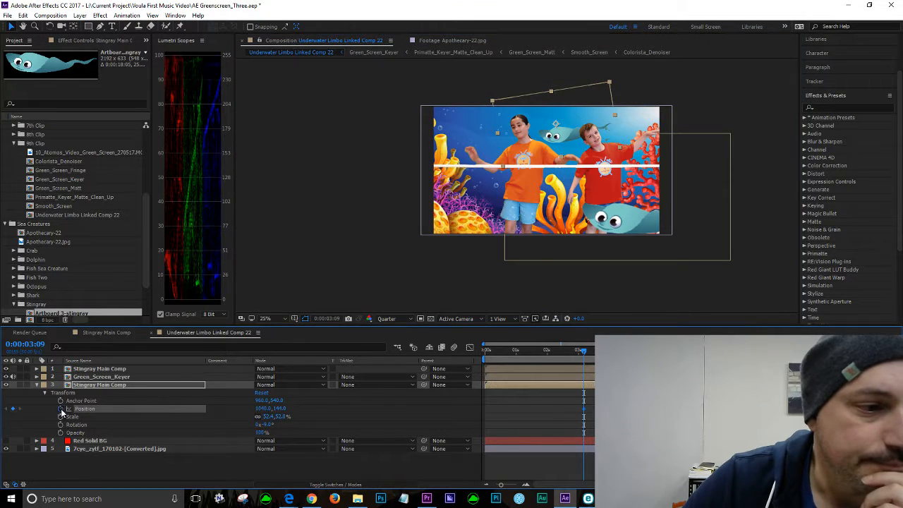
{"action": "left_click_drag", "start_coordinate": [569, 139], "coordinate": [663, 103]}
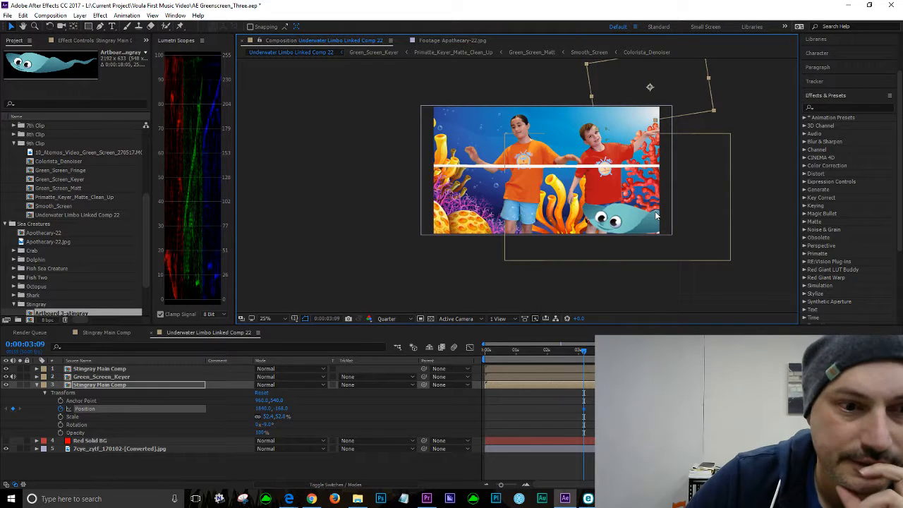
Step: Add a Position keyframe at about 0:00:01:38 and scrub back through the swim to 0:00:03:09
{"action": "left_click_drag", "start_coordinate": [584, 355], "coordinate": [540, 358]}
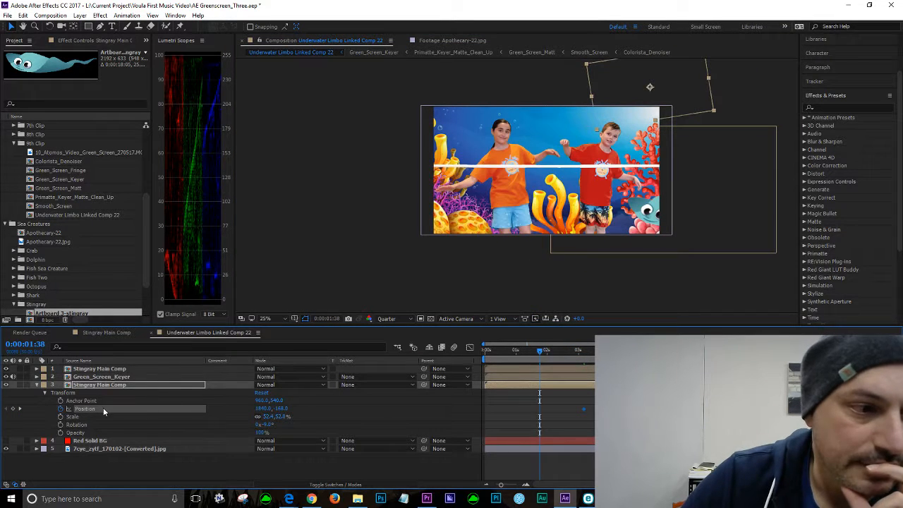
{"action": "left_click", "coordinate": [13, 410]}
{"action": "left_click_drag", "start_coordinate": [540, 352], "coordinate": [551, 353]}
{"action": "left_click_drag", "start_coordinate": [565, 351], "coordinate": [528, 342]}
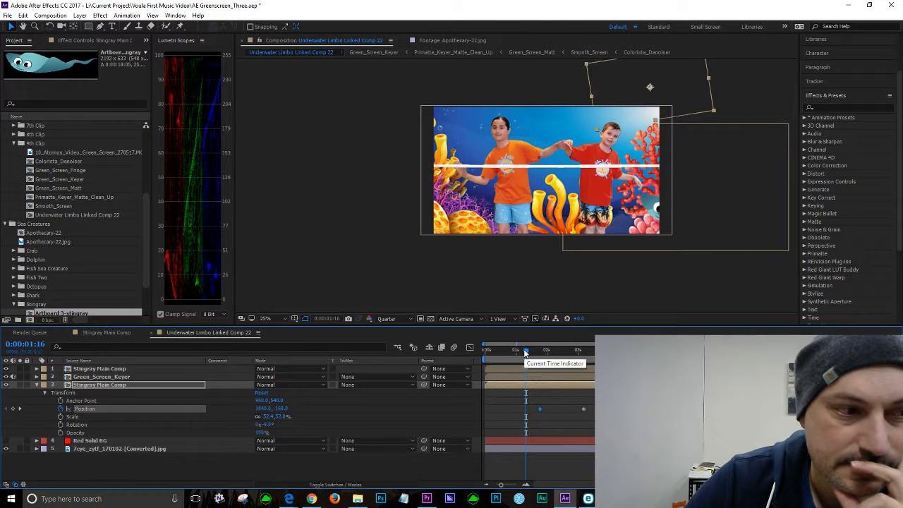
{"action": "left_click_drag", "start_coordinate": [527, 352], "coordinate": [581, 350]}
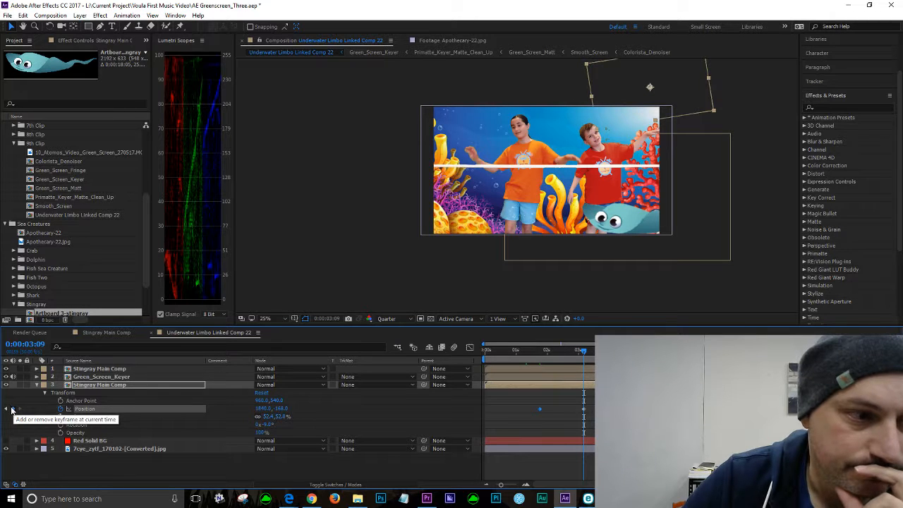
Step: Delete the stingray's Position keyframe at 0:00:03:09
{"action": "left_click", "coordinate": [12, 409]}
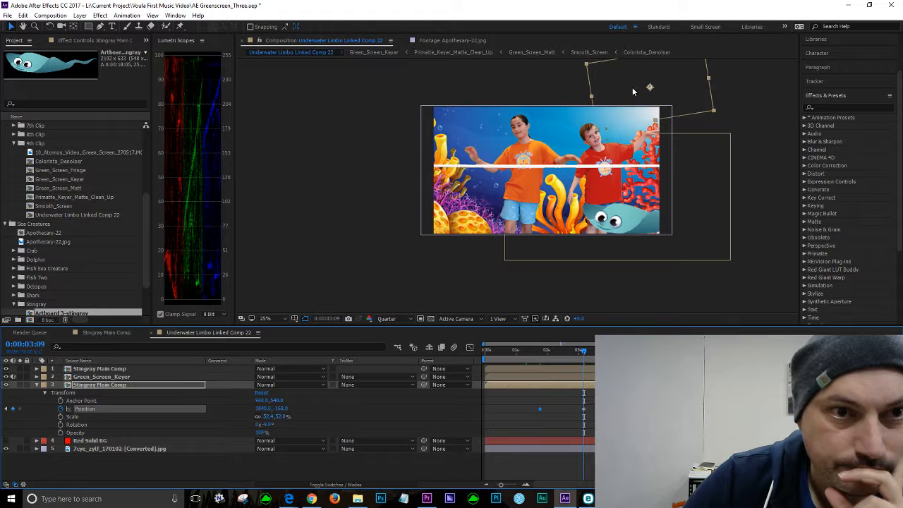
{"action": "left_click_drag", "start_coordinate": [572, 403], "coordinate": [590, 416]}
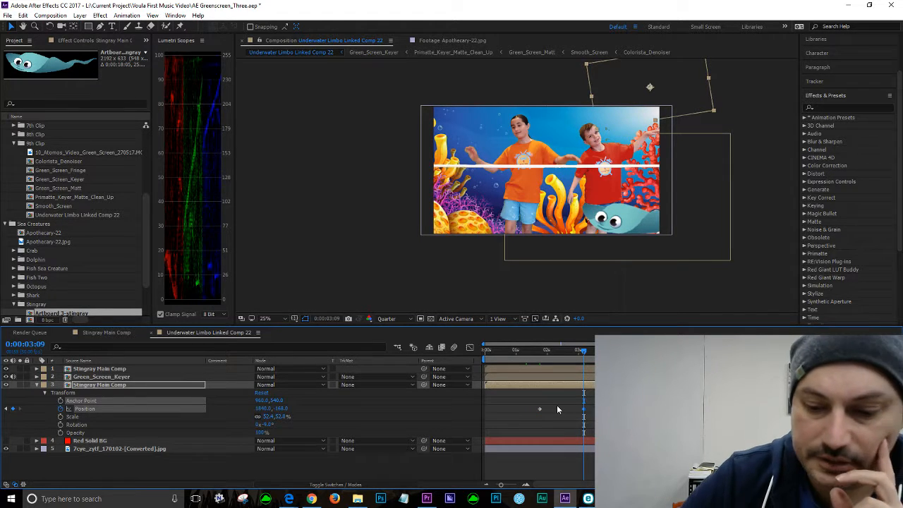
{"action": "key", "text": "Delete"}
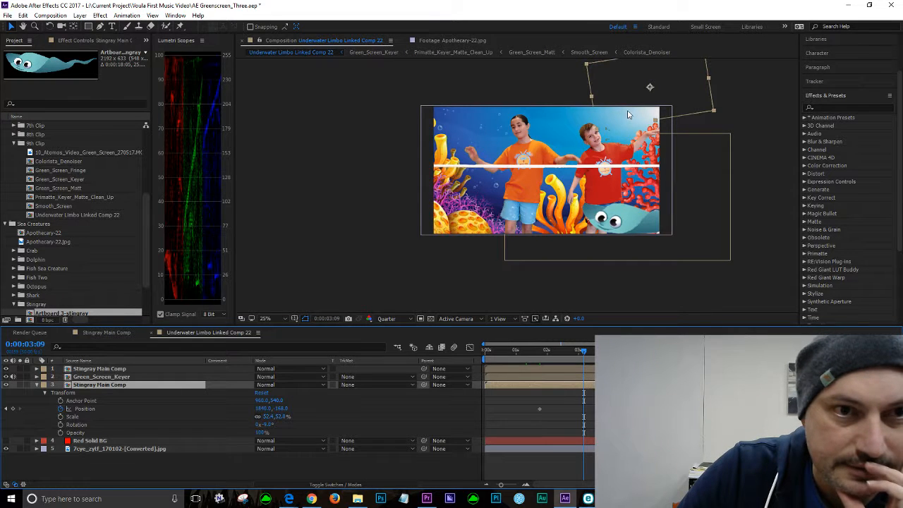
Step: At 0:00:03:09, move the stingray down into the frame just above the kids' heads
{"action": "left_click_drag", "start_coordinate": [630, 99], "coordinate": [528, 133]}
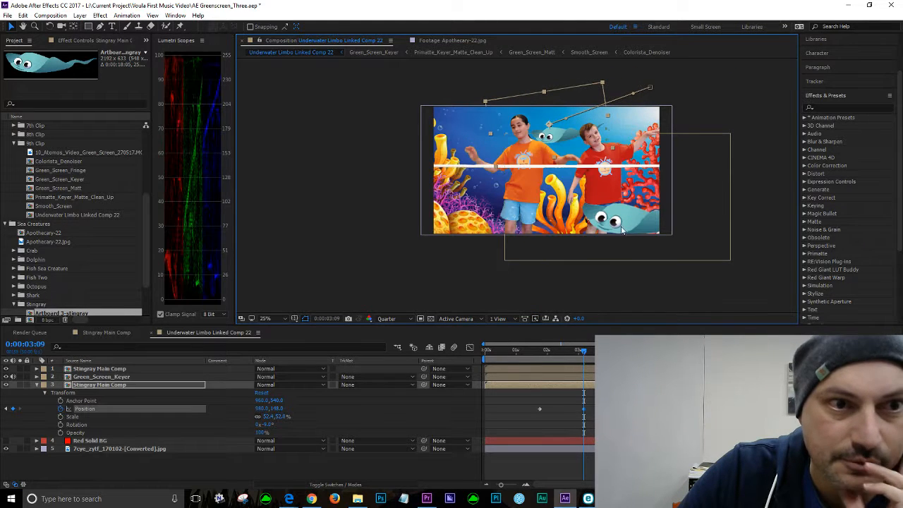
{"action": "left_click_drag", "start_coordinate": [567, 139], "coordinate": [567, 132]}
Step: Apply Easy Ease In to the stingray's Position keyframe at 0:00:03:09
{"action": "mouse_move", "coordinate": [585, 352]}
{"action": "left_mouse_down"}
{"action": "mouse_move", "coordinate": [526, 352]}
{"action": "mouse_move", "coordinate": [571, 347]}
{"action": "left_mouse_up"}
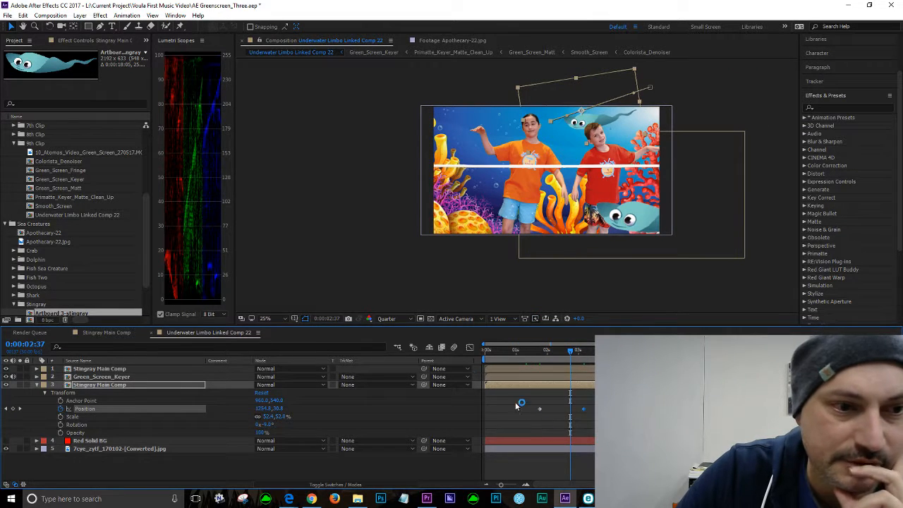
{"action": "left_click", "coordinate": [471, 348]}
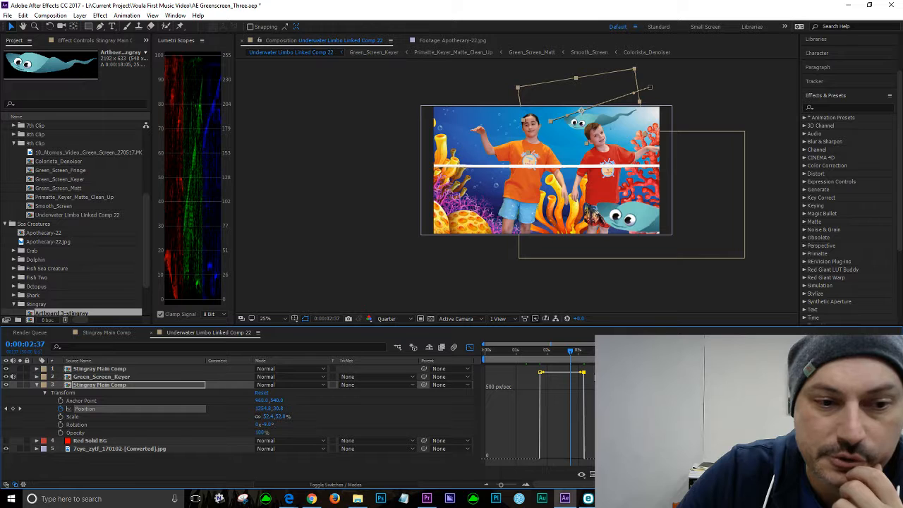
{"action": "left_click", "coordinate": [469, 349]}
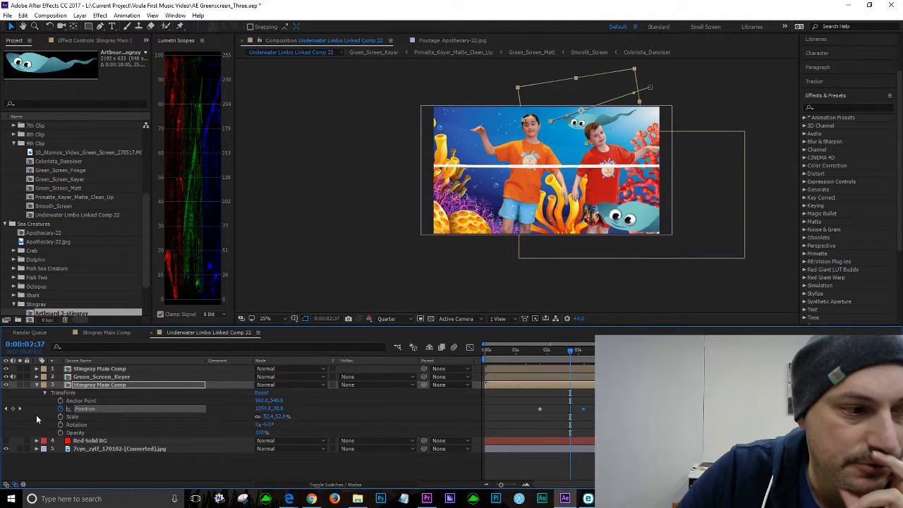
{"action": "left_click", "coordinate": [19, 410]}
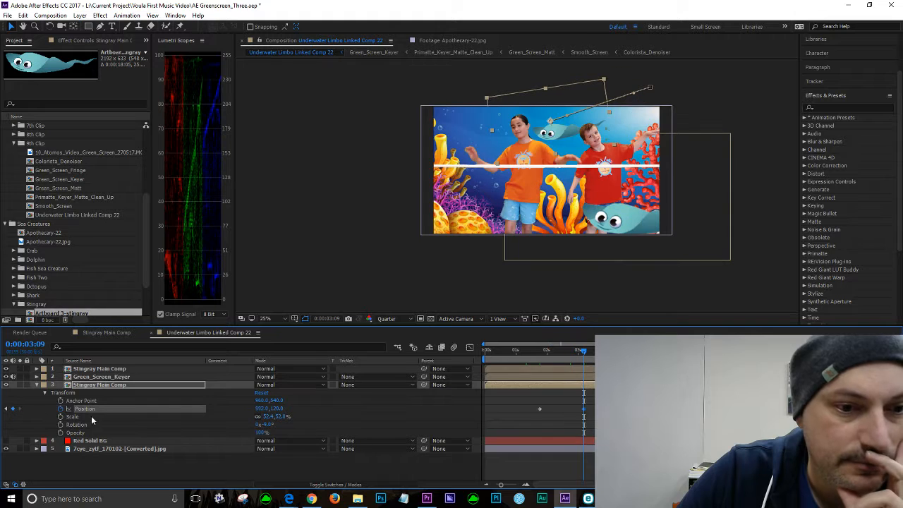
{"action": "right_click", "coordinate": [584, 409]}
{"action": "mouse_move", "coordinate": [614, 403]}
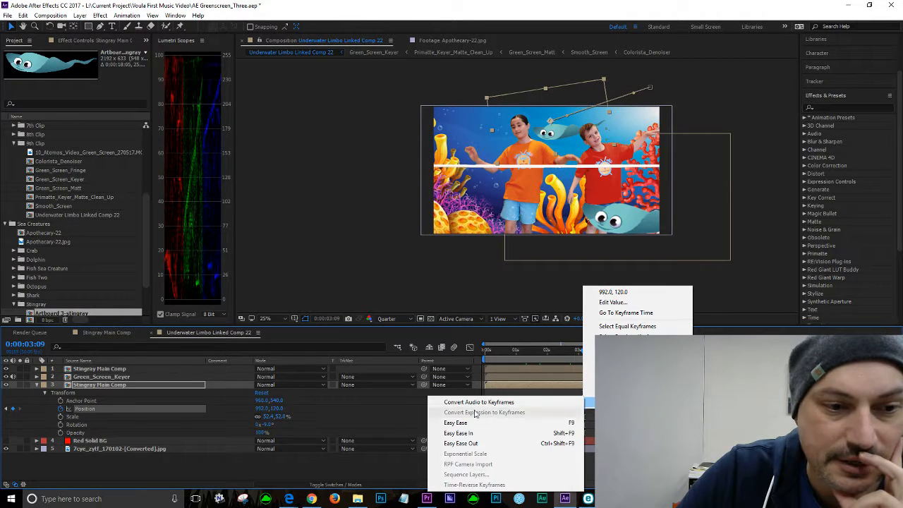
{"action": "left_click", "coordinate": [459, 435]}
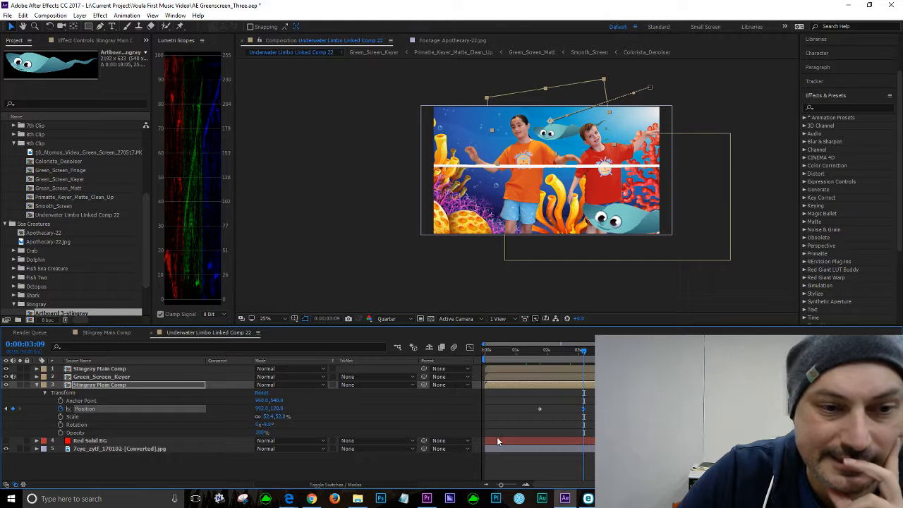
Step: Inspect the stingray's Position speed curve in the graph editor while scrubbing around 0:00:03:09
{"action": "left_click", "coordinate": [470, 347]}
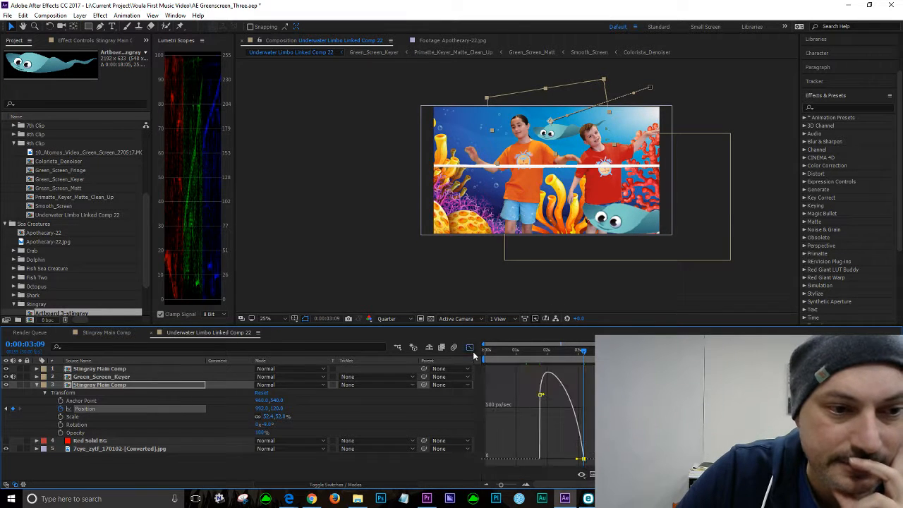
{"action": "mouse_move", "coordinate": [585, 353]}
{"action": "left_mouse_down"}
{"action": "mouse_move", "coordinate": [488, 349]}
{"action": "mouse_move", "coordinate": [570, 361]}
{"action": "left_mouse_up"}
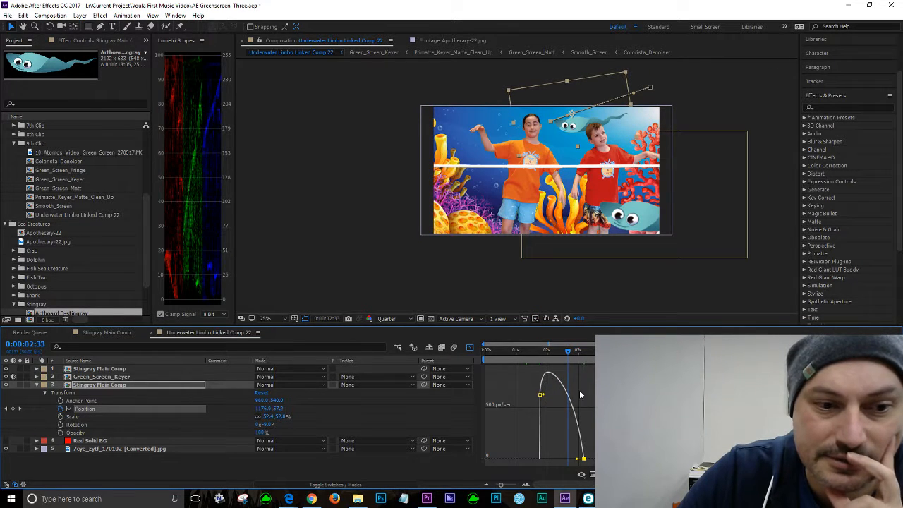
{"action": "left_click_drag", "start_coordinate": [567, 353], "coordinate": [587, 372]}
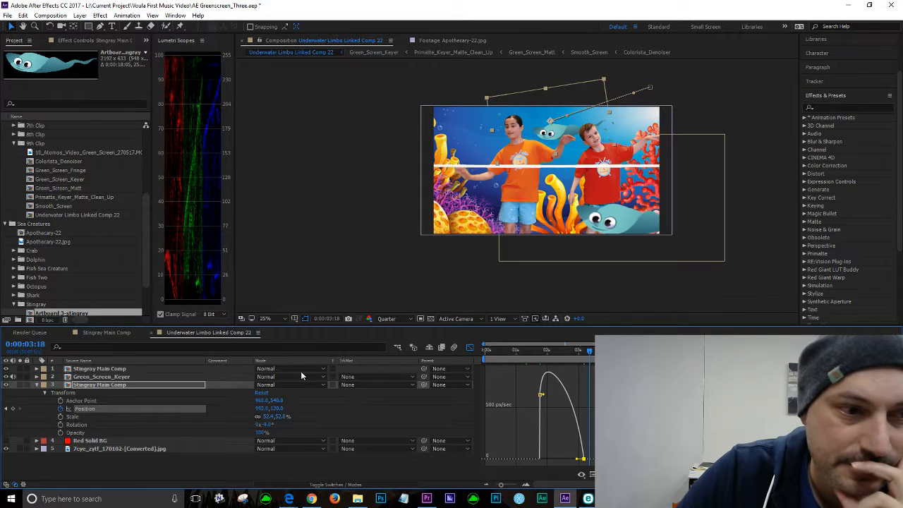
{"action": "left_click", "coordinate": [470, 348]}
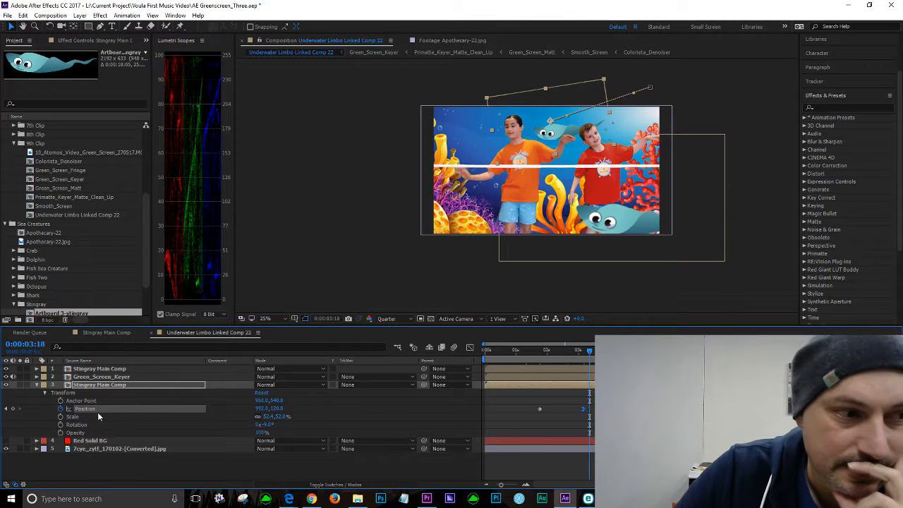
Step: At about 0:00:03:36, shift the stingray slightly left in the frame
{"action": "left_click", "coordinate": [5, 409]}
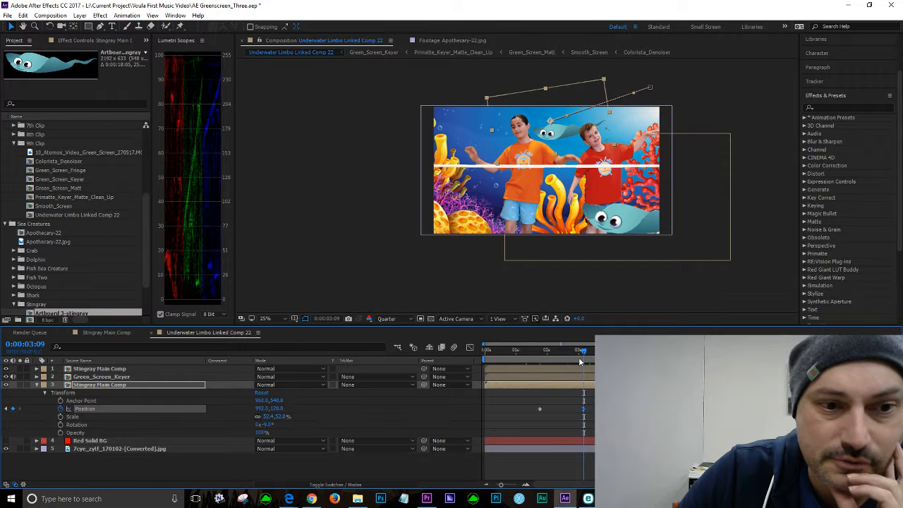
{"action": "left_click_drag", "start_coordinate": [580, 350], "coordinate": [603, 350]}
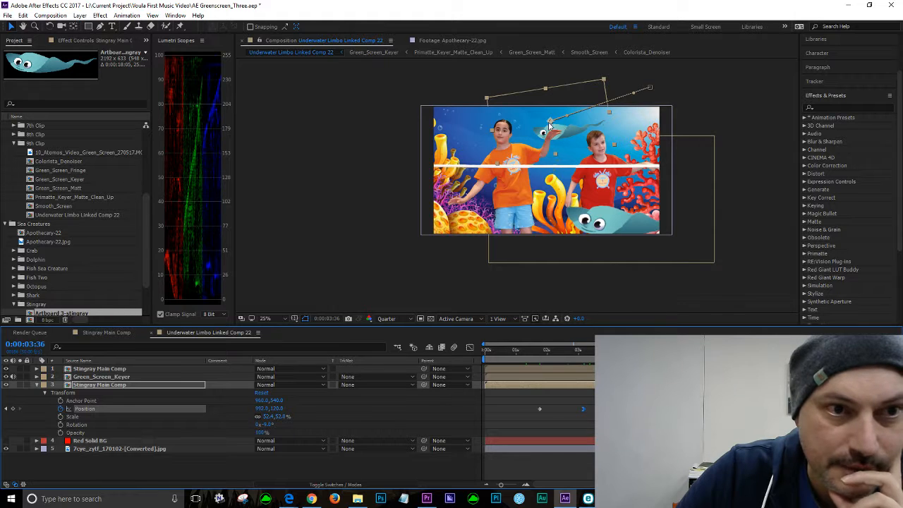
{"action": "left_click_drag", "start_coordinate": [569, 131], "coordinate": [549, 136]}
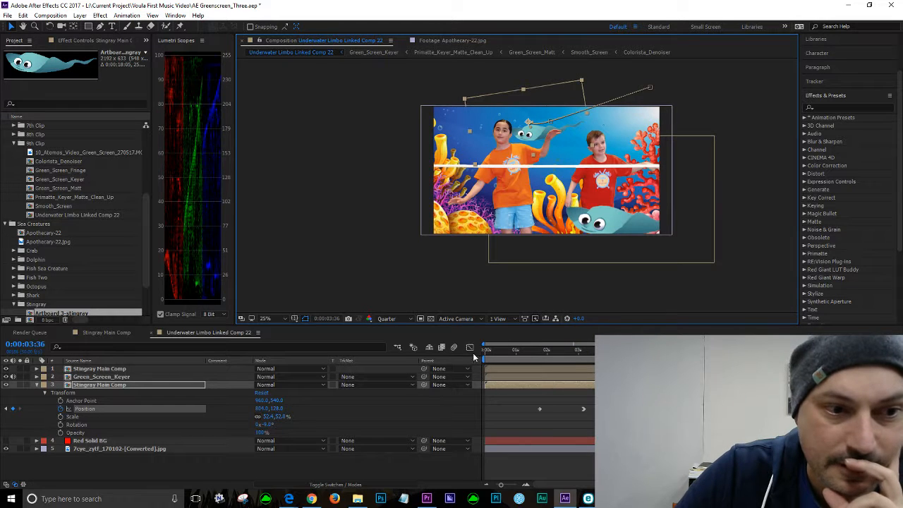
Step: Preview the stingray's swim with its Position speed graph open, scrubbing between about 0:00:02:24 and 0:00:02:32
{"action": "left_click", "coordinate": [469, 348]}
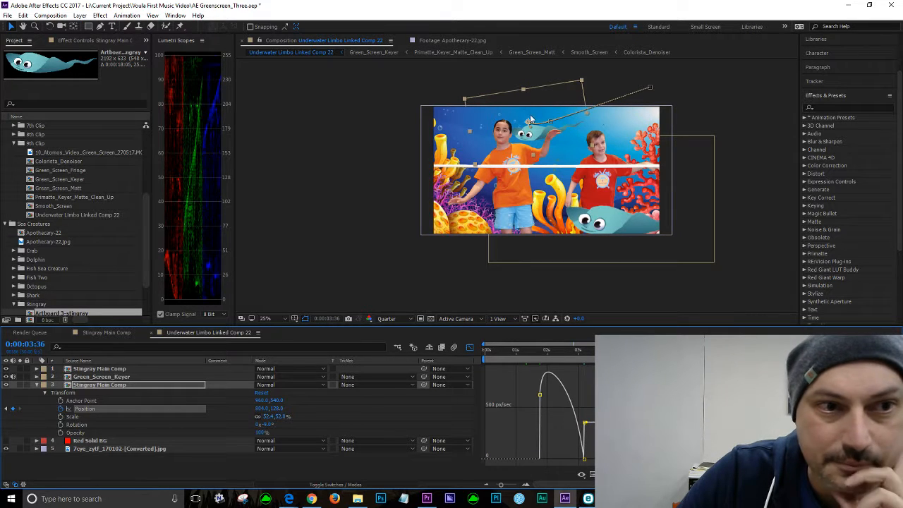
{"action": "left_click", "coordinate": [561, 351]}
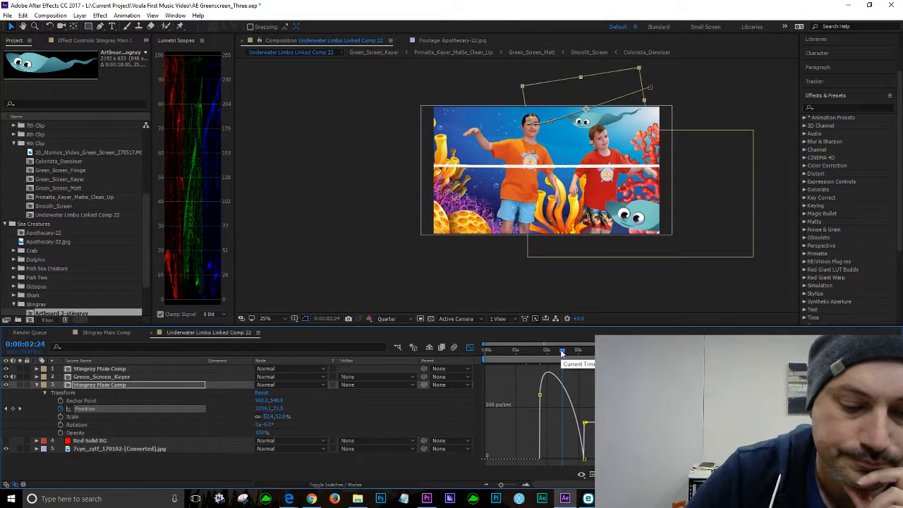
{"action": "key", "text": "space"}
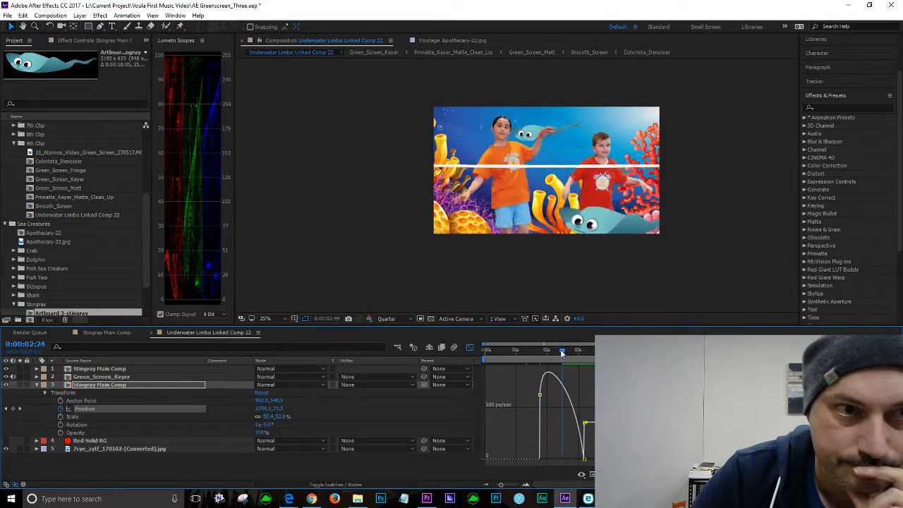
{"action": "key", "text": "space"}
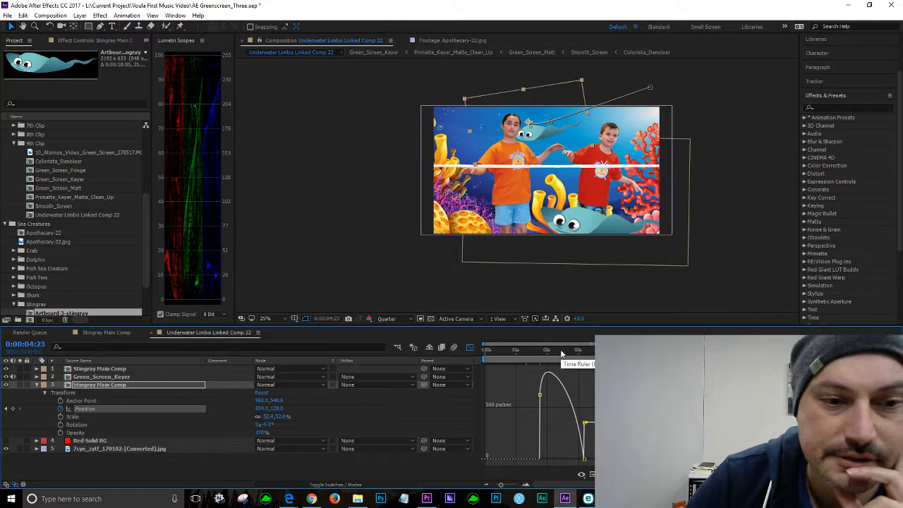
{"action": "left_click", "coordinate": [568, 350]}
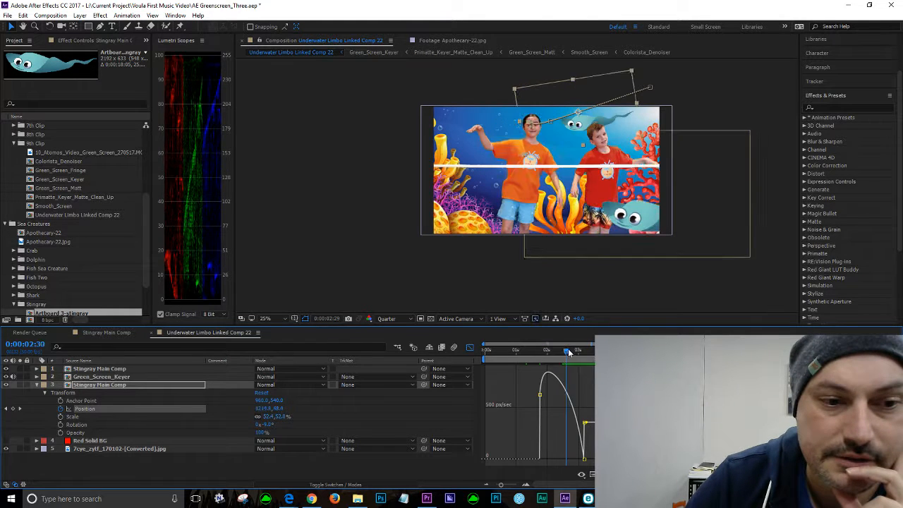
Step: Apply Easy Ease to the stingray's final Position keyframe
{"action": "left_click", "coordinate": [470, 348]}
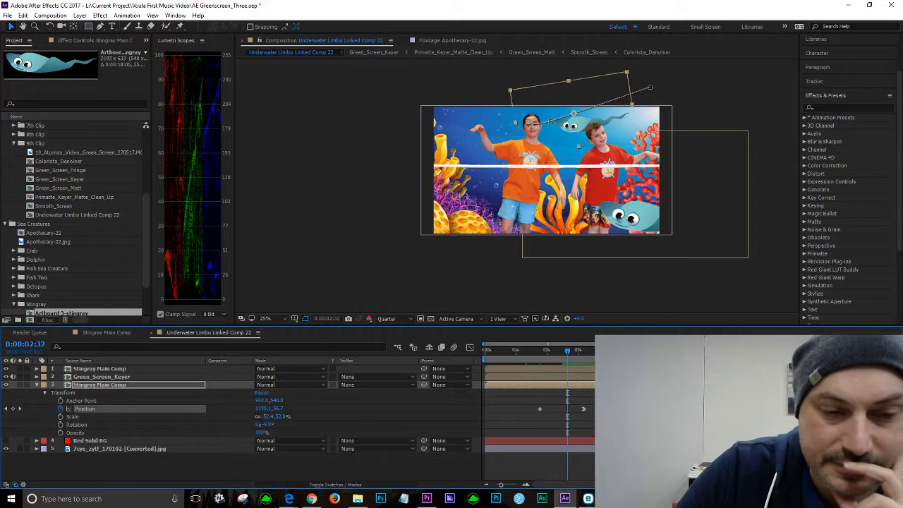
{"action": "right_click", "coordinate": [601, 409]}
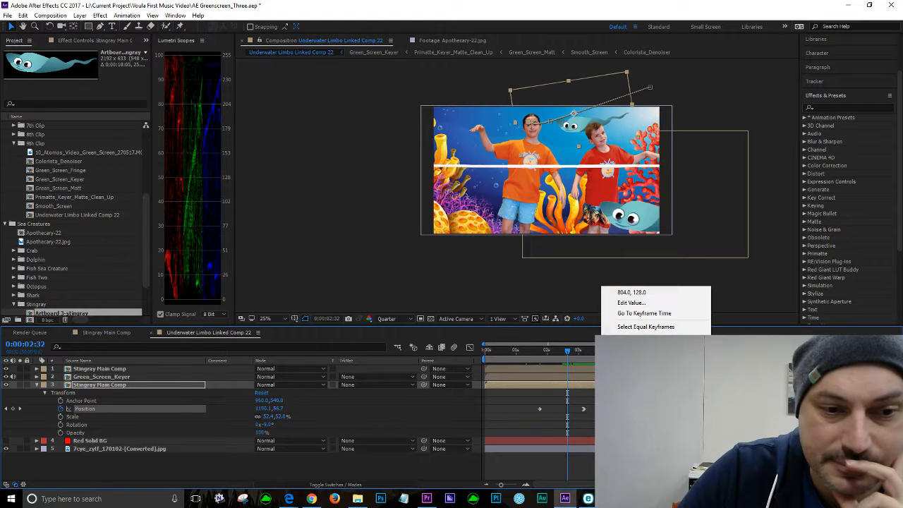
{"action": "mouse_move", "coordinate": [635, 403]}
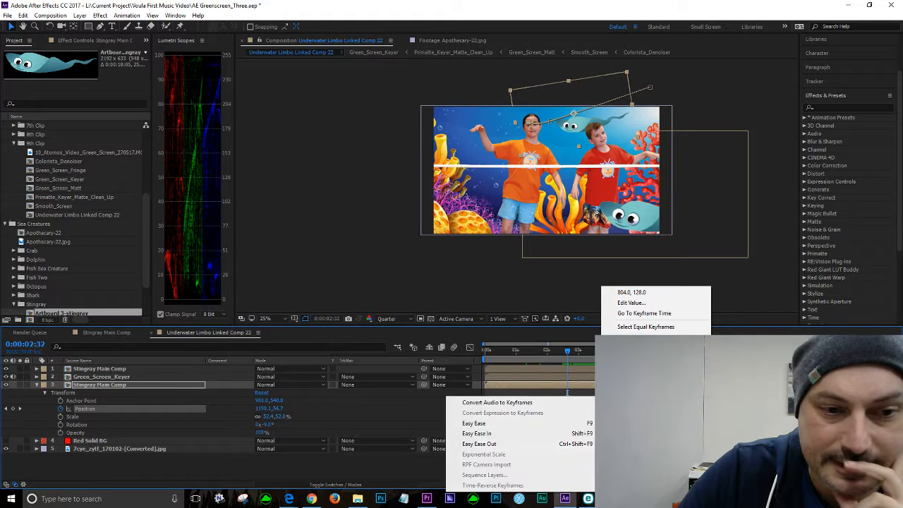
{"action": "left_click", "coordinate": [479, 423]}
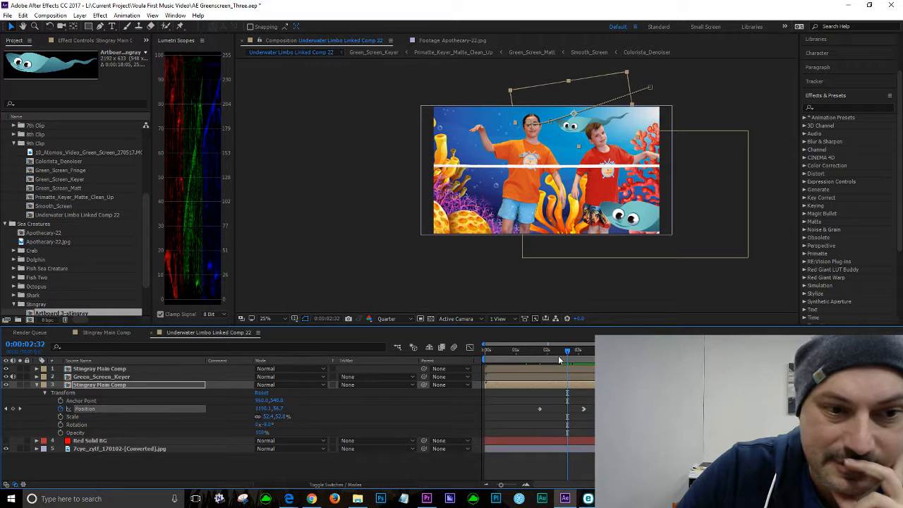
Step: In the speed graph, pull down the final Position keyframe's speed handle to soften the stingray's arrival
{"action": "left_click", "coordinate": [470, 348]}
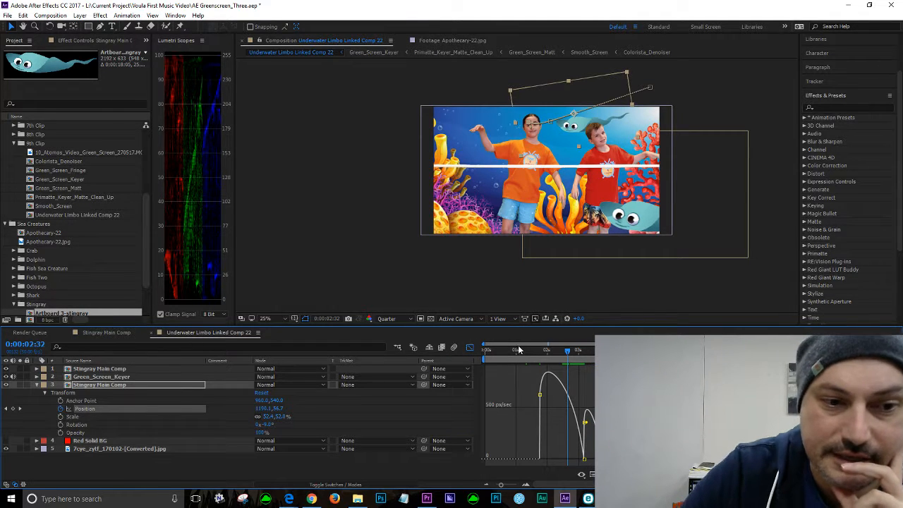
{"action": "key", "text": "space"}
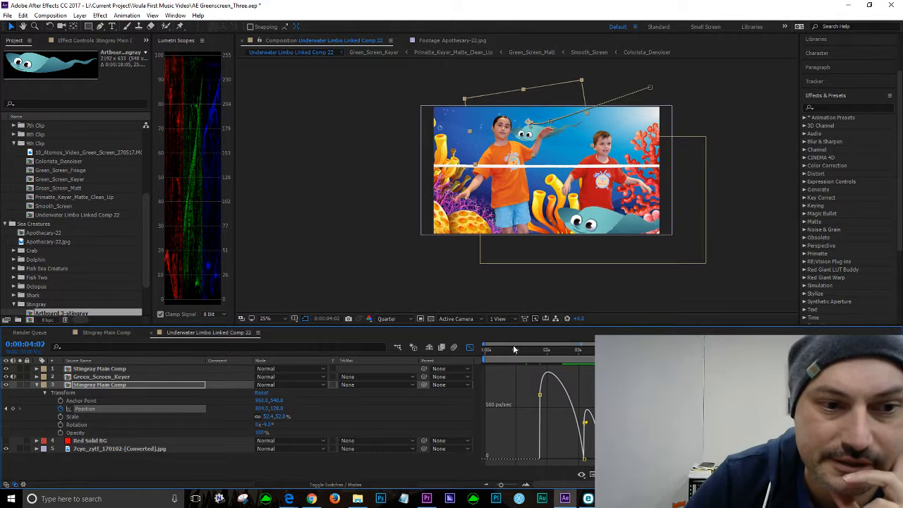
{"action": "left_click", "coordinate": [564, 351]}
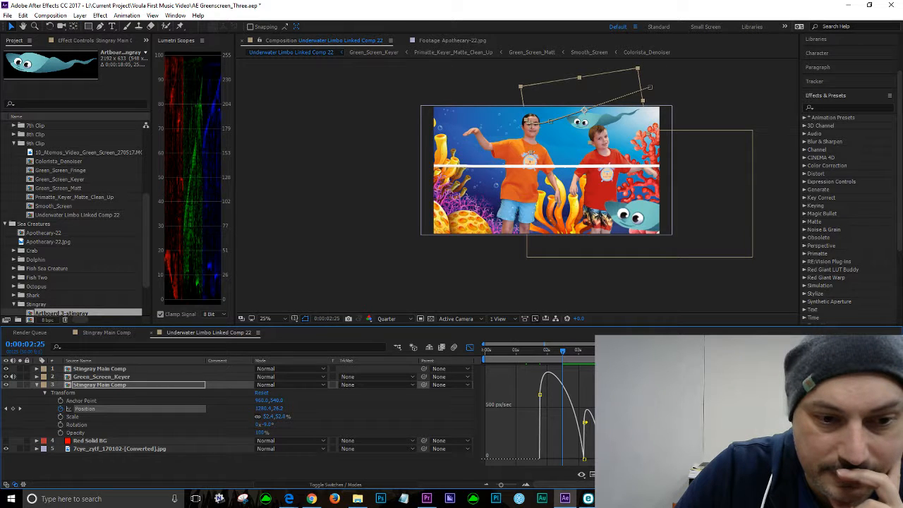
{"action": "left_click_drag", "start_coordinate": [586, 424], "coordinate": [593, 440]}
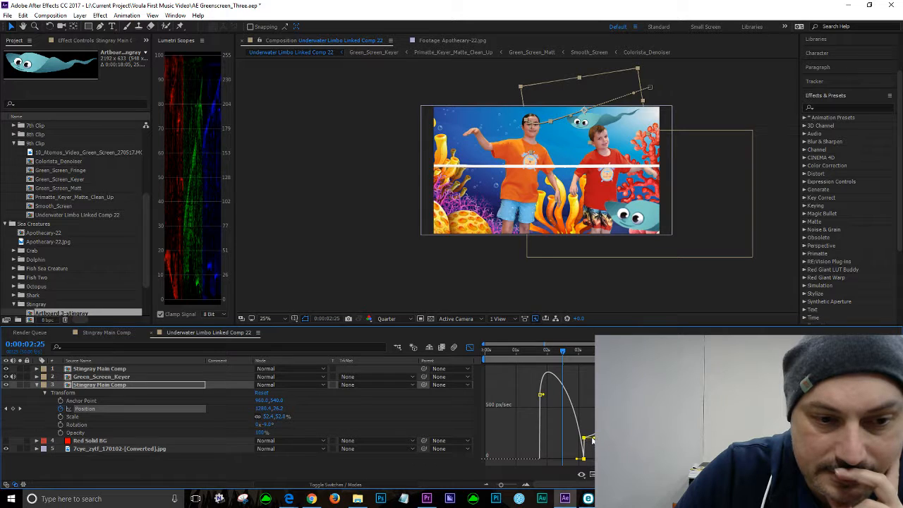
{"action": "left_click_drag", "start_coordinate": [593, 440], "coordinate": [586, 463]}
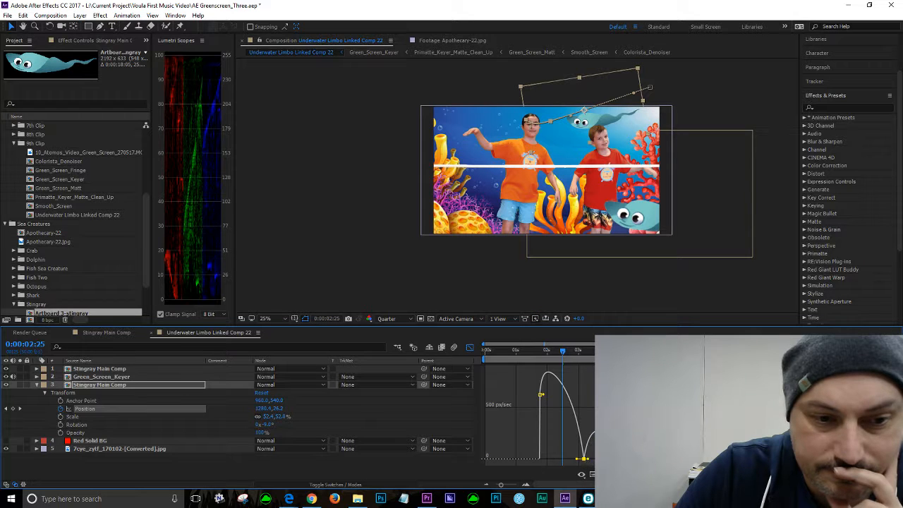
Step: Preview the motion and raise the final keyframe's incoming speed handle slightly in the speed graph
{"action": "left_click", "coordinate": [550, 350]}
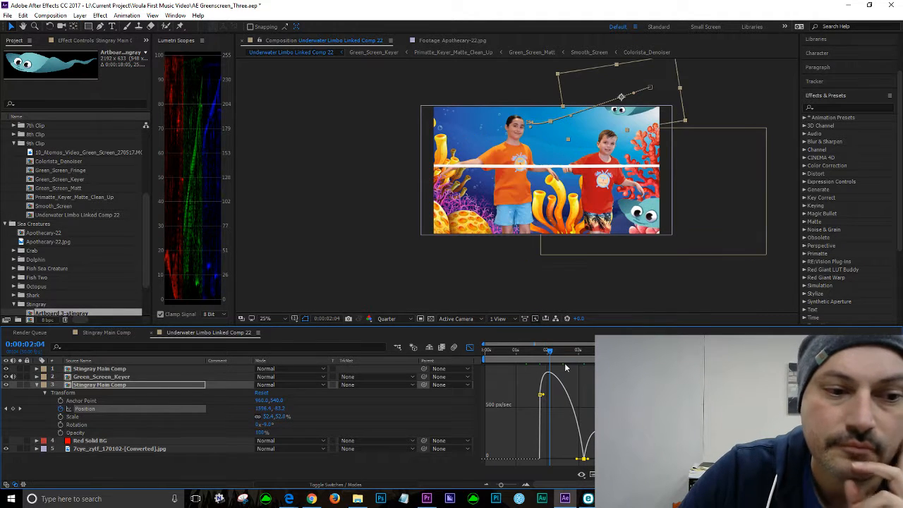
{"action": "key", "text": "space"}
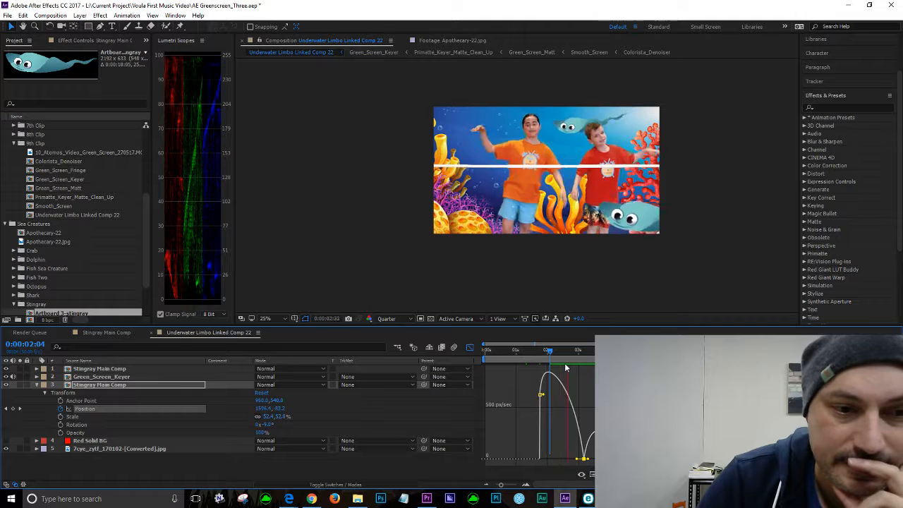
{"action": "key", "text": "space"}
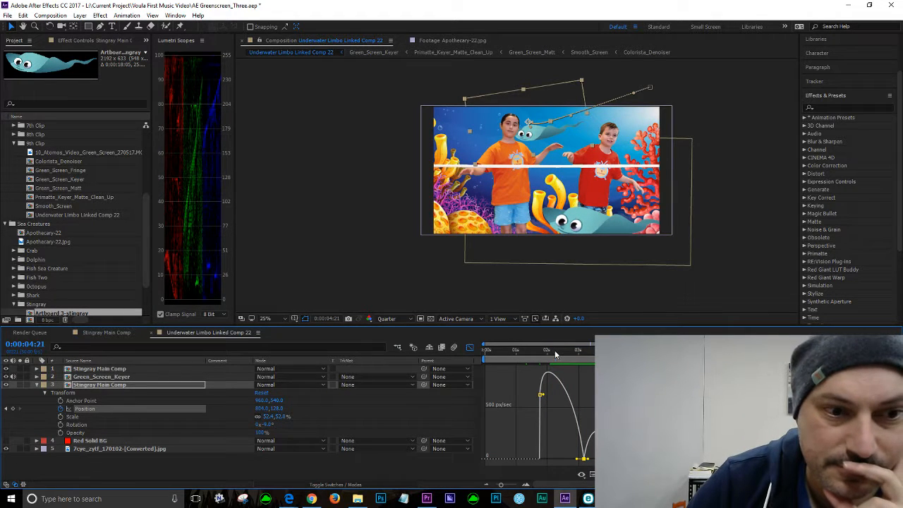
{"action": "left_click", "coordinate": [554, 350]}
{"action": "key", "text": "space"}
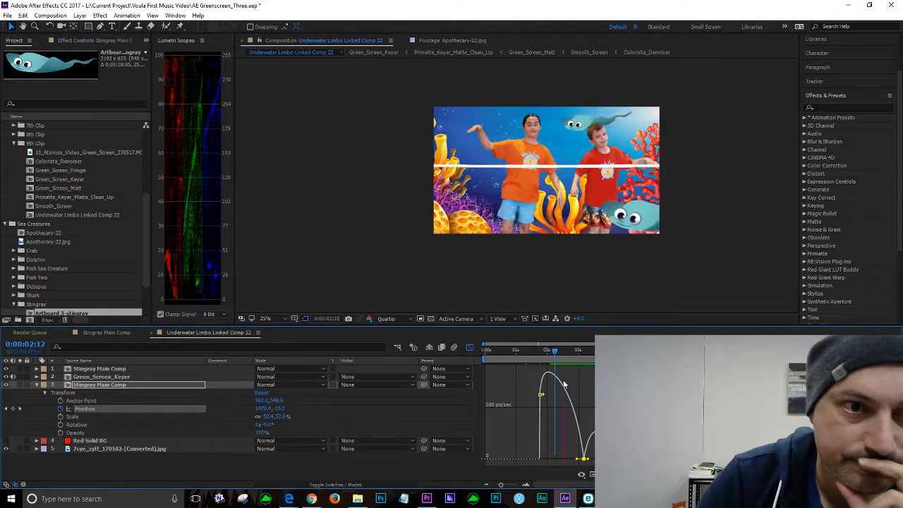
{"action": "key", "text": "space"}
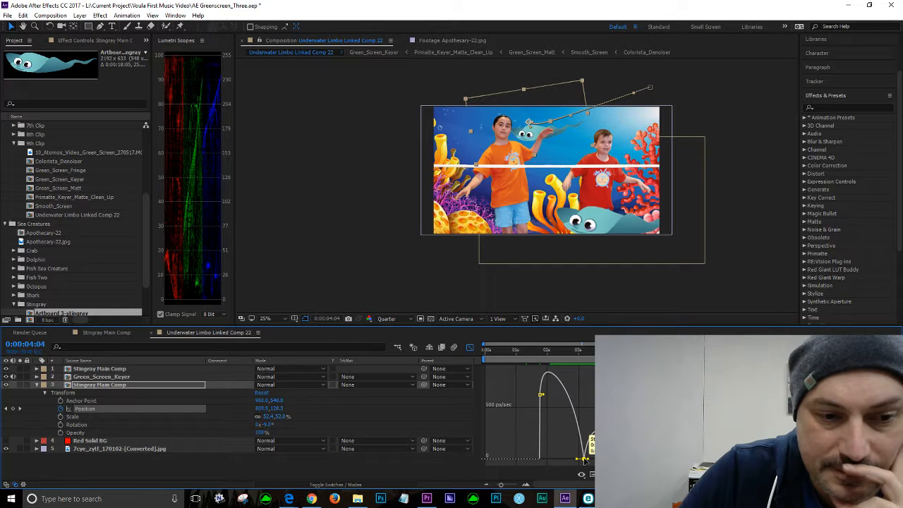
{"action": "left_click_drag", "start_coordinate": [585, 459], "coordinate": [587, 446]}
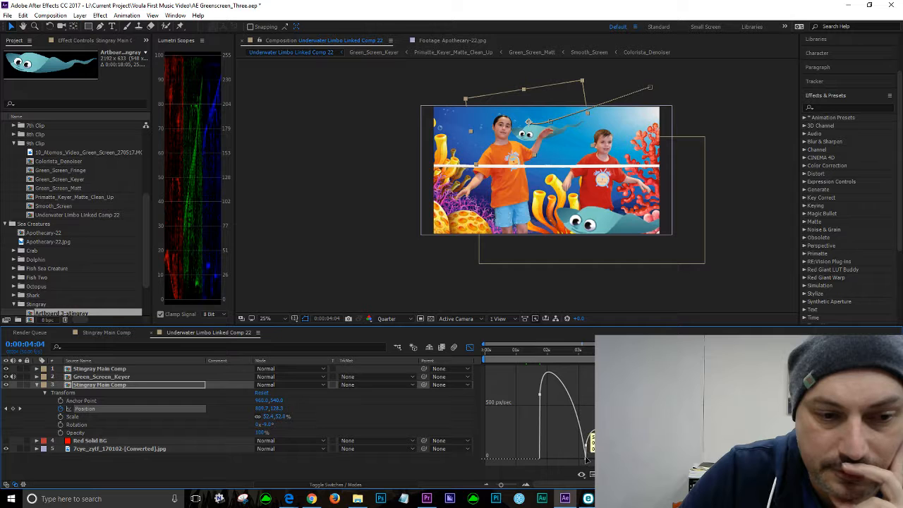
{"action": "left_click", "coordinate": [587, 459]}
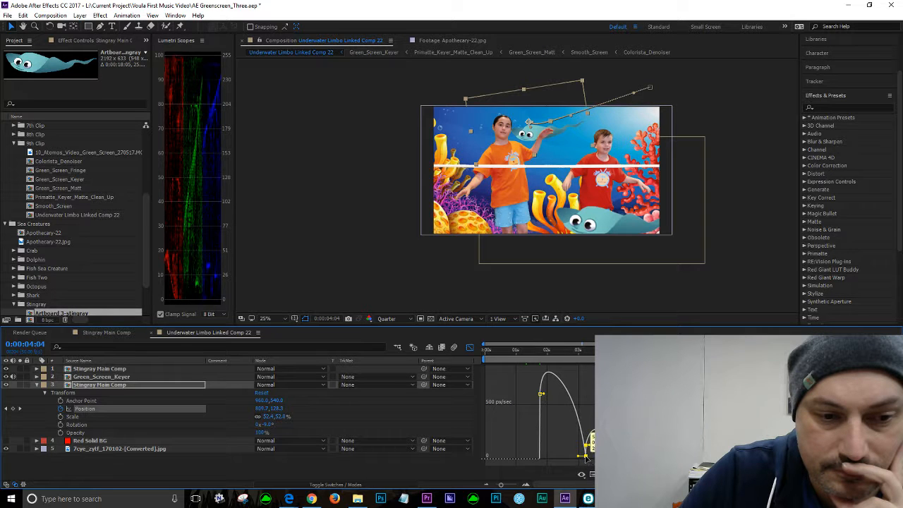
{"action": "left_click_drag", "start_coordinate": [587, 458], "coordinate": [584, 445]}
Step: Extend the final Position keyframe's ease influence in the speed graph, then save the project
{"action": "left_click", "coordinate": [566, 352]}
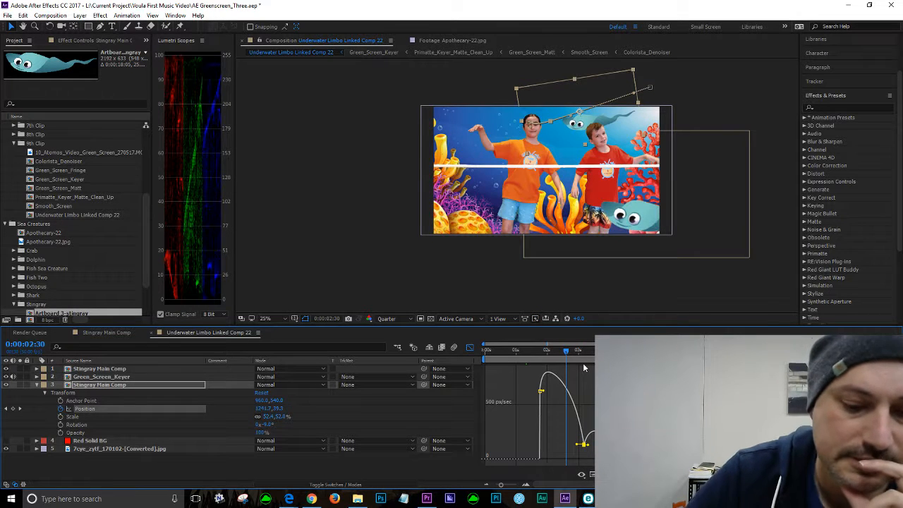
{"action": "key", "text": "space"}
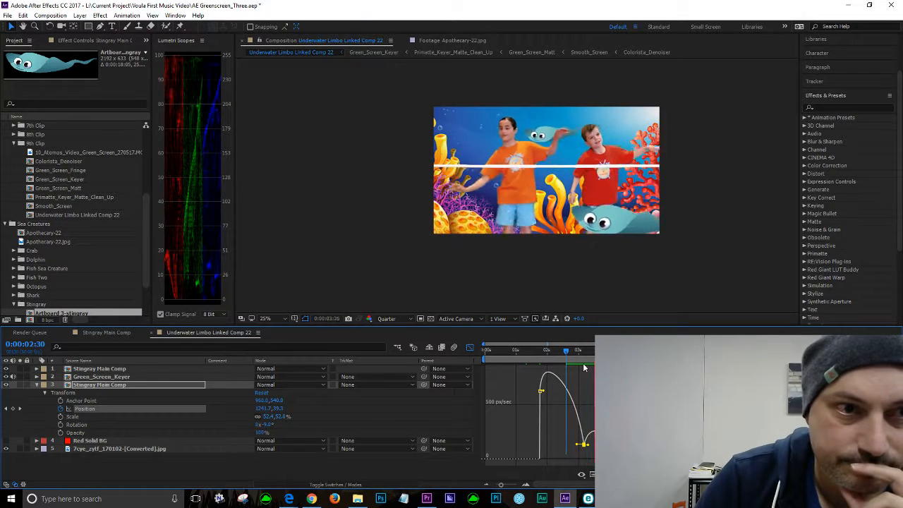
{"action": "key", "text": "space"}
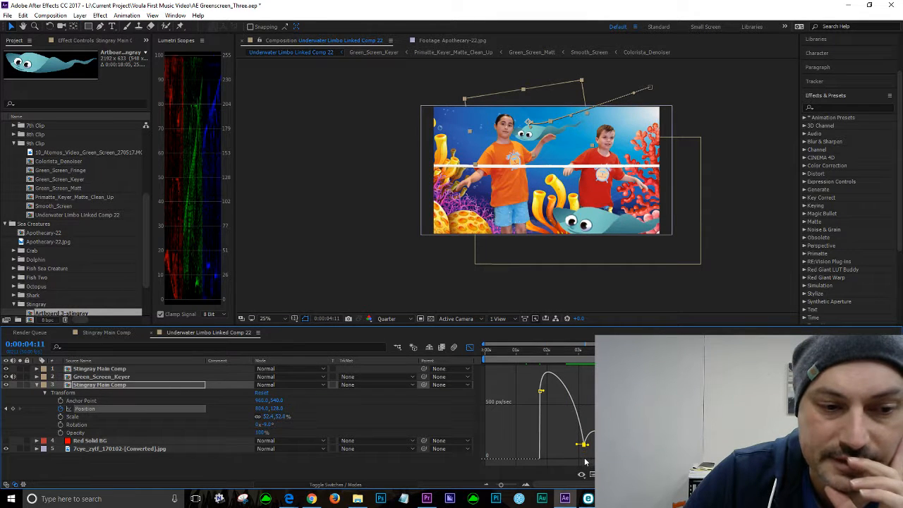
{"action": "left_click", "coordinate": [558, 351]}
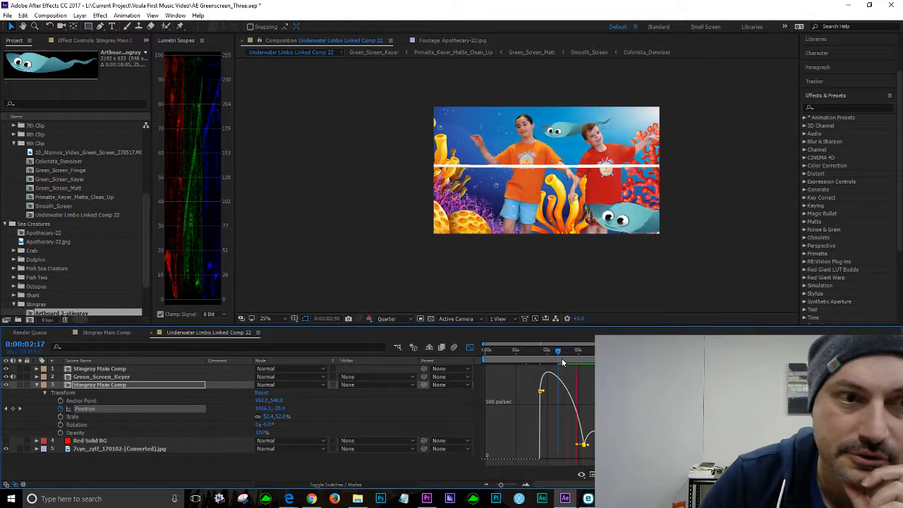
{"action": "key", "text": "space"}
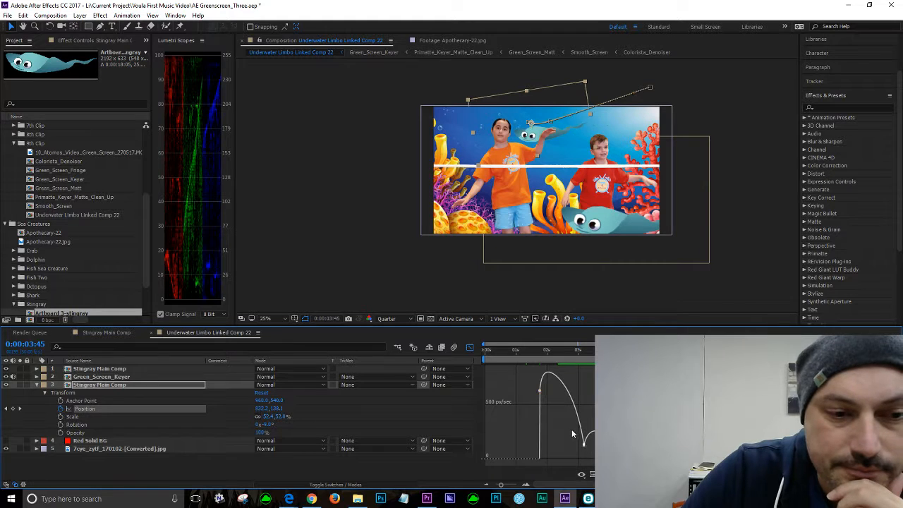
{"action": "mouse_move", "coordinate": [577, 442]}
{"action": "left_mouse_down"}
{"action": "mouse_move", "coordinate": [594, 456]}
{"action": "mouse_move", "coordinate": [589, 443]}
{"action": "left_mouse_up"}
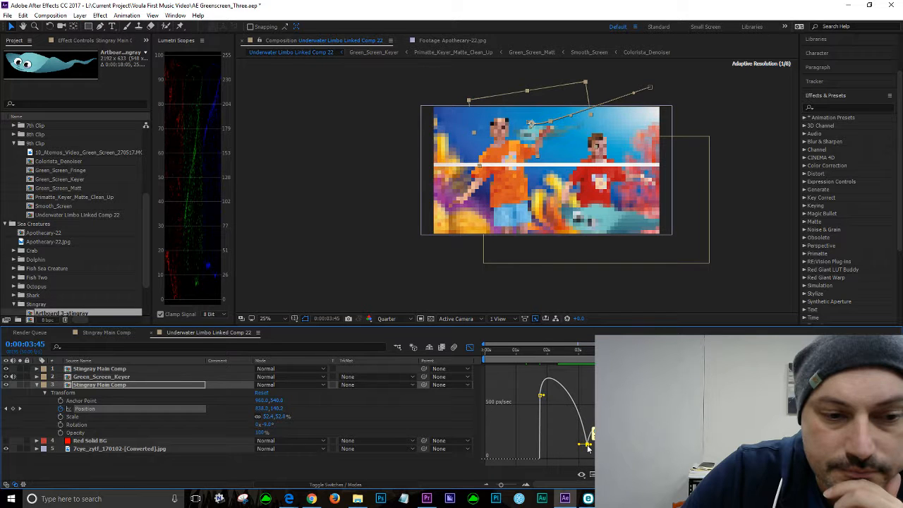
{"action": "left_click_drag", "start_coordinate": [587, 452], "coordinate": [587, 448]}
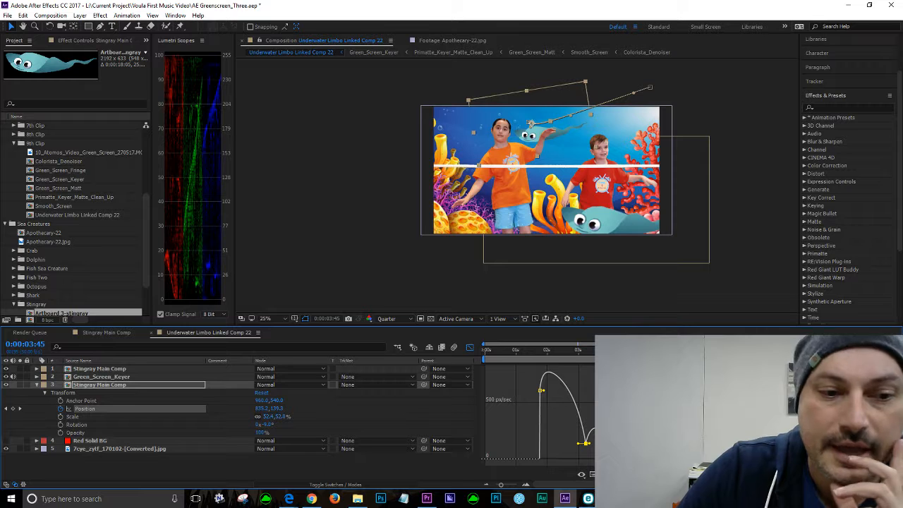
{"action": "left_click", "coordinate": [6, 15]}
{"action": "left_click", "coordinate": [28, 131]}
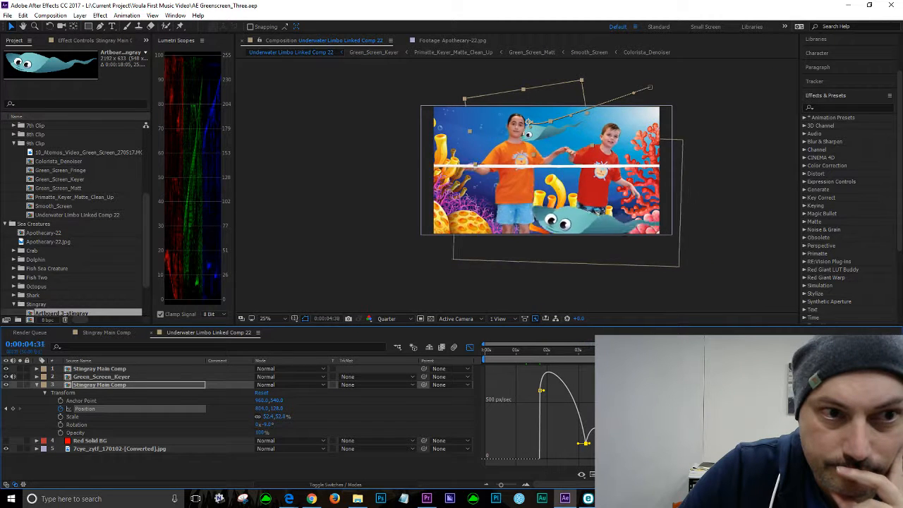
Step: At about 0:00:03:49, nudge the stingray slightly right and down in the frame, then preview it
{"action": "left_click_drag", "start_coordinate": [650, 351], "coordinate": [609, 351]}
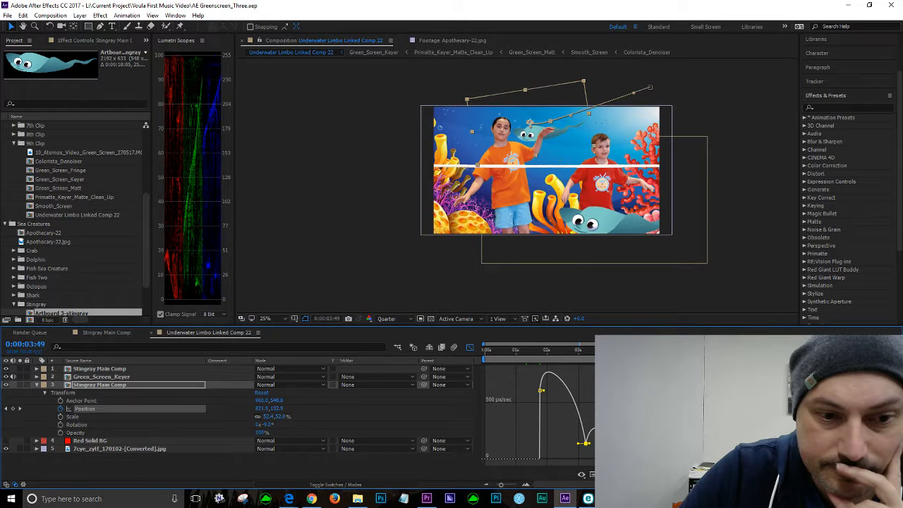
{"action": "left_click_drag", "start_coordinate": [529, 123], "coordinate": [535, 124]}
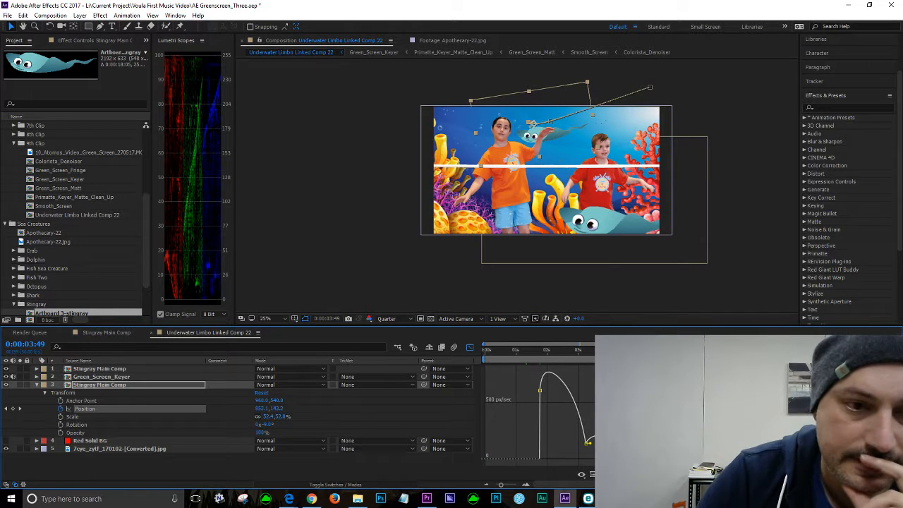
{"action": "key", "text": "space"}
{"action": "key", "text": "space"}
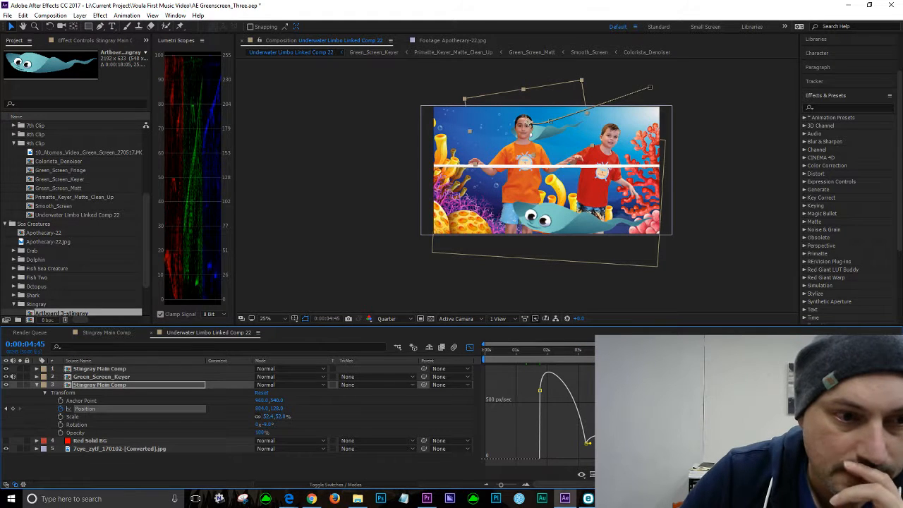
Step: Jump to the previous Position keyframe and play back the stingray animation
{"action": "left_click", "coordinate": [470, 346]}
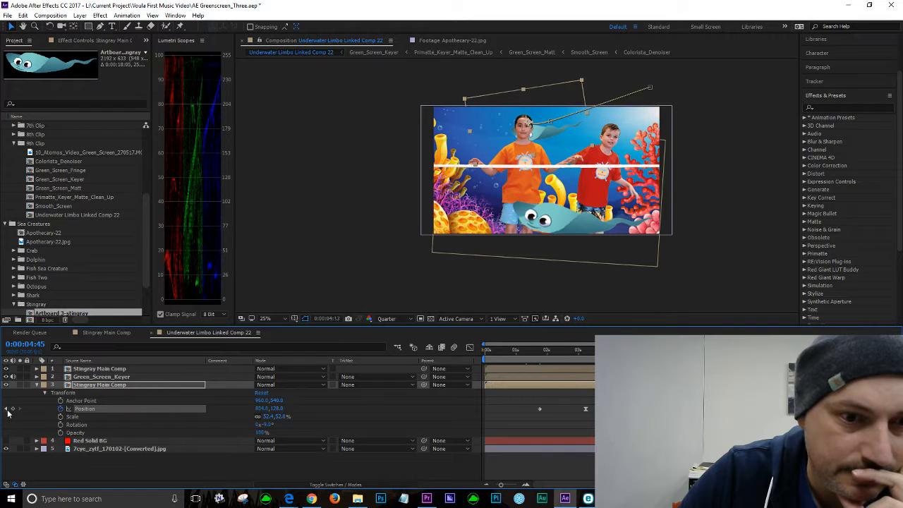
{"action": "left_click", "coordinate": [7, 409]}
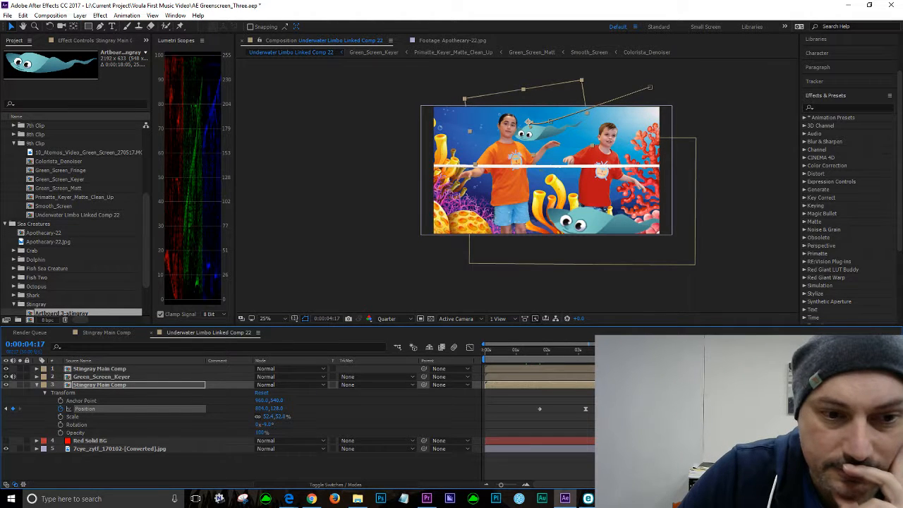
{"action": "key", "text": "space"}
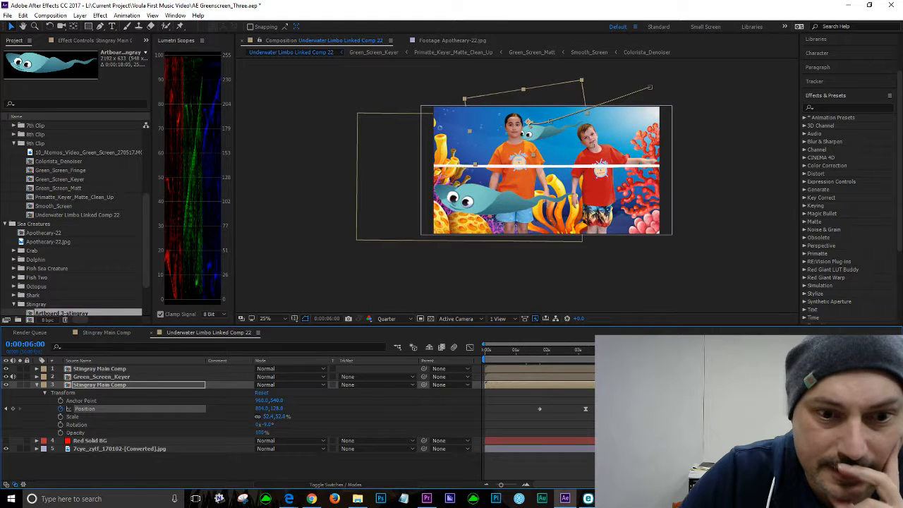
Step: Stop playback and move the stingray far past the left edge of the frame at about 0:00:09:10
{"action": "key", "text": "space"}
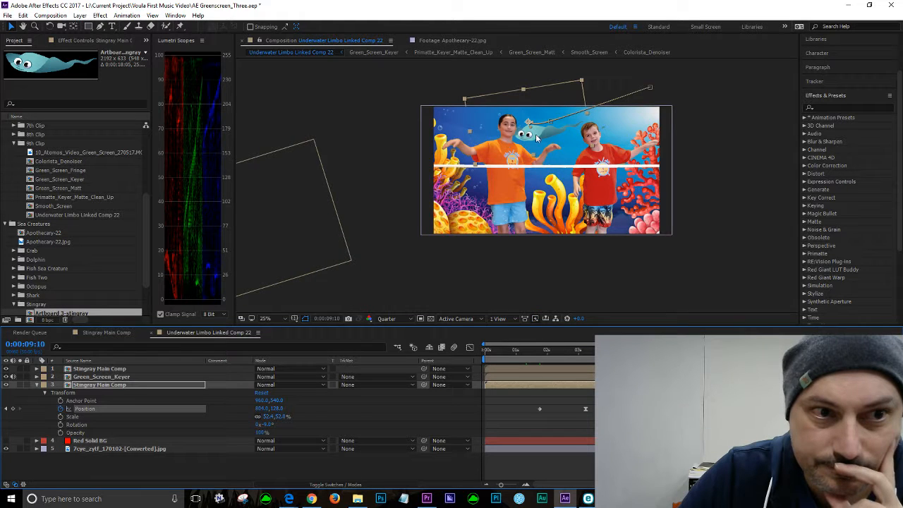
{"action": "left_click_drag", "start_coordinate": [531, 135], "coordinate": [334, 145]}
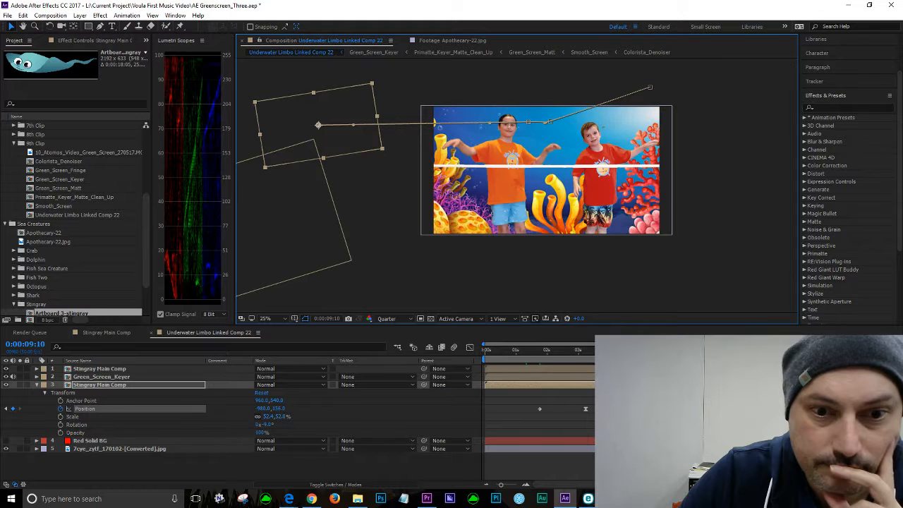
Step: Scrub the timeline and step between the Position keyframes to review the revised path
{"action": "left_click_drag", "start_coordinate": [772, 350], "coordinate": [675, 350]}
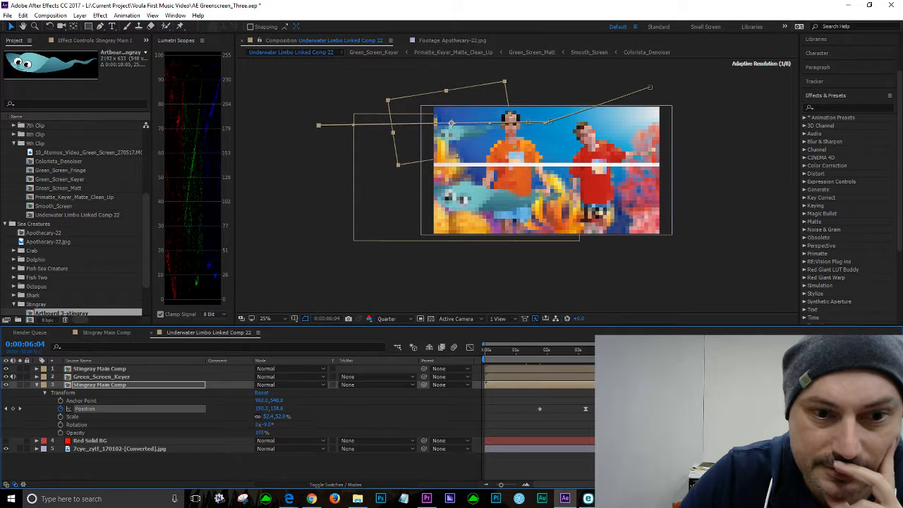
{"action": "left_click_drag", "start_coordinate": [773, 409], "coordinate": [677, 408]}
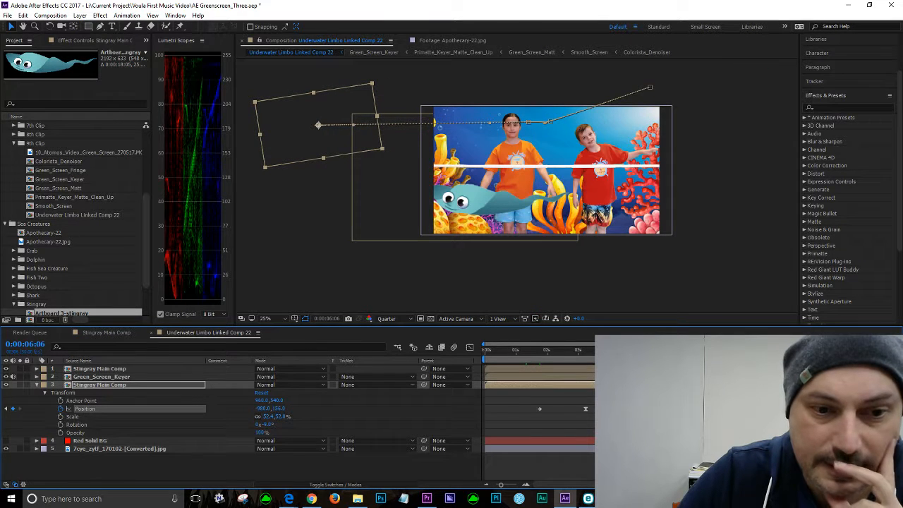
{"action": "mouse_move", "coordinate": [674, 350]}
{"action": "left_mouse_down"}
{"action": "mouse_move", "coordinate": [592, 350]}
{"action": "mouse_move", "coordinate": [676, 350]}
{"action": "left_mouse_up"}
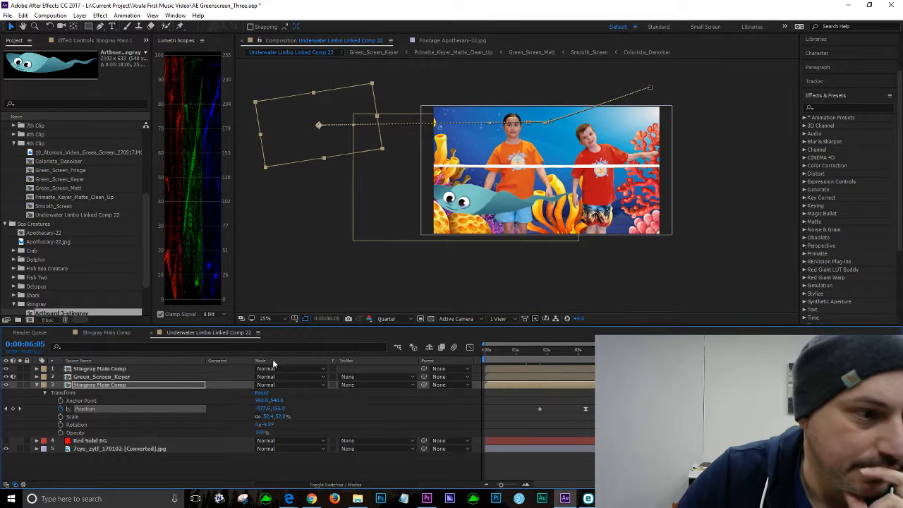
{"action": "left_click", "coordinate": [7, 410]}
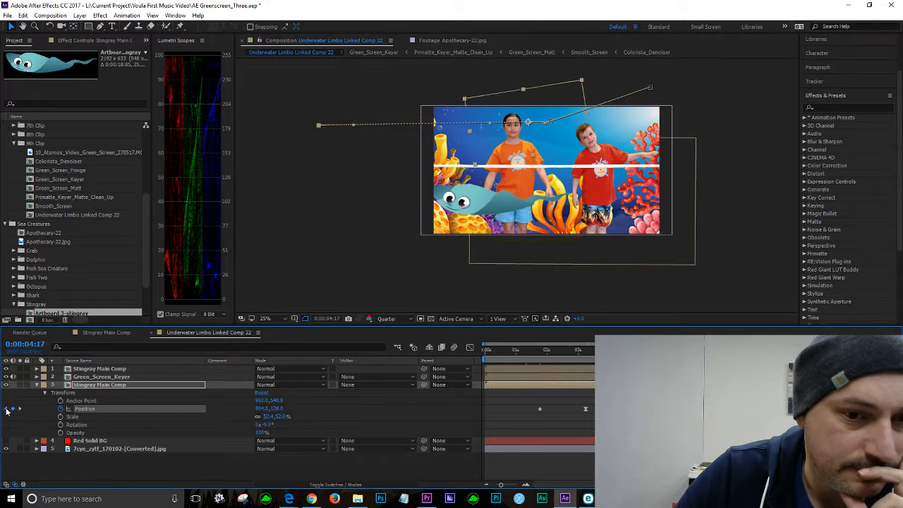
{"action": "left_click", "coordinate": [20, 410]}
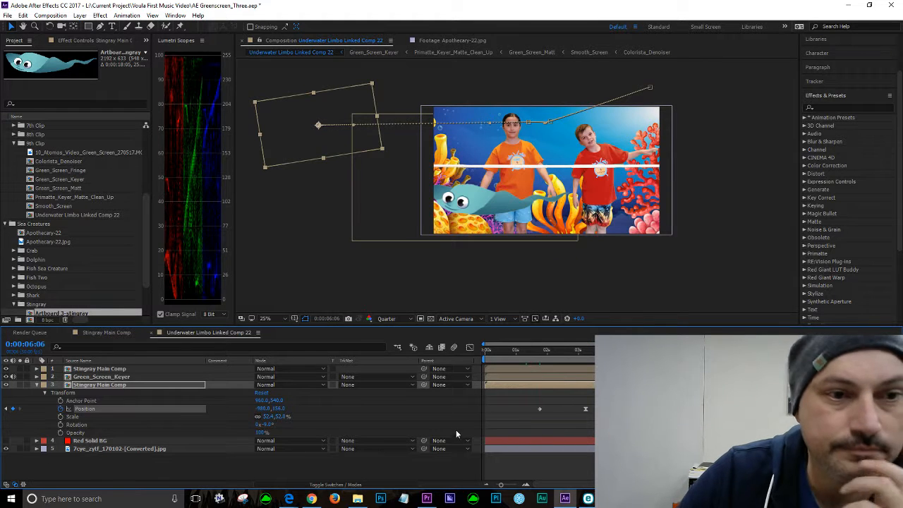
Step: At 0:00:05:00, move the stingray further left across the frame to add a Position keyframe
{"action": "left_click", "coordinate": [470, 347]}
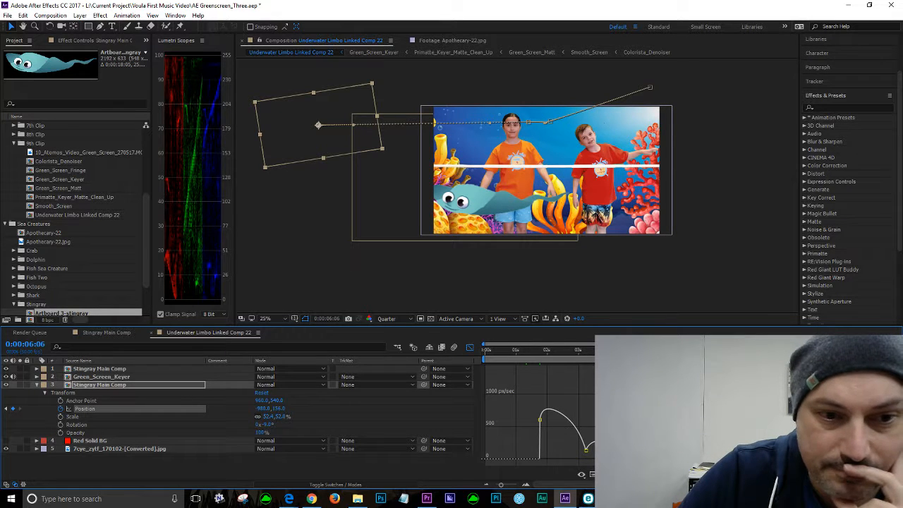
{"action": "left_click", "coordinate": [641, 350]}
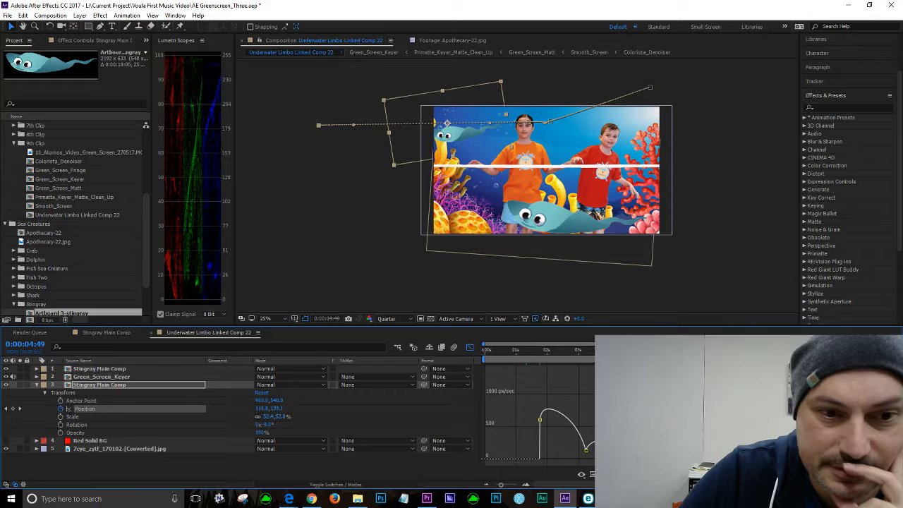
{"action": "left_click_drag", "start_coordinate": [640, 350], "coordinate": [645, 350]}
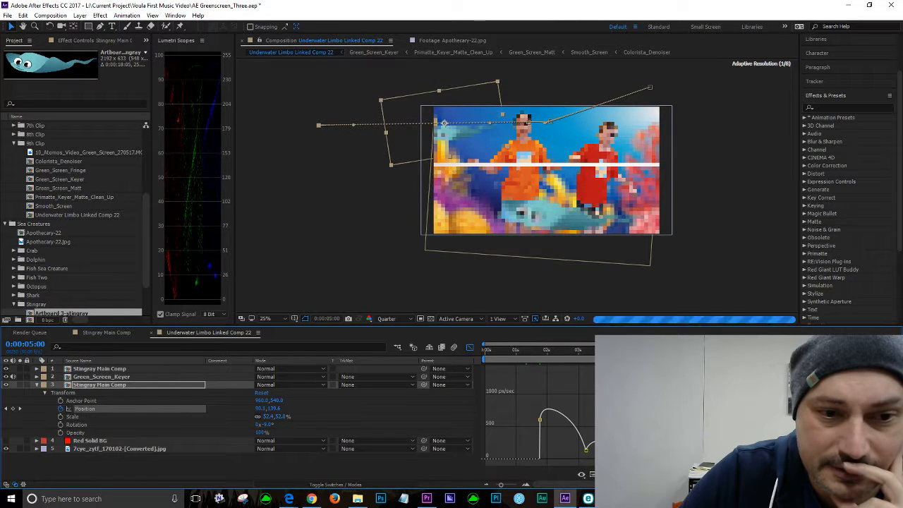
{"action": "key", "text": "Page_Down"}
{"action": "key", "text": "Page_Down"}
{"action": "key", "text": "Page_Up"}
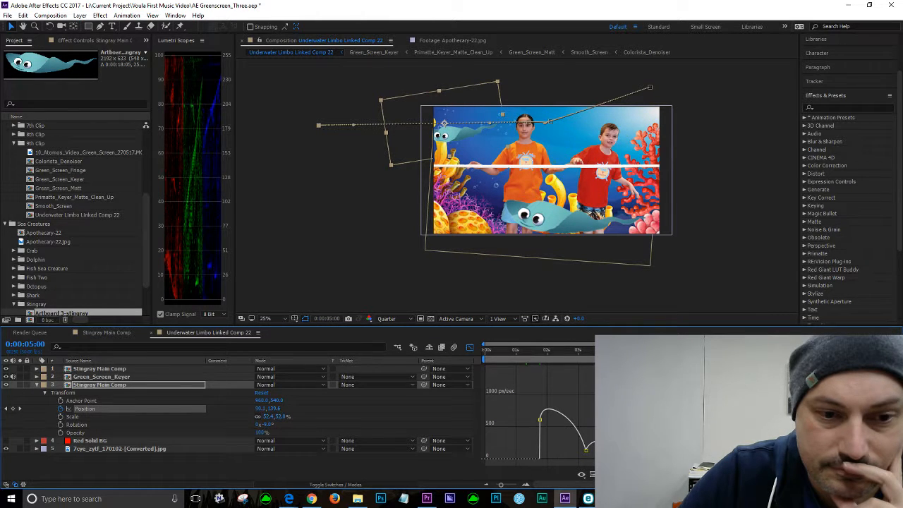
{"action": "key", "text": "Right"}
{"action": "key", "text": "Right"}
{"action": "key", "text": "Right"}
{"action": "key", "text": "Right"}
{"action": "left_click_drag", "start_coordinate": [447, 123], "coordinate": [379, 124]}
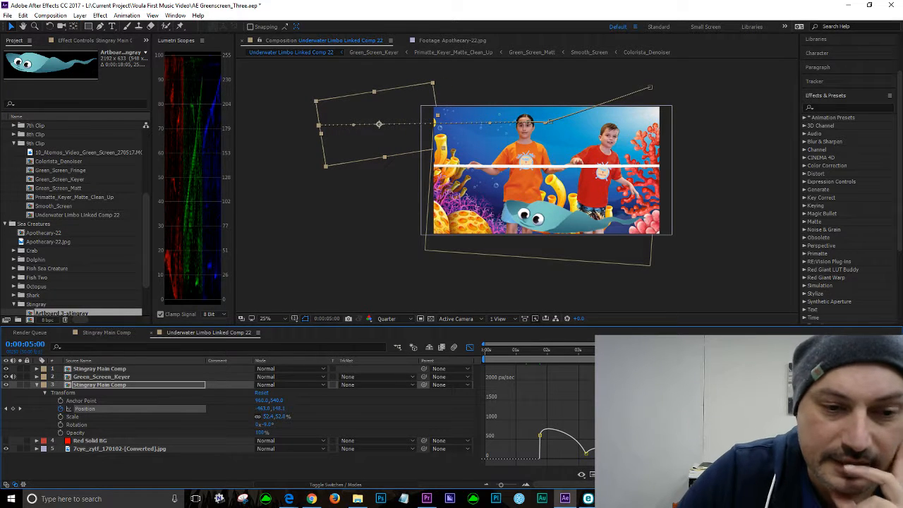
Step: Preview the animation from about 0:00:03:38 and save the project
{"action": "left_click", "coordinate": [602, 350]}
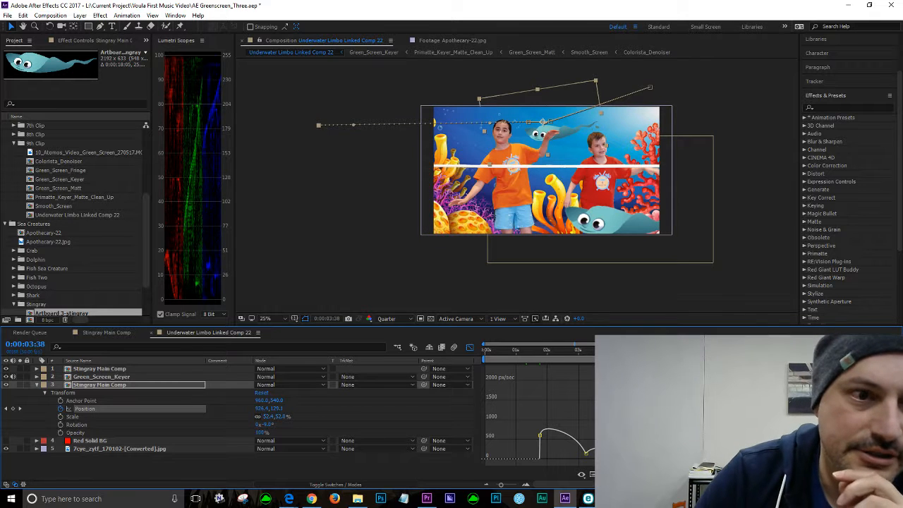
{"action": "key", "text": "space"}
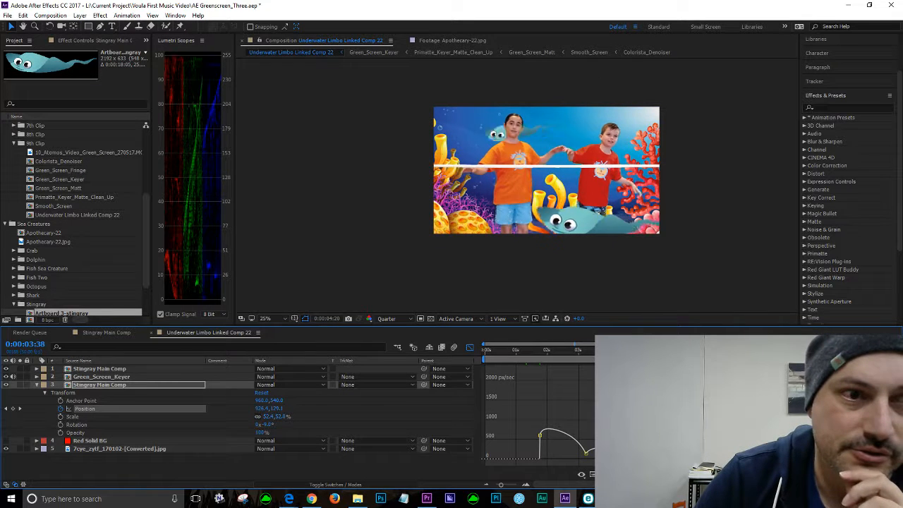
{"action": "key", "text": "space"}
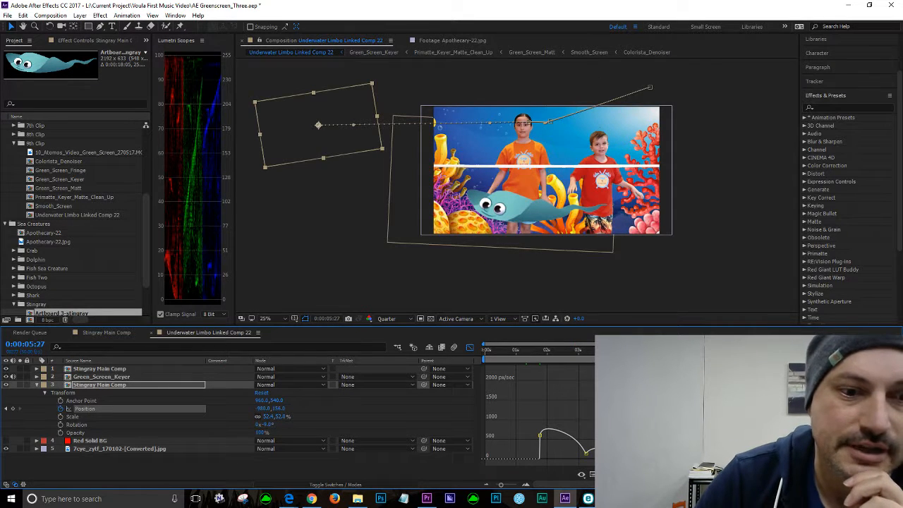
{"action": "left_click", "coordinate": [7, 16]}
{"action": "left_click", "coordinate": [28, 113]}
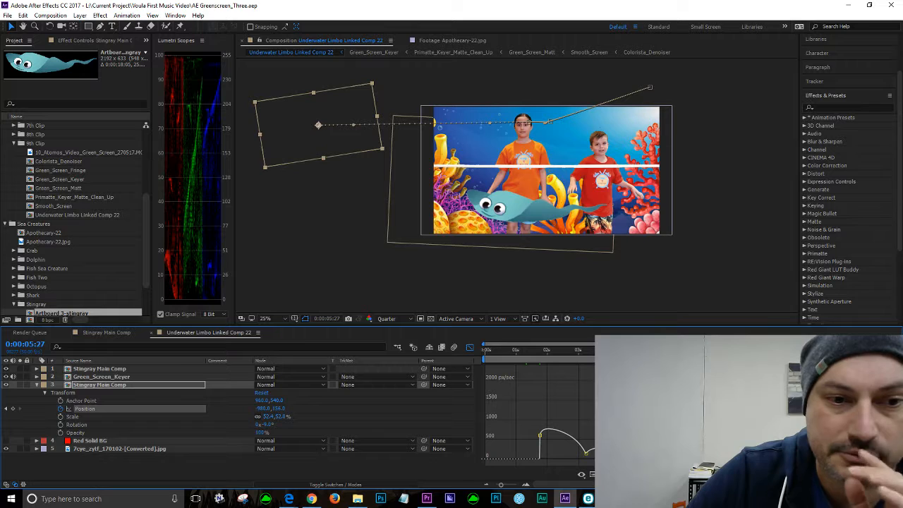
Step: At about 0:00:03:40, nudge the stingray slightly right and up in a zoomed-in view
{"action": "left_click", "coordinate": [593, 350]}
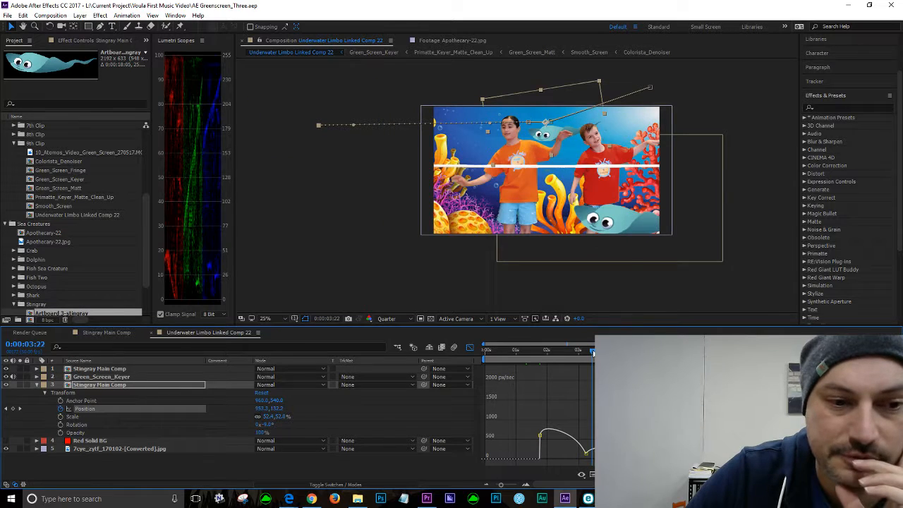
{"action": "left_click_drag", "start_coordinate": [593, 353], "coordinate": [629, 353]}
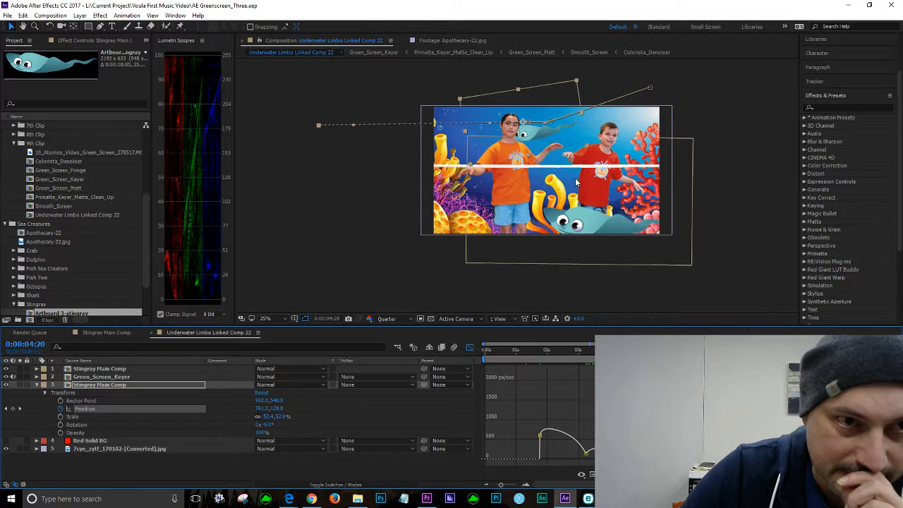
{"action": "scroll", "coordinate": [424, 122], "scroll_direction": "up", "scroll_amount": 2}
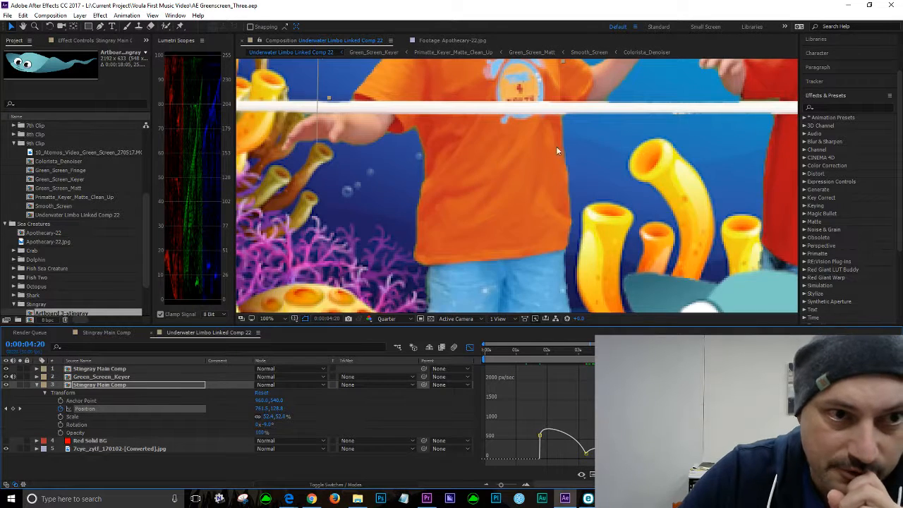
{"action": "scroll", "coordinate": [513, 140], "scroll_direction": "down", "scroll_amount": 1}
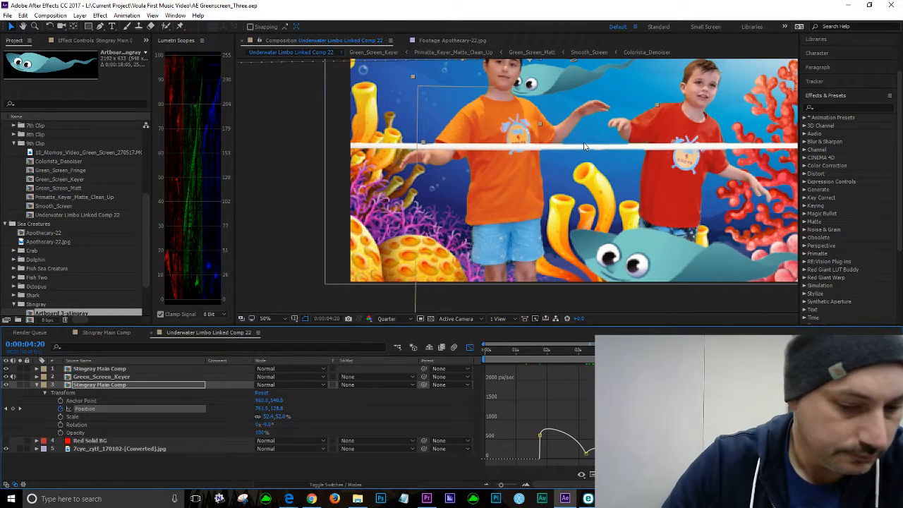
{"action": "left_click_drag", "start_coordinate": [585, 147], "coordinate": [600, 204]}
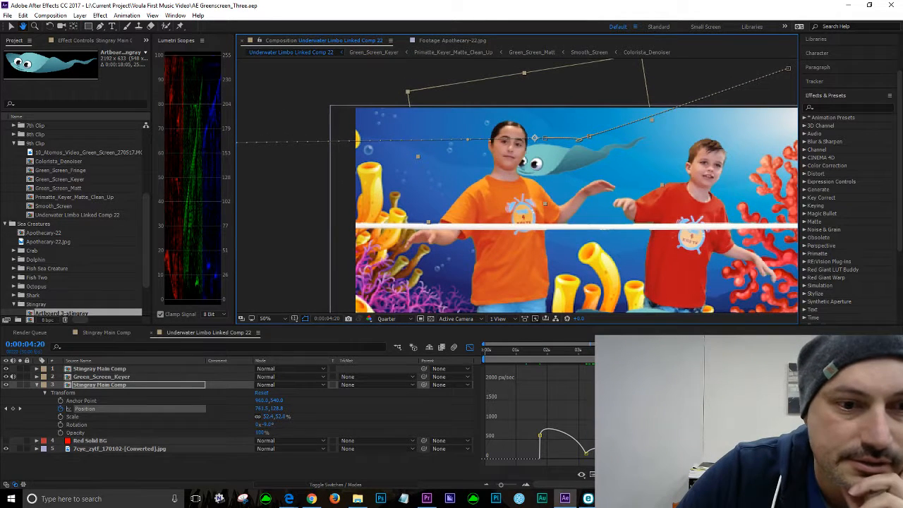
{"action": "left_click", "coordinate": [471, 348]}
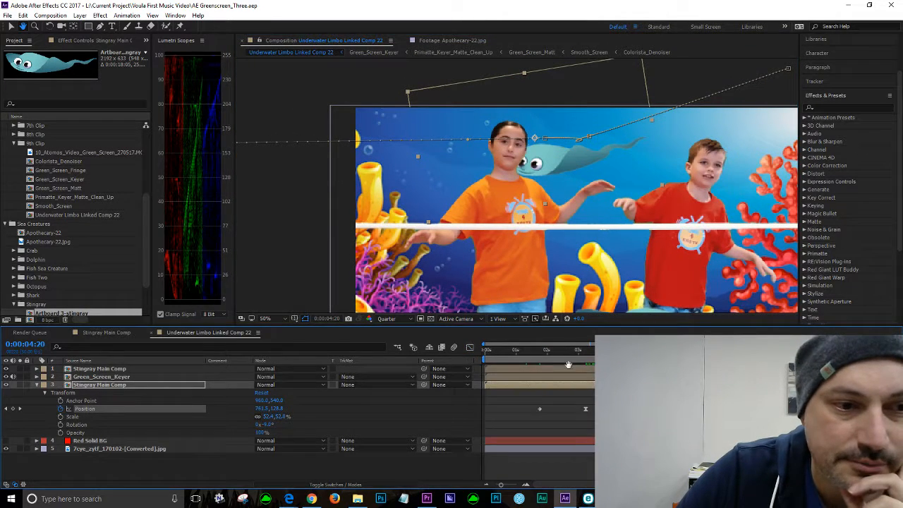
{"action": "left_click_drag", "start_coordinate": [623, 351], "coordinate": [600, 351]}
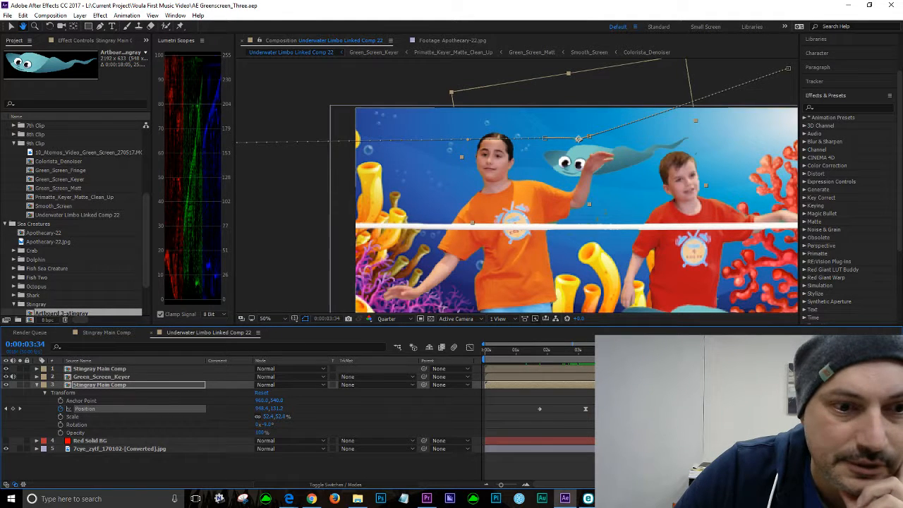
{"action": "mouse_move", "coordinate": [601, 353]}
{"action": "left_mouse_down"}
{"action": "mouse_move", "coordinate": [592, 355]}
{"action": "mouse_move", "coordinate": [604, 352]}
{"action": "left_mouse_up"}
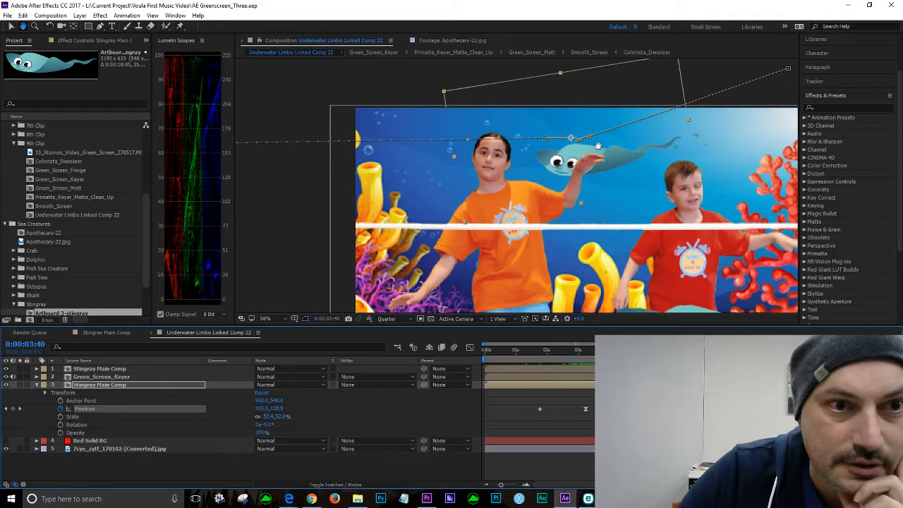
{"action": "key", "text": "v"}
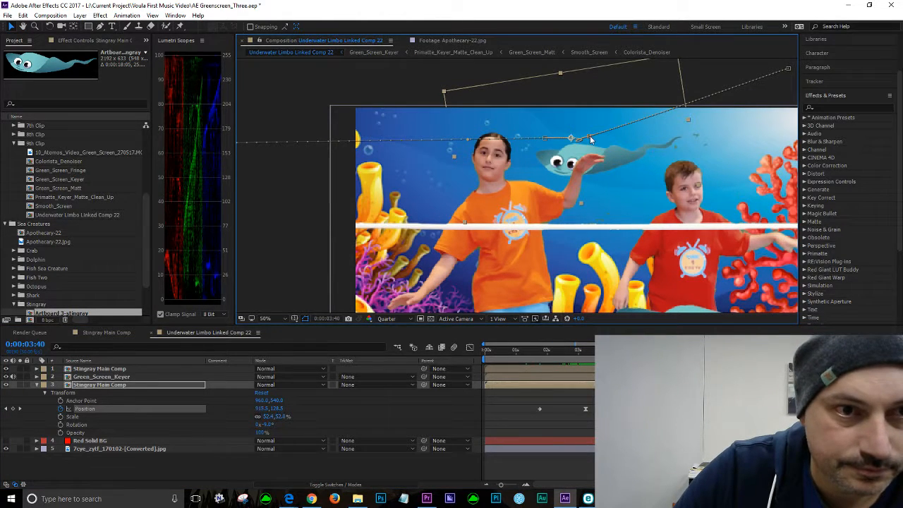
{"action": "left_click_drag", "start_coordinate": [599, 136], "coordinate": [617, 132]}
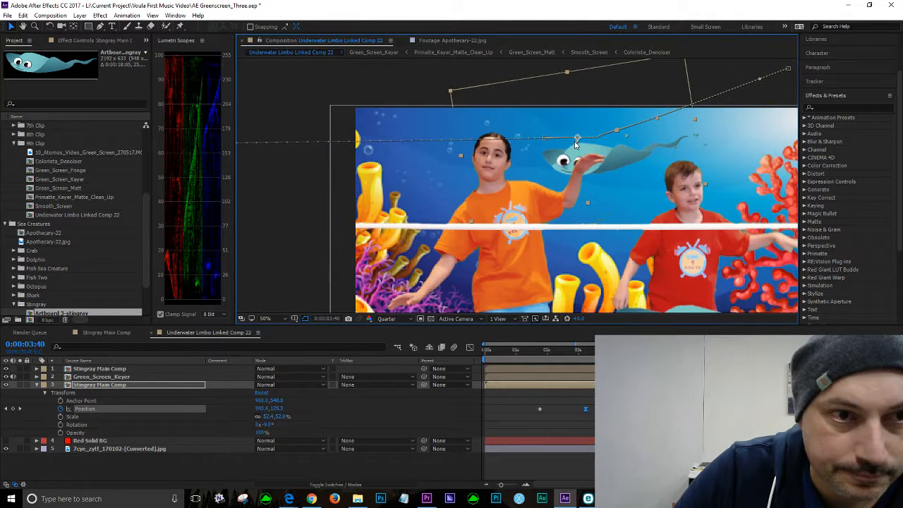
{"action": "mouse_move", "coordinate": [577, 140]}
{"action": "left_mouse_down"}
{"action": "mouse_move", "coordinate": [608, 139]}
{"action": "mouse_move", "coordinate": [587, 137]}
{"action": "mouse_move", "coordinate": [587, 148]}
{"action": "mouse_move", "coordinate": [577, 141]}
{"action": "left_mouse_up"}
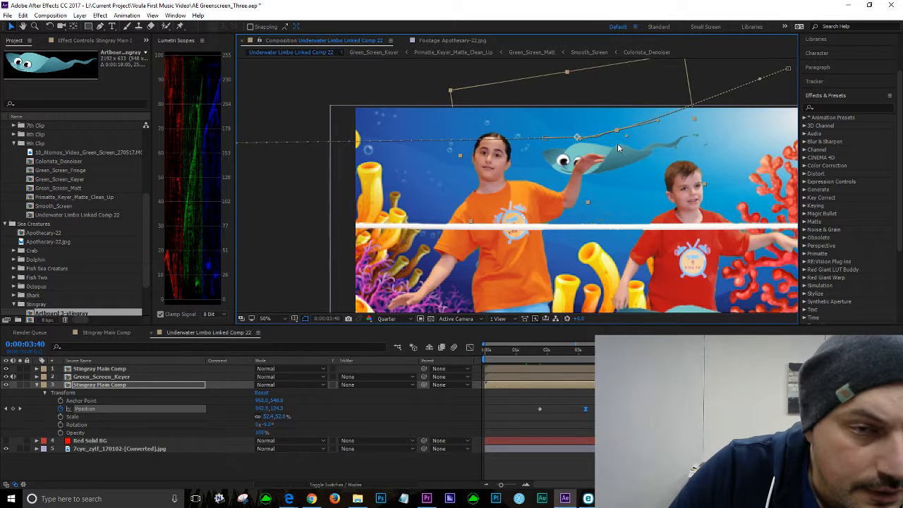
Step: Deselect the stingray and preview the composite from near the start of the timeline
{"action": "left_click", "coordinate": [388, 84]}
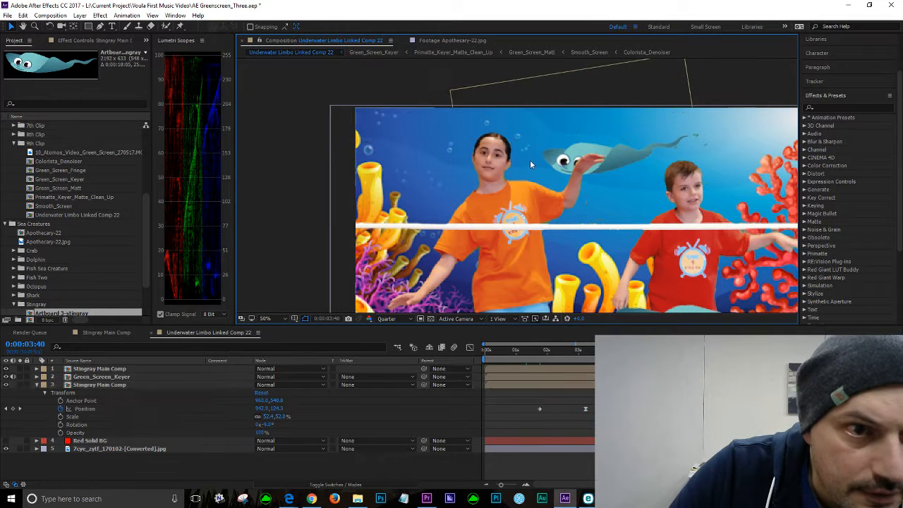
{"action": "left_click", "coordinate": [610, 161]}
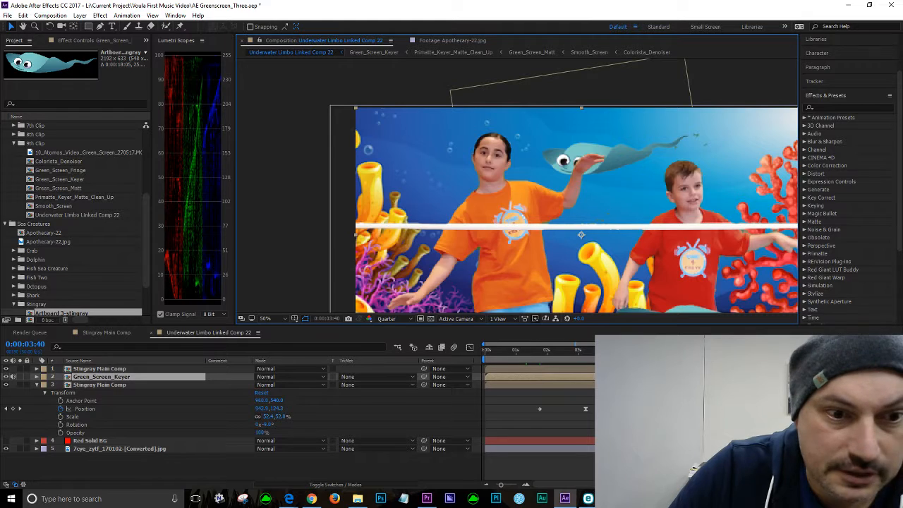
{"action": "left_click_drag", "start_coordinate": [578, 351], "coordinate": [545, 351]}
{"action": "key", "text": "space"}
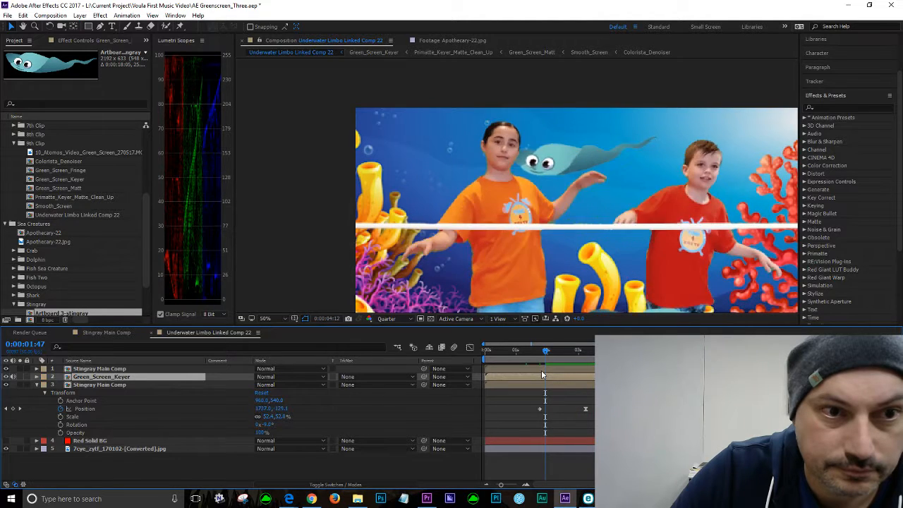
{"action": "key", "text": "space"}
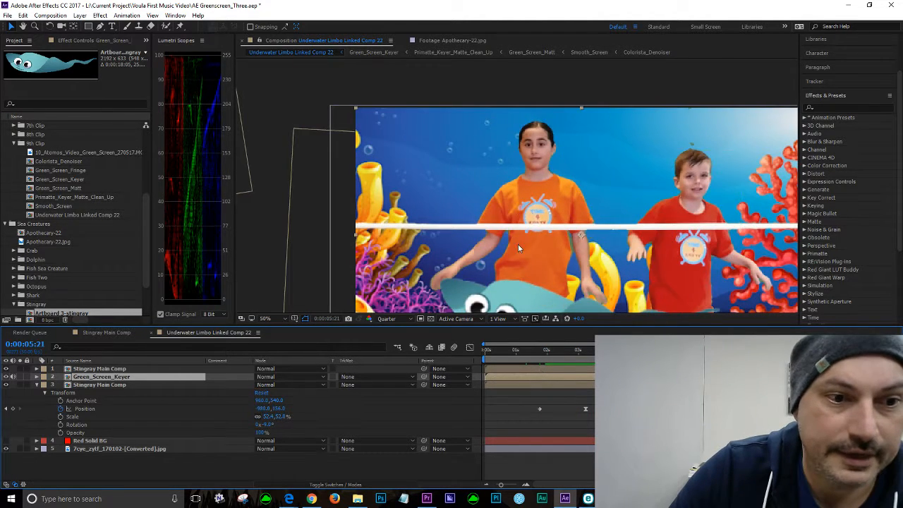
{"action": "scroll", "coordinate": [518, 248], "scroll_direction": "down", "scroll_amount": 2}
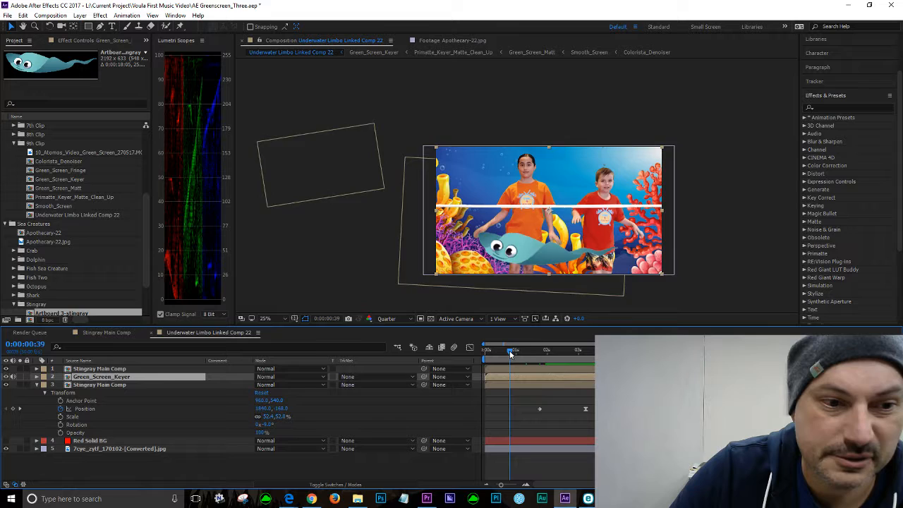
{"action": "left_click", "coordinate": [507, 354]}
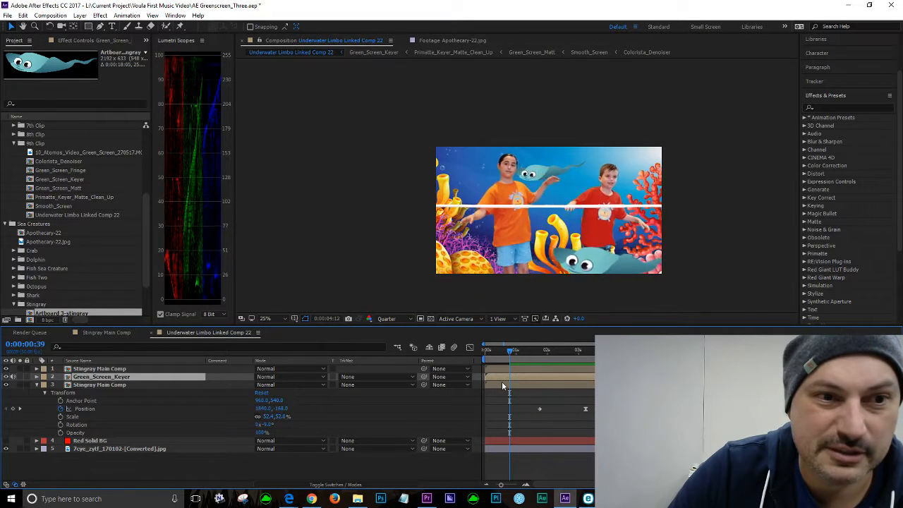
{"action": "key", "text": "space"}
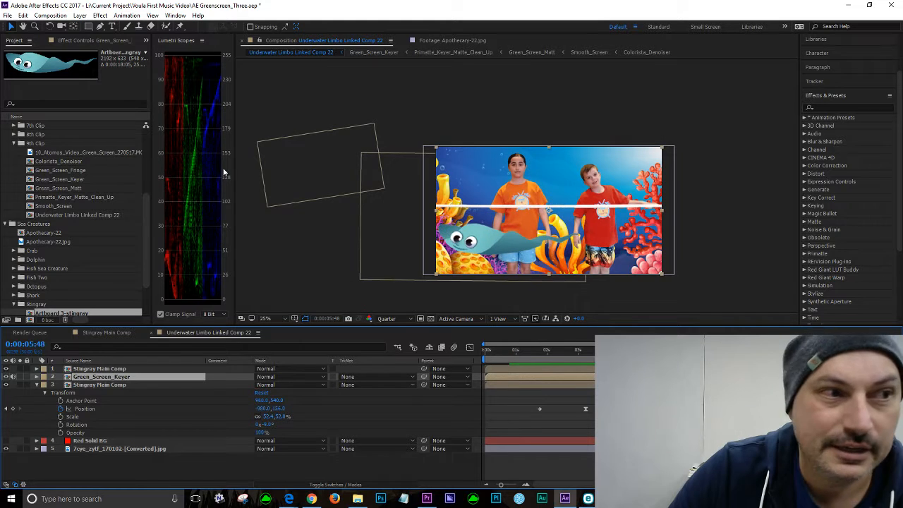
Step: Save the project and move to the Position keyframe at about 0:00:04:17
{"action": "left_click", "coordinate": [7, 15]}
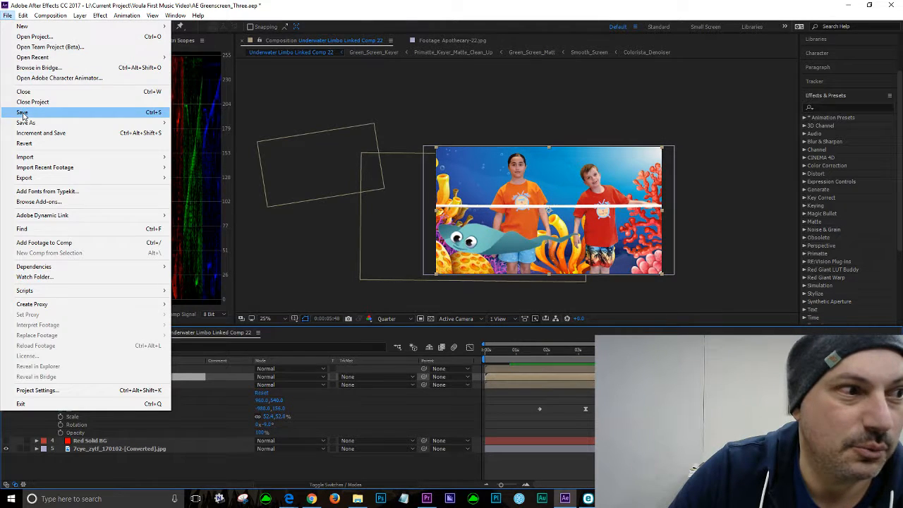
{"action": "left_click", "coordinate": [25, 111]}
{"action": "left_click_drag", "start_coordinate": [579, 351], "coordinate": [624, 351]}
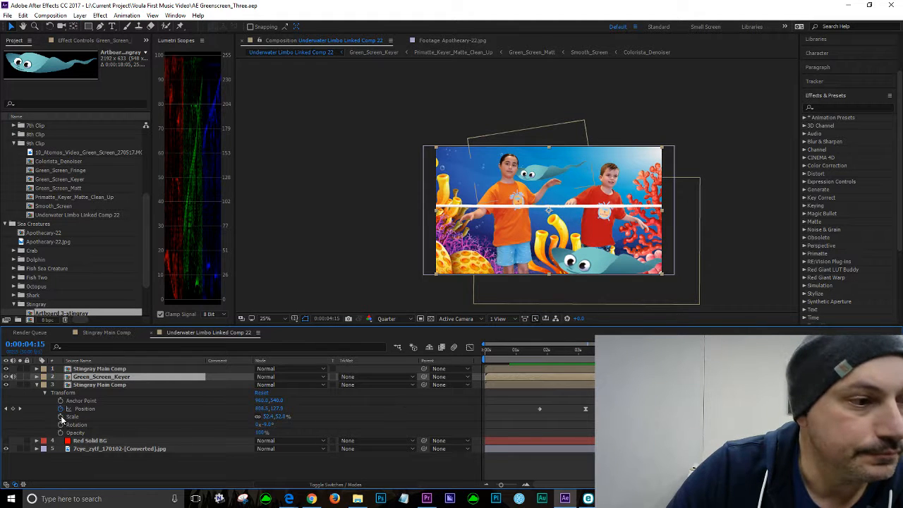
{"action": "left_click", "coordinate": [21, 409]}
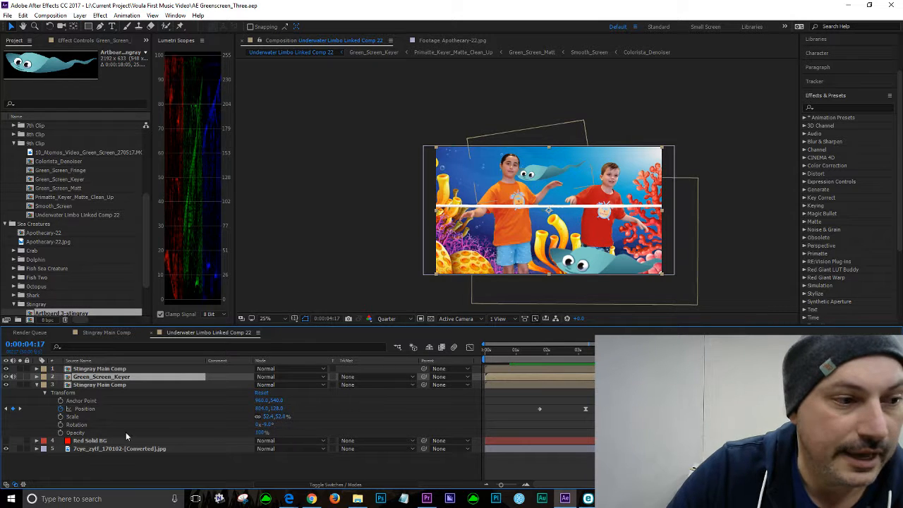
Step: Add a Rotation keyframe on the stingray at 0:00:04:17 and tilt it slightly counter-clockwise, undoing an accidental scale change
{"action": "left_click", "coordinate": [60, 424]}
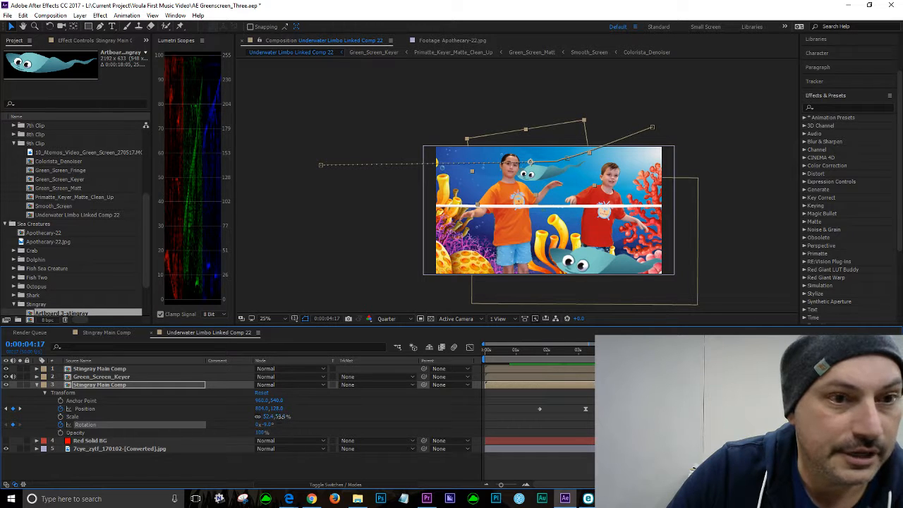
{"action": "left_click_drag", "start_coordinate": [279, 416], "coordinate": [288, 417]}
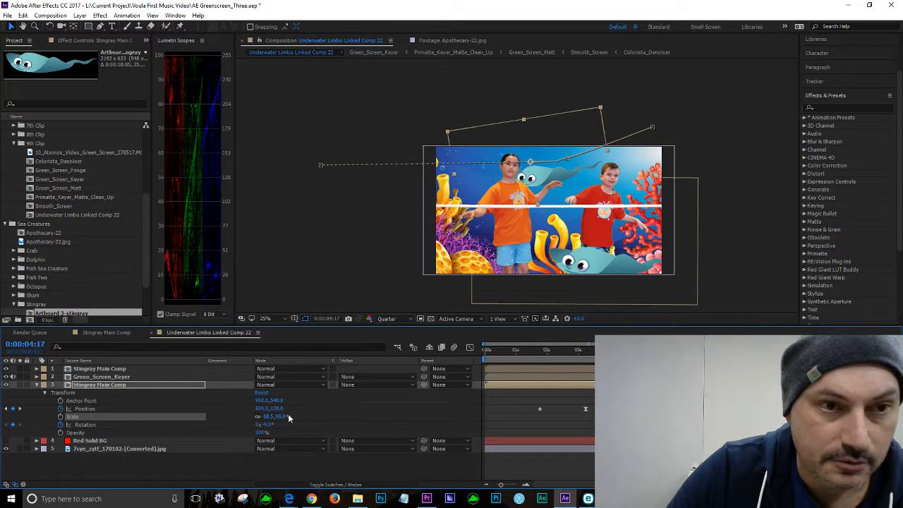
{"action": "key", "text": "ctrl+z"}
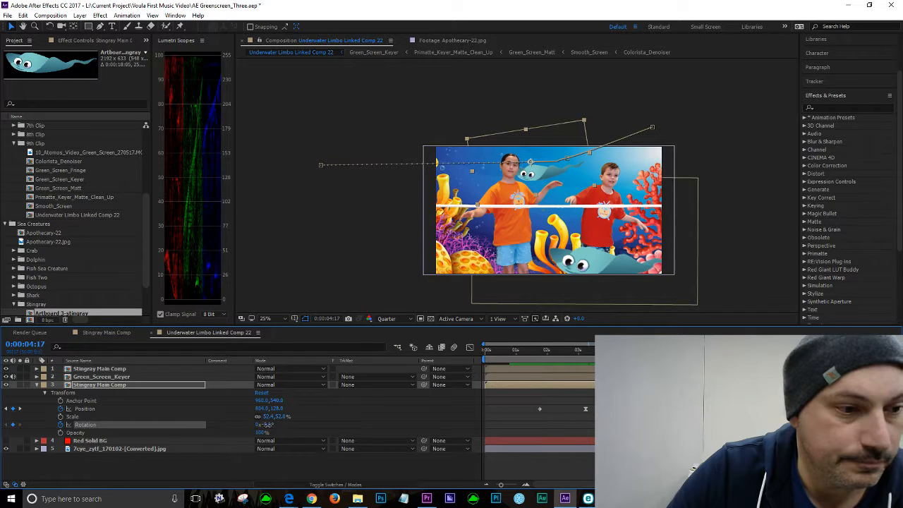
{"action": "left_click_drag", "start_coordinate": [271, 425], "coordinate": [268, 425]}
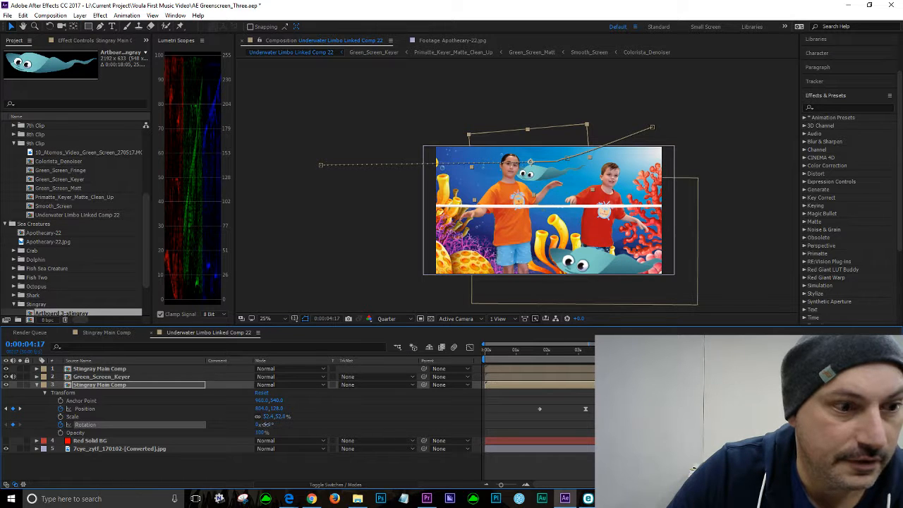
Step: Go to the start of the timeline and set the stingray's Rotation to -9°
{"action": "left_click", "coordinate": [350, 418]}
{"action": "left_click_drag", "start_coordinate": [624, 349], "coordinate": [424, 323]}
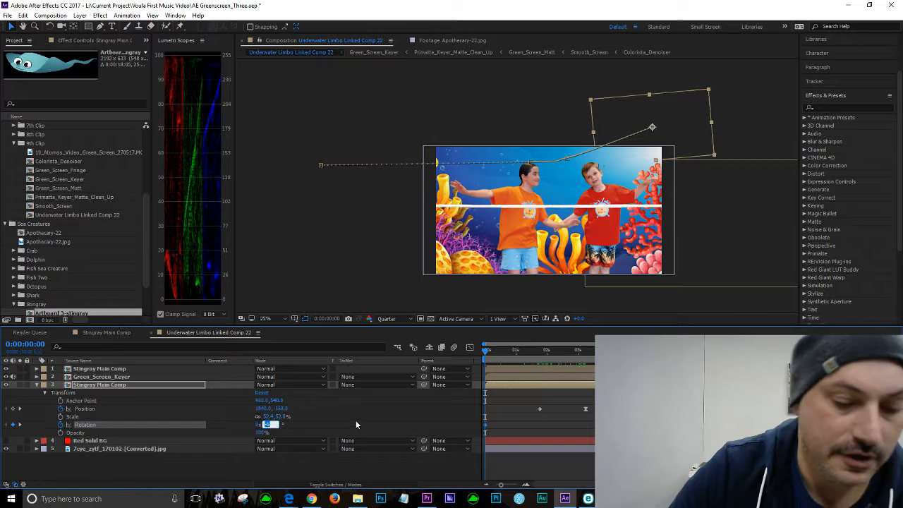
{"action": "type", "text": "-9"}
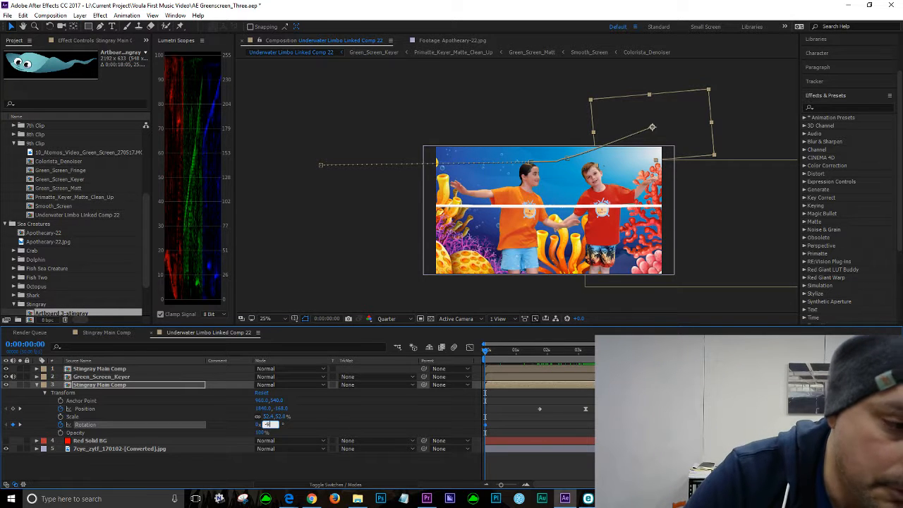
{"action": "key", "text": "Return"}
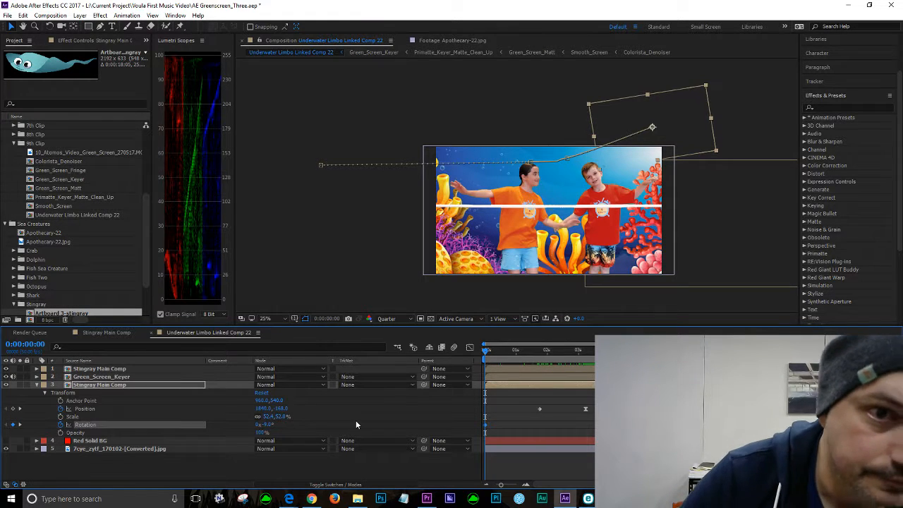
Step: Apply Easy Ease In to the stingray's Rotation keyframe
{"action": "left_click_drag", "start_coordinate": [486, 351], "coordinate": [605, 352]}
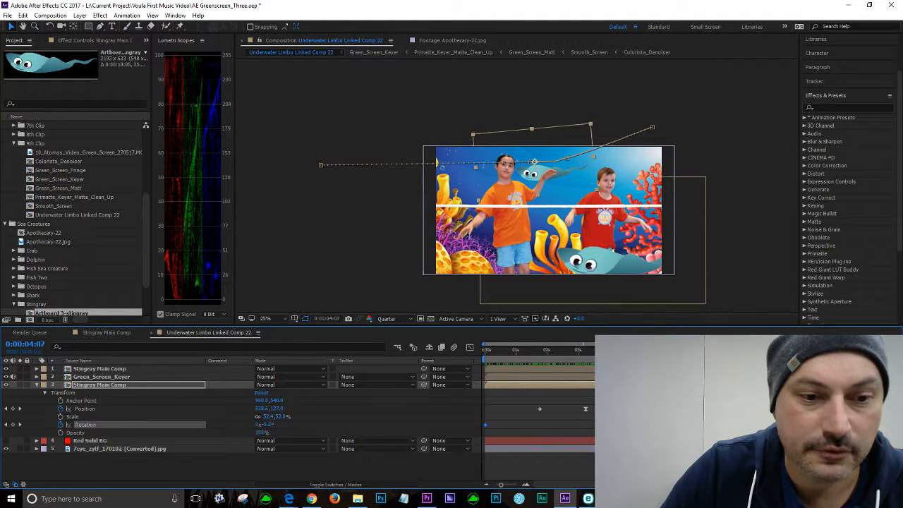
{"action": "right_click", "coordinate": [620, 425]}
{"action": "mouse_move", "coordinate": [636, 418]}
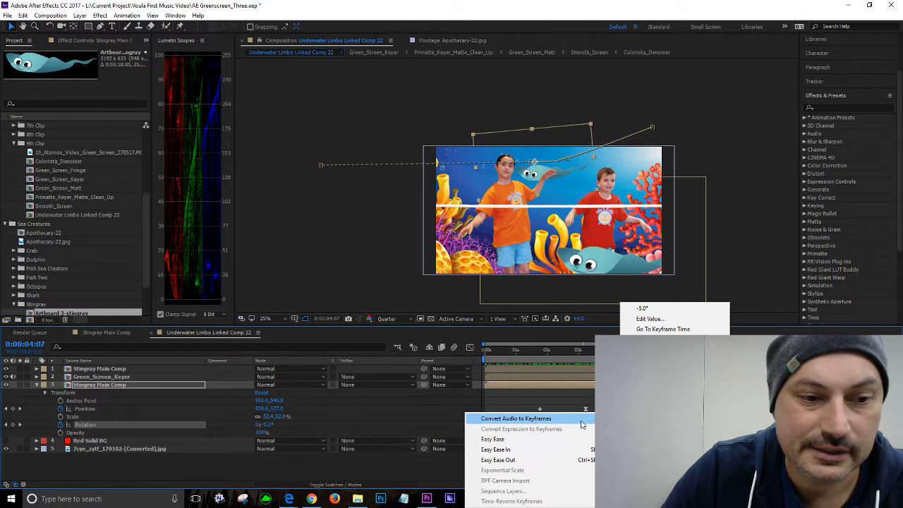
{"action": "left_click", "coordinate": [497, 450]}
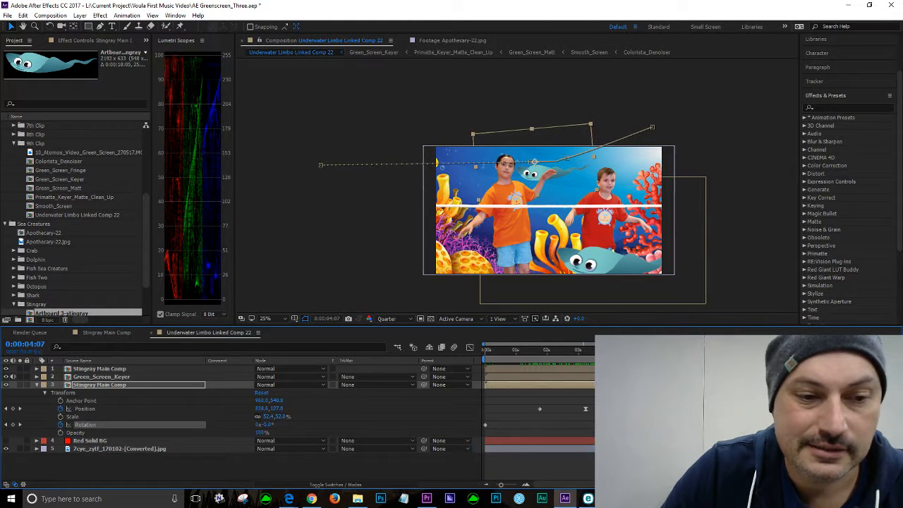
Step: Preview the stingray's swim and tilt from about 0:00:01:35
{"action": "left_click_drag", "start_coordinate": [614, 351], "coordinate": [538, 351]}
{"action": "key", "text": "space"}
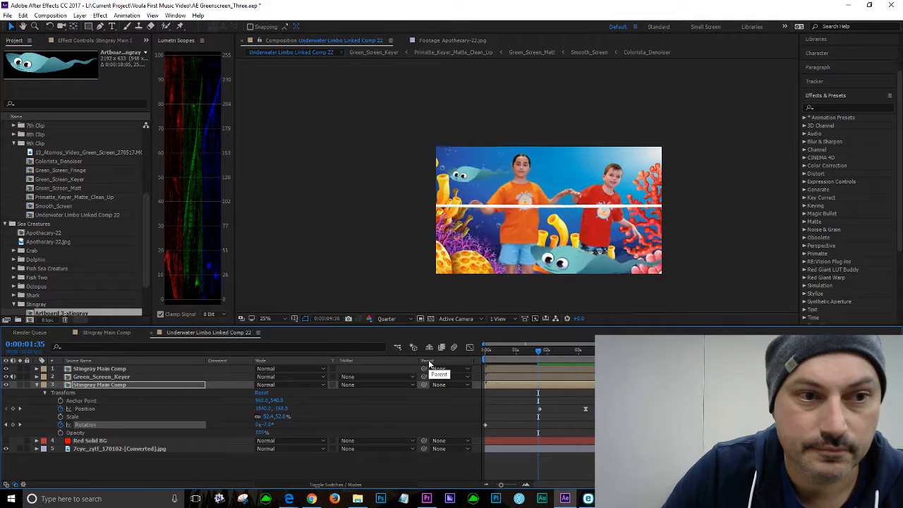
{"action": "key", "text": "space"}
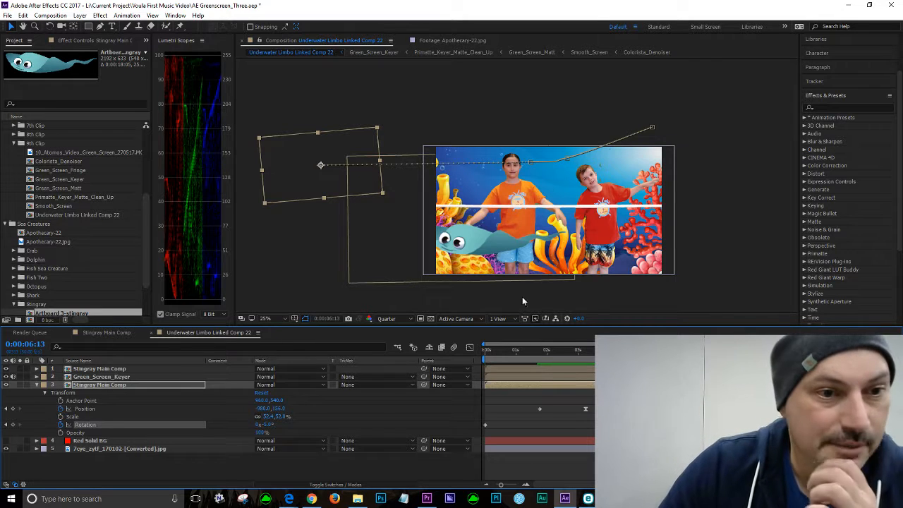
Step: Zoom into the composite at Full resolution and preview the stingray from about 0:00:02:12
{"action": "scroll", "coordinate": [519, 276], "scroll_direction": "up", "scroll_amount": 2}
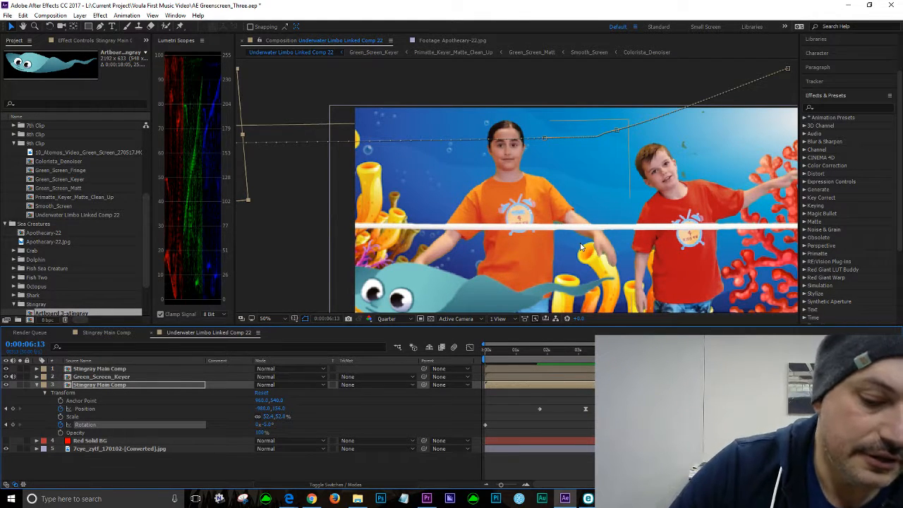
{"action": "key", "text": "space"}
{"action": "left_click_drag", "start_coordinate": [576, 290], "coordinate": [599, 234]}
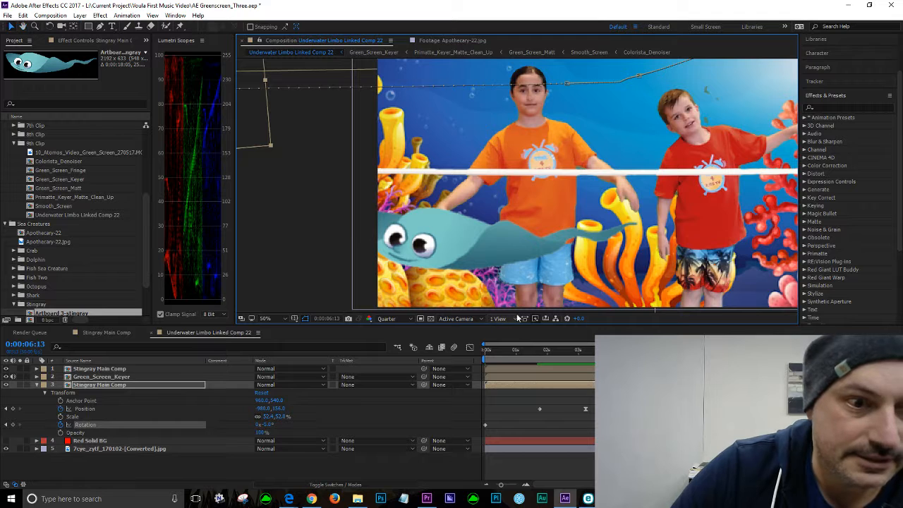
{"action": "key", "text": "v"}
{"action": "left_click", "coordinate": [414, 320]}
{"action": "left_click", "coordinate": [399, 344]}
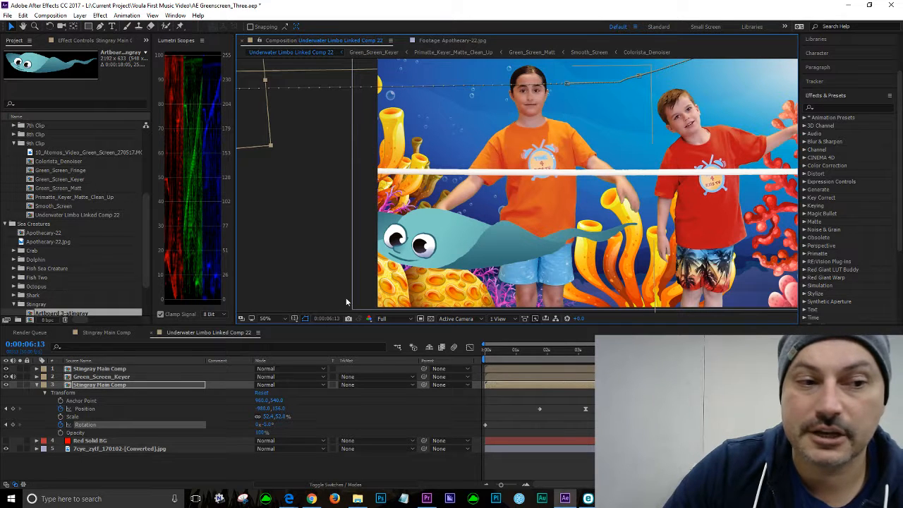
{"action": "left_click_drag", "start_coordinate": [452, 244], "coordinate": [461, 244]}
{"action": "left_click", "coordinate": [554, 349]}
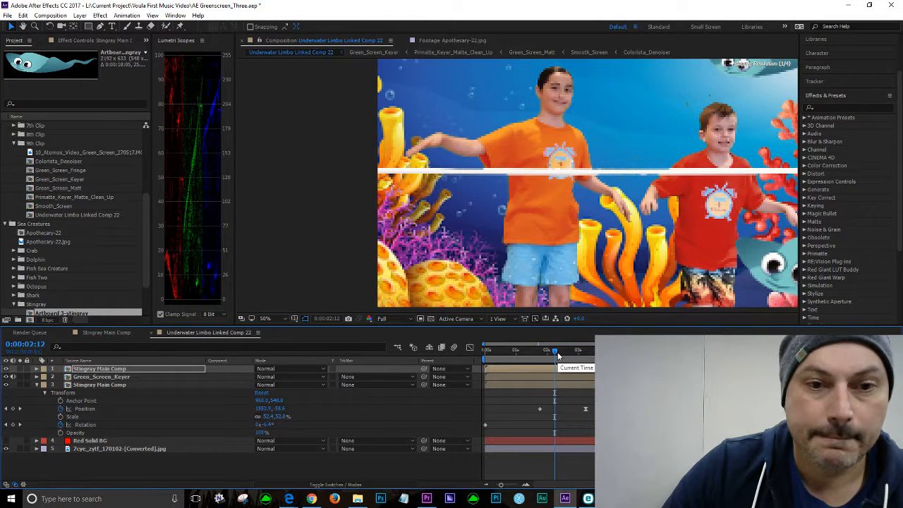
{"action": "key", "text": "space"}
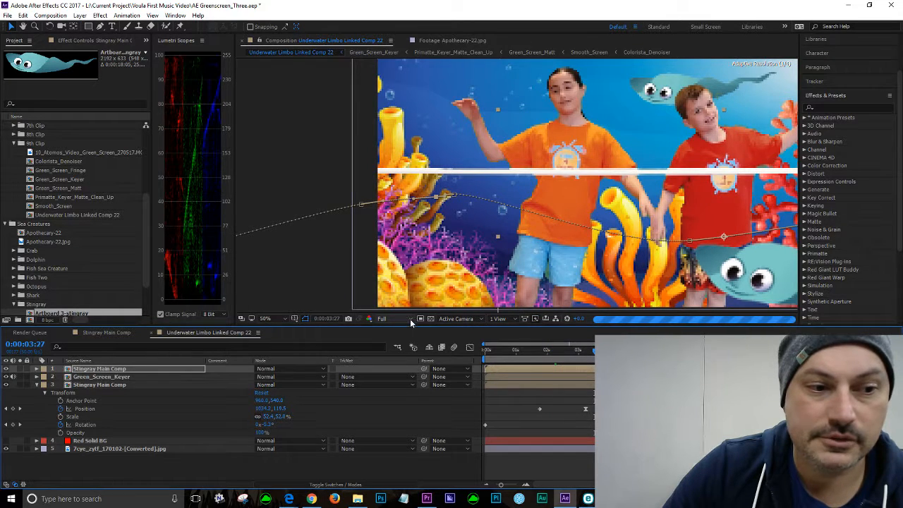
Step: Set the viewer resolution back to Quarter and preview the composite again
{"action": "left_click", "coordinate": [382, 318]}
{"action": "left_click", "coordinate": [405, 375]}
{"action": "key", "text": "space"}
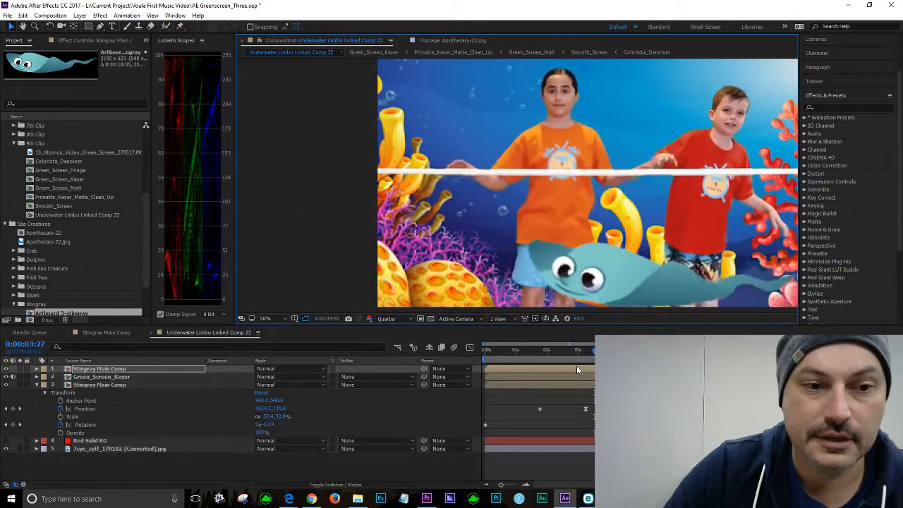
{"action": "key", "text": "space"}
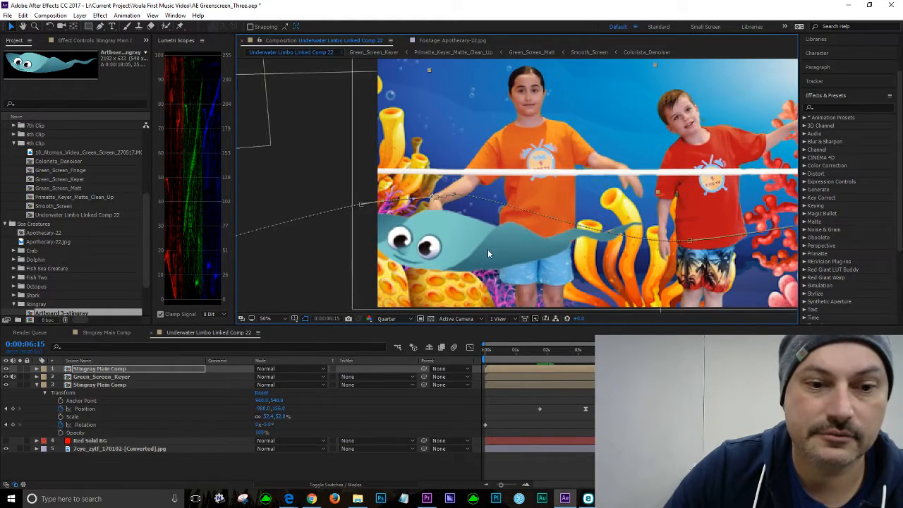
Step: Zoom out, preview the composite from about 0:00:01:15, and save the project
{"action": "scroll", "coordinate": [484, 257], "scroll_direction": "down", "scroll_amount": 2}
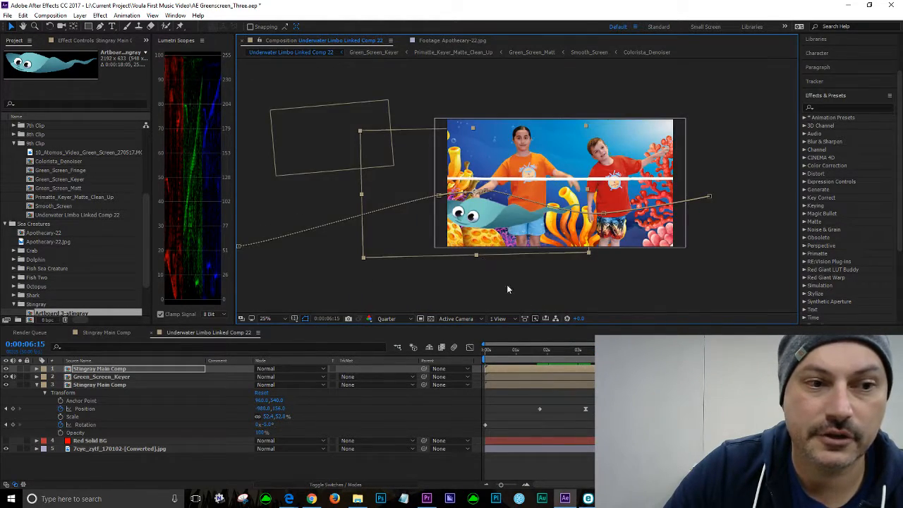
{"action": "left_click", "coordinate": [526, 350]}
{"action": "key", "text": "space"}
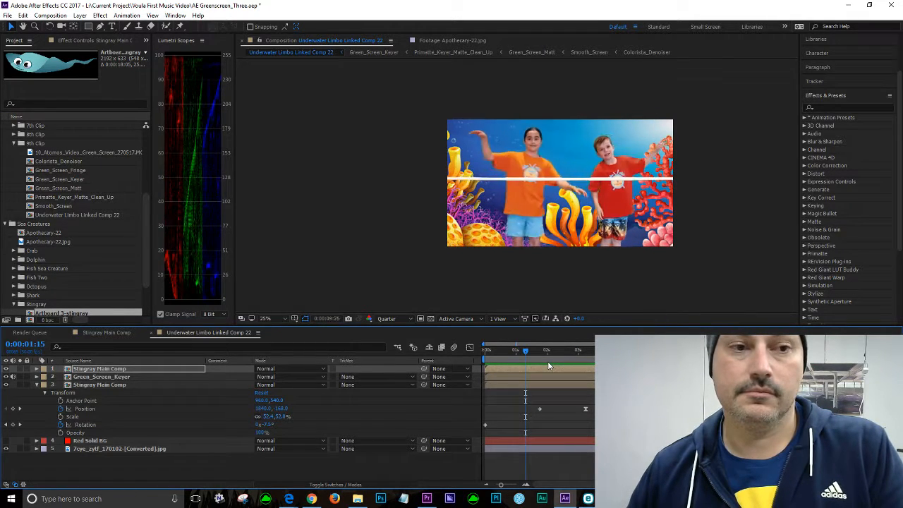
{"action": "key", "text": "space"}
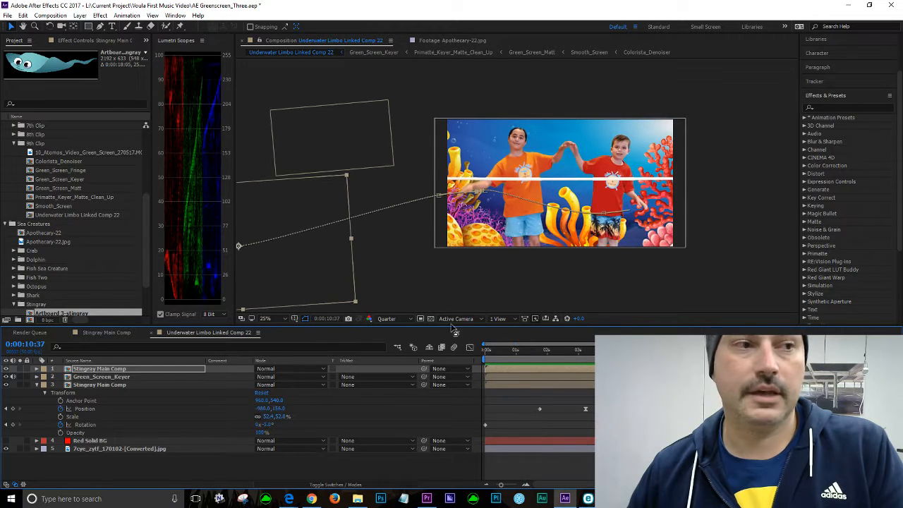
{"action": "left_click", "coordinate": [7, 15]}
{"action": "left_click", "coordinate": [29, 113]}
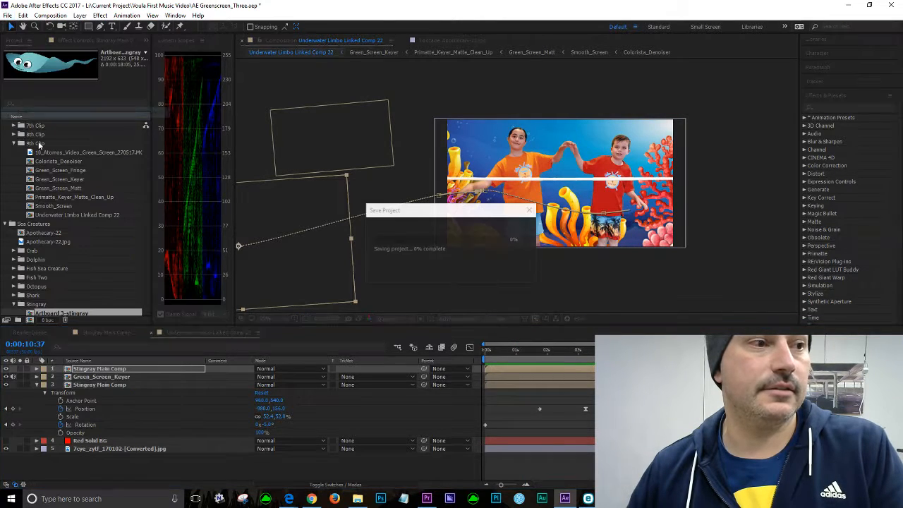
Step: Switch to Premiere Pro, move the playhead to about 00:02:11:46 in the sequence, and save the project
{"action": "left_click", "coordinate": [427, 499]}
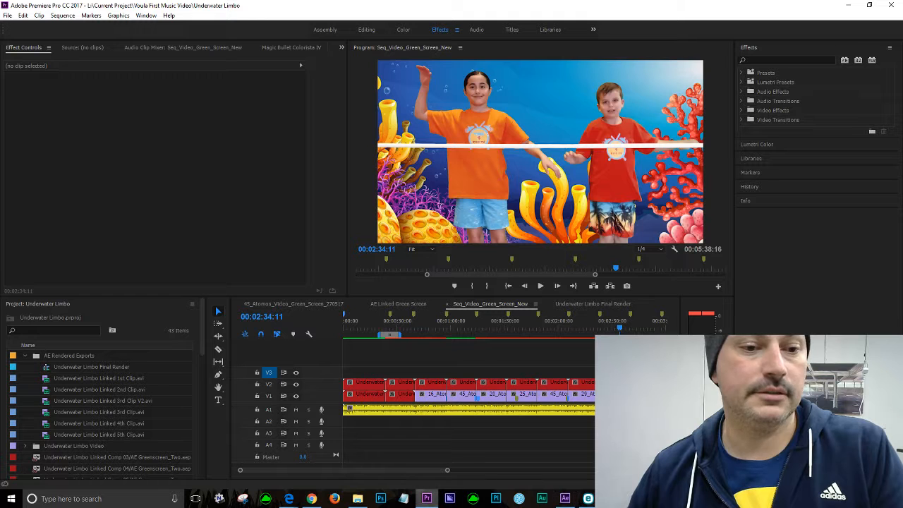
{"action": "left_click", "coordinate": [590, 329]}
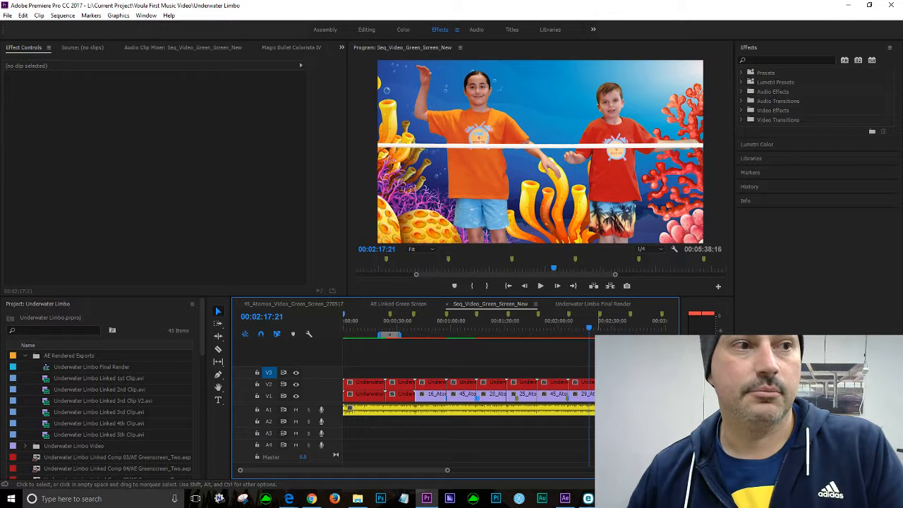
{"action": "left_click", "coordinate": [581, 328]}
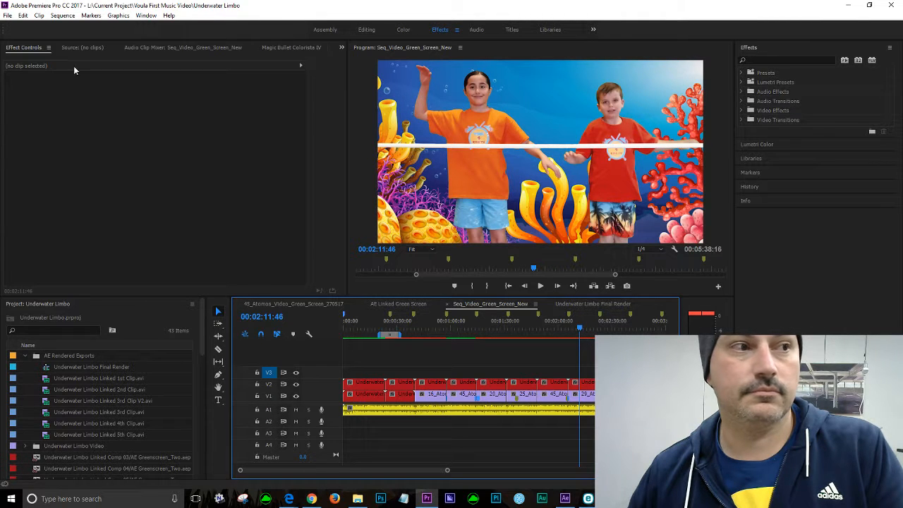
{"action": "left_click", "coordinate": [7, 17]}
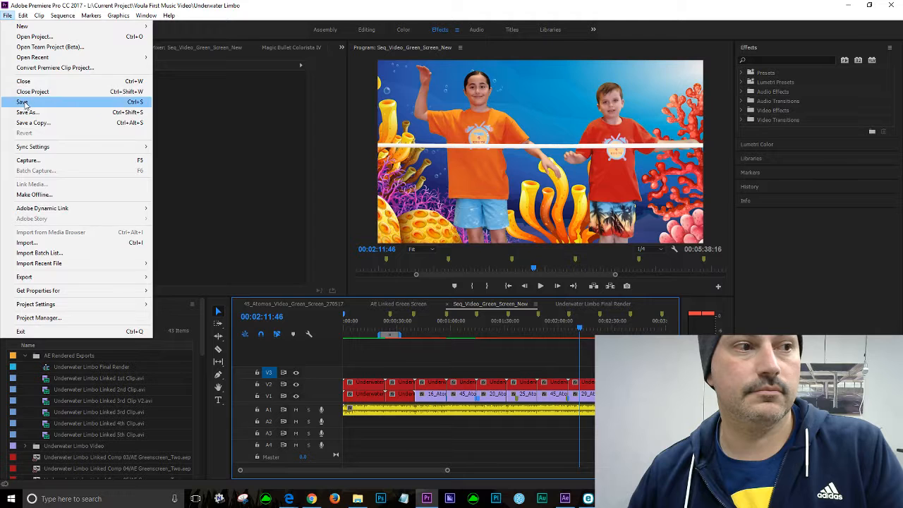
{"action": "left_click", "coordinate": [27, 104]}
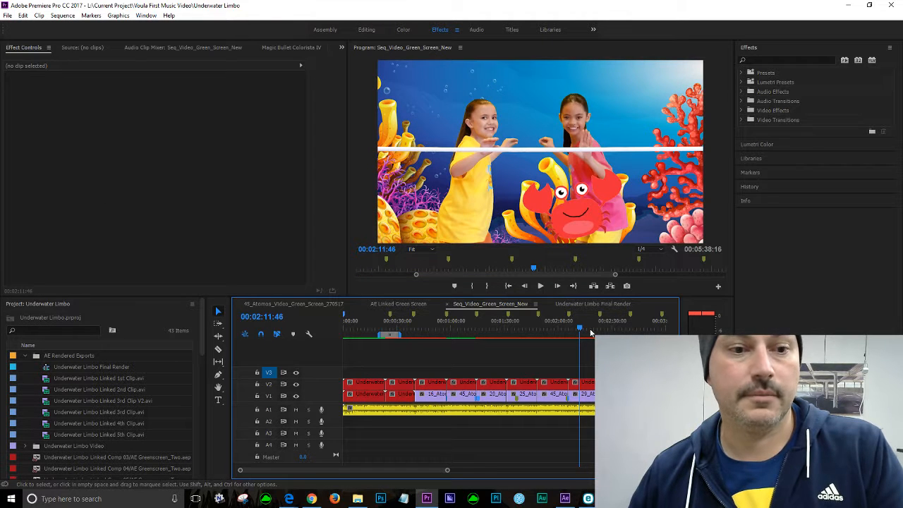
Step: Preview the Seq_Video_Green_Screen_New sequence from about 00:02:23:36
{"action": "left_click", "coordinate": [614, 328]}
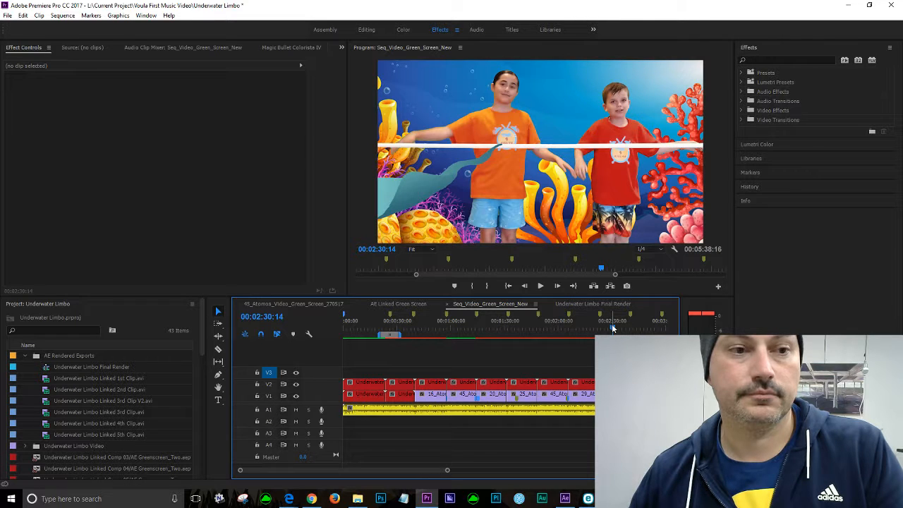
{"action": "left_click_drag", "start_coordinate": [613, 331], "coordinate": [600, 330]}
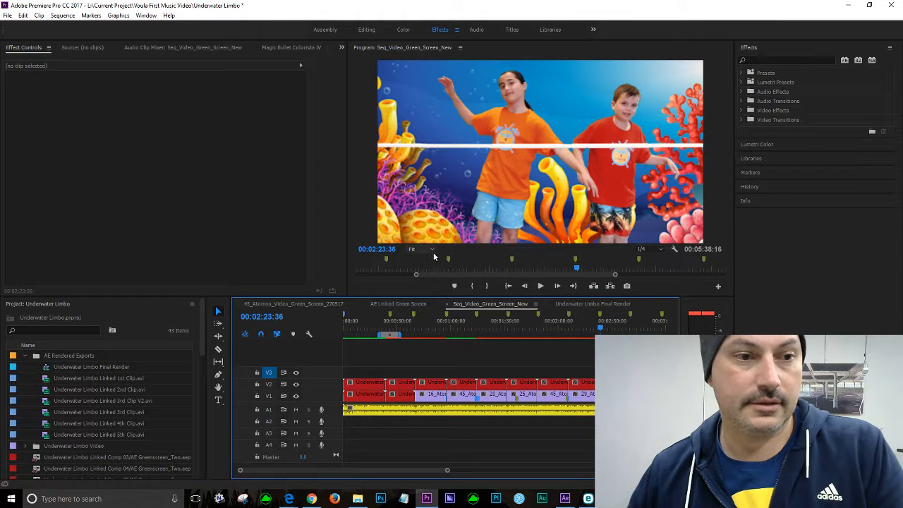
{"action": "left_click", "coordinate": [659, 250]}
{"action": "left_click", "coordinate": [659, 281]}
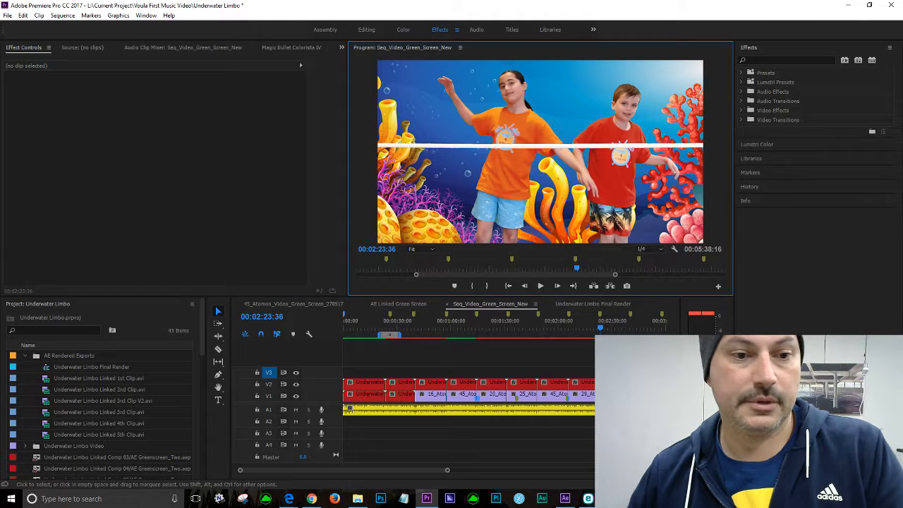
{"action": "key", "text": "space"}
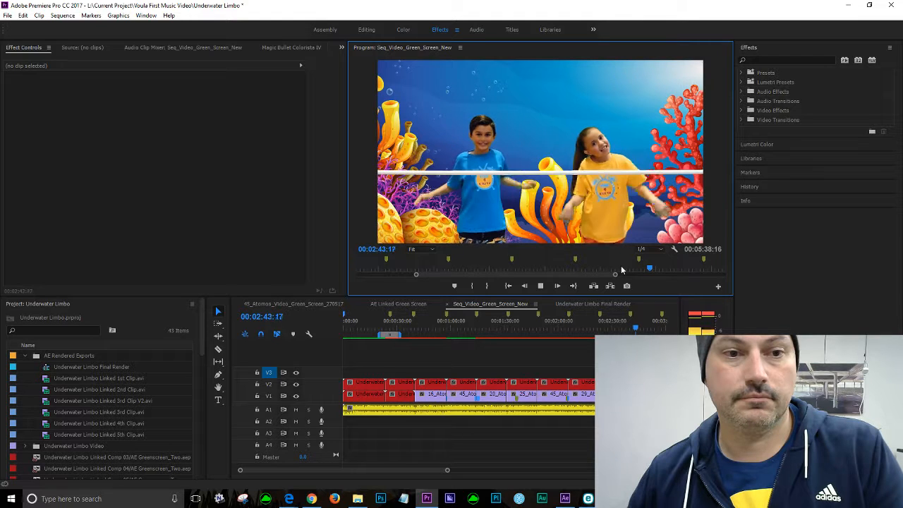
{"action": "key", "text": "space"}
Step: Play the sequence from about 00:02:11:33 and scrub to around 00:02:22:20
{"action": "left_click", "coordinate": [580, 328]}
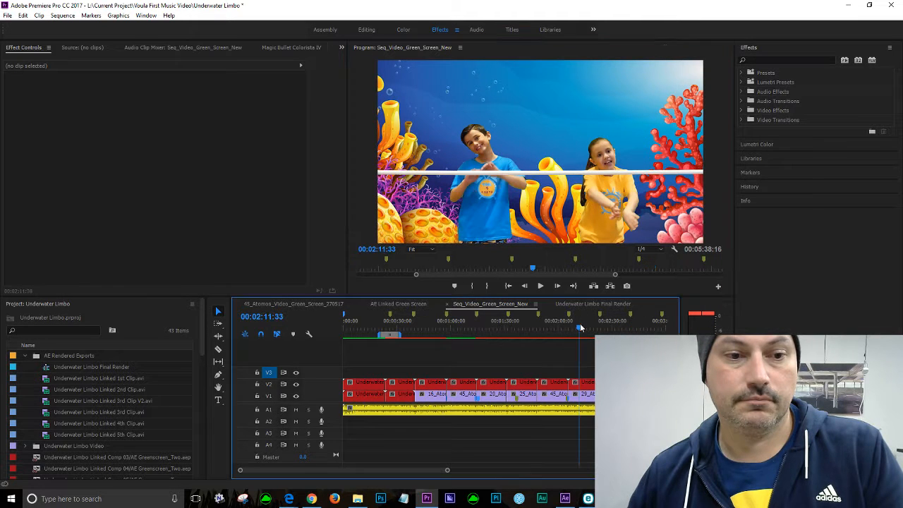
{"action": "left_click_drag", "start_coordinate": [580, 328], "coordinate": [575, 340]}
{"action": "key", "text": "space"}
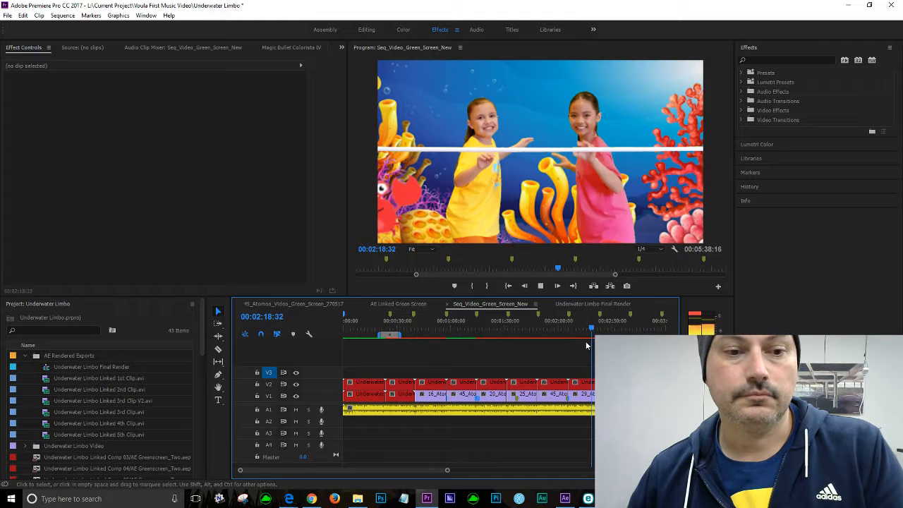
{"action": "left_click_drag", "start_coordinate": [594, 328], "coordinate": [600, 328]}
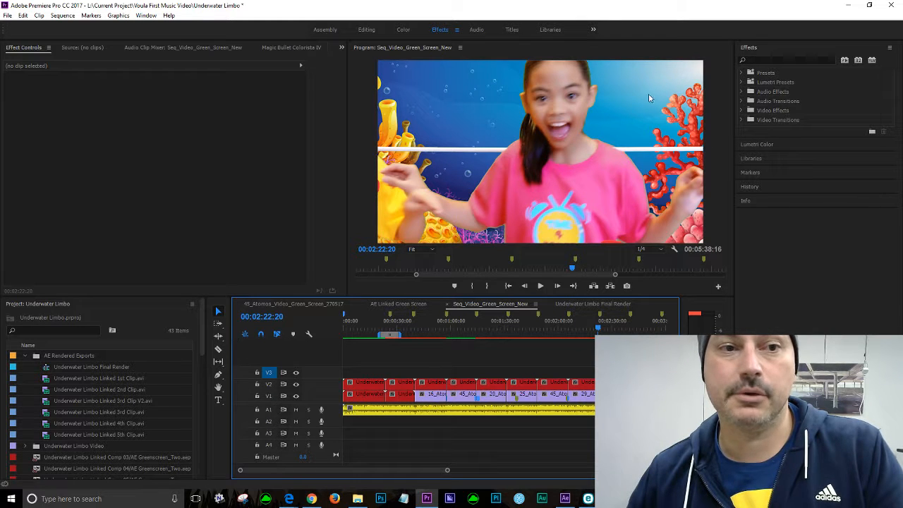
Step: Play the sequence from about 00:02:22:20 and stop around 00:02:29:06
{"action": "mouse_move", "coordinate": [596, 331]}
{"action": "left_mouse_down"}
{"action": "mouse_move", "coordinate": [611, 330]}
{"action": "mouse_move", "coordinate": [604, 330]}
{"action": "left_mouse_up"}
{"action": "key", "text": "space"}
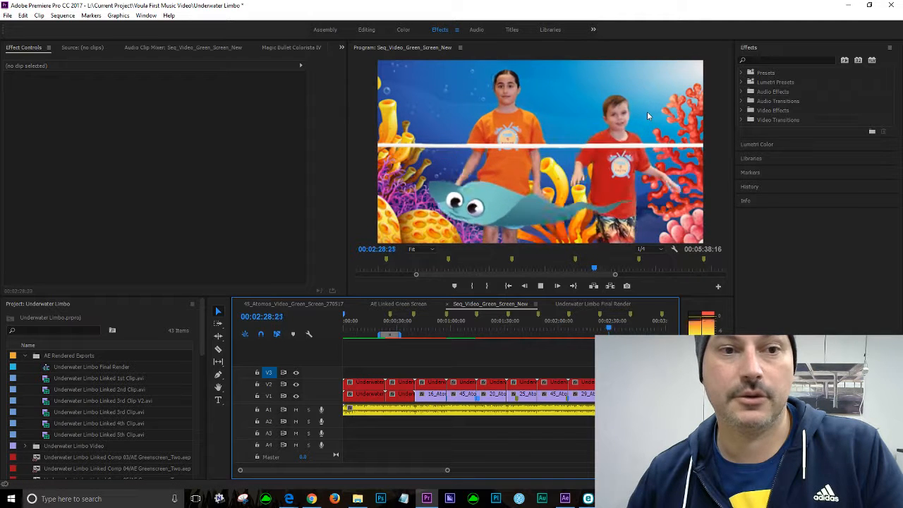
{"action": "key", "text": "space"}
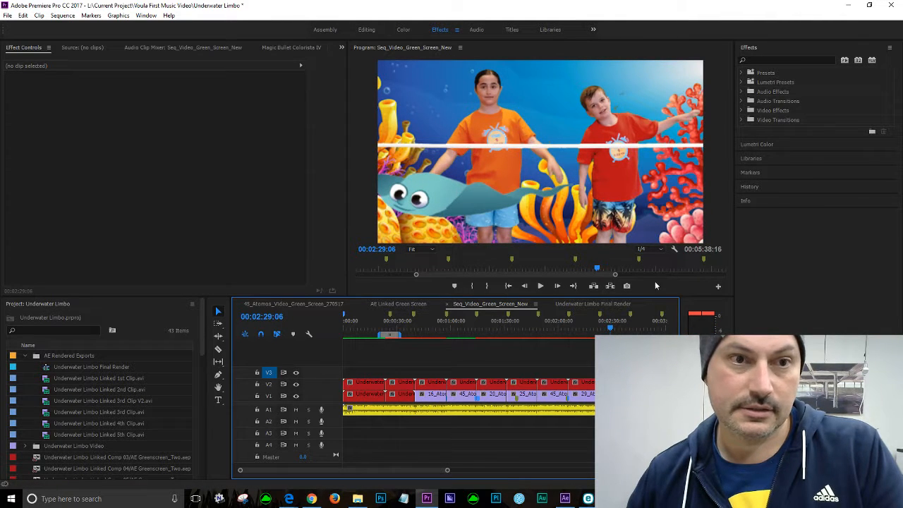
Step: Set the program monitor's playback resolution to Full and save the project
{"action": "left_click", "coordinate": [648, 249]}
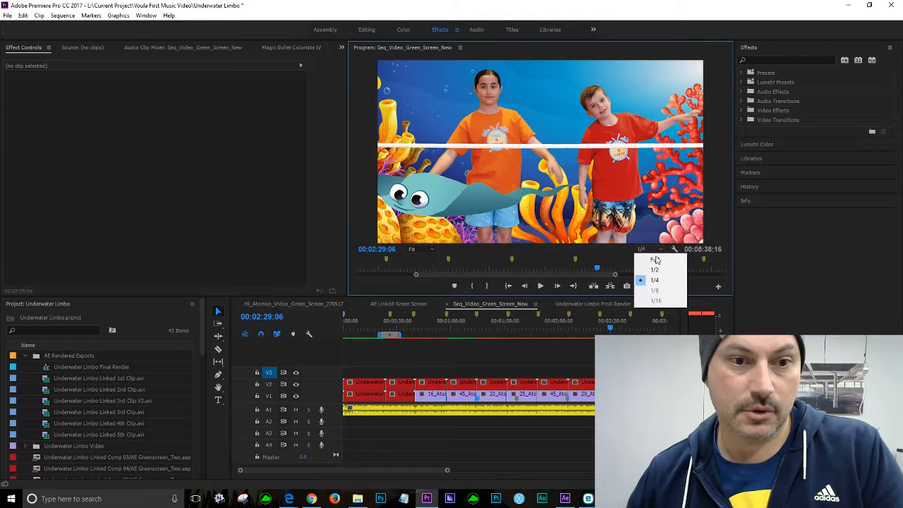
{"action": "left_click", "coordinate": [656, 260]}
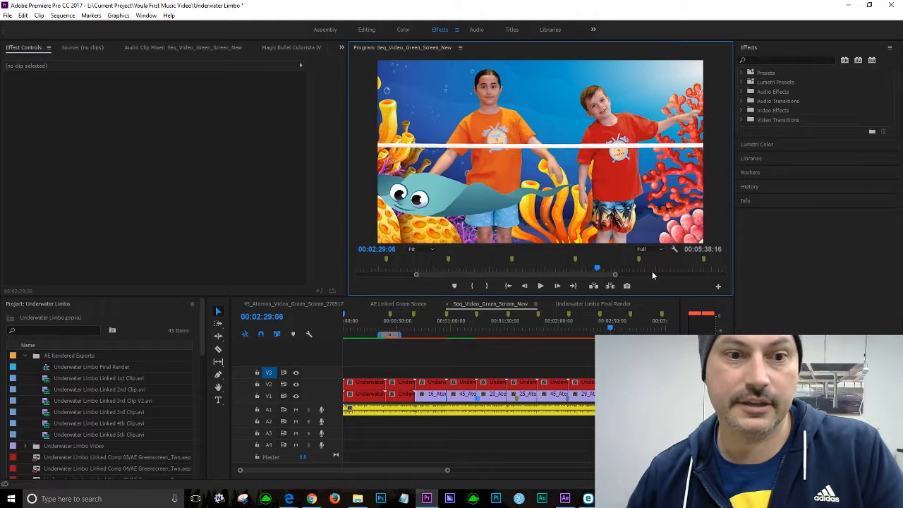
{"action": "left_click", "coordinate": [647, 249]}
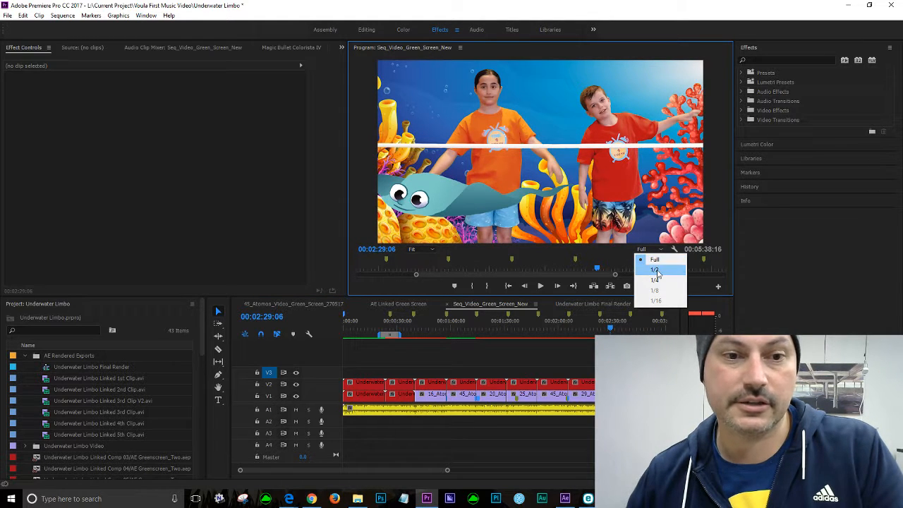
{"action": "left_click", "coordinate": [658, 271]}
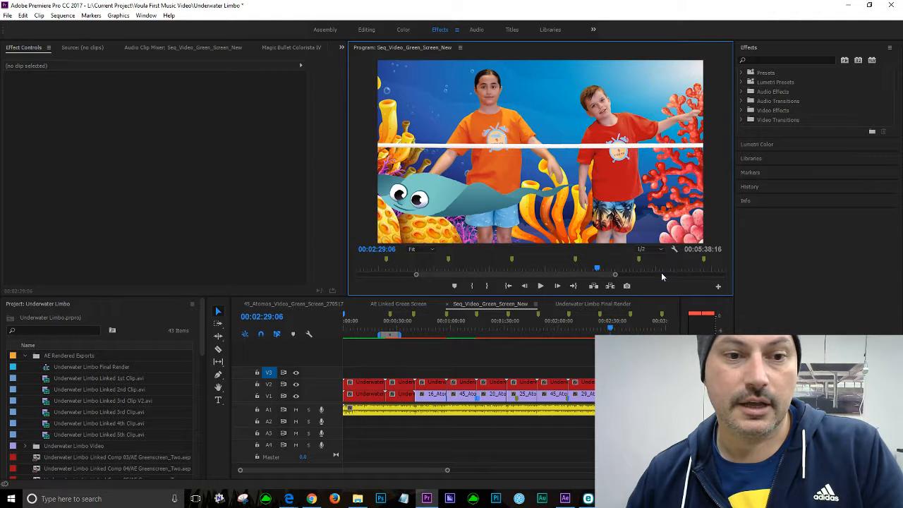
{"action": "left_click", "coordinate": [660, 250]}
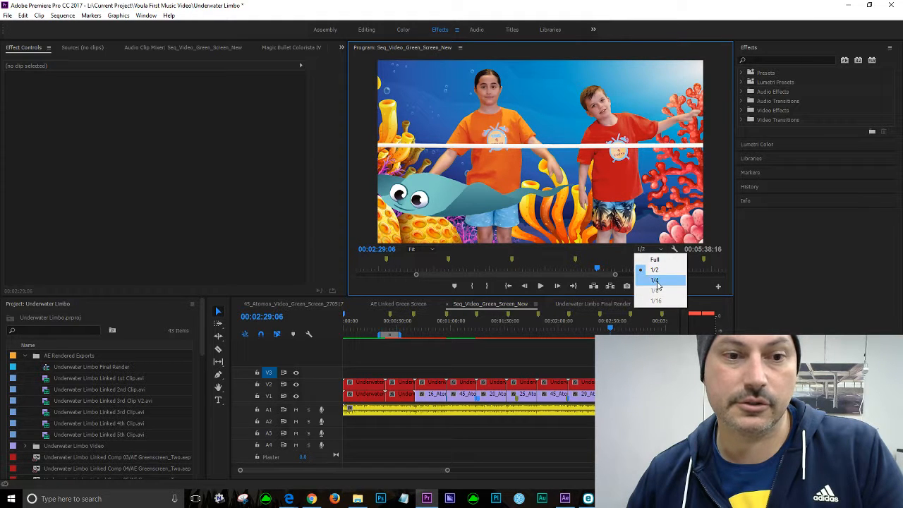
{"action": "left_click", "coordinate": [658, 283]}
{"action": "left_click", "coordinate": [652, 249]}
{"action": "left_click", "coordinate": [656, 259]}
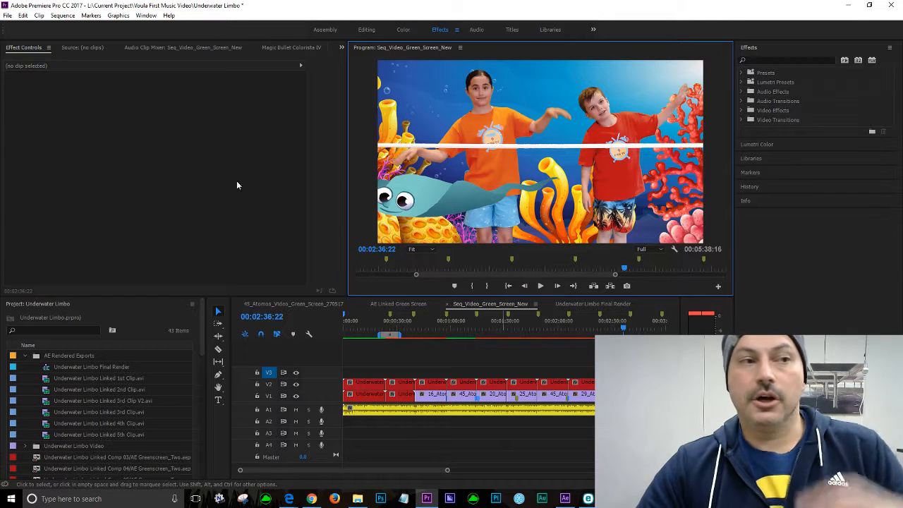
{"action": "left_click", "coordinate": [7, 14]}
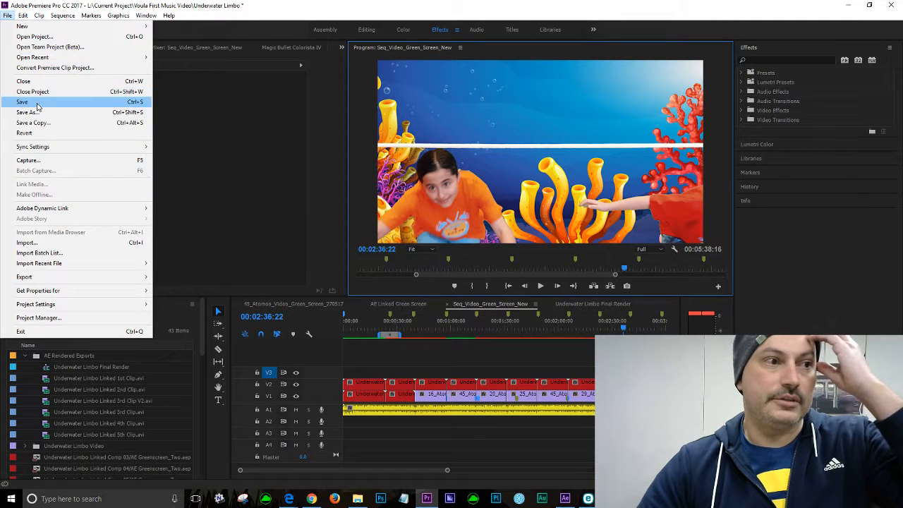
{"action": "left_click", "coordinate": [37, 106]}
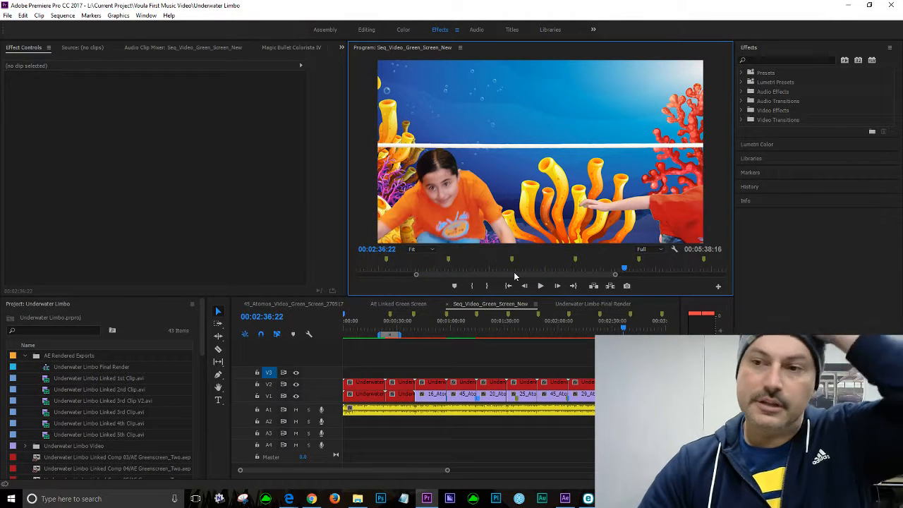